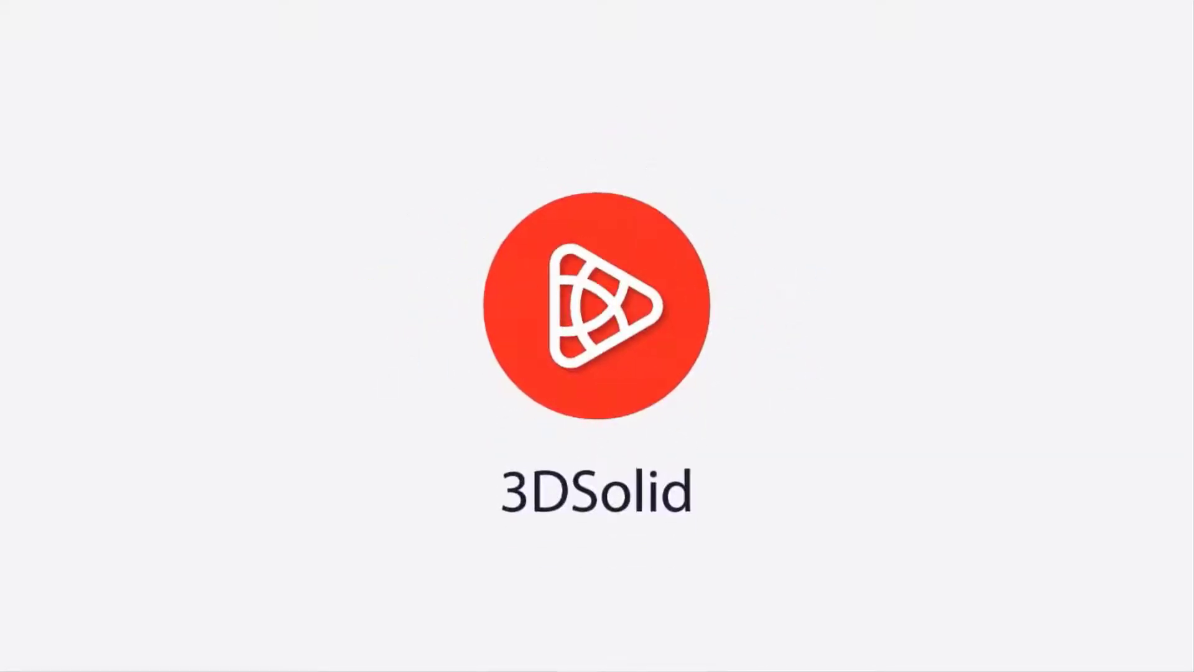
On a Front Plane sketch, draw a six-point wavy spline rising from just right of the origin
left_click(48, 214)
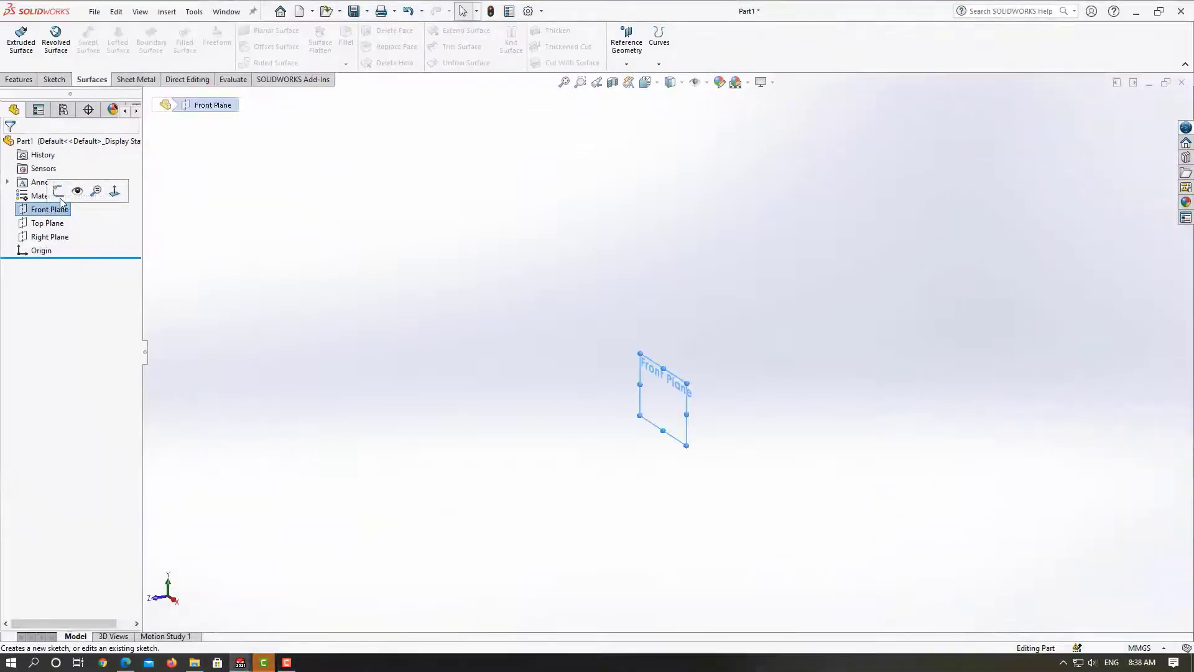
left_click(65, 187)
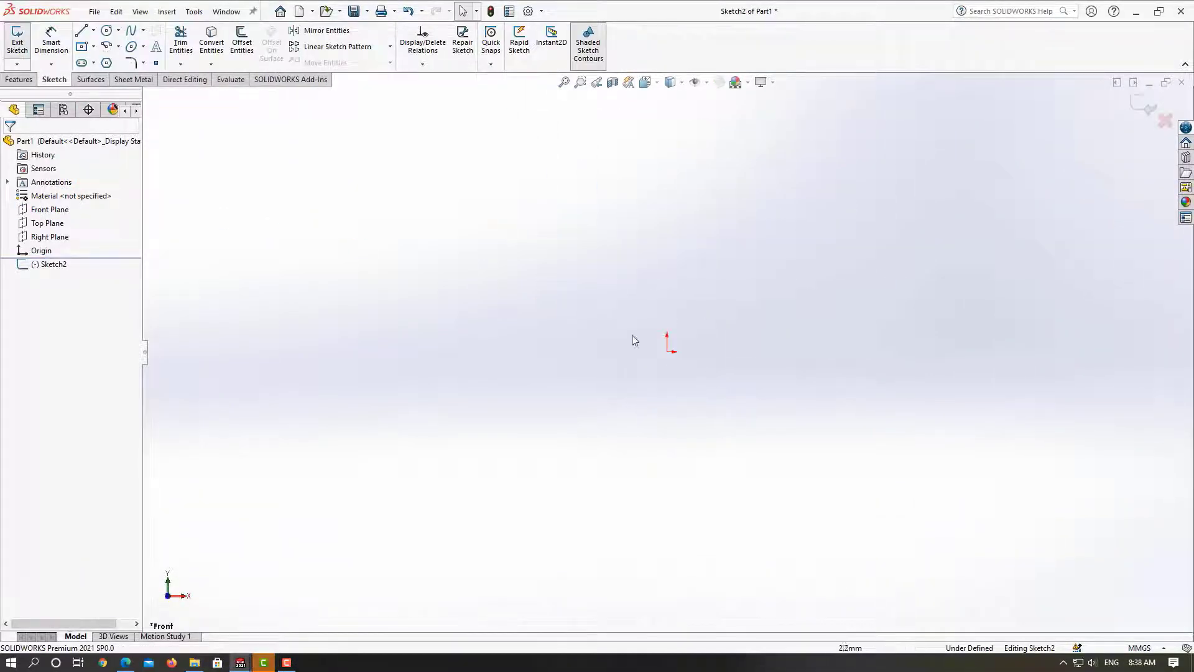
left_click(131, 33)
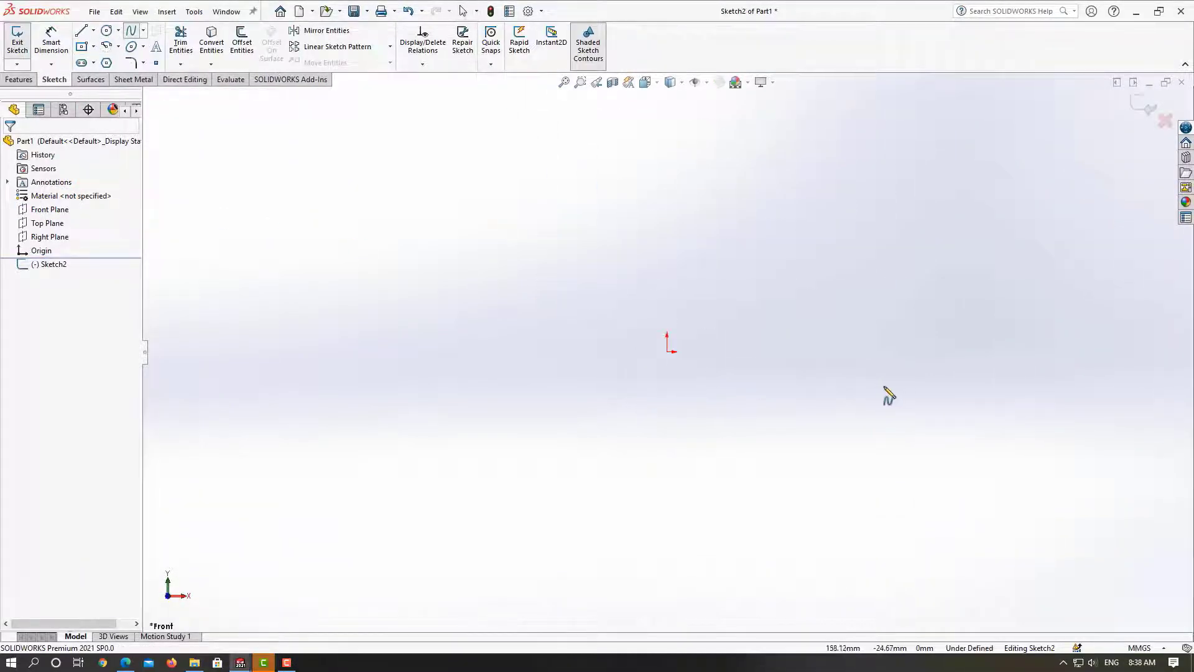
left_click(695, 352)
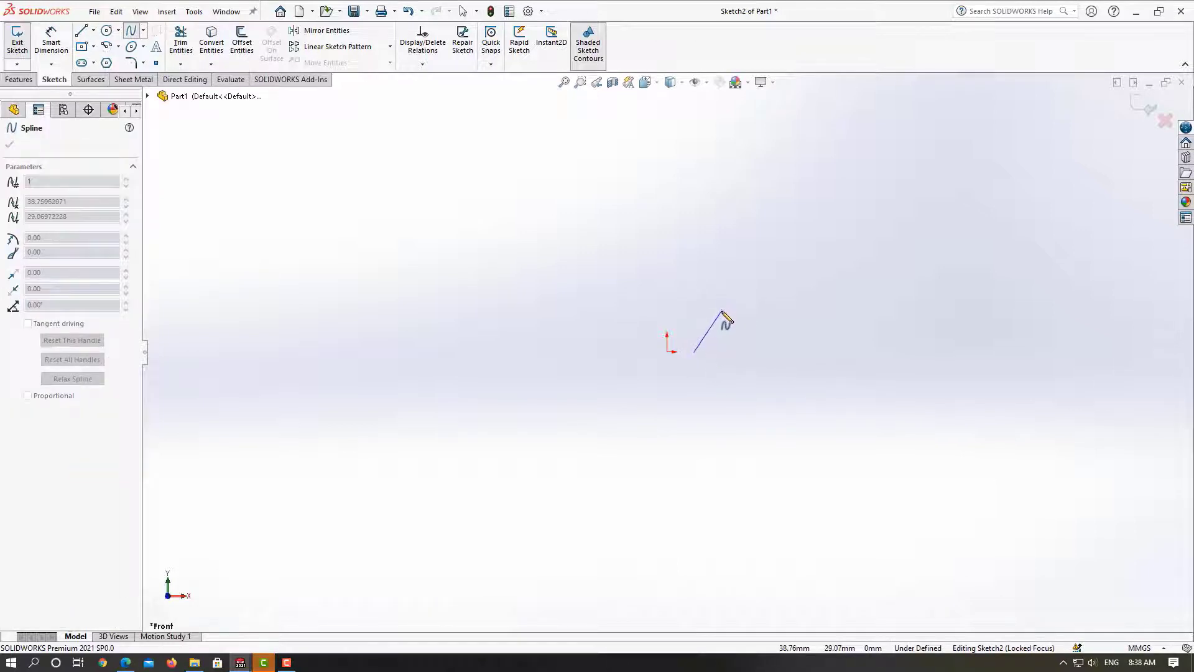
left_click(722, 310)
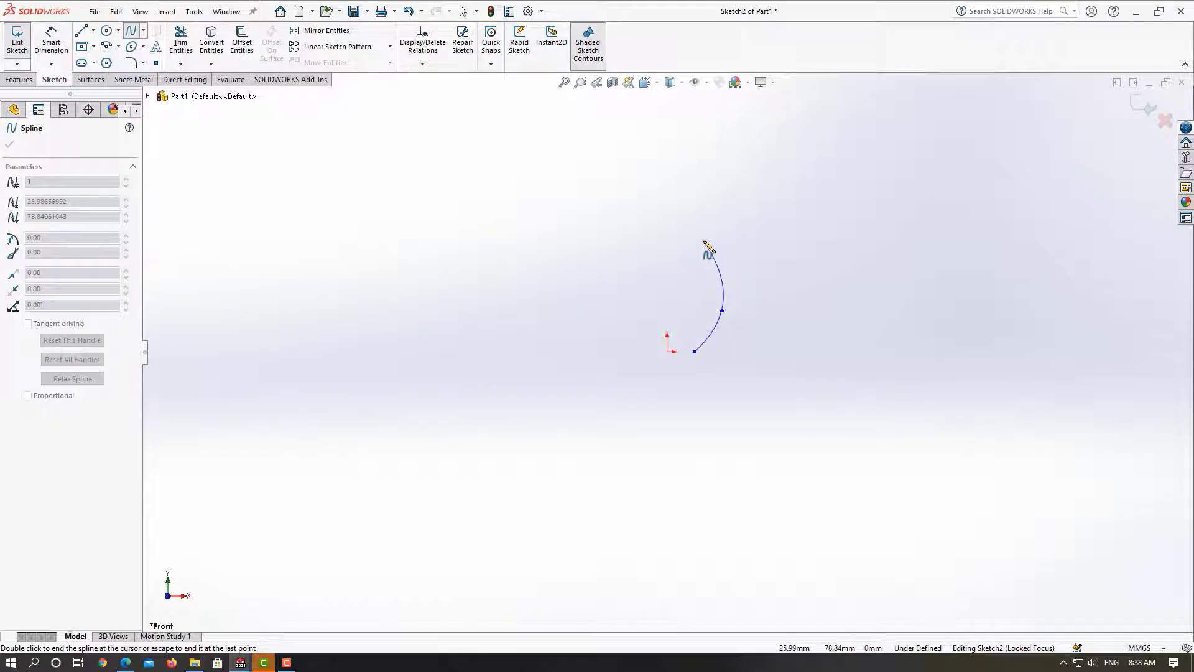
left_click(692, 274)
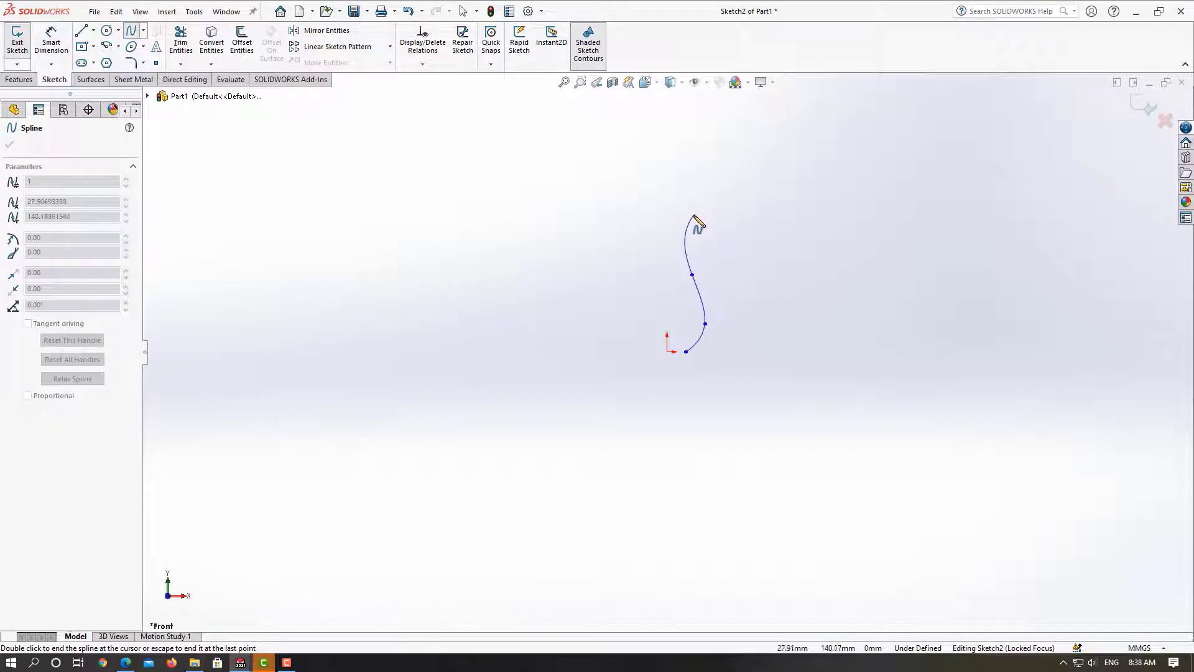
left_click(691, 216)
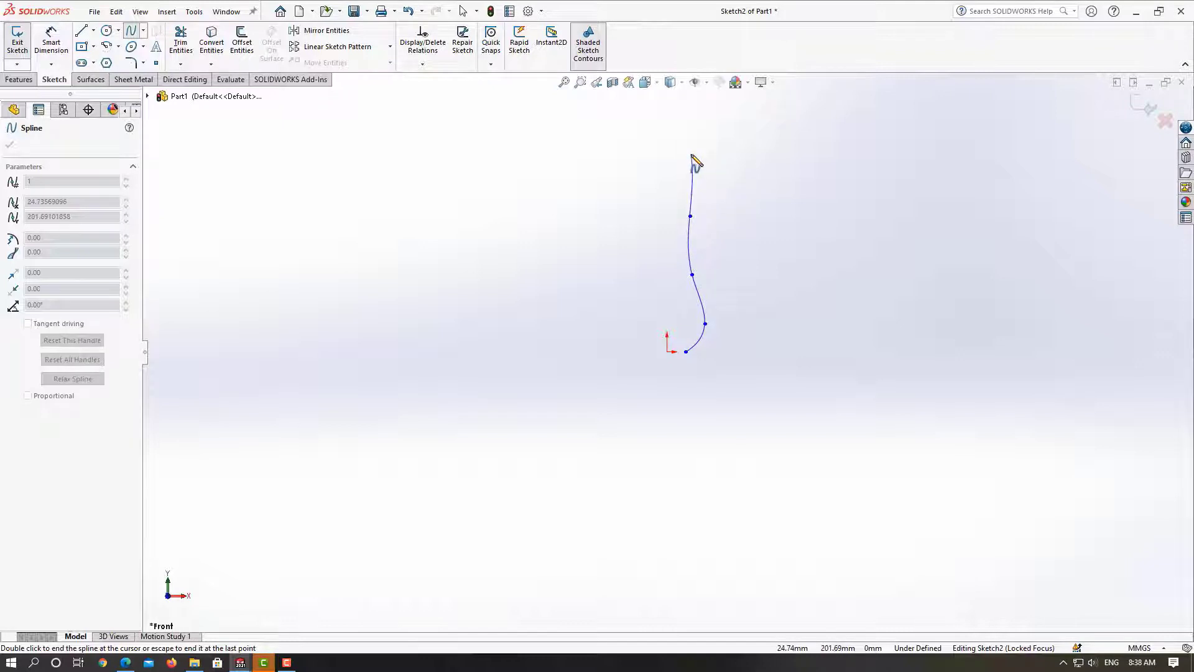
left_click(691, 154)
double_click(684, 133)
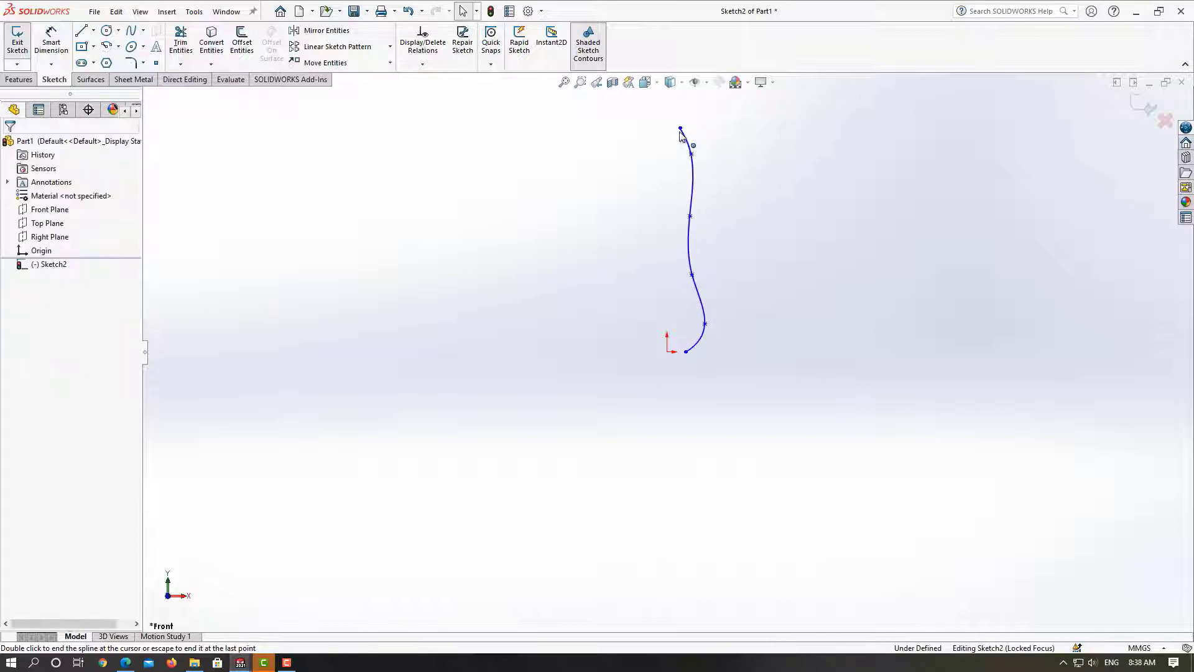
Dimension the spline's bottom end 20 mm from the origin
left_click(41, 31)
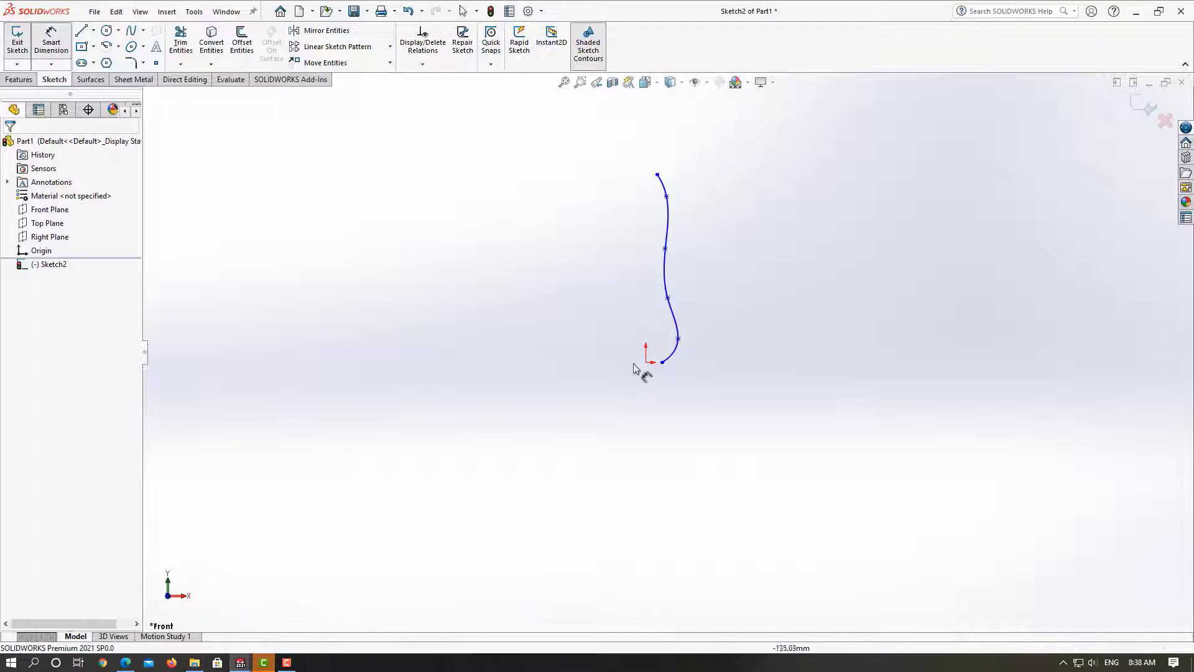
left_click(662, 362)
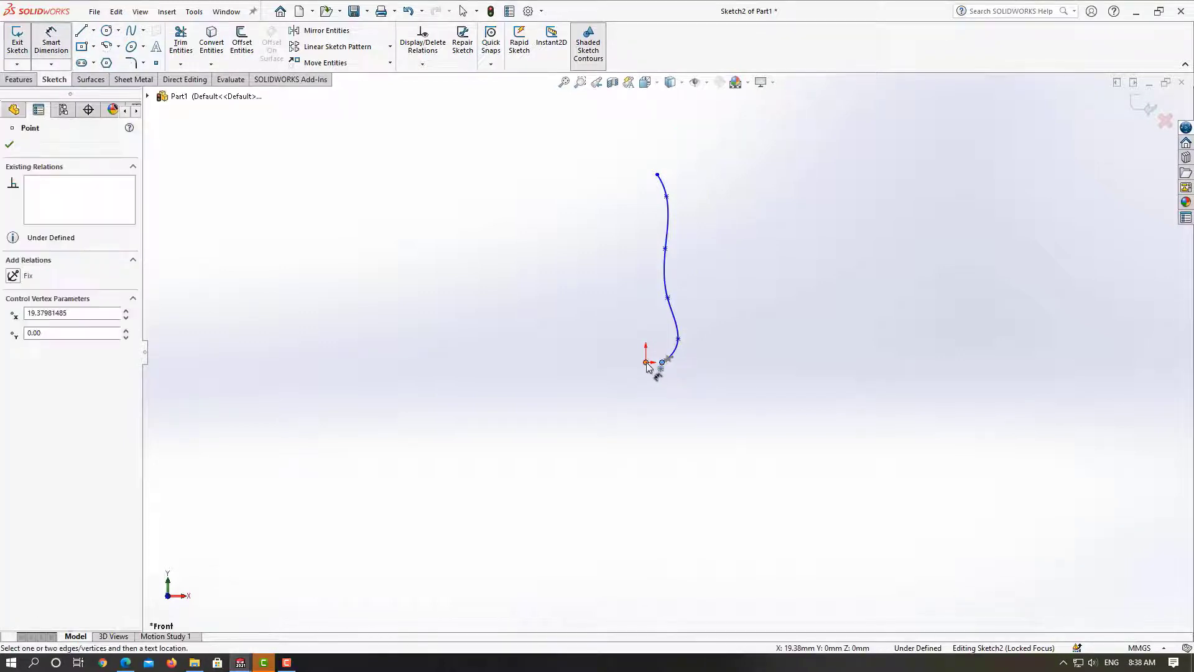
left_click(653, 408)
type("=")
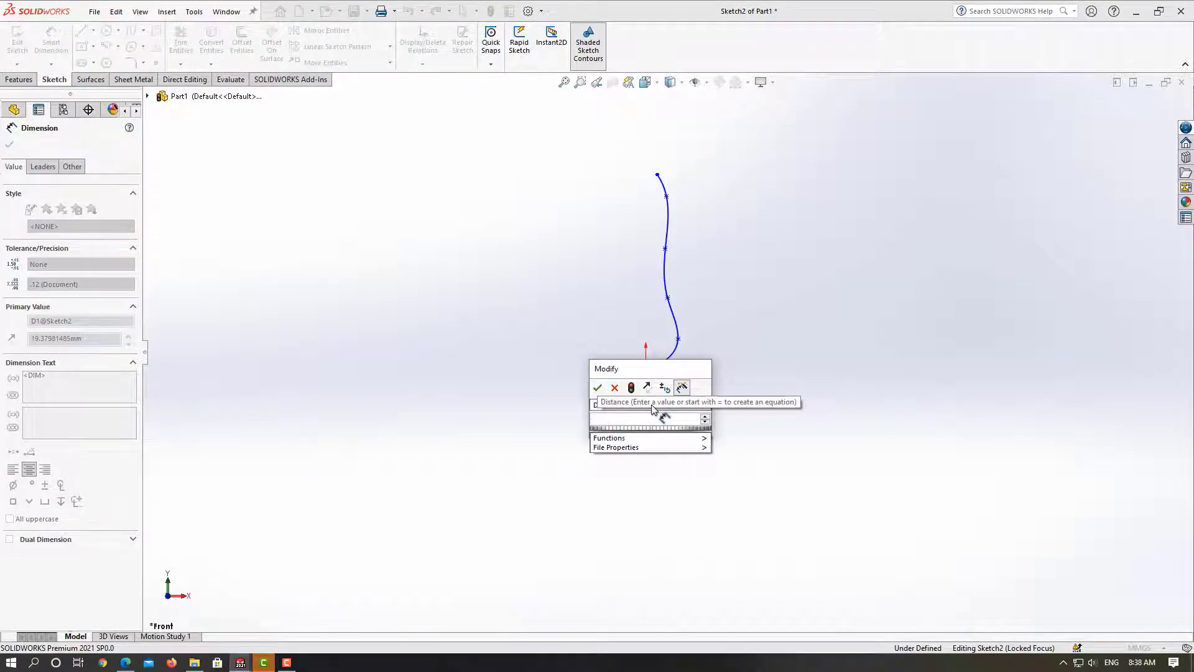
type("20")
key("Return")
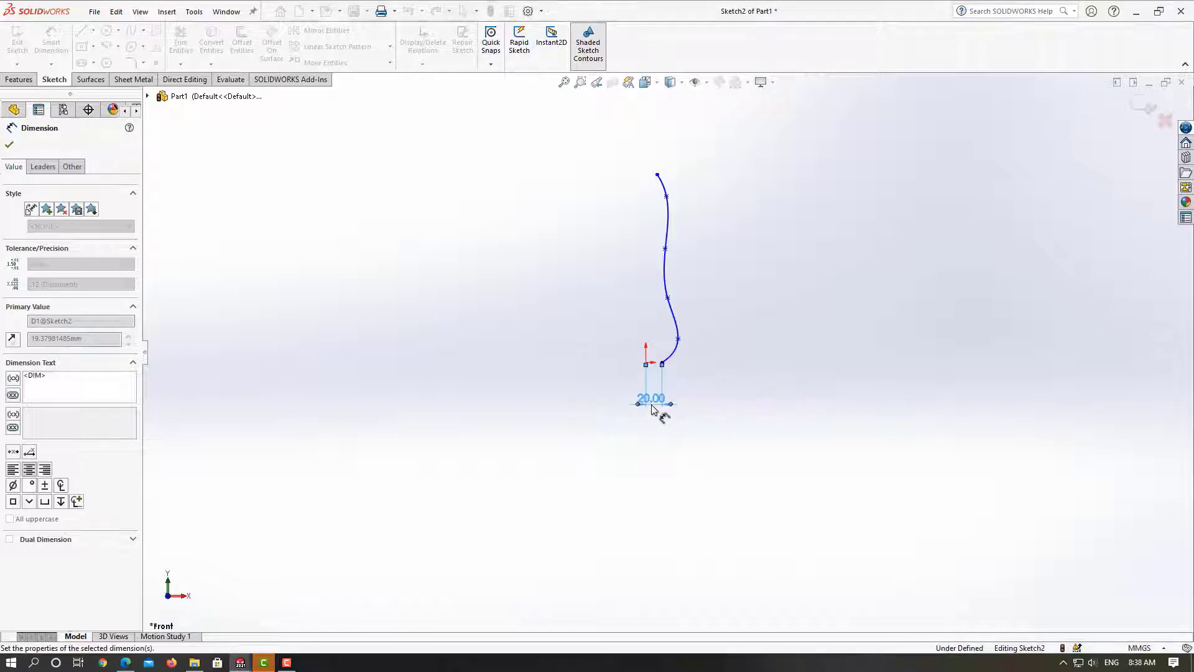
Add a 200 mm vertical height dimension from the spline's top to its bottom
left_click(657, 175)
left_click(661, 364)
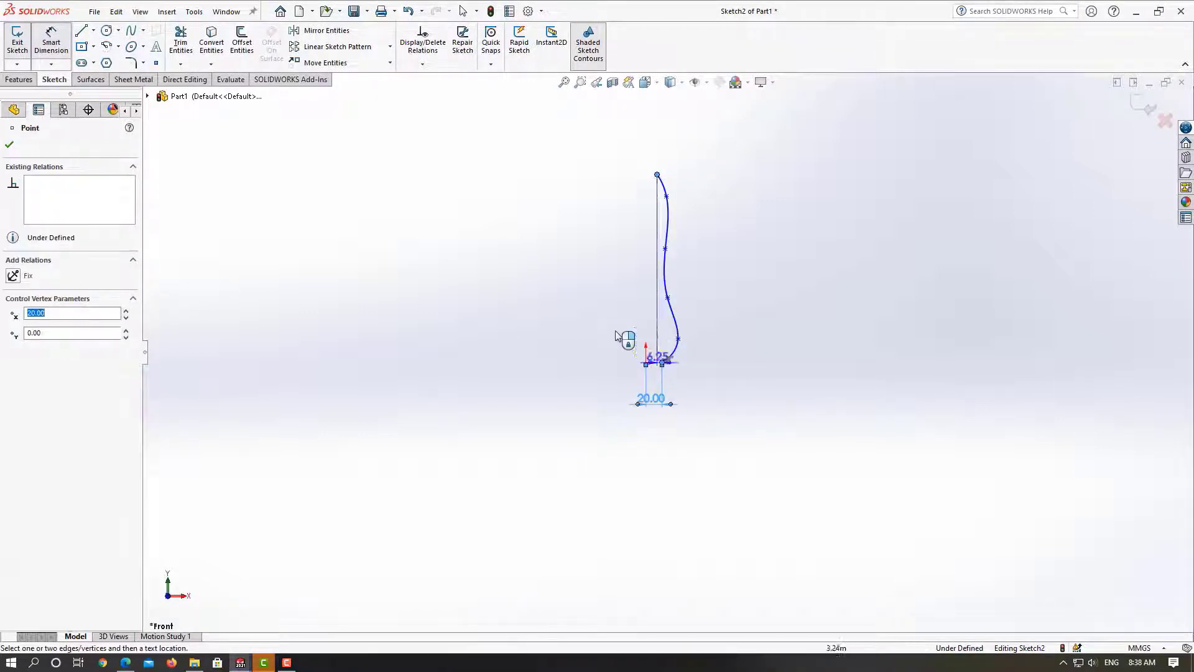
left_click(581, 328)
type("200")
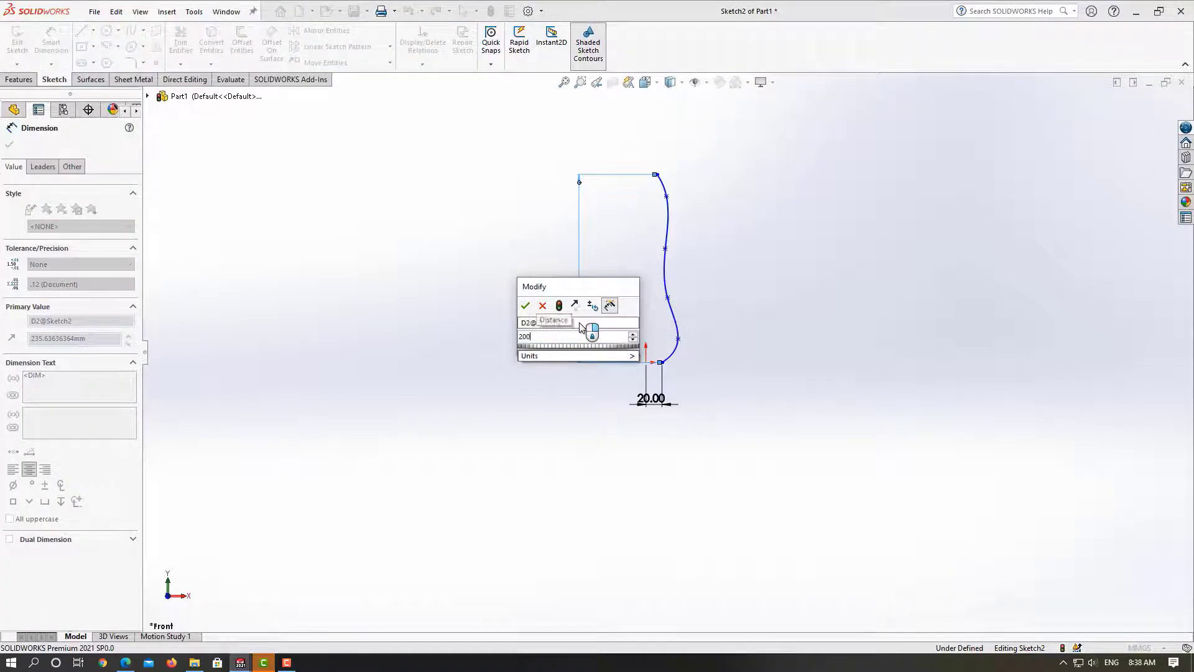
key("Return")
key("Escape")
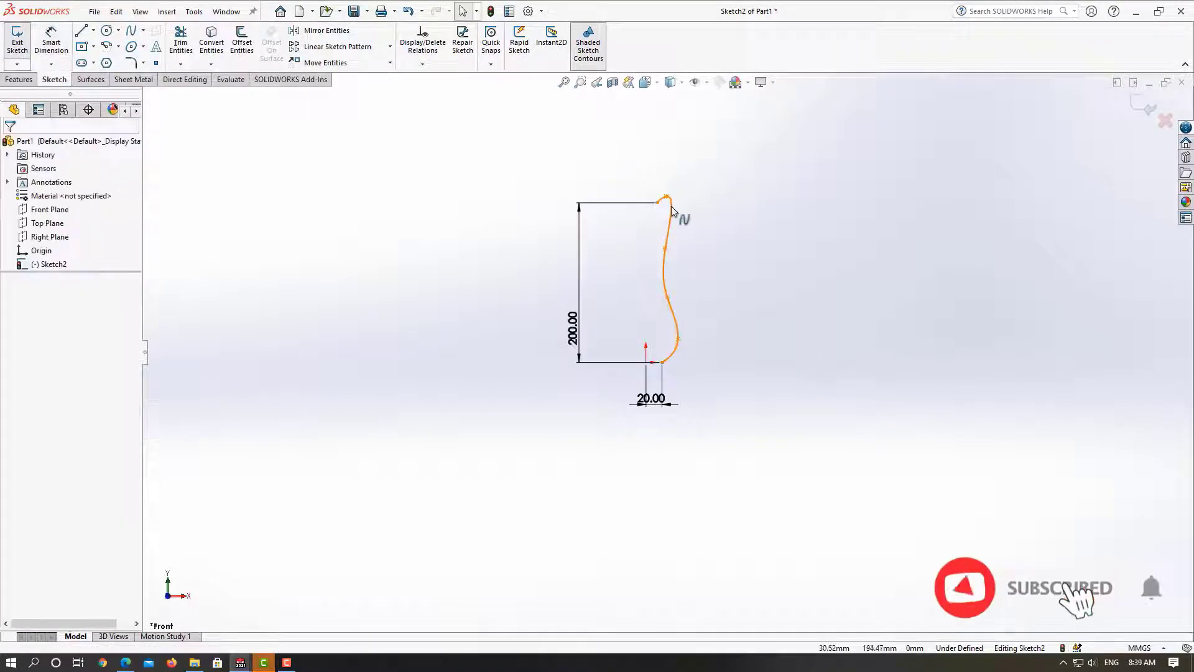
Drag the spline's upper points down and inward to soften the upper bend
mouse_move(666, 197)
left_mouse_down()
mouse_move(667, 225)
mouse_move(678, 225)
left_mouse_up()
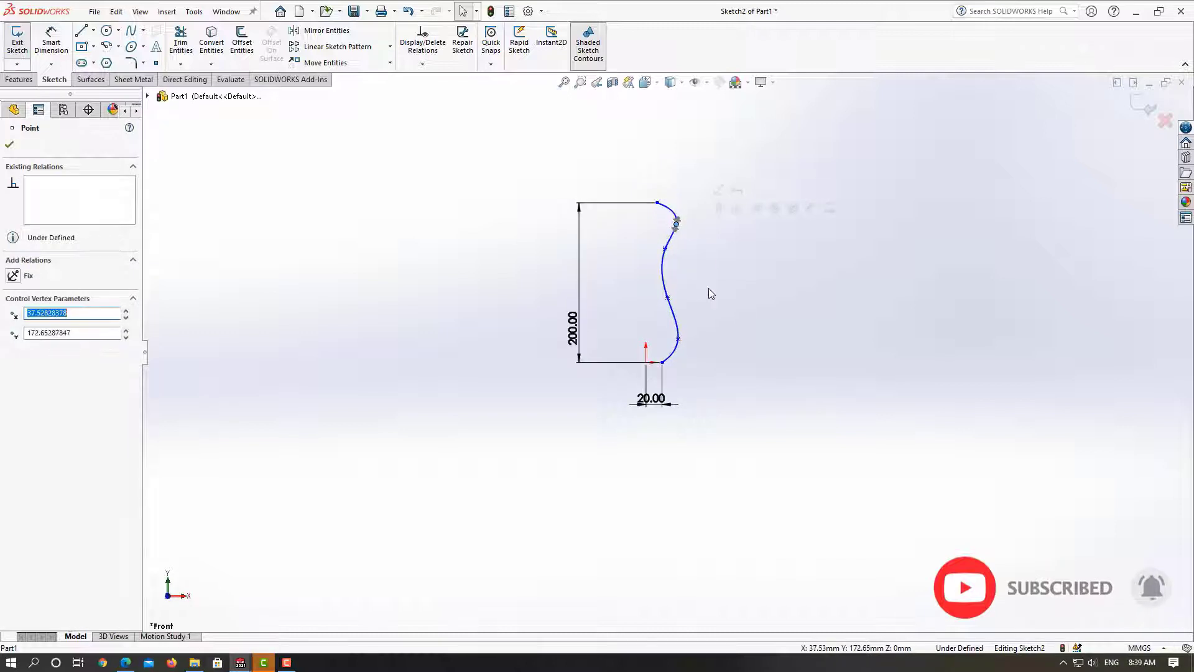
left_click(709, 289)
scroll(694, 263, "down", 3)
left_click_drag(644, 345, 643, 355)
left_click(657, 211)
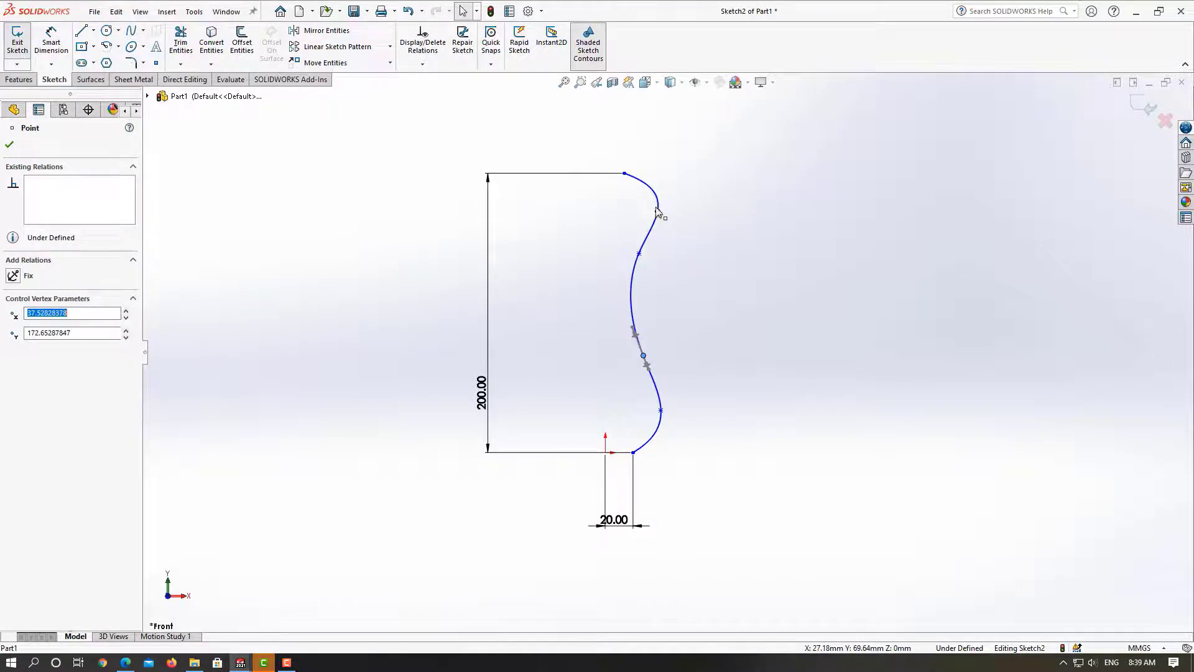
left_click_drag(657, 211, 632, 267)
left_click(640, 255)
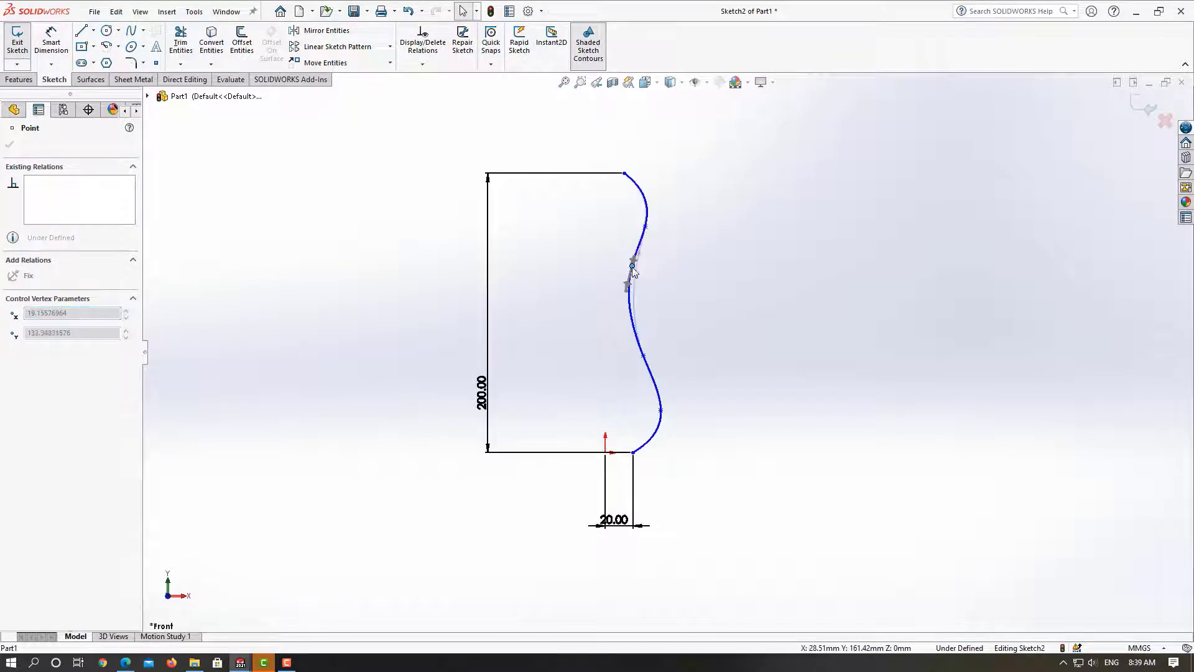
Pull the lower and middle spline points inward to reshape the bottom of the curve
left_click(660, 413)
left_click_drag(660, 411, 647, 414)
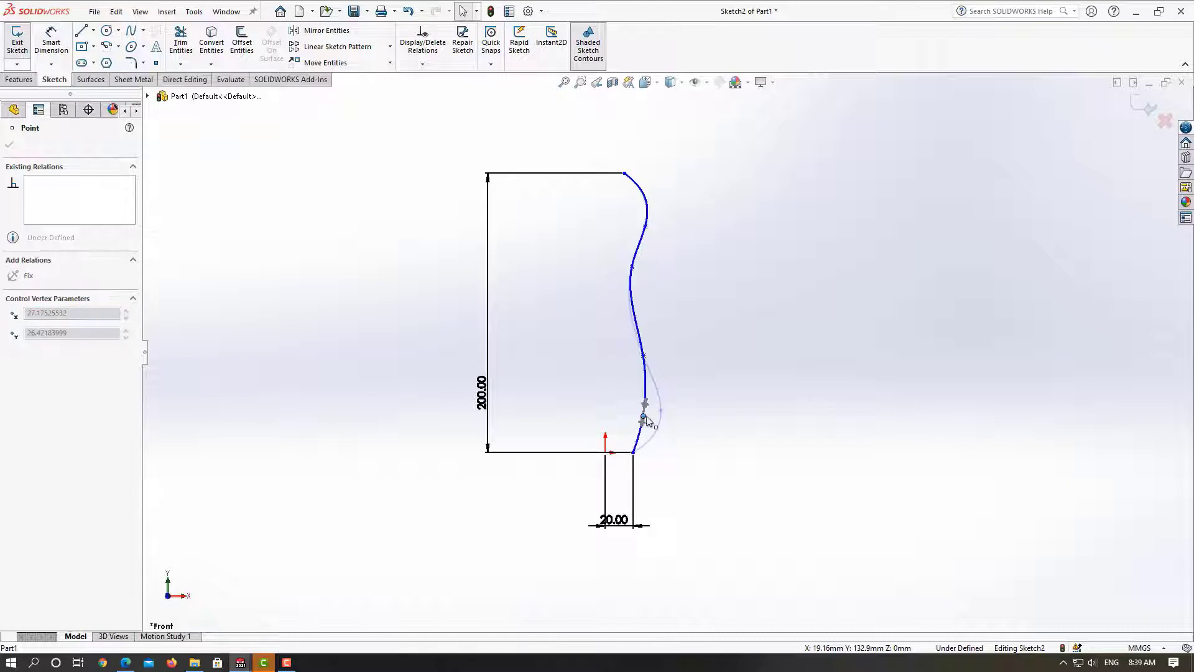
left_click(643, 357)
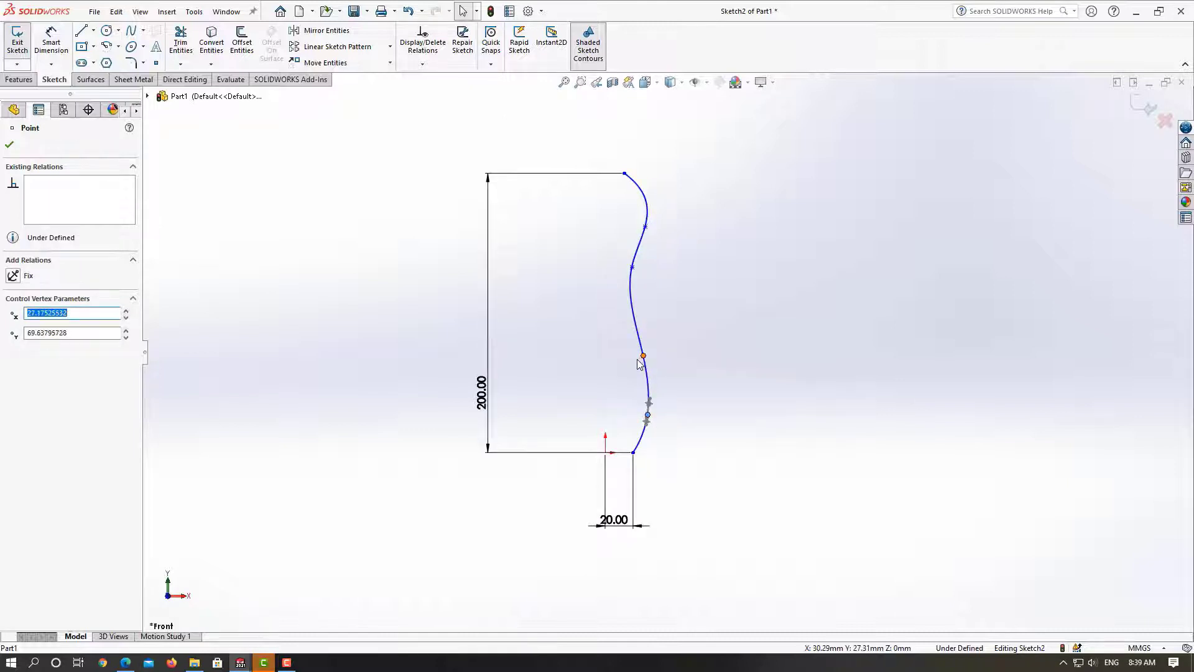
mouse_move(643, 356)
left_mouse_down()
mouse_move(636, 371)
mouse_move(636, 361)
left_mouse_up()
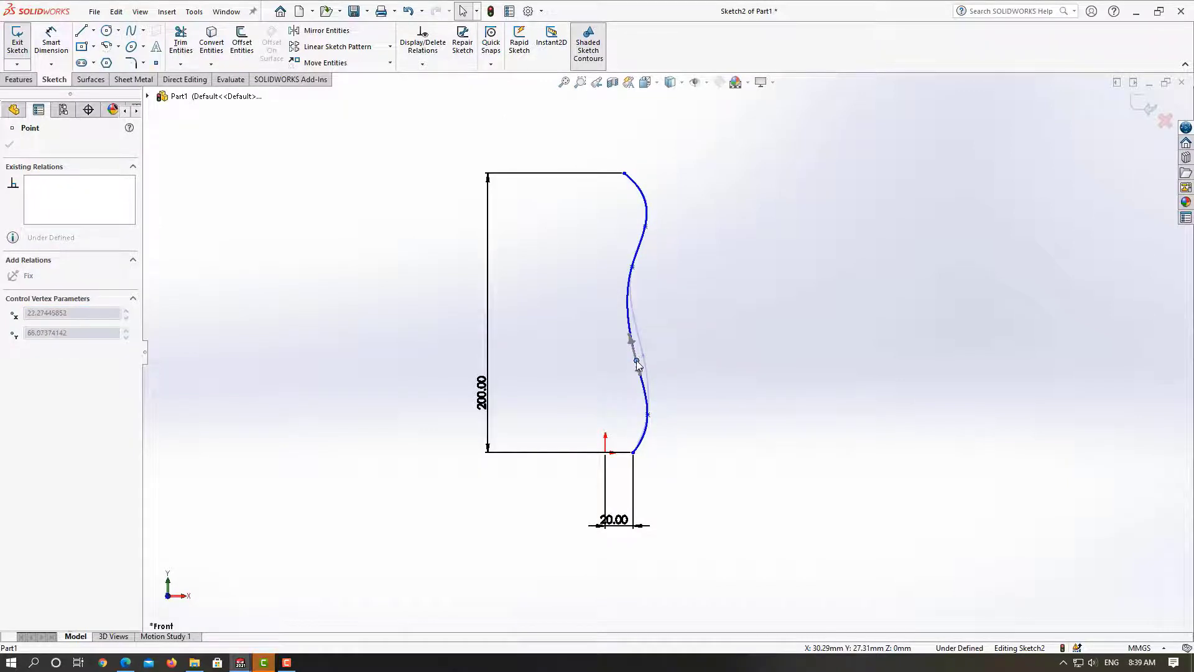
left_click(634, 264)
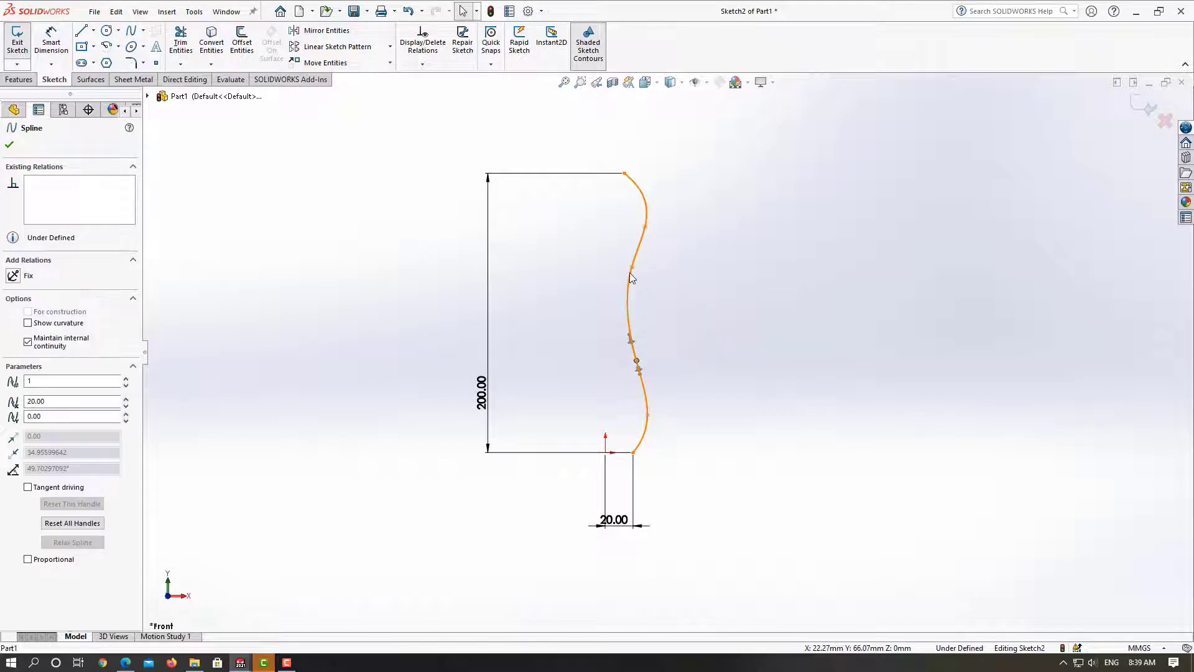
Nudge the point just below the top to smooth the S-curve, then zoom back out
left_click(659, 240)
left_click(644, 228)
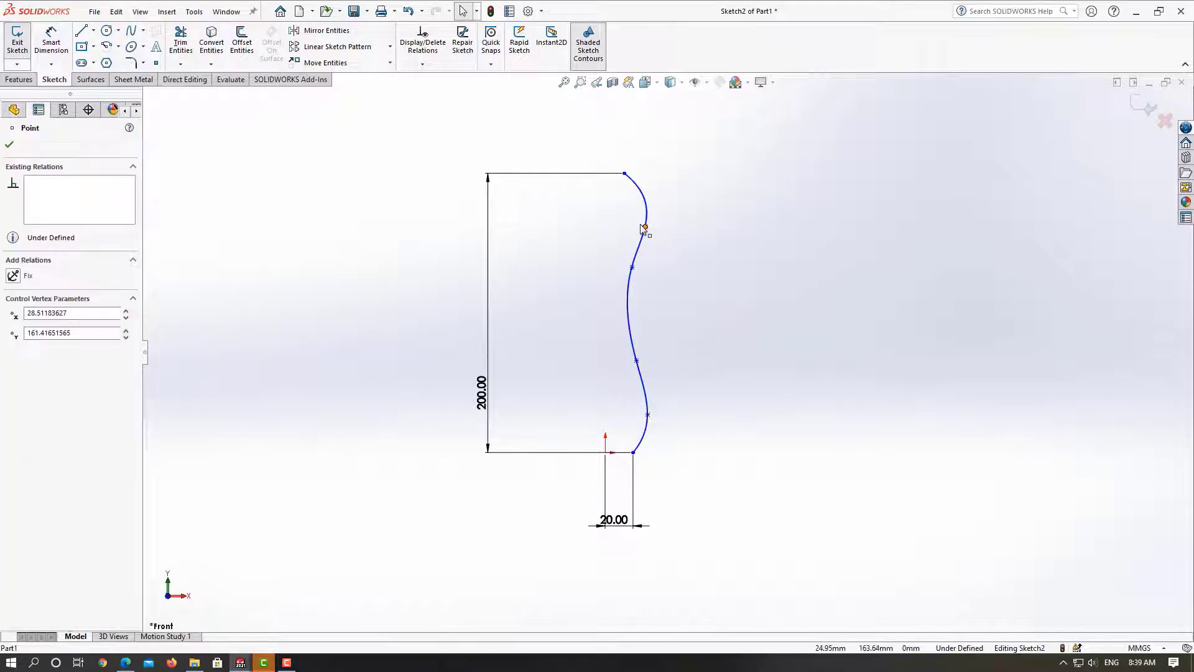
left_click_drag(645, 227, 641, 229)
left_click(720, 360)
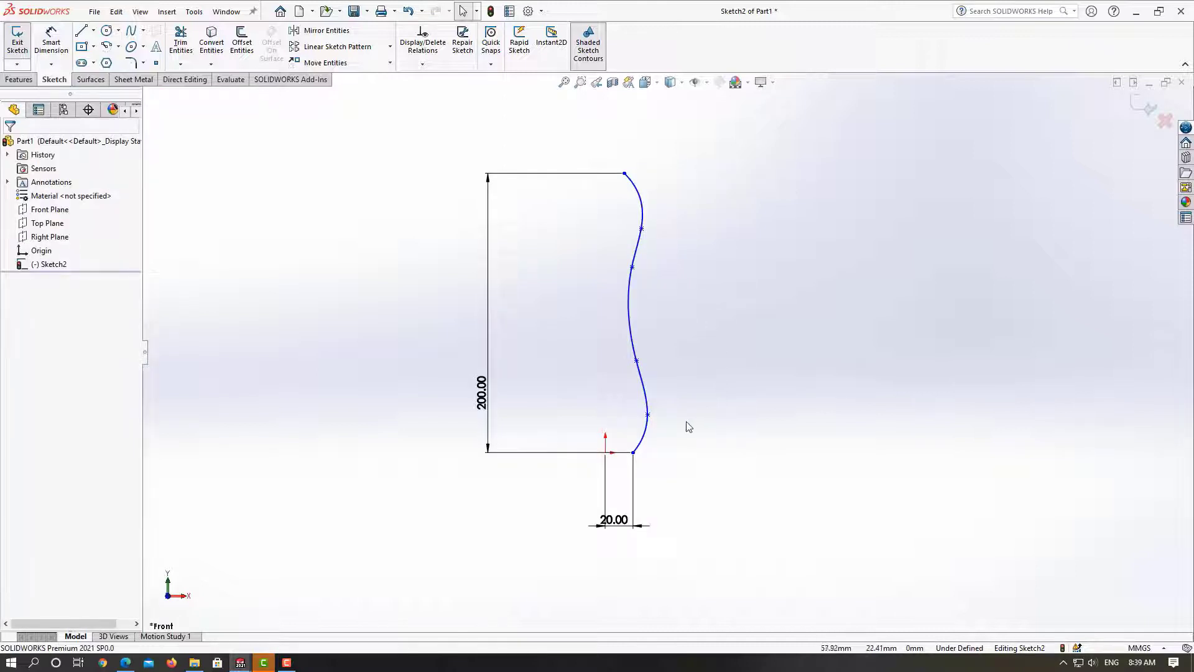
scroll(705, 404, "up", 2)
scroll(699, 398, "up", 1)
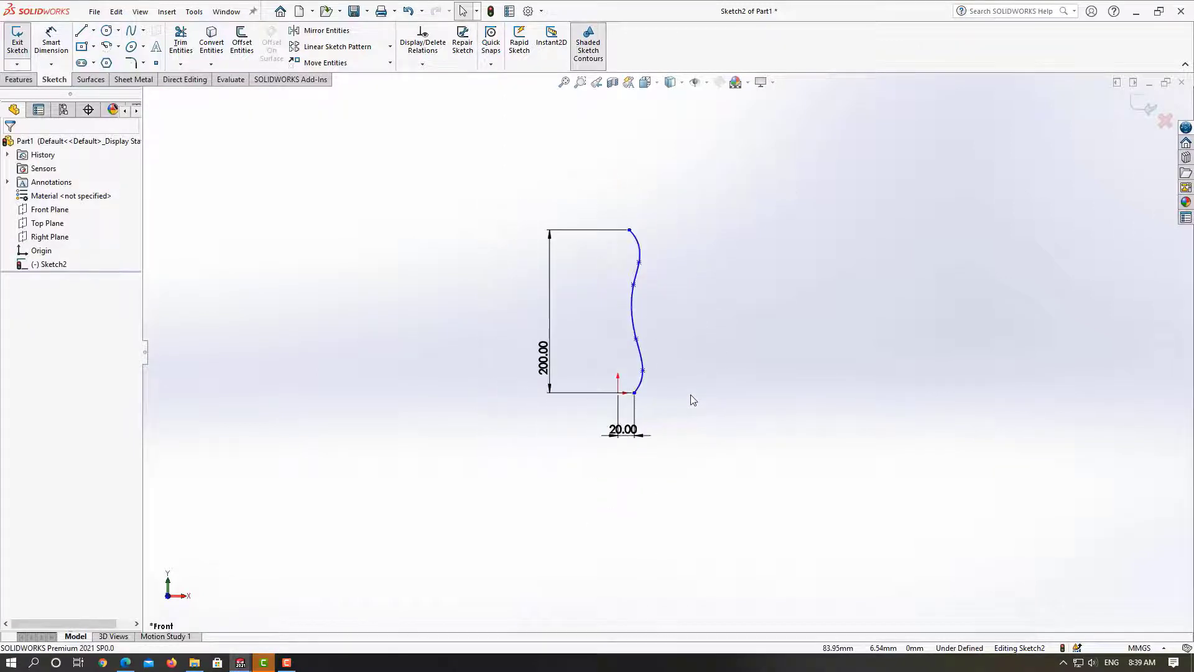
left_click(51, 42)
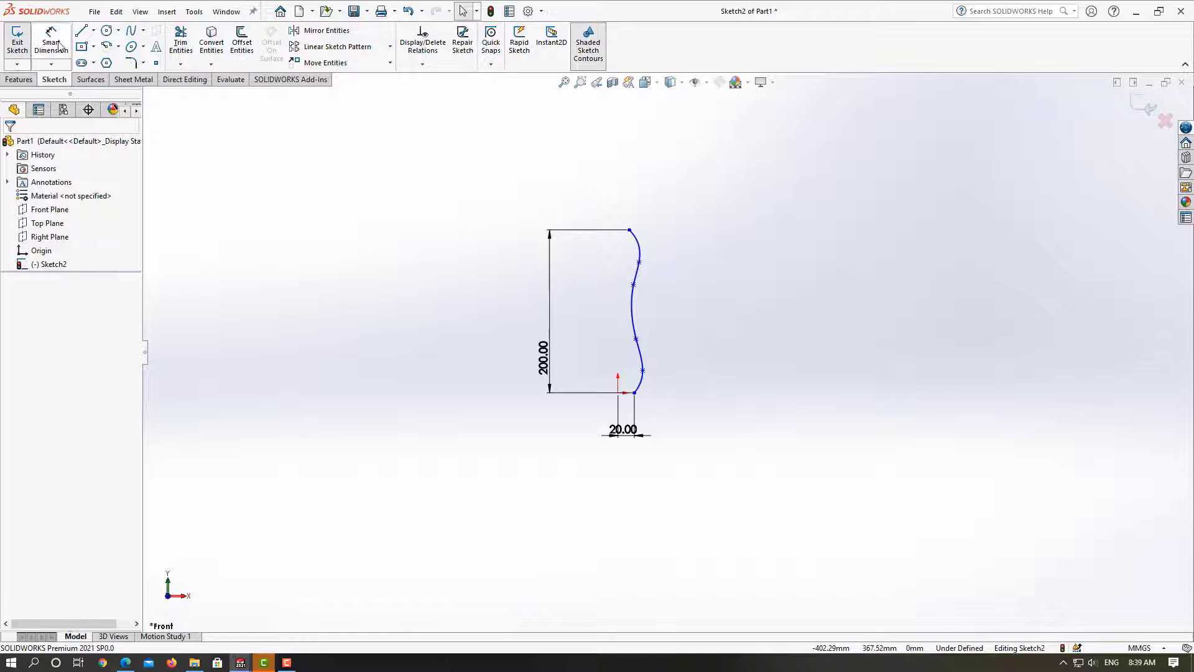
Add a 15 mm horizontal dimension from the origin to the spline's top end
left_click(629, 230)
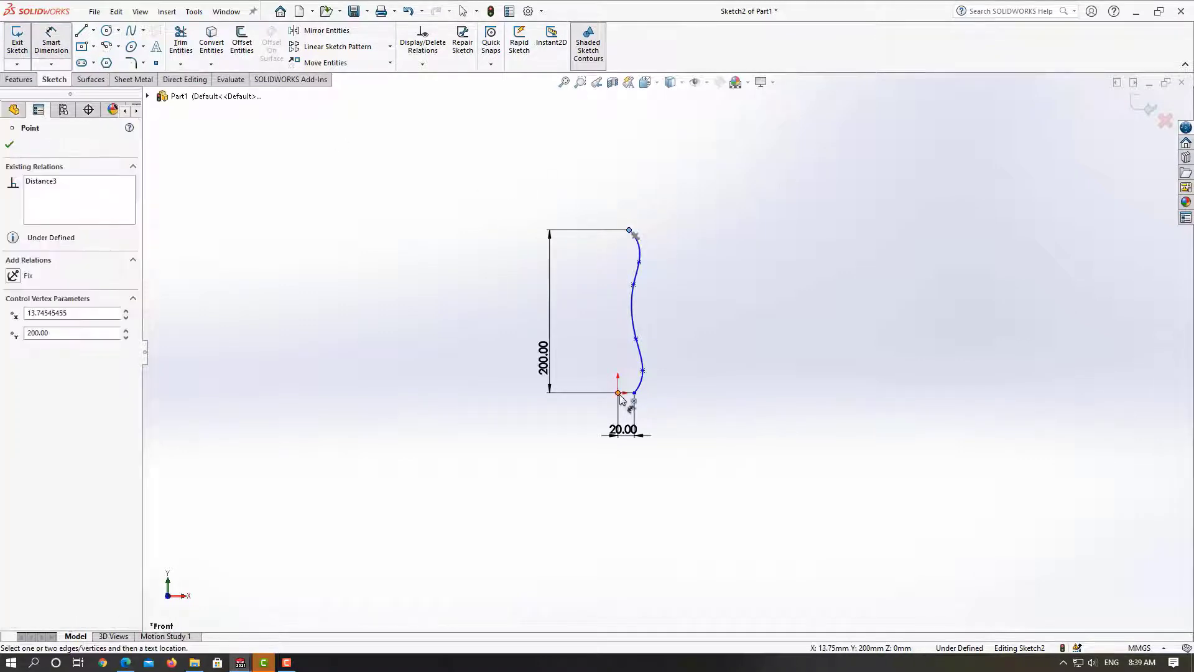
left_click(618, 393)
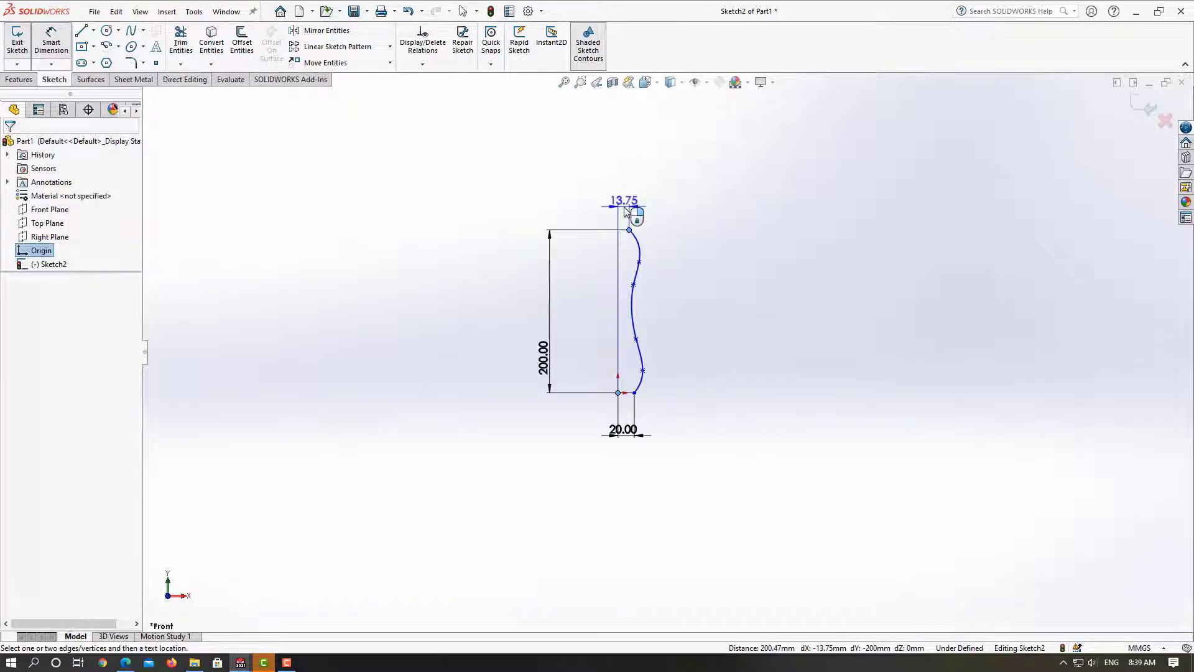
left_click(625, 211)
type("1")
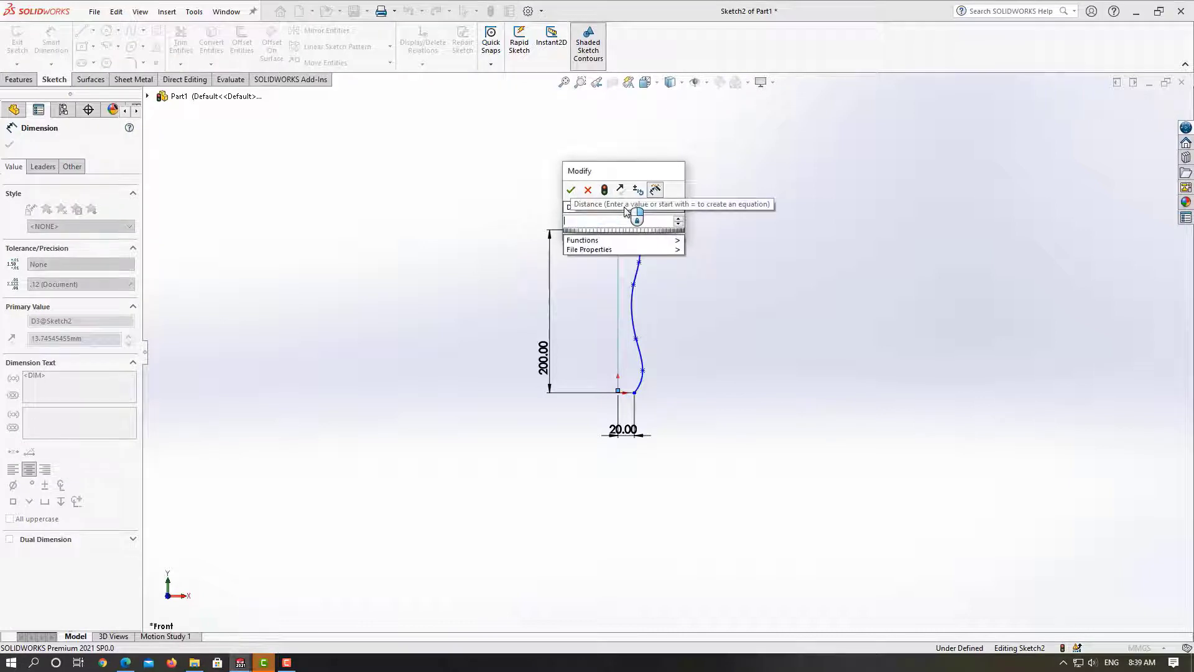
type("5")
key("Return")
key("Escape")
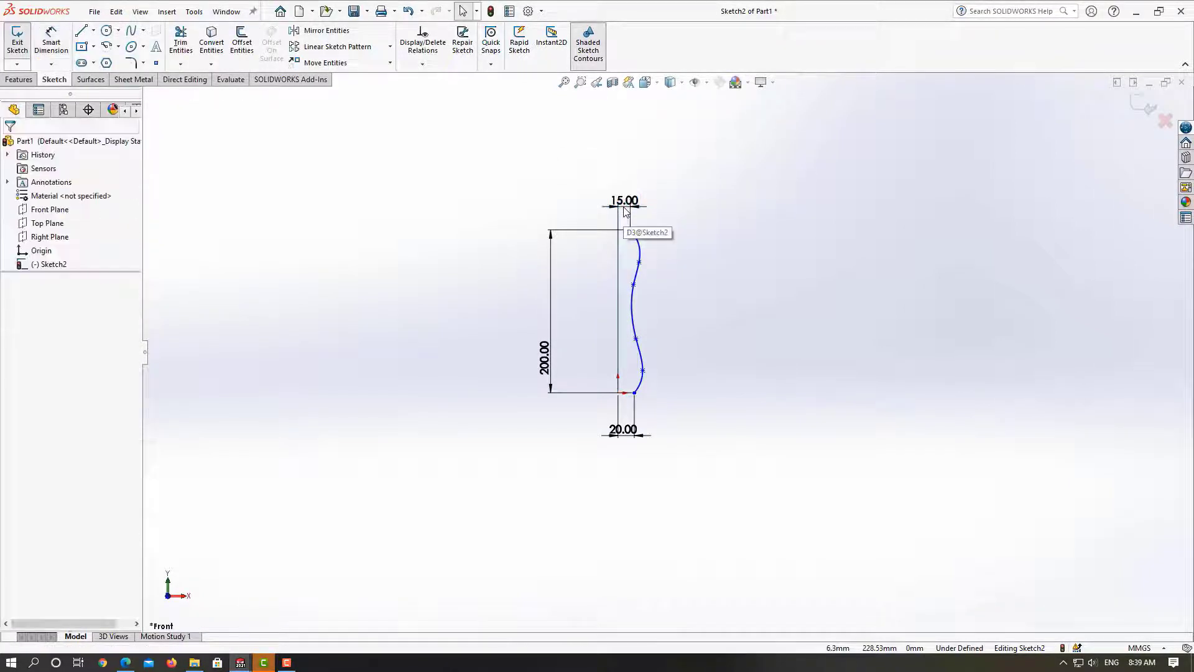
scroll(702, 281, "down", 2)
scroll(702, 281, "up", 1)
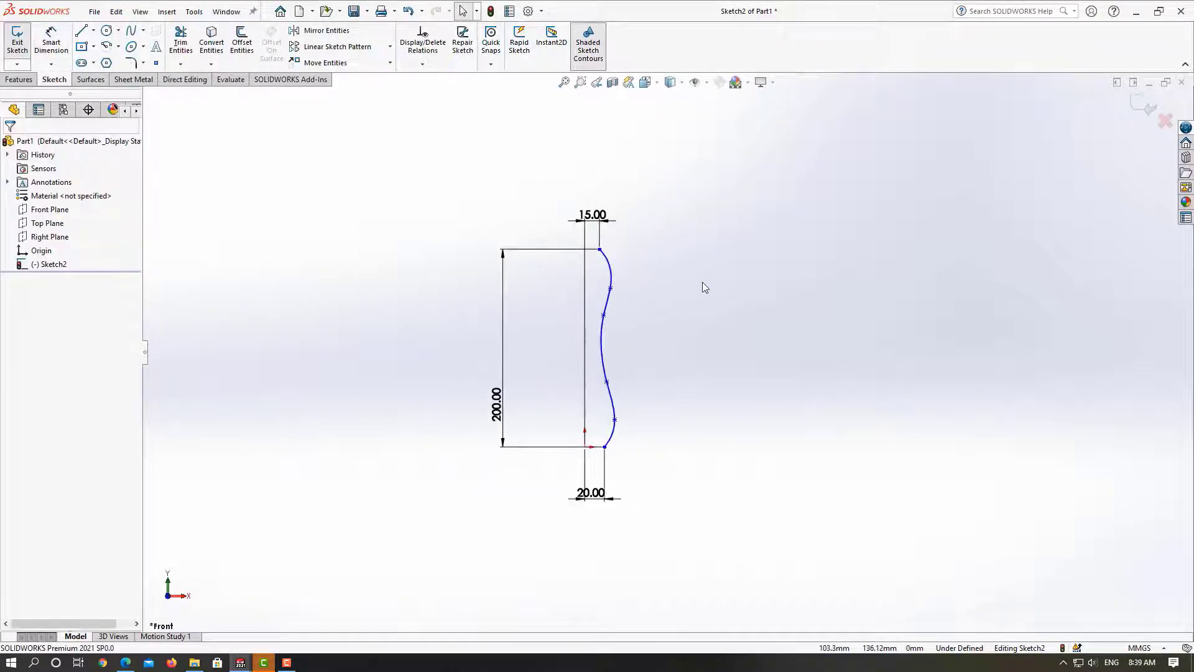
scroll(647, 260, "down", 1)
scroll(660, 253, "up", 1)
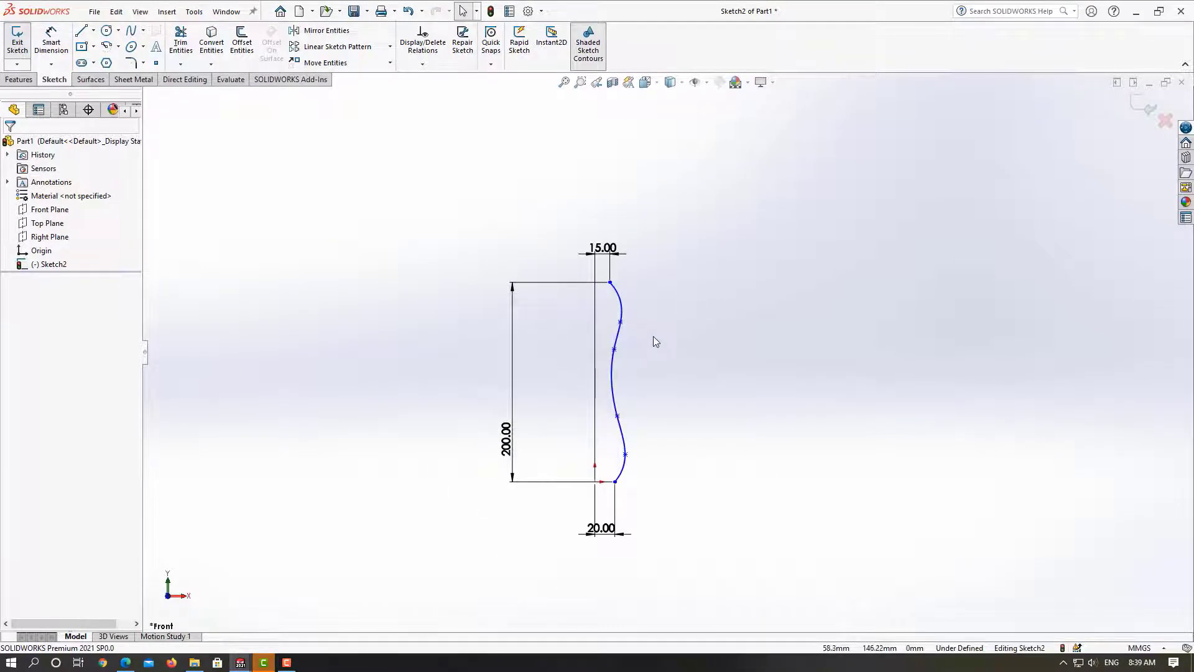
Exit the sketch and briefly try the midpoint line tool before cancelling it
left_click(1143, 104)
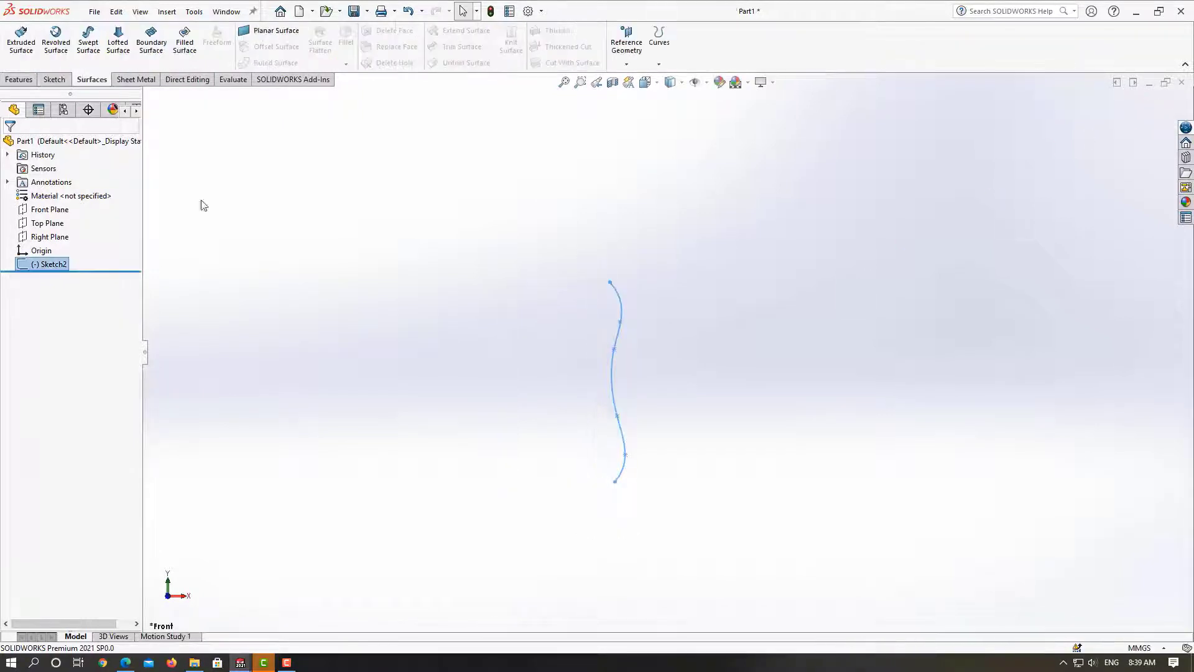
left_click(45, 263)
left_click(330, 339)
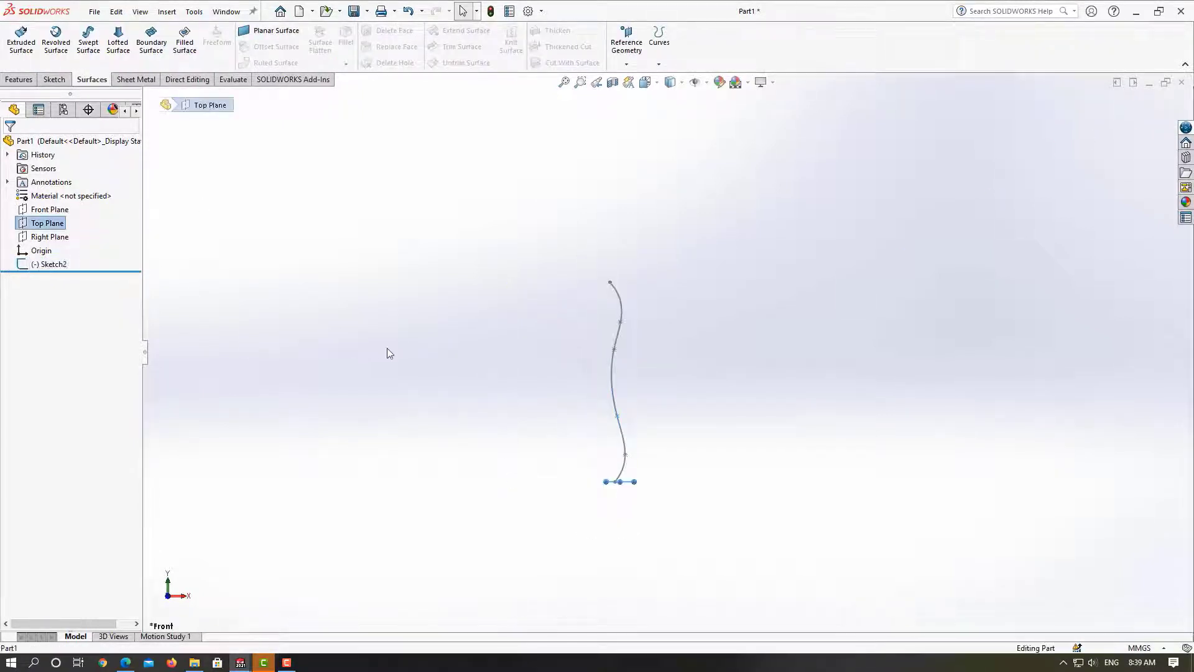
left_click(61, 82)
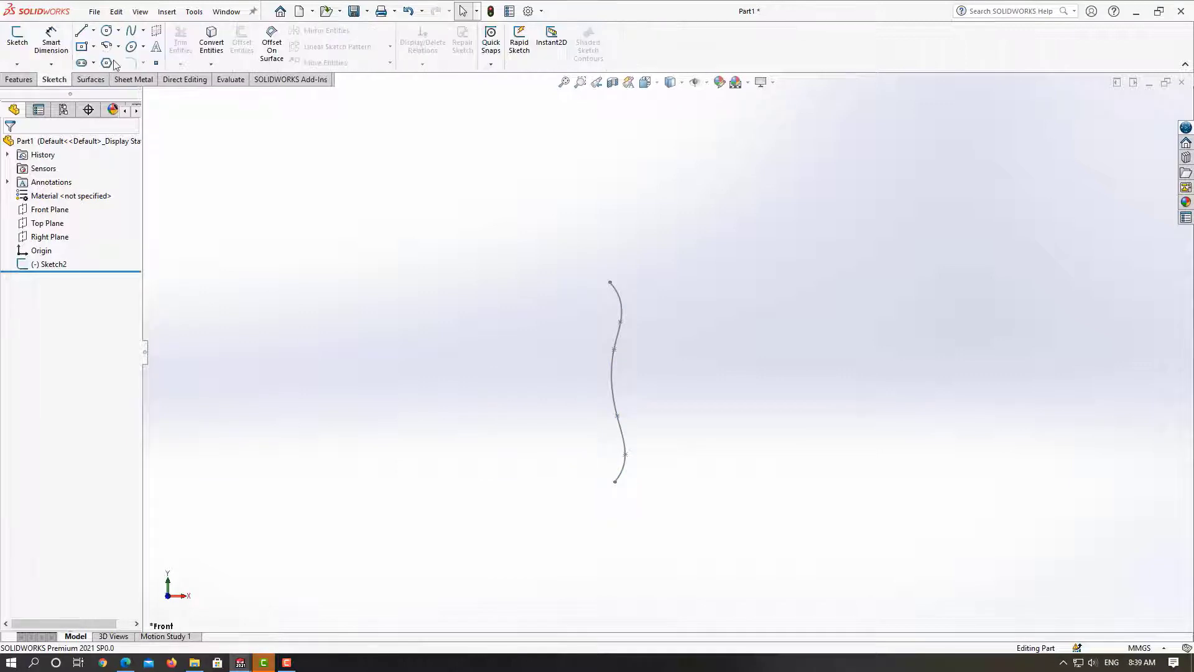
left_click(94, 29)
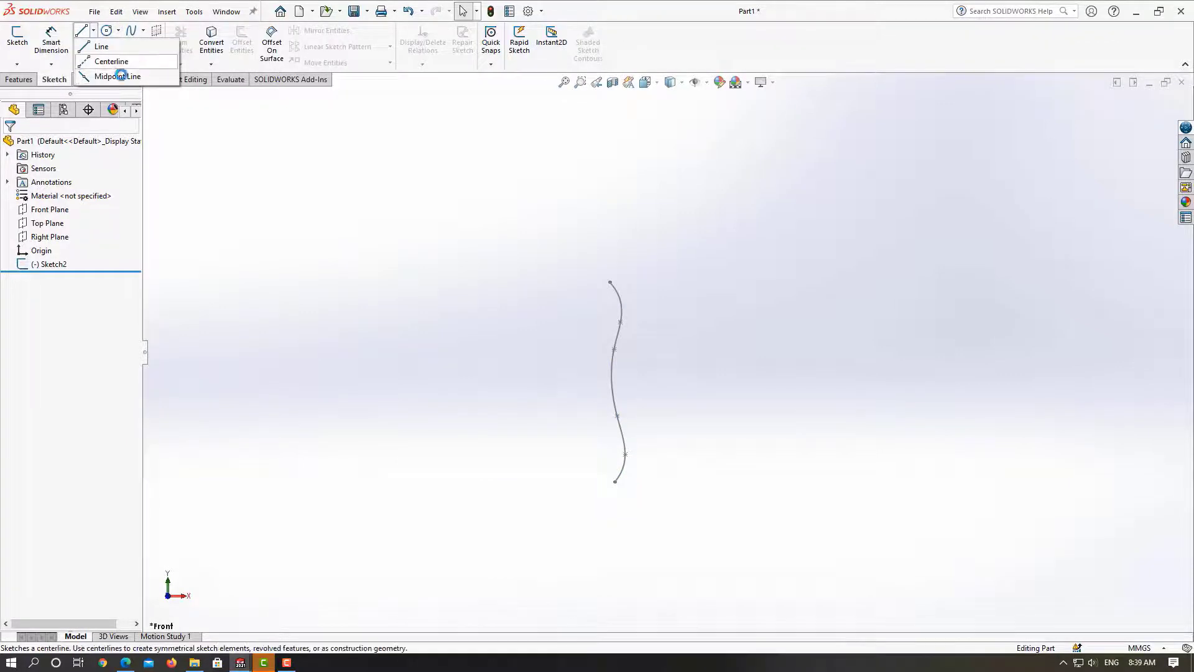
left_click(119, 75)
key("Escape")
Reopen Sketch2, draw a vertical centerline up from the profile's bottom point, and exit
double_click(611, 372)
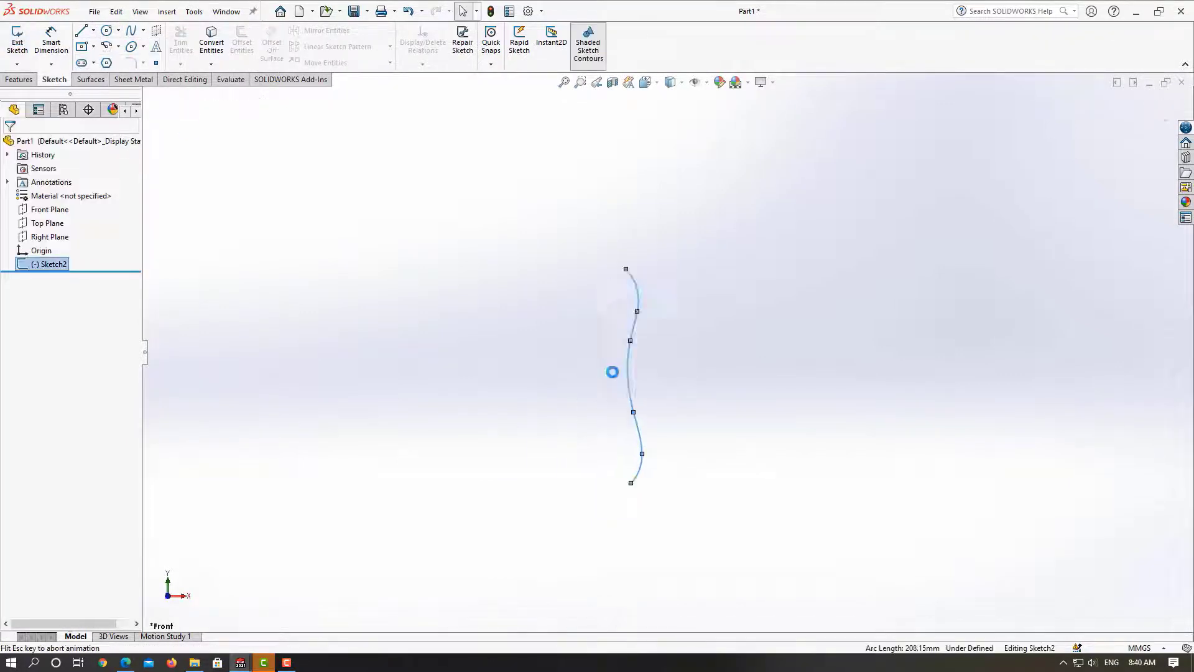
left_click(94, 30)
left_click(115, 60)
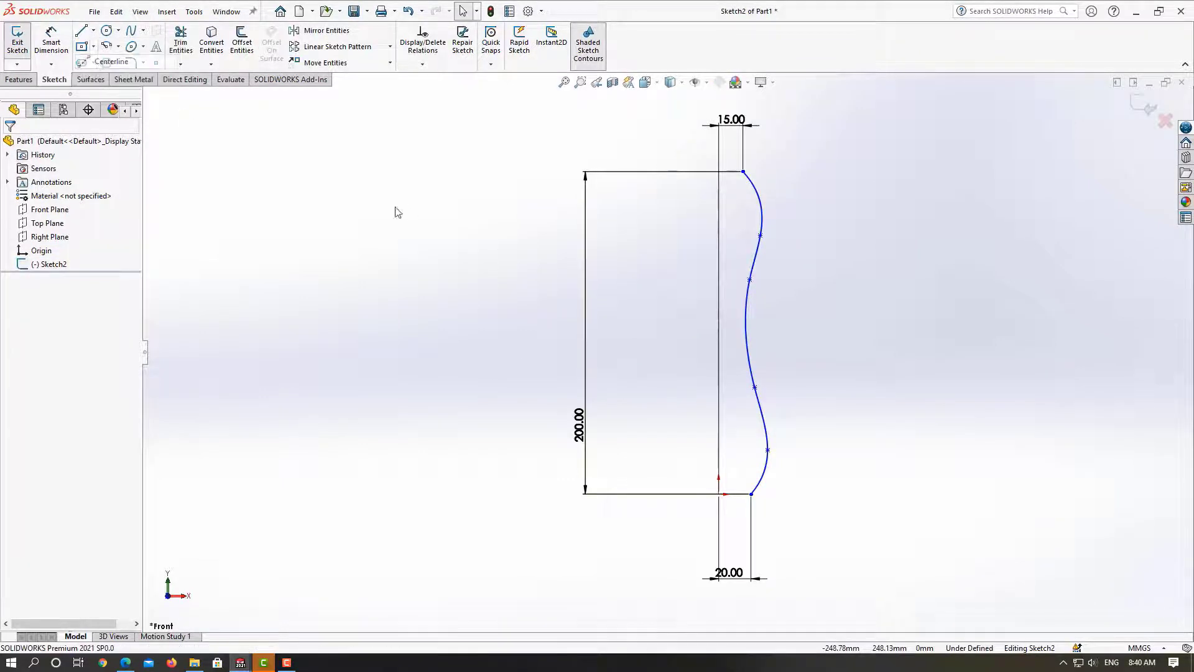
left_click(720, 495)
left_click(719, 352)
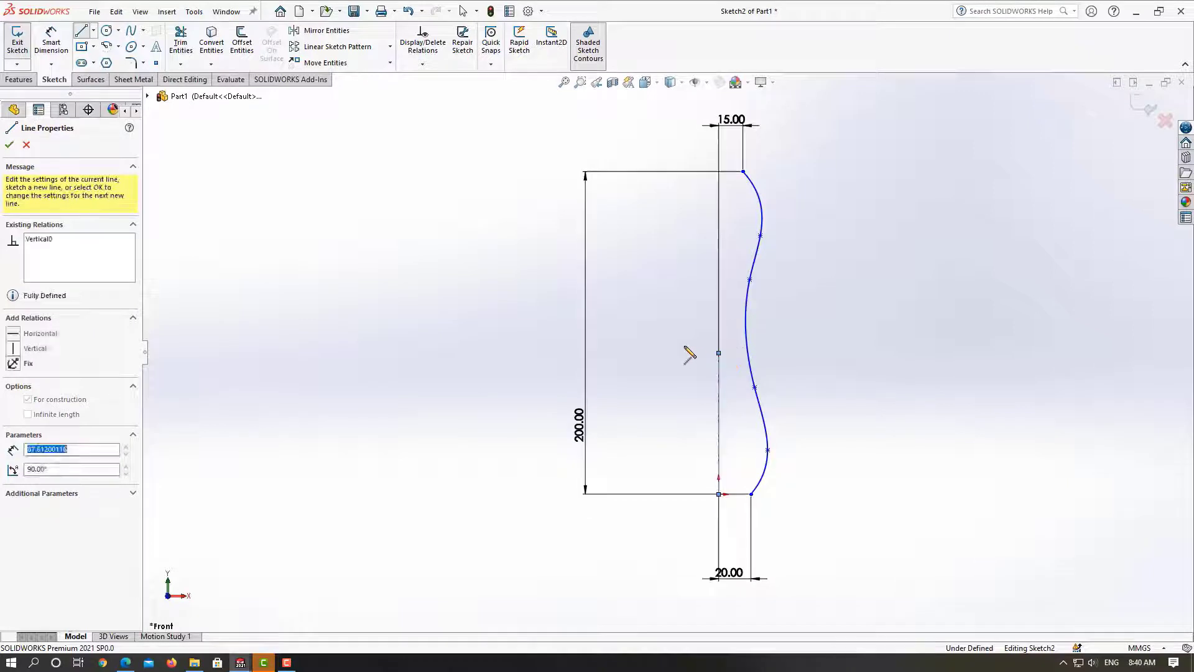
key("Escape")
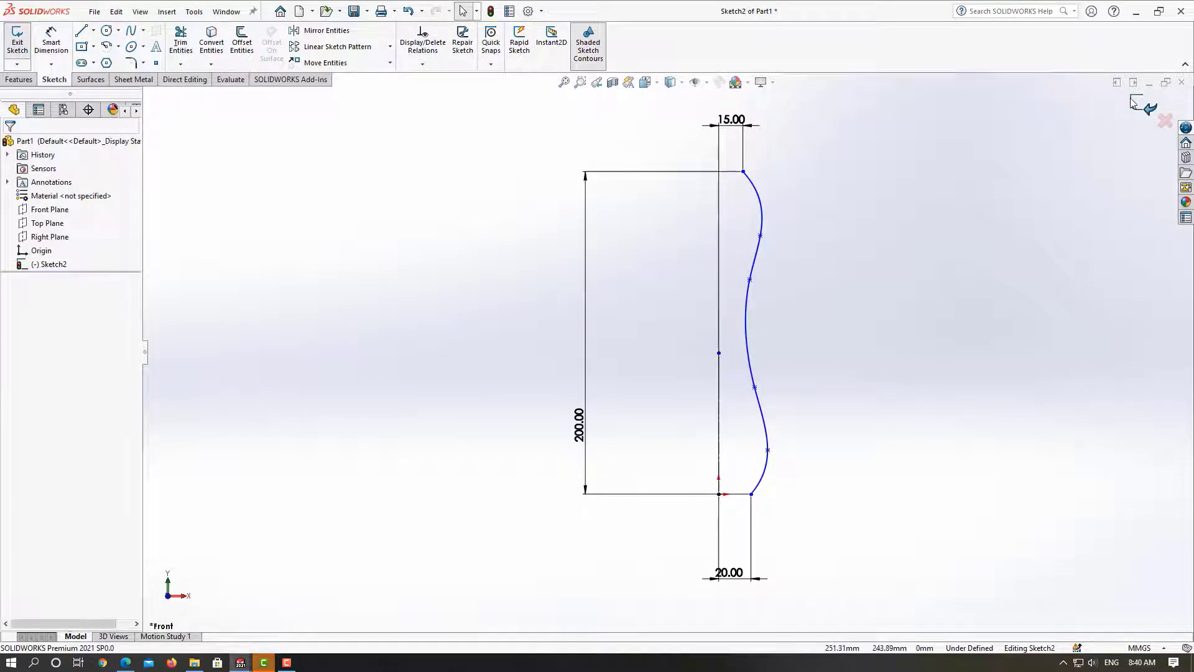
left_click(1146, 107)
Revolve Sketch2 360° about the centerline into a vase-shaped revolved surface
mouse_move(962, 195)
middle_mouse_down()
mouse_move(922, 237)
mouse_move(919, 265)
middle_mouse_up()
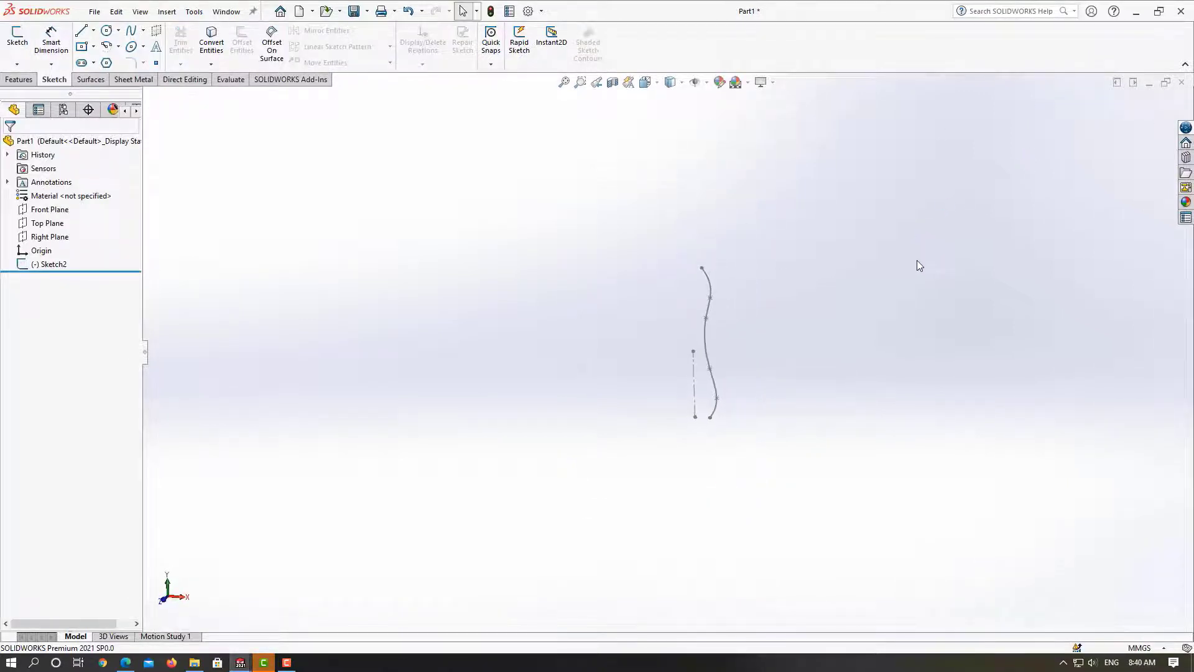
left_click(90, 79)
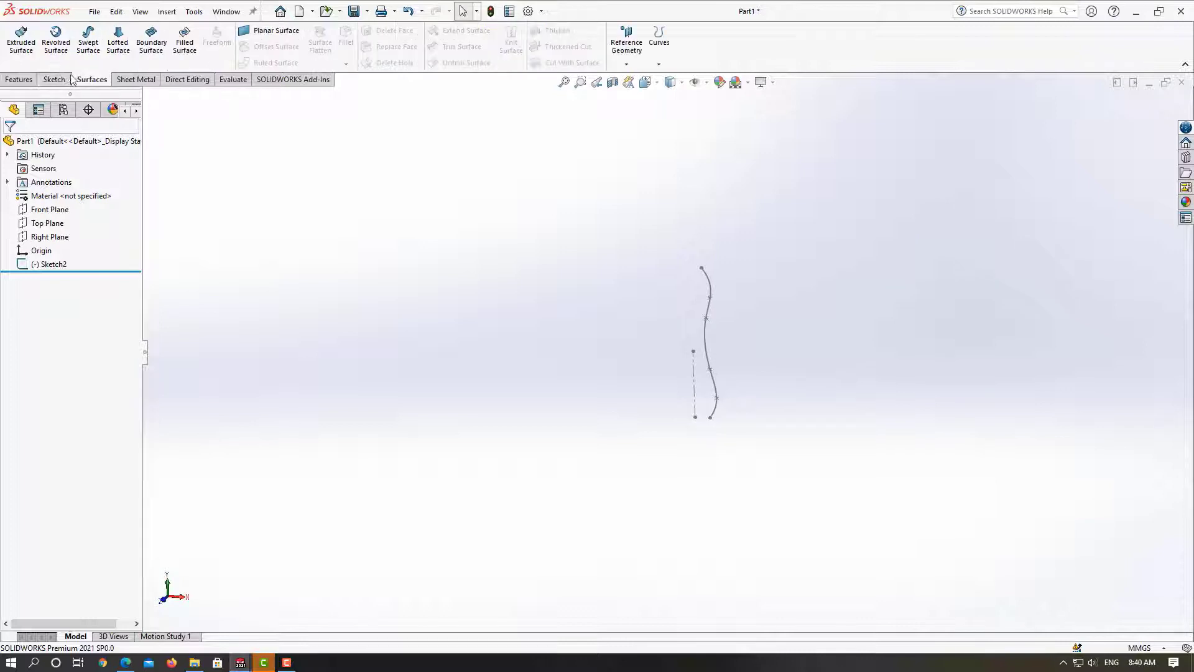
left_click(56, 37)
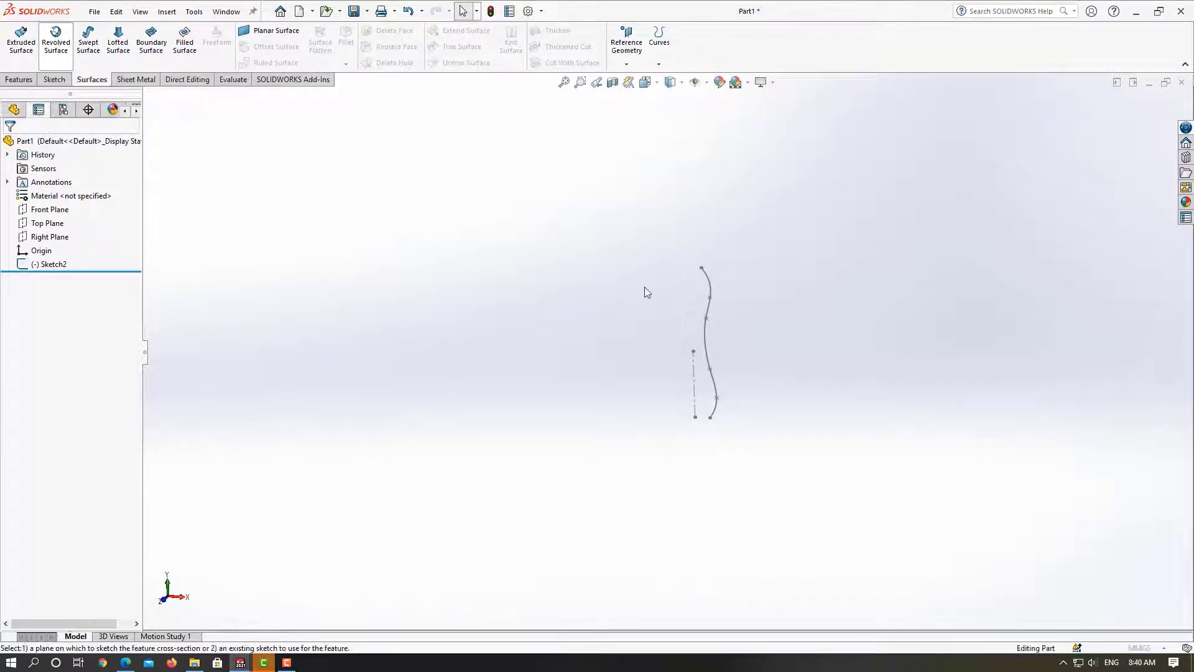
left_click(692, 362)
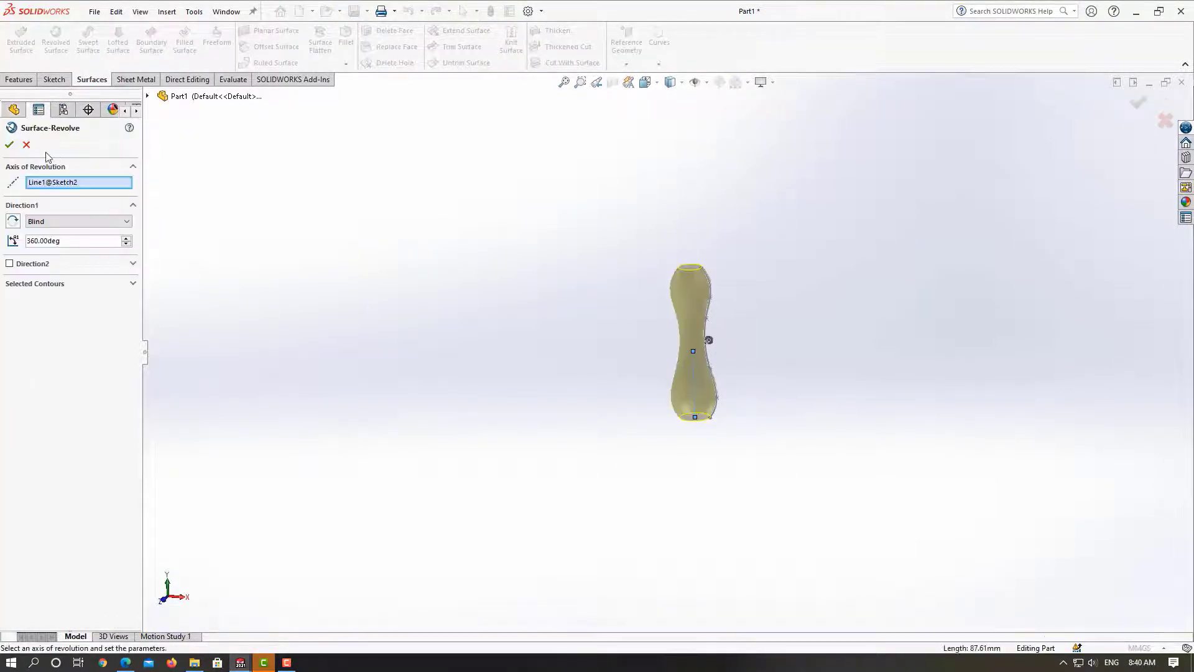
left_click(9, 144)
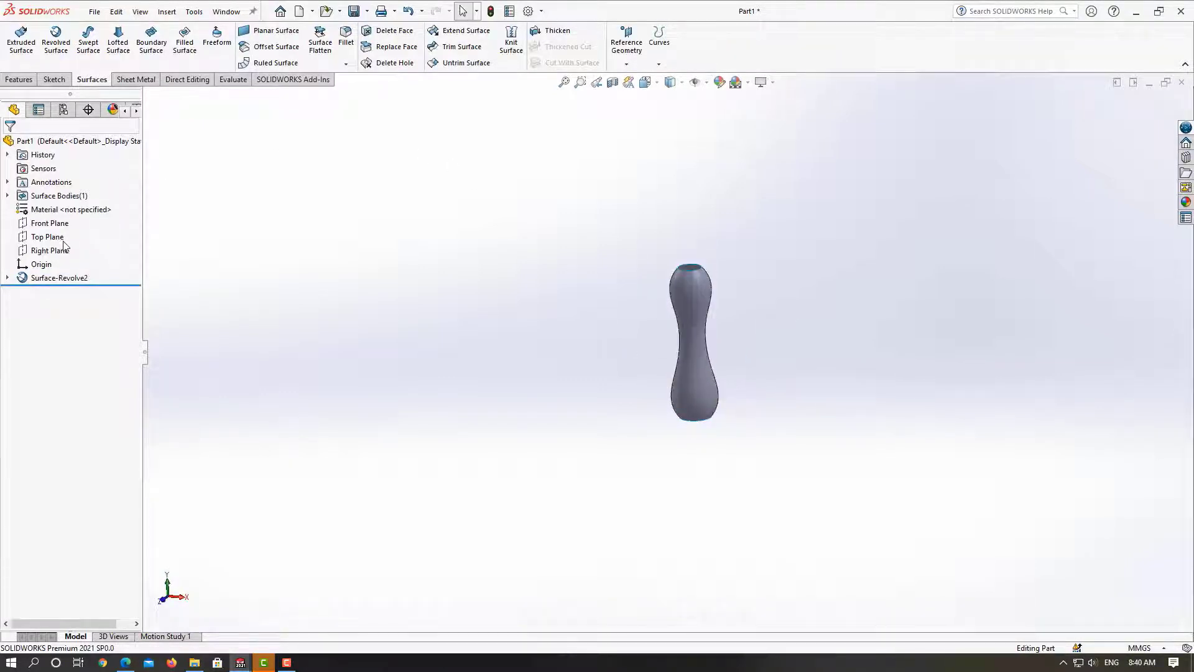
Draw a circle centred on the origin in a new Top Plane sketch
left_click(57, 224)
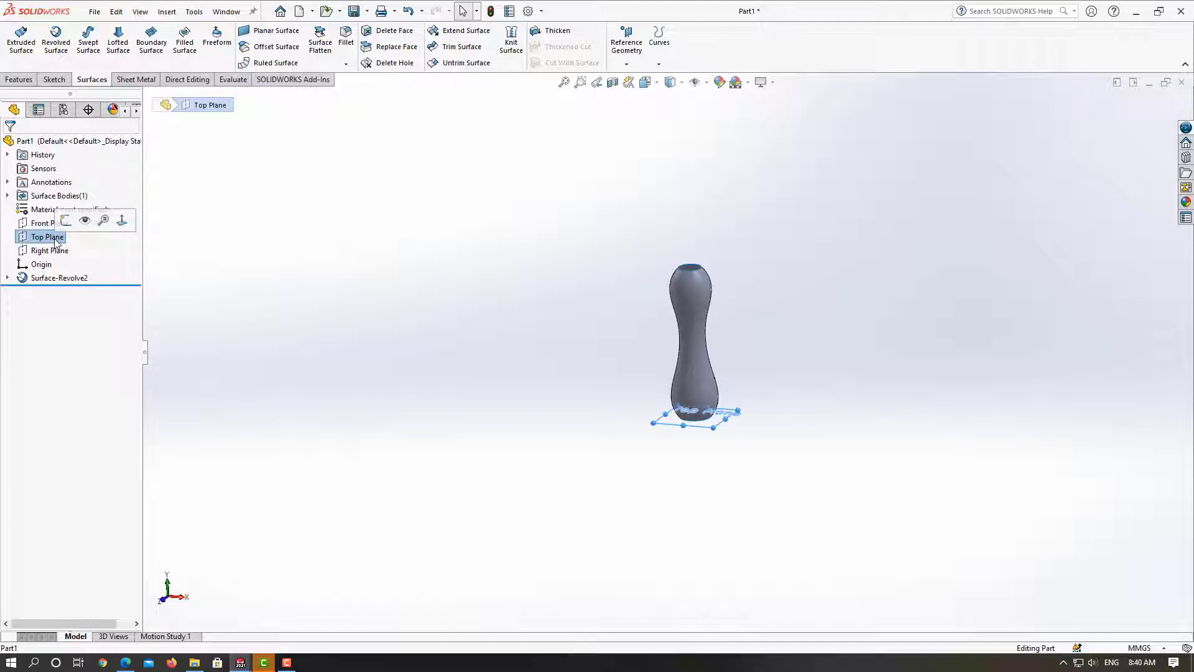
left_click(66, 220)
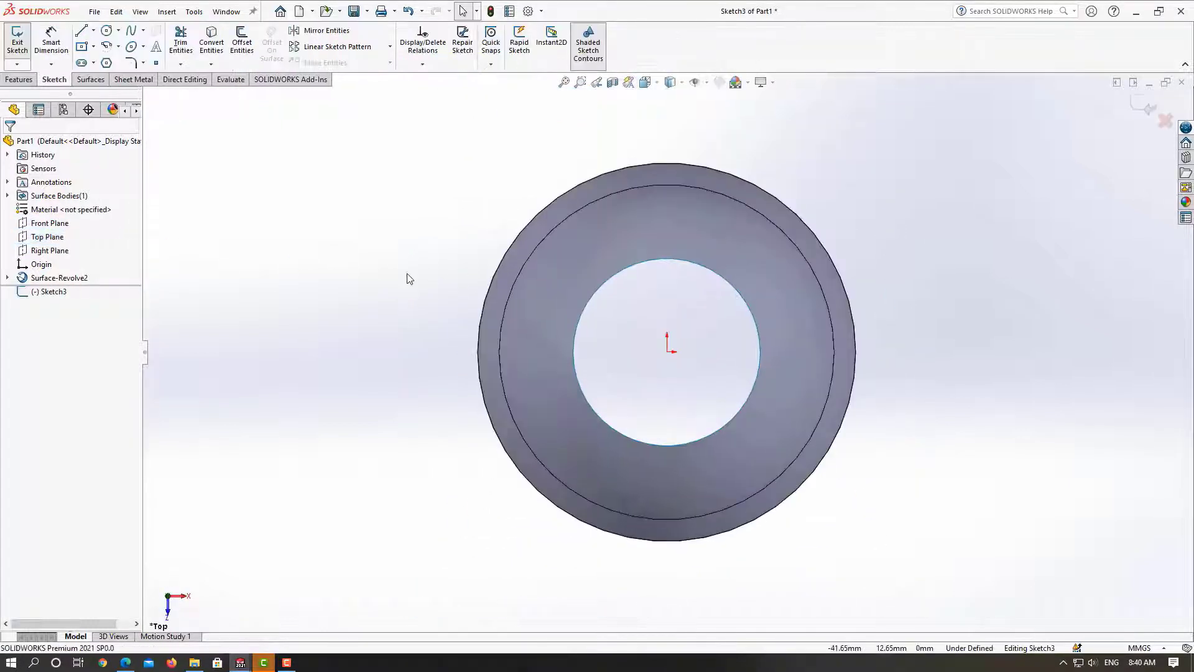
left_click(107, 34)
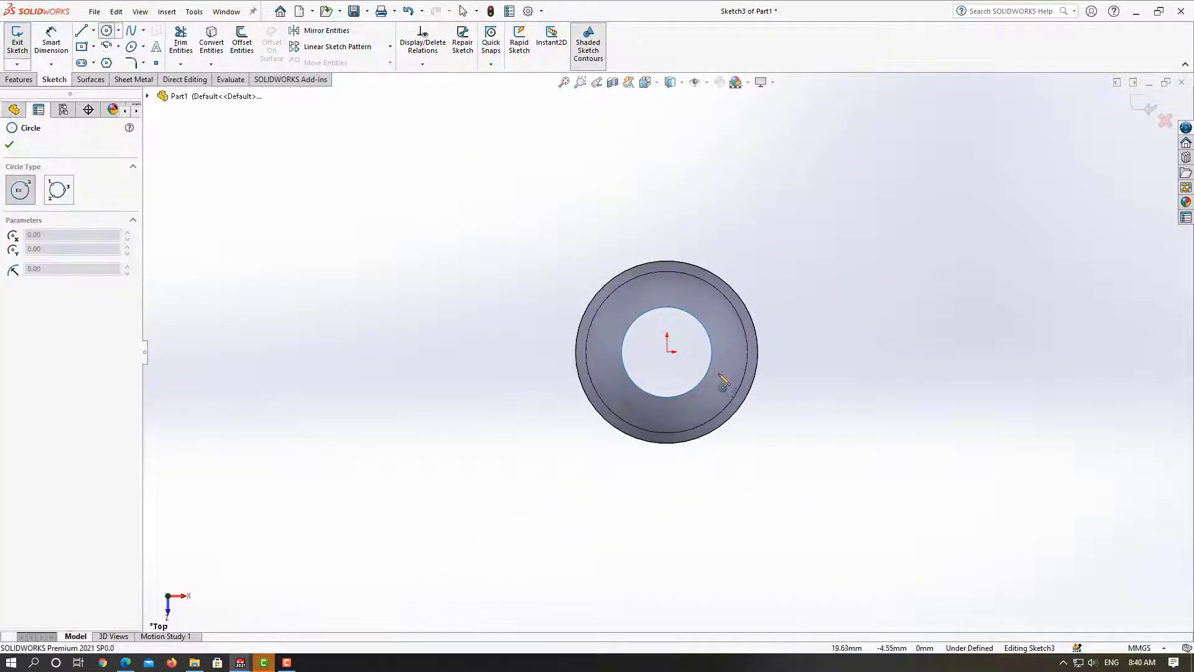
left_click(667, 351)
left_click(785, 252)
key("Escape")
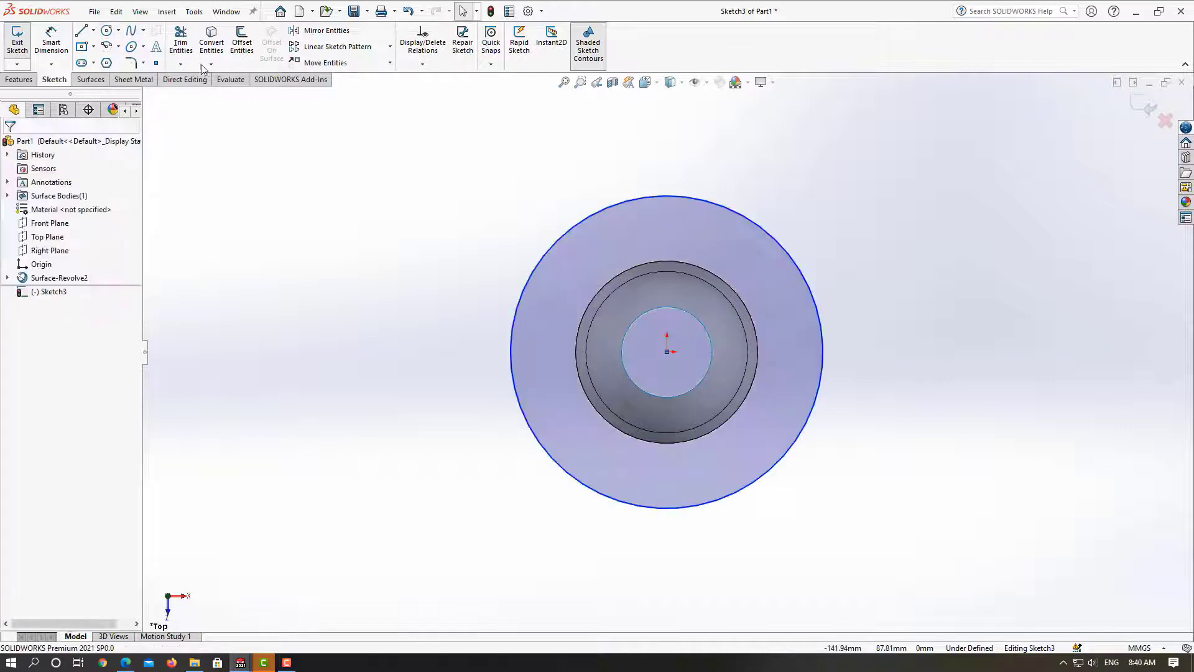
Dimension the circle to 60 mm diameter, change it to 70 mm, and exit Sketch3
left_click(64, 41)
left_click(782, 249)
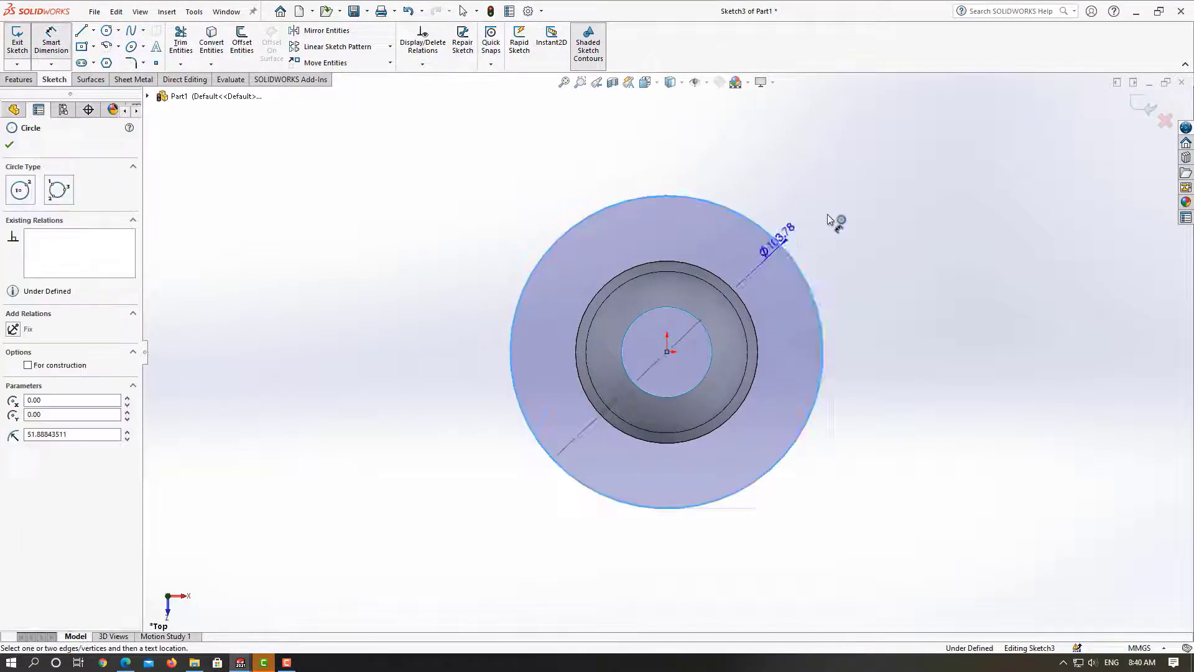
left_click(830, 219)
key("BackSpace")
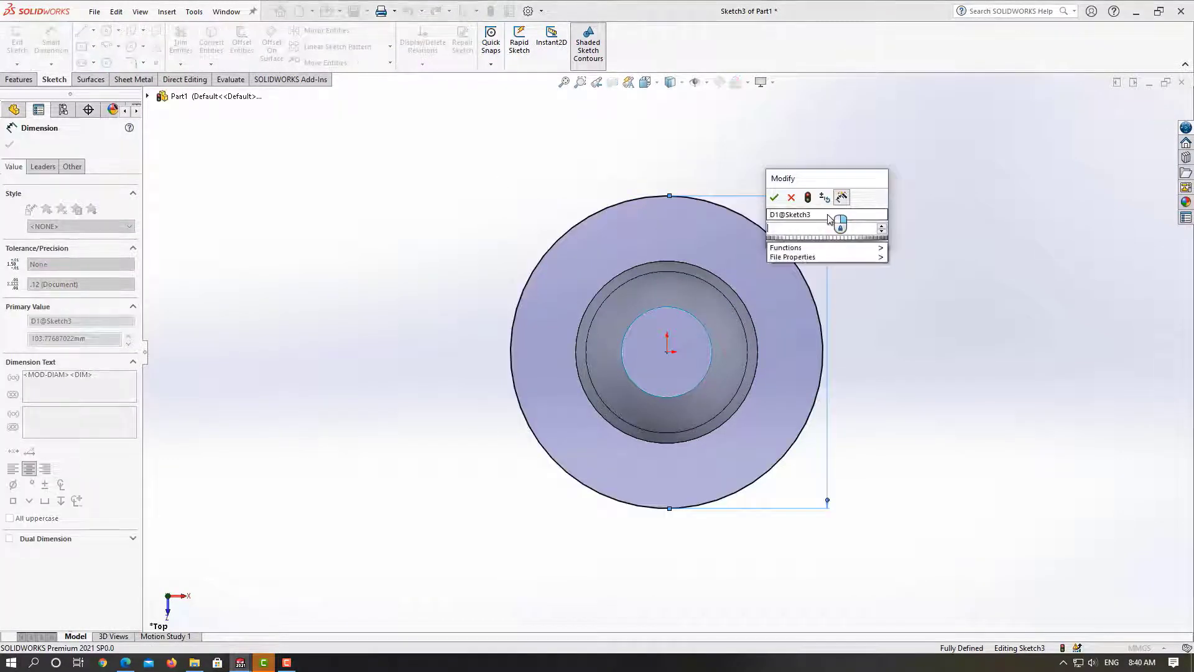
type("60")
key("Return")
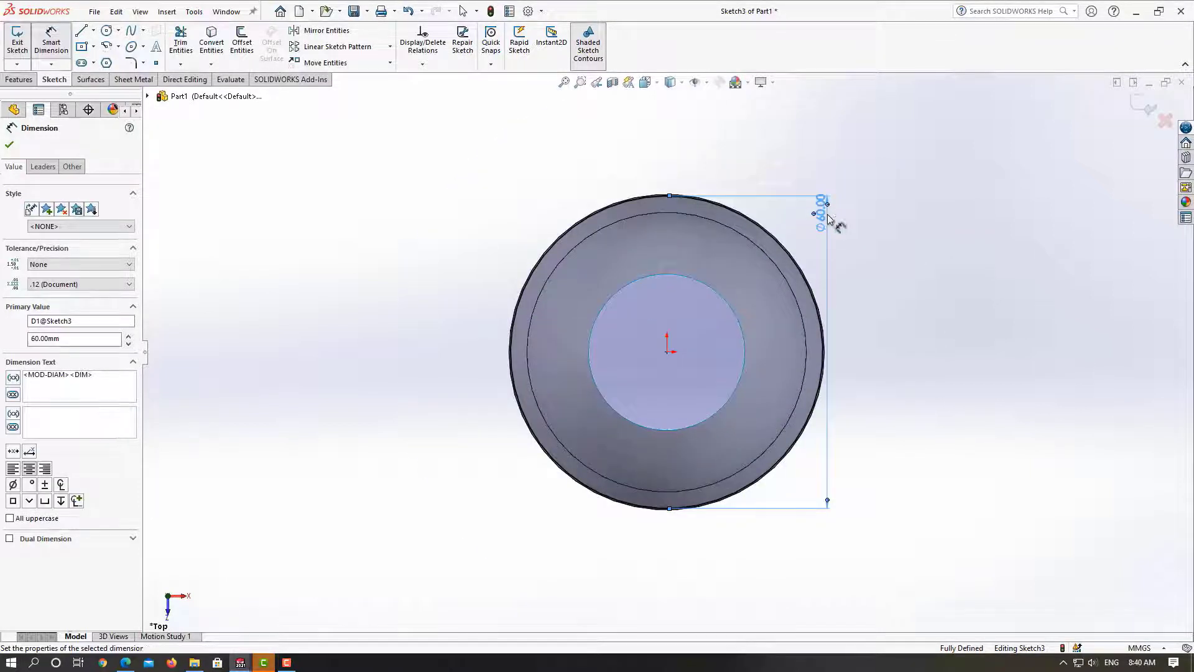
left_click(827, 219)
key("BackSpace")
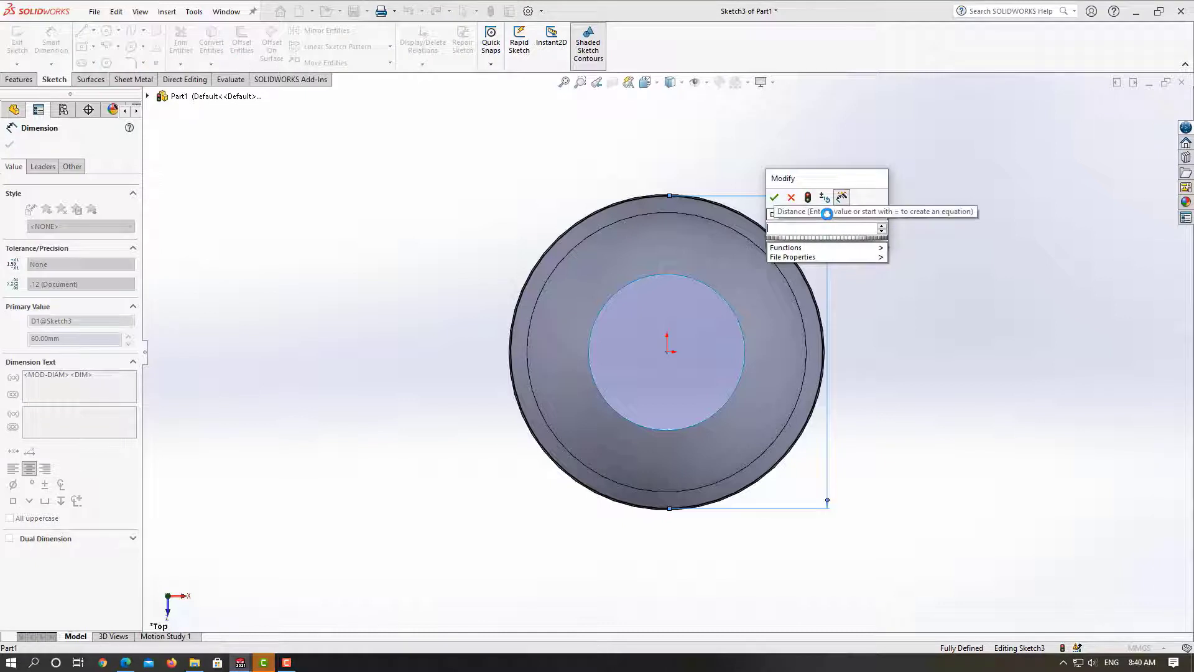
type("70")
key("Return")
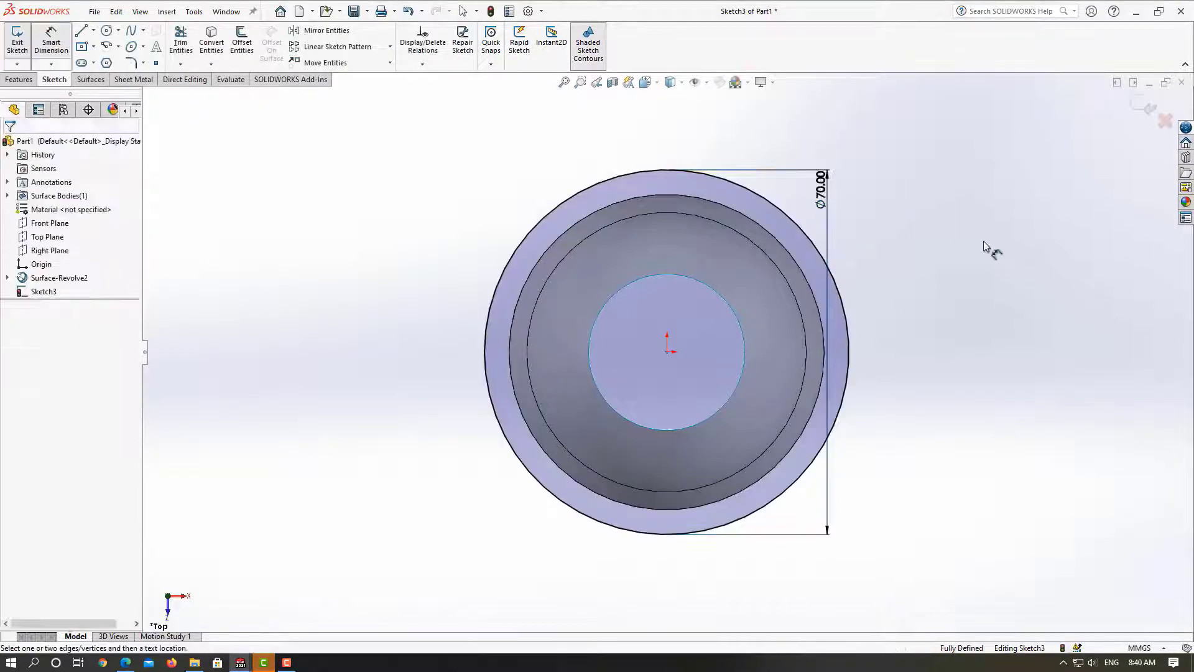
left_click(1144, 109)
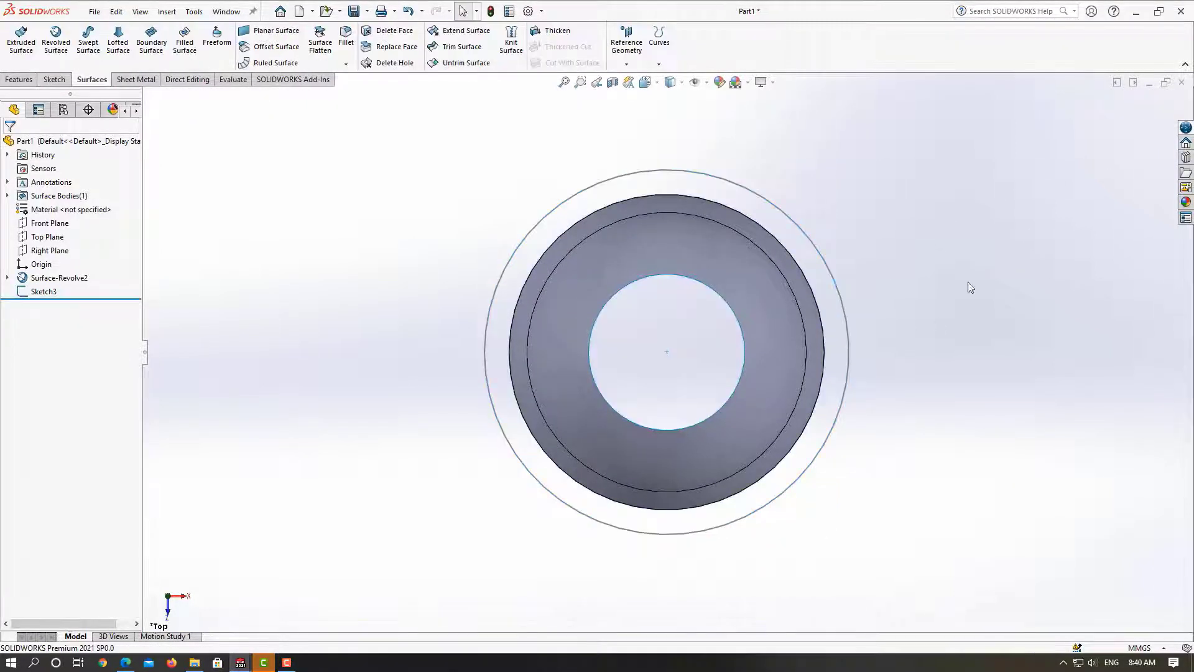
Orbit and zoom to a tilted 3D view of the vase, then browse the reference geometry and curve menus
mouse_move(968, 285)
middle_mouse_down()
mouse_move(946, 259)
mouse_move(992, 245)
mouse_move(970, 285)
mouse_move(919, 316)
mouse_move(949, 230)
mouse_move(885, 315)
middle_mouse_up()
scroll(877, 323, "up", 3)
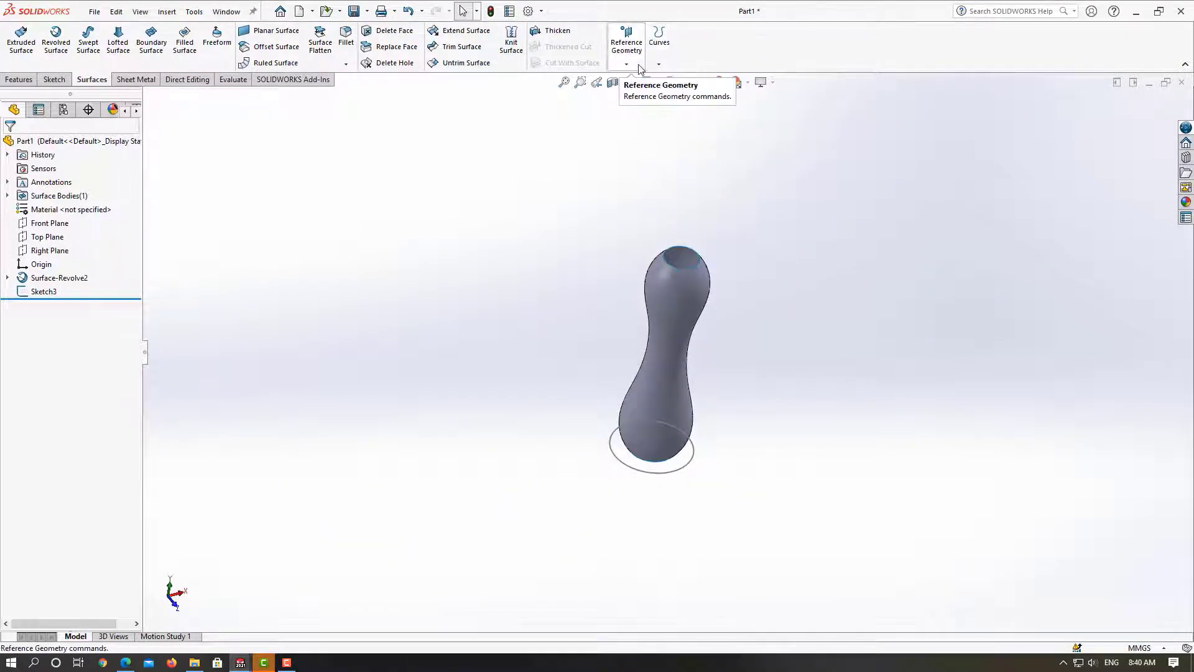
left_click(640, 67)
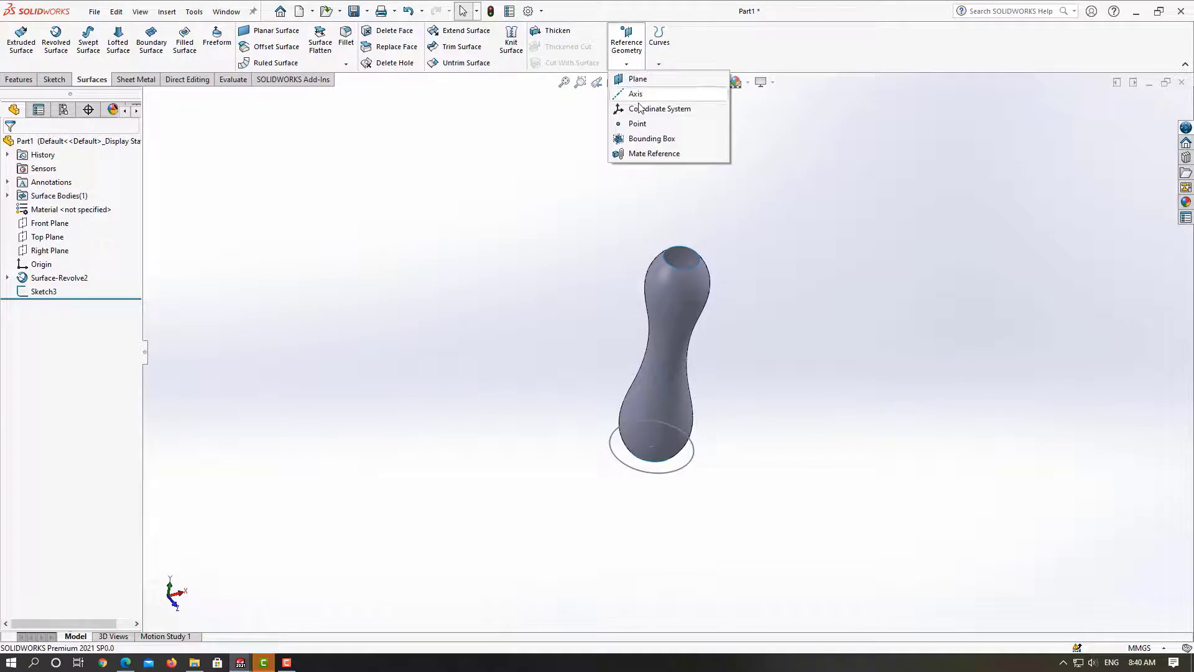
left_click(657, 66)
Create a helix on the 70 mm circle, defined by height and revolutions: 200 mm tall, 5 turns
left_click(678, 156)
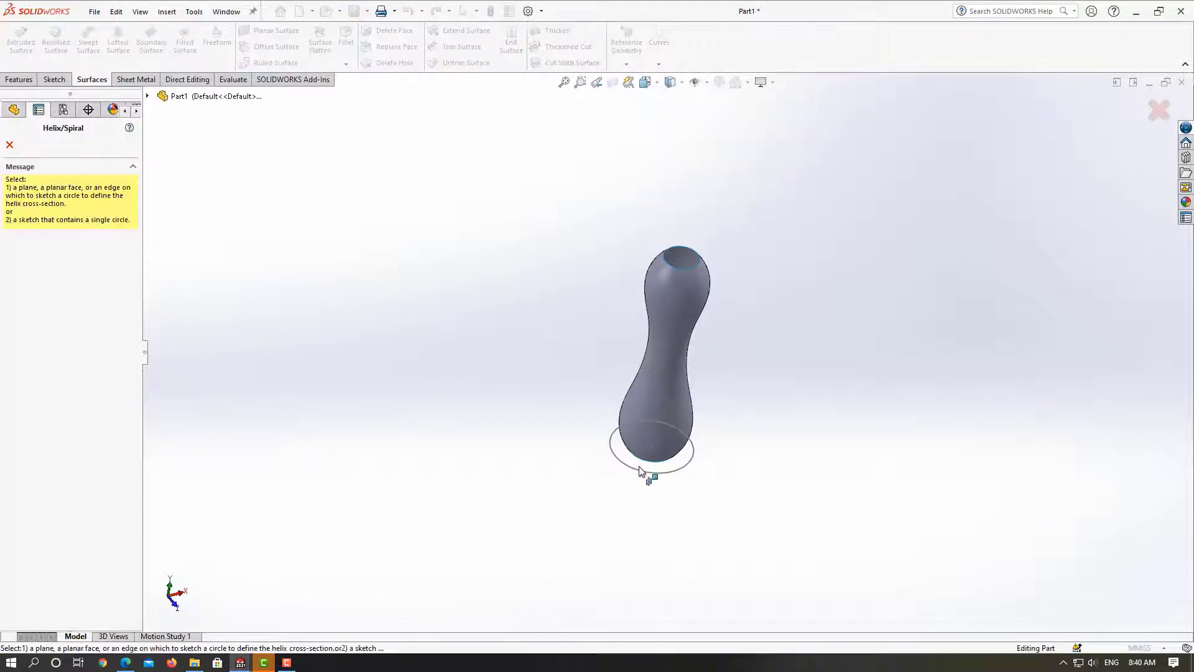
left_click(638, 472)
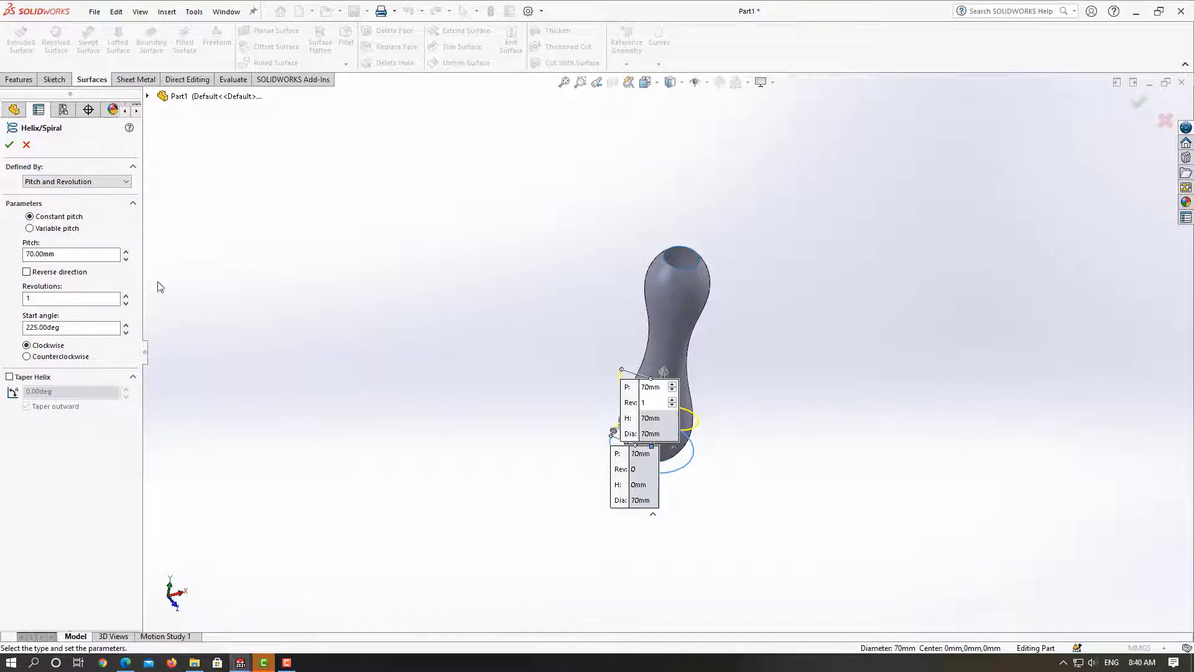
left_click(73, 182)
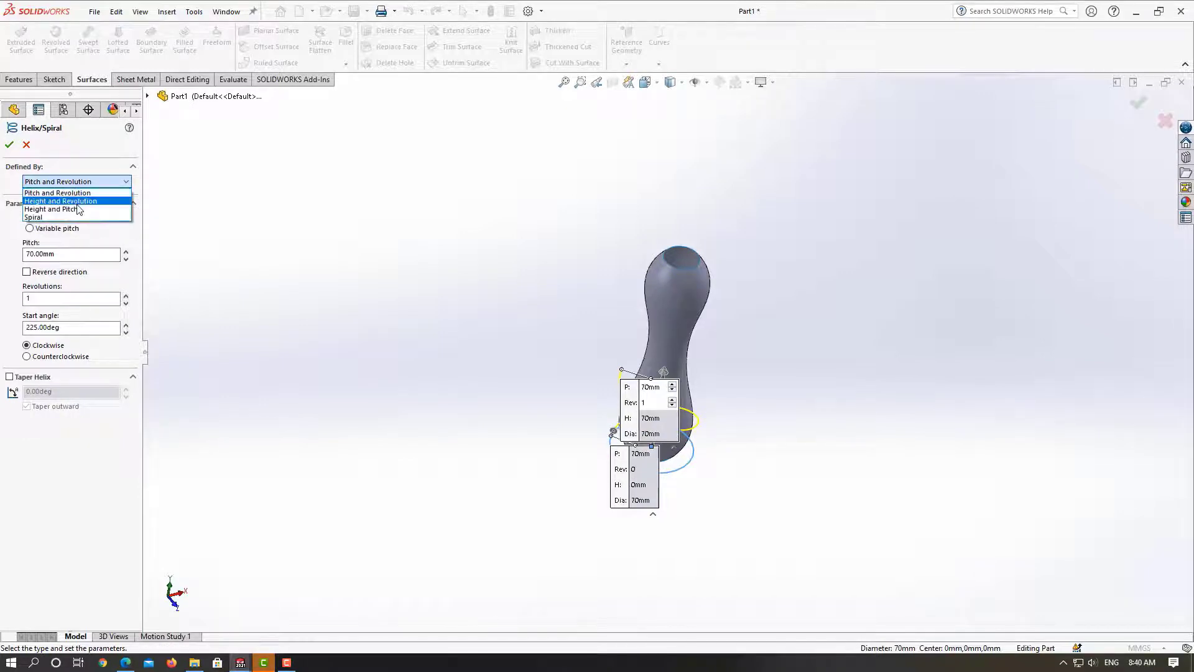
left_click(81, 201)
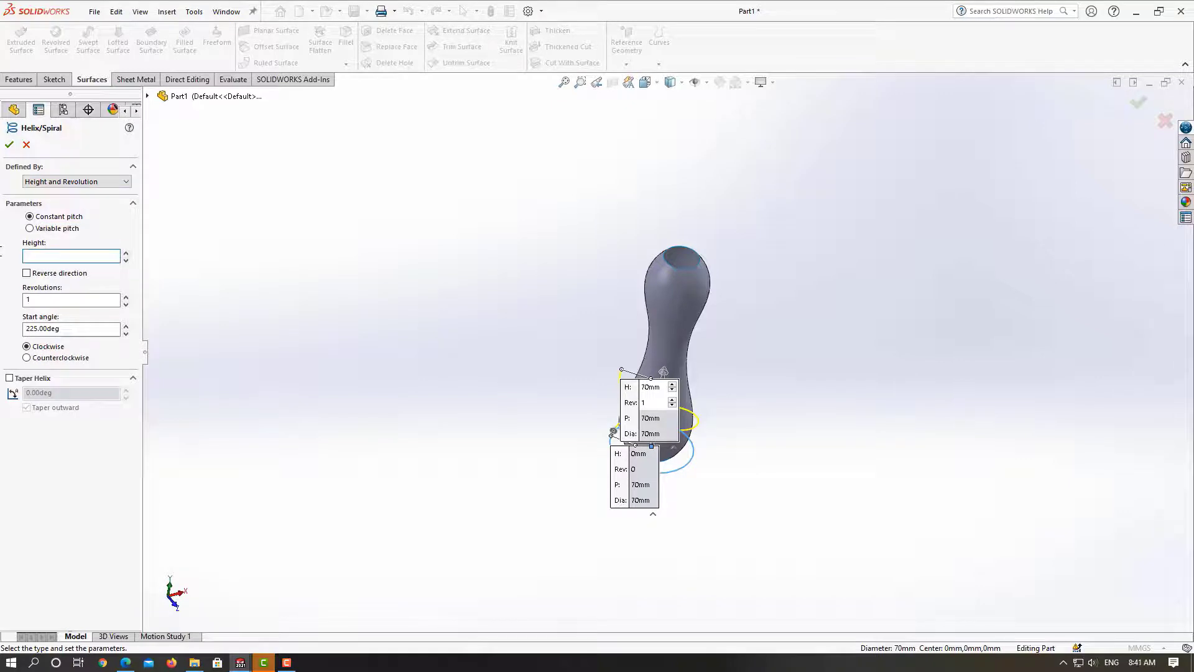
type("200")
key("Return")
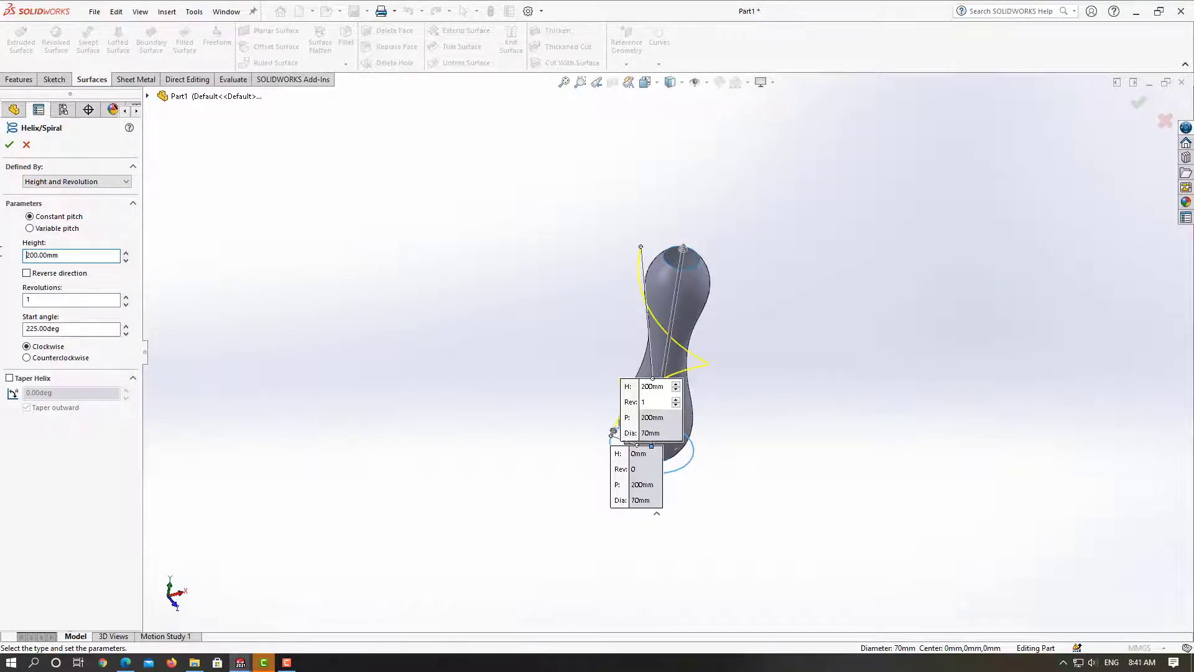
left_click(127, 298)
left_click(127, 298)
left_click(126, 297)
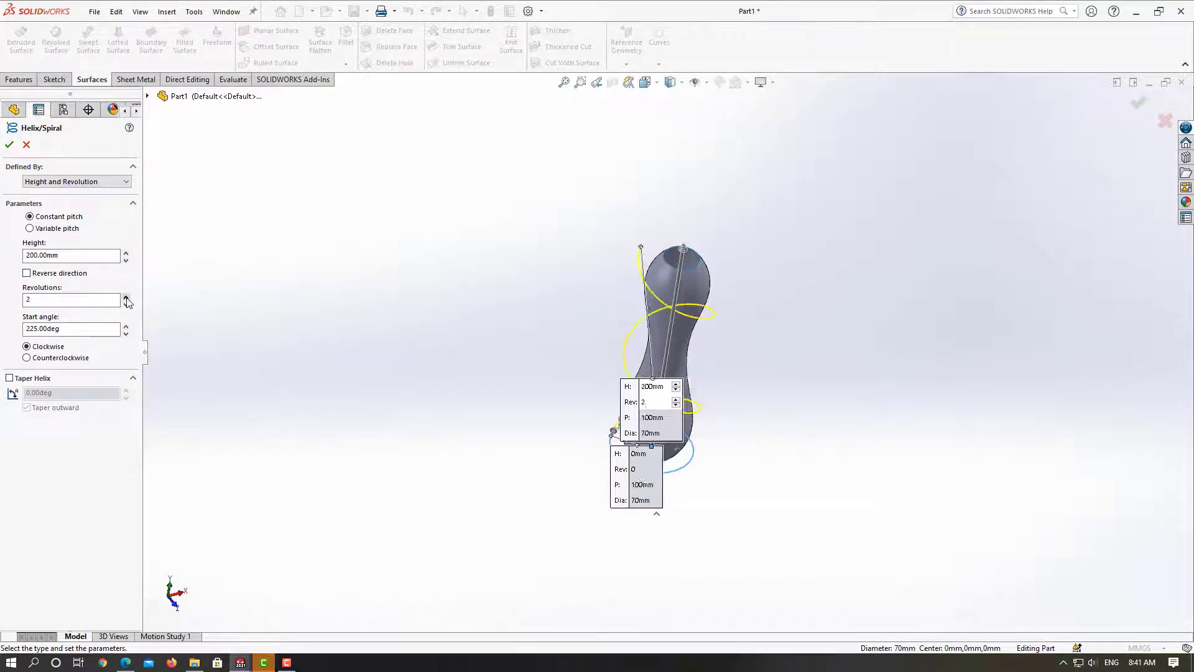
left_click(126, 298)
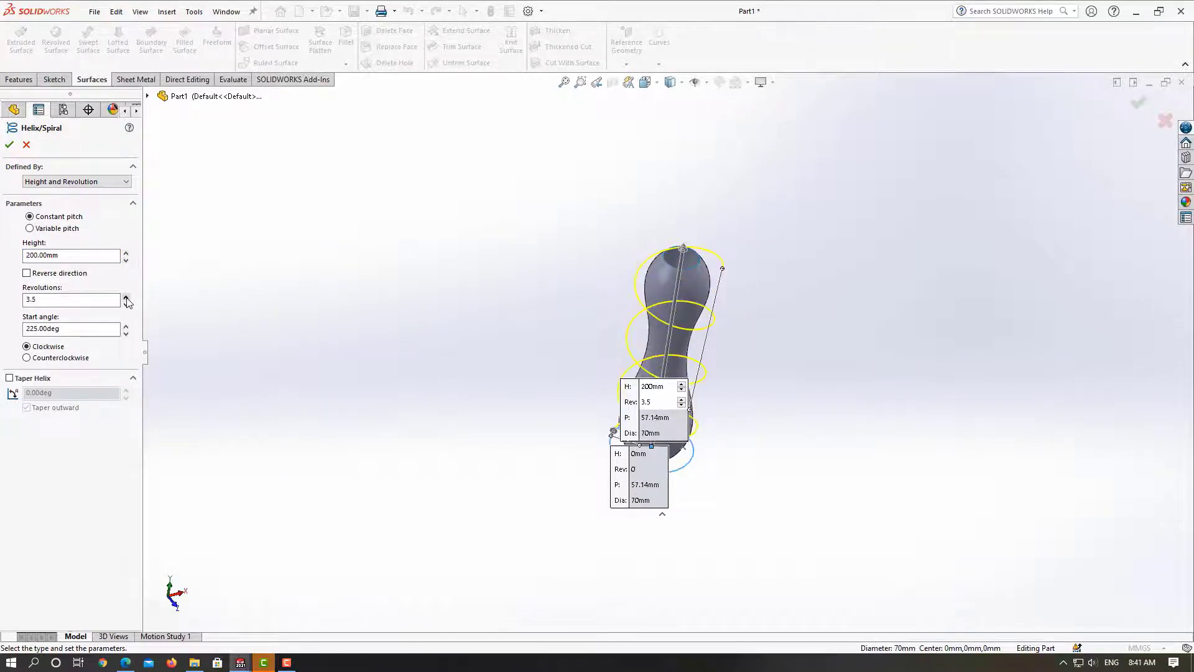
left_click(126, 298)
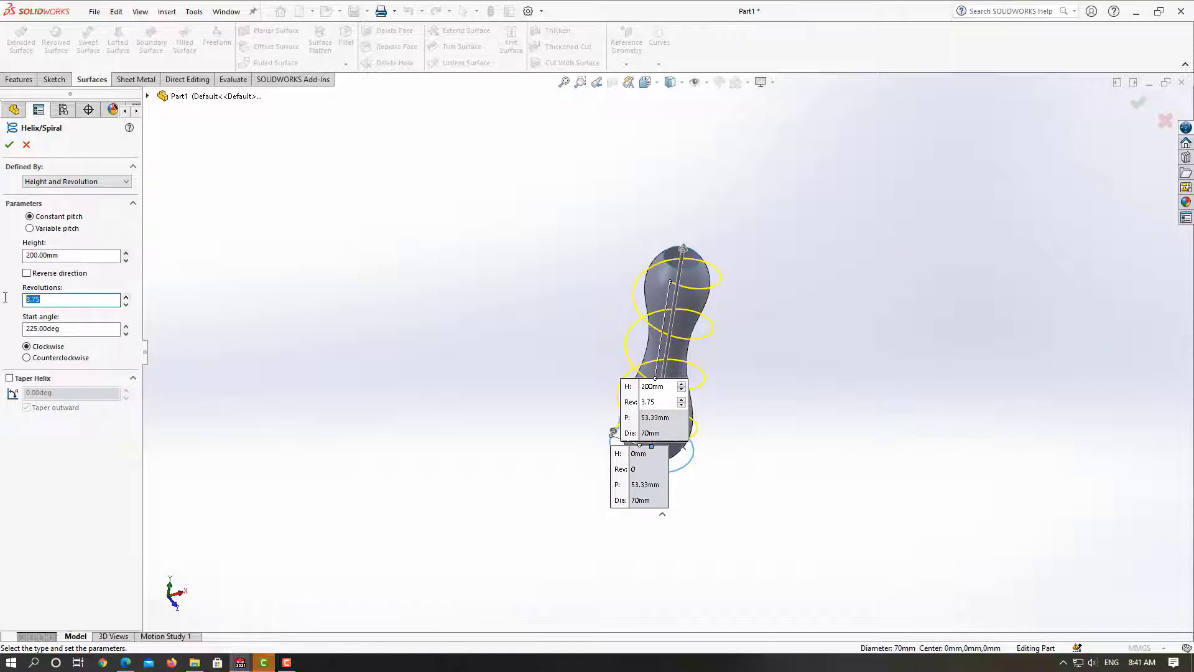
type("5")
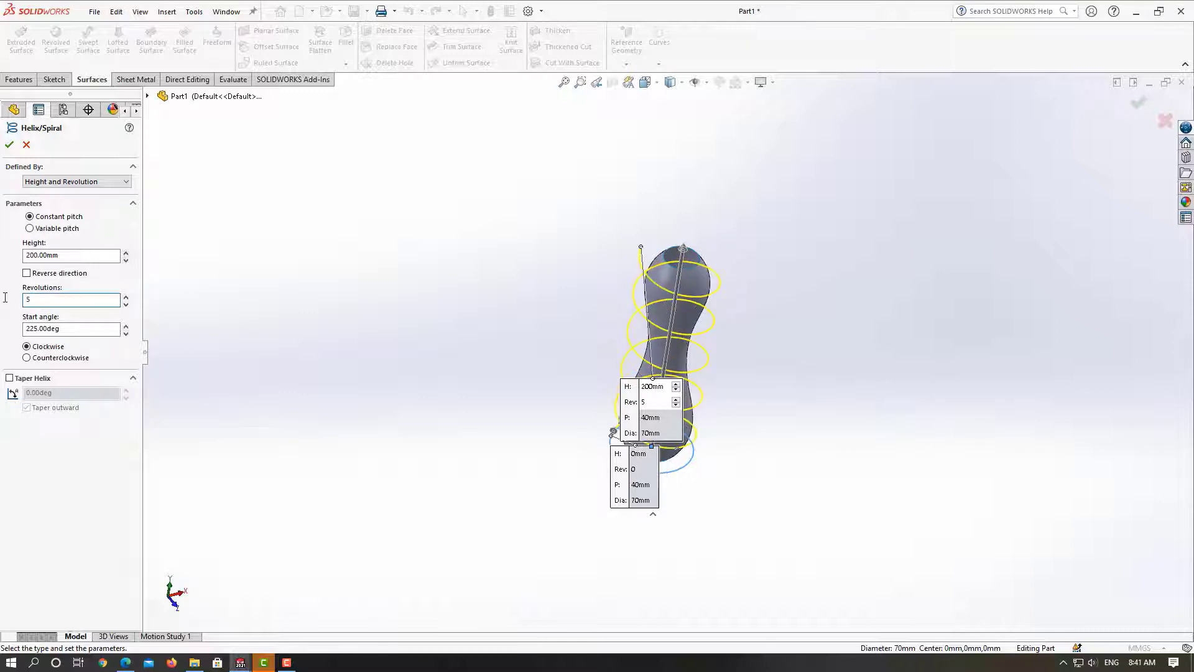
scroll(687, 362, "down", 1)
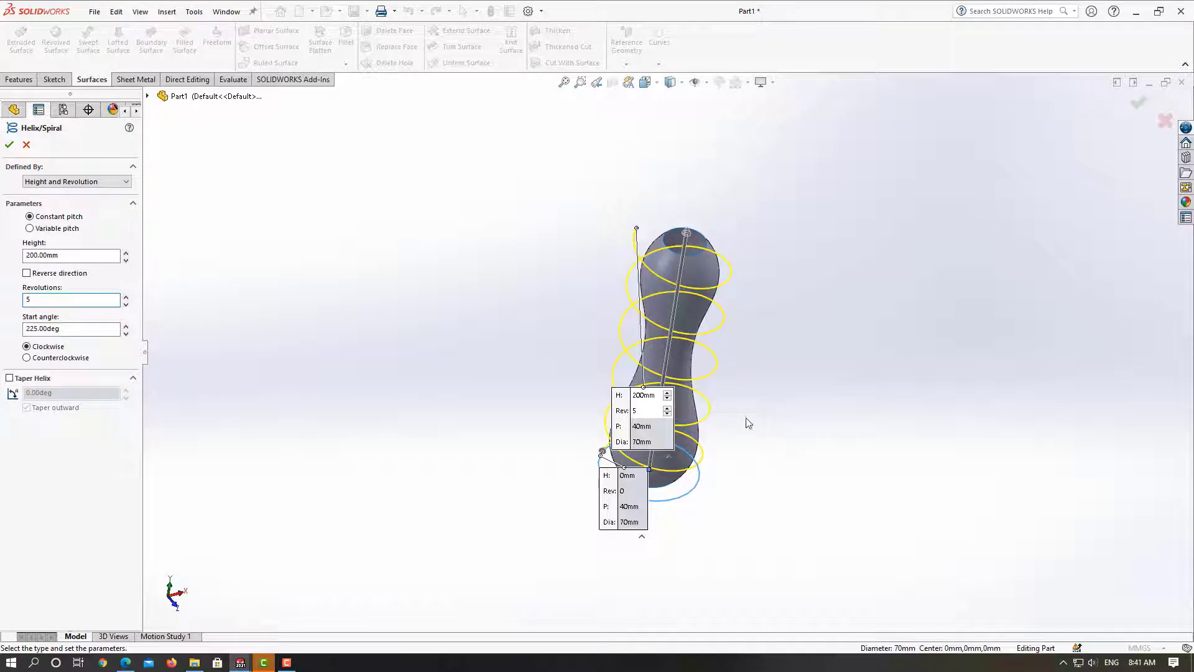
left_click(10, 144)
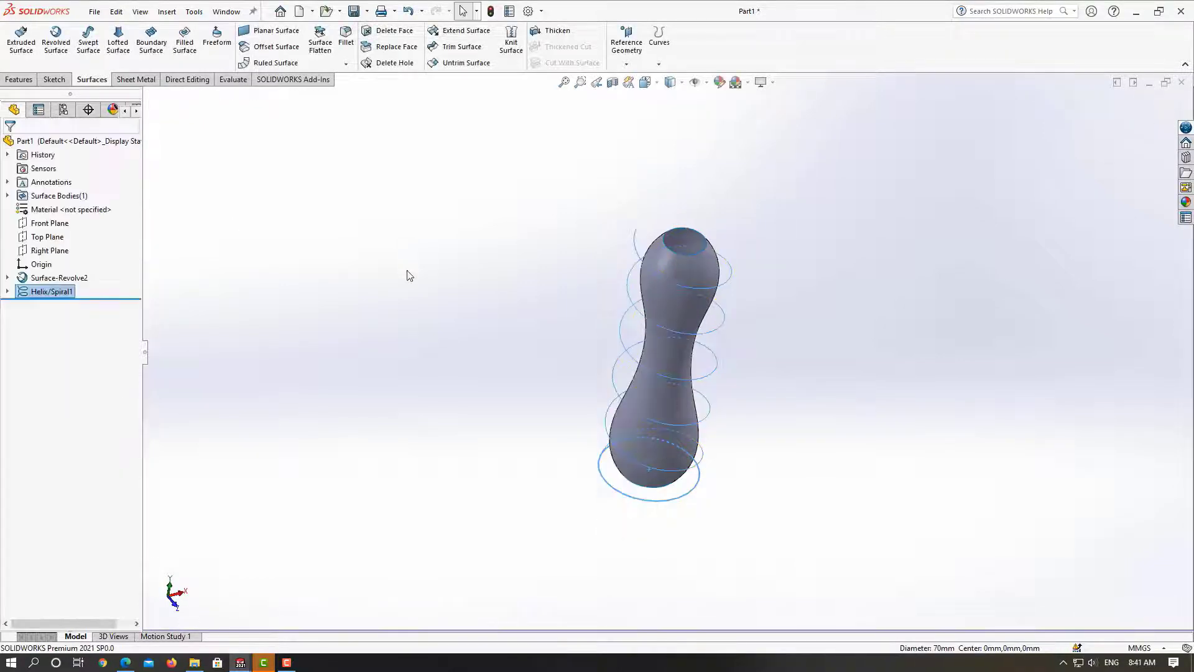
mouse_move(405, 269)
middle_mouse_down()
mouse_move(522, 239)
mouse_move(669, 351)
middle_mouse_up()
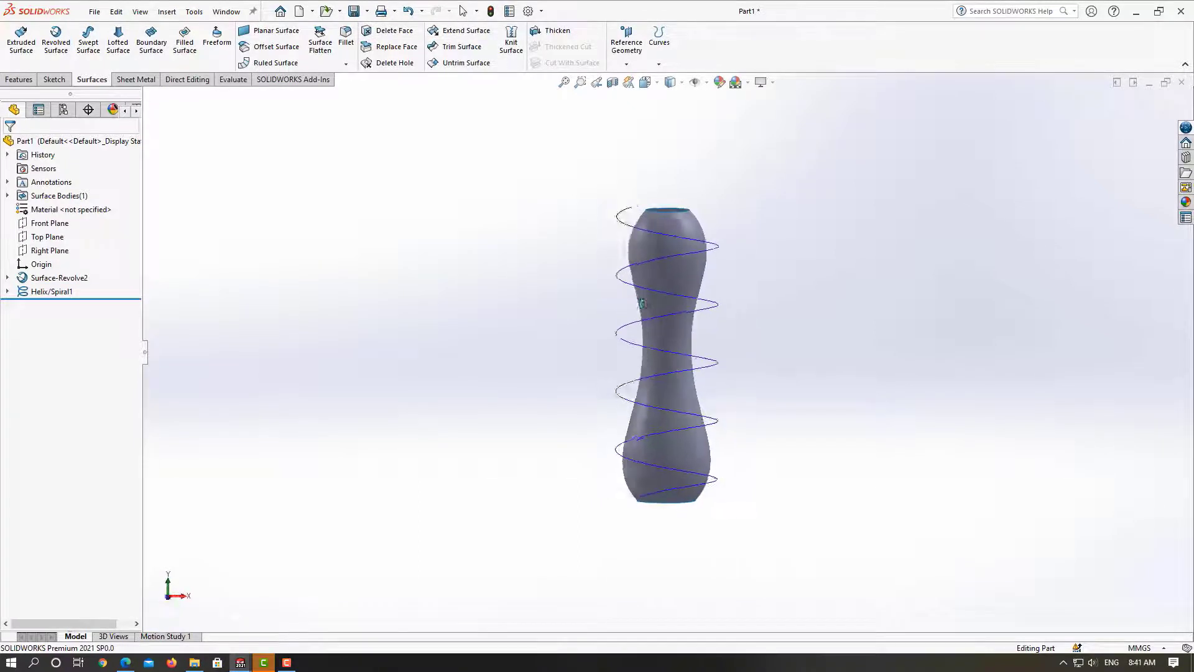
scroll(684, 367, "up", 3)
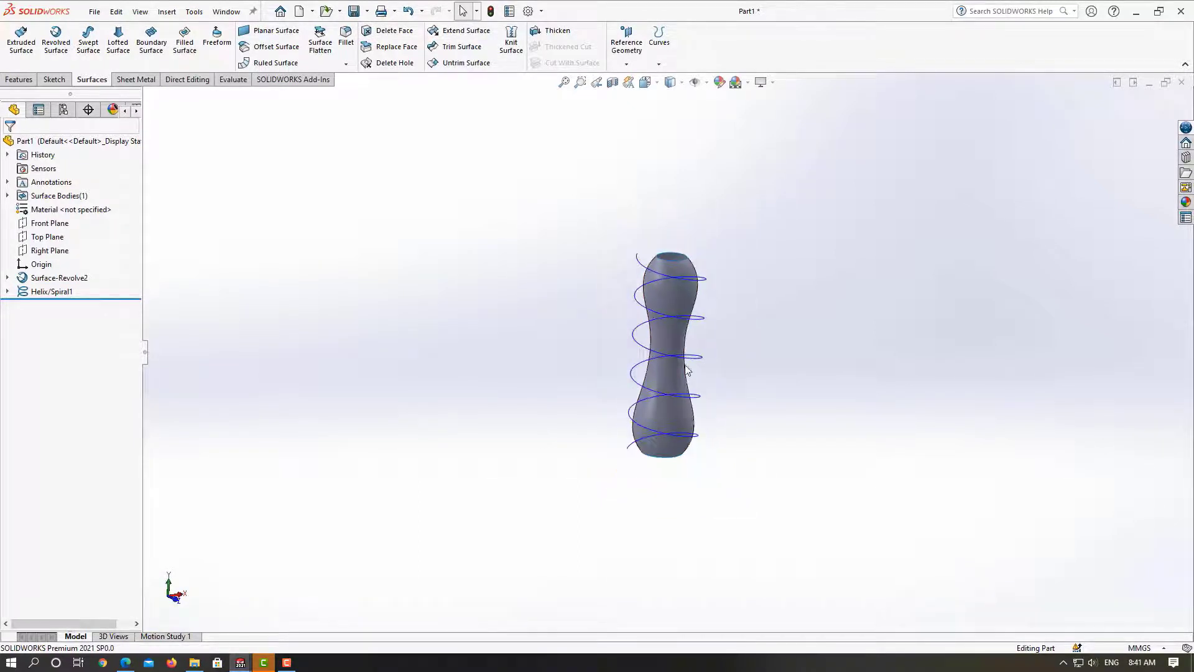
scroll(658, 461, "down", 3)
scroll(647, 458, "up", 1)
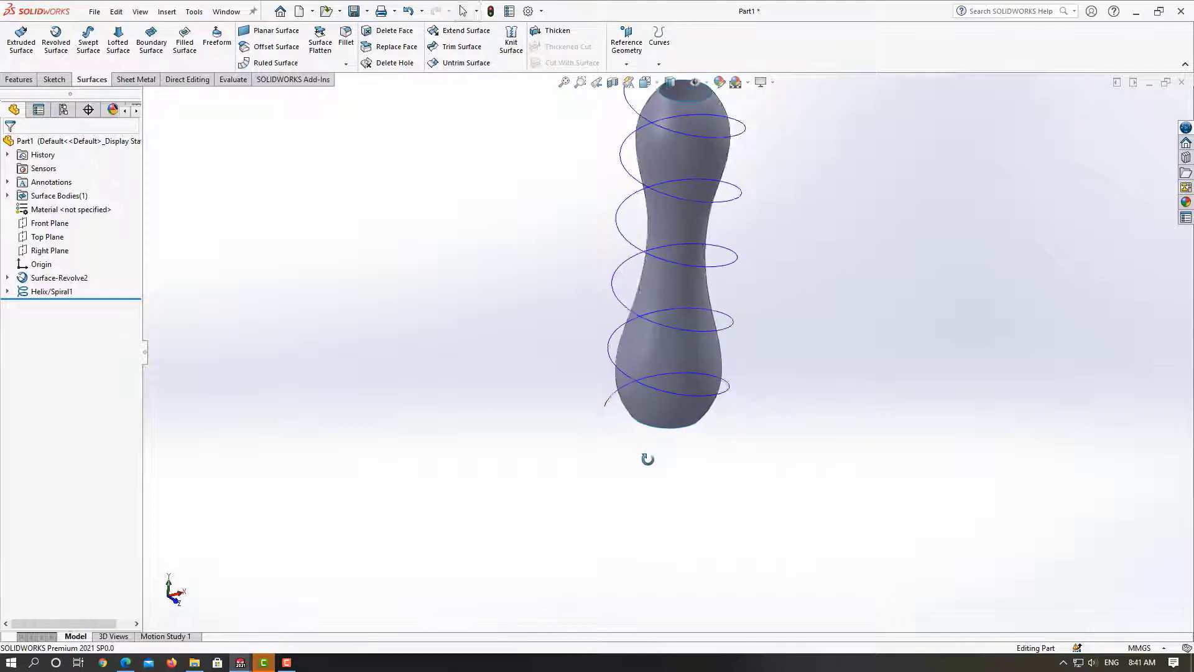
In a new Top Plane sketch, draw a line from the origin out to the helix's edge
left_click(42, 227)
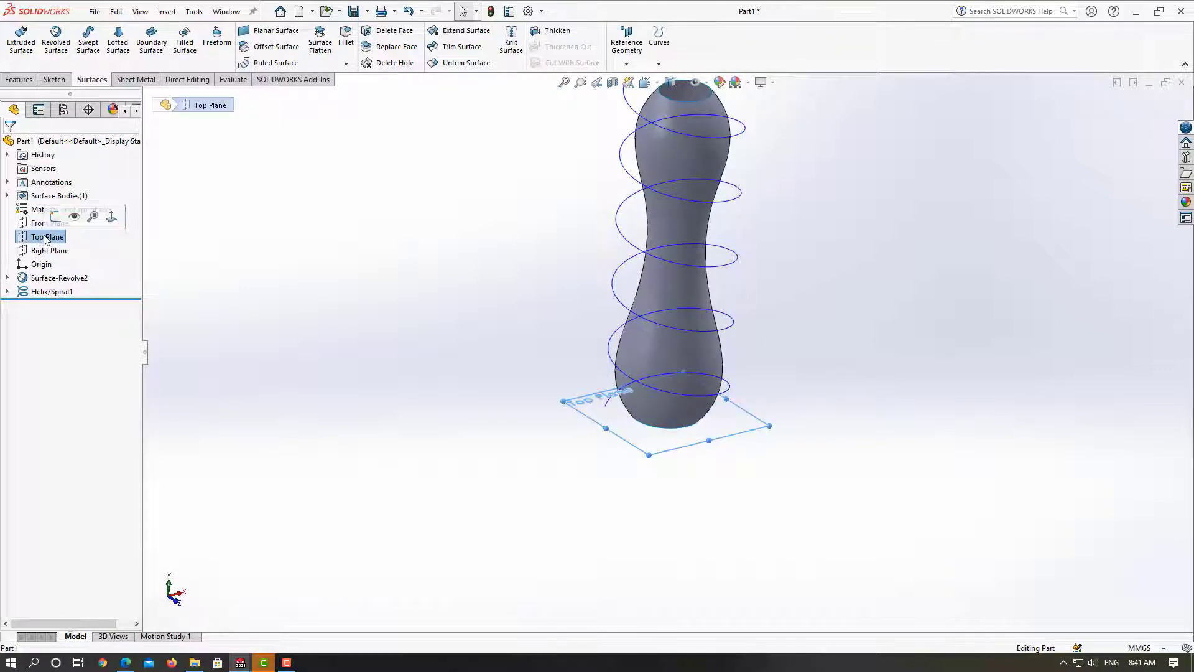
left_click(55, 217)
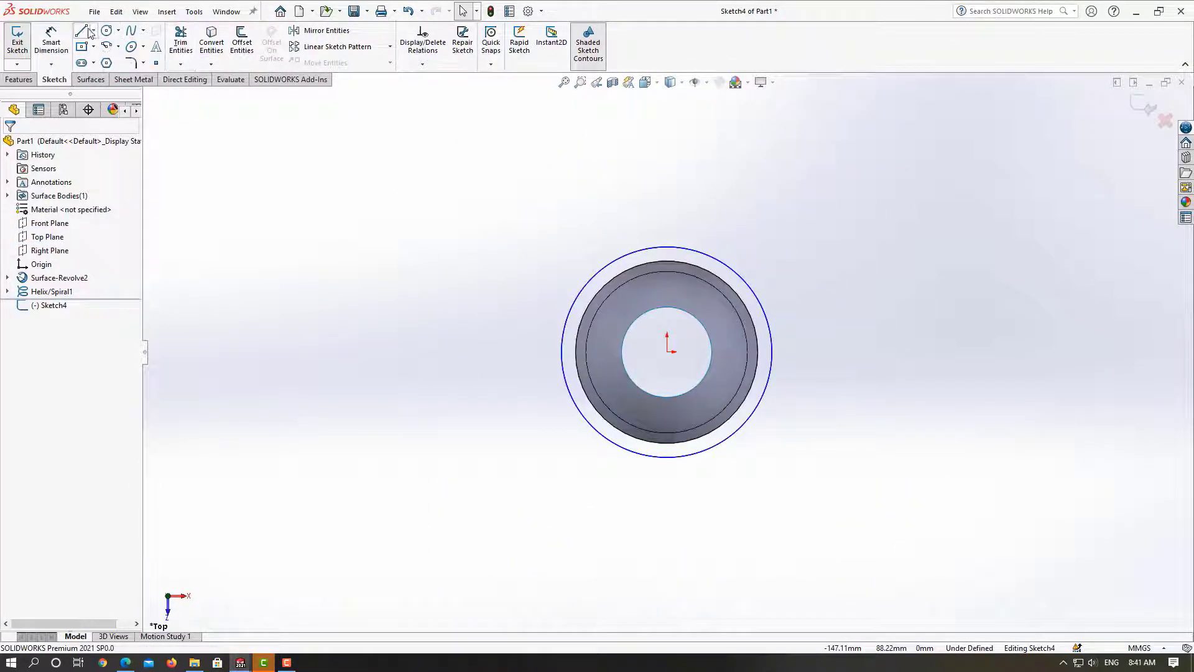
mouse_move(580, 325)
middle_mouse_down()
mouse_move(594, 314)
mouse_move(663, 344)
middle_mouse_up()
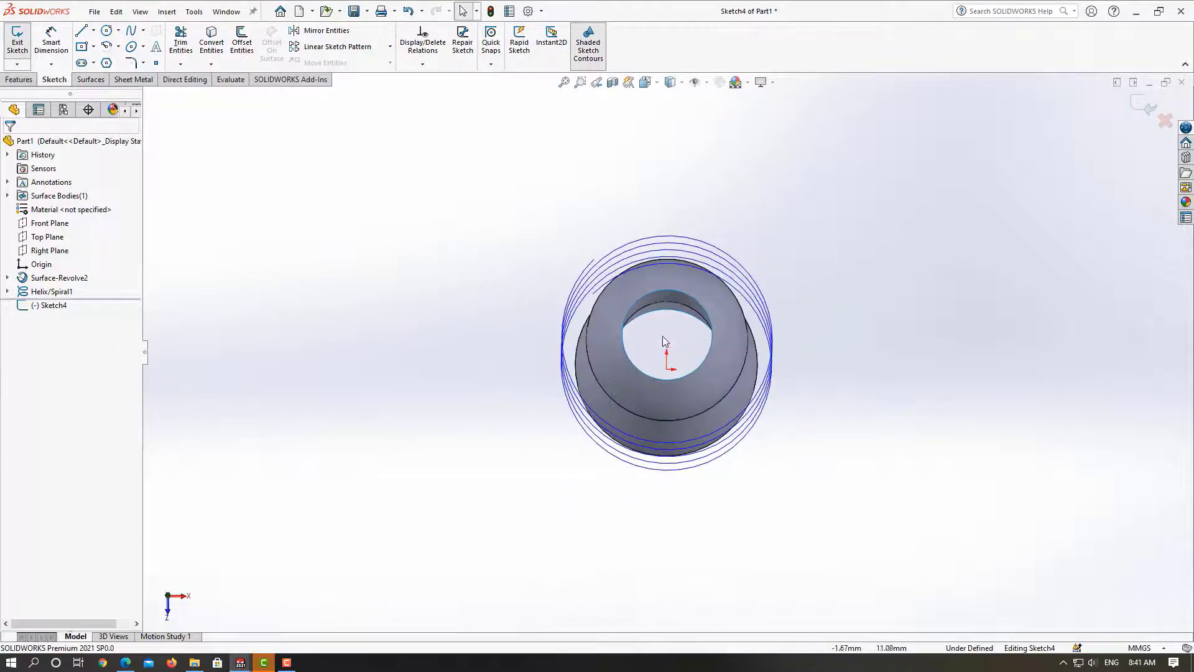
middle_click_drag(663, 346, 661, 419)
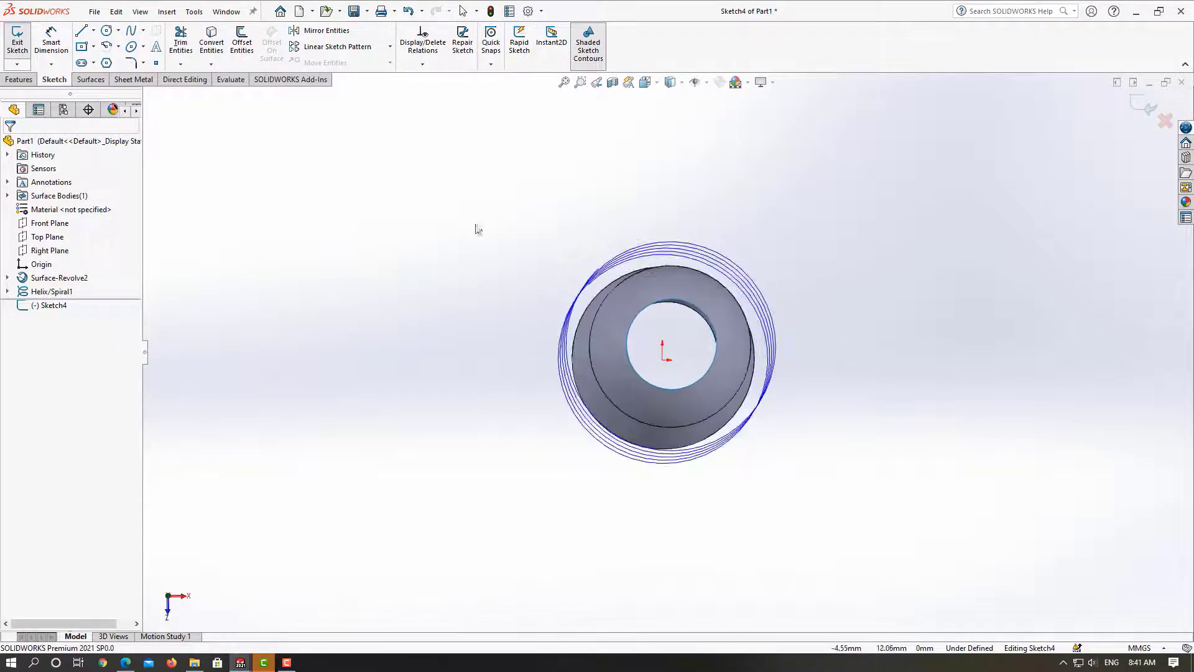
left_click(81, 31)
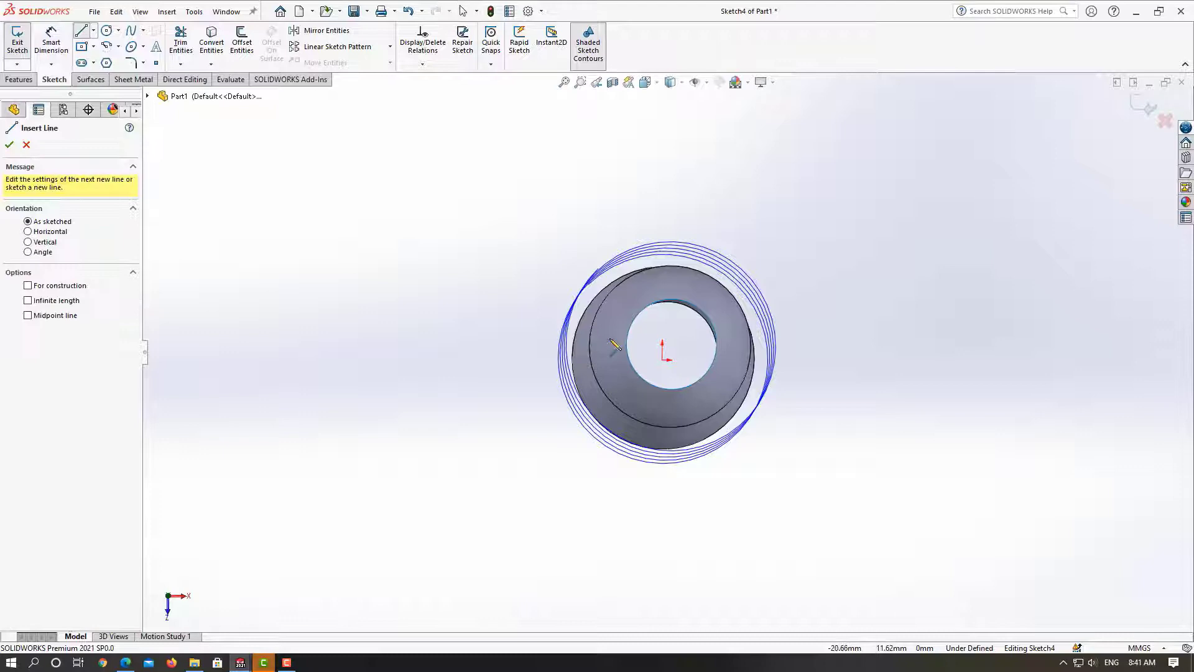
left_click(662, 359)
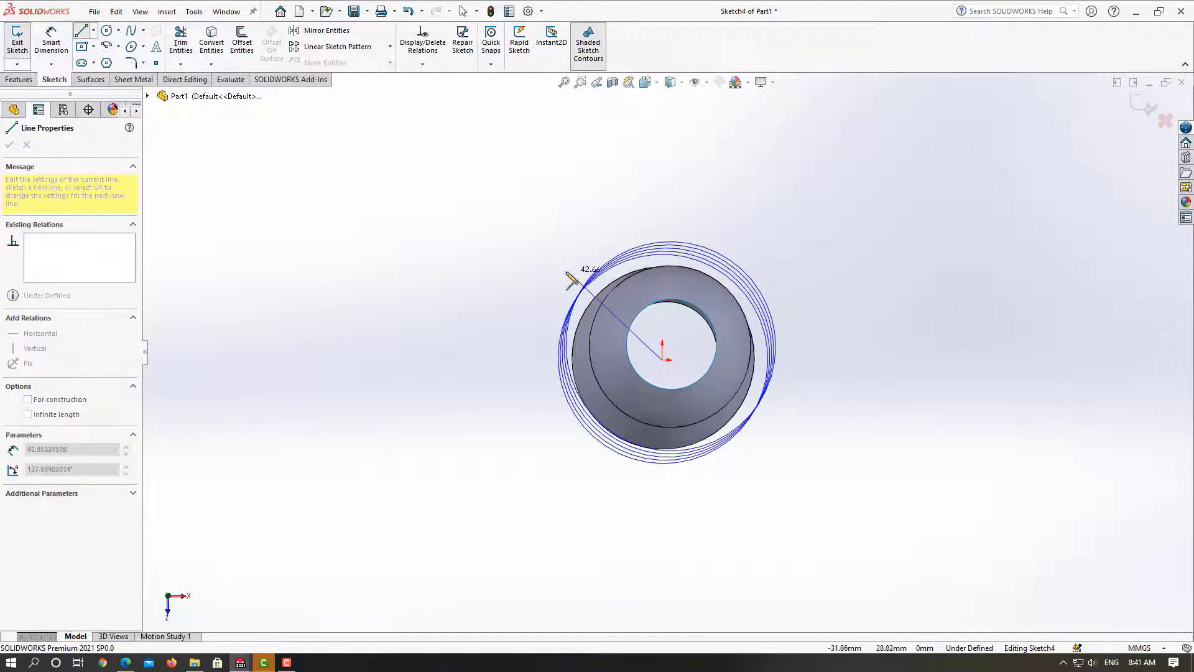
left_click(566, 271)
key("Escape")
Add a Pierce relation between the line's outer endpoint and the helix
mouse_move(550, 274)
middle_mouse_down()
mouse_move(568, 290)
mouse_move(555, 260)
middle_mouse_up()
left_click(512, 259)
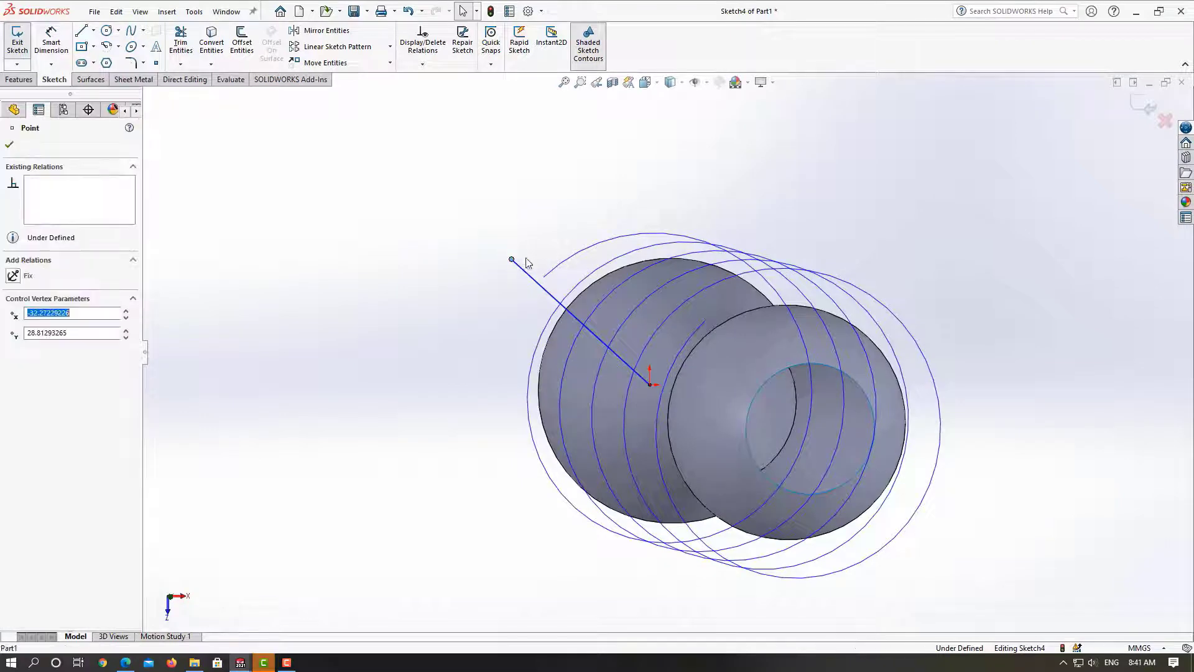
left_click(565, 267, "ctrl")
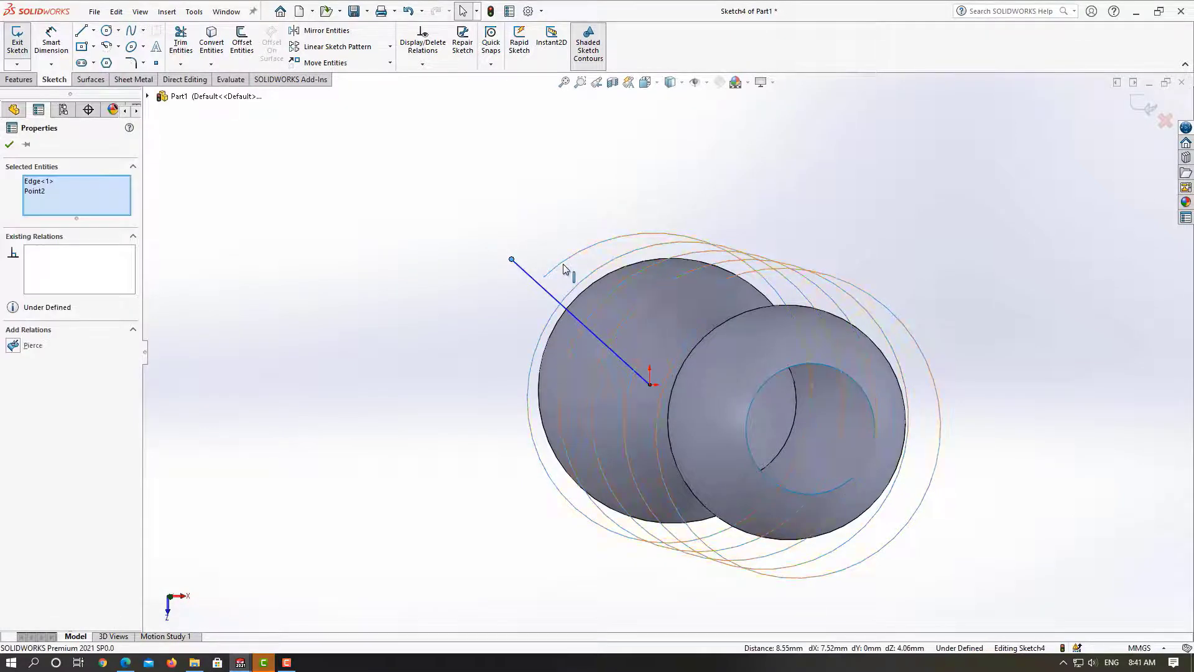
left_click(32, 349)
left_click(465, 348)
scroll(509, 354, "up", 3)
middle_click_drag(510, 354, 515, 321)
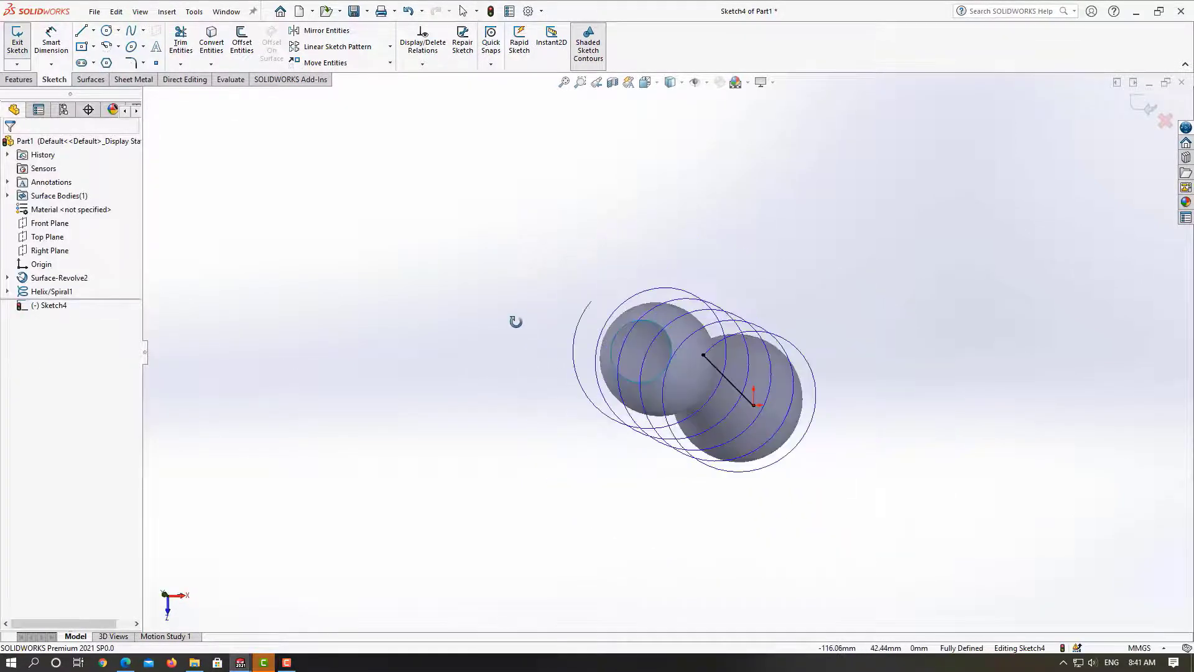
Close Sketch4, turn the model upright, and launch the Swept Surface command
left_click(1149, 103)
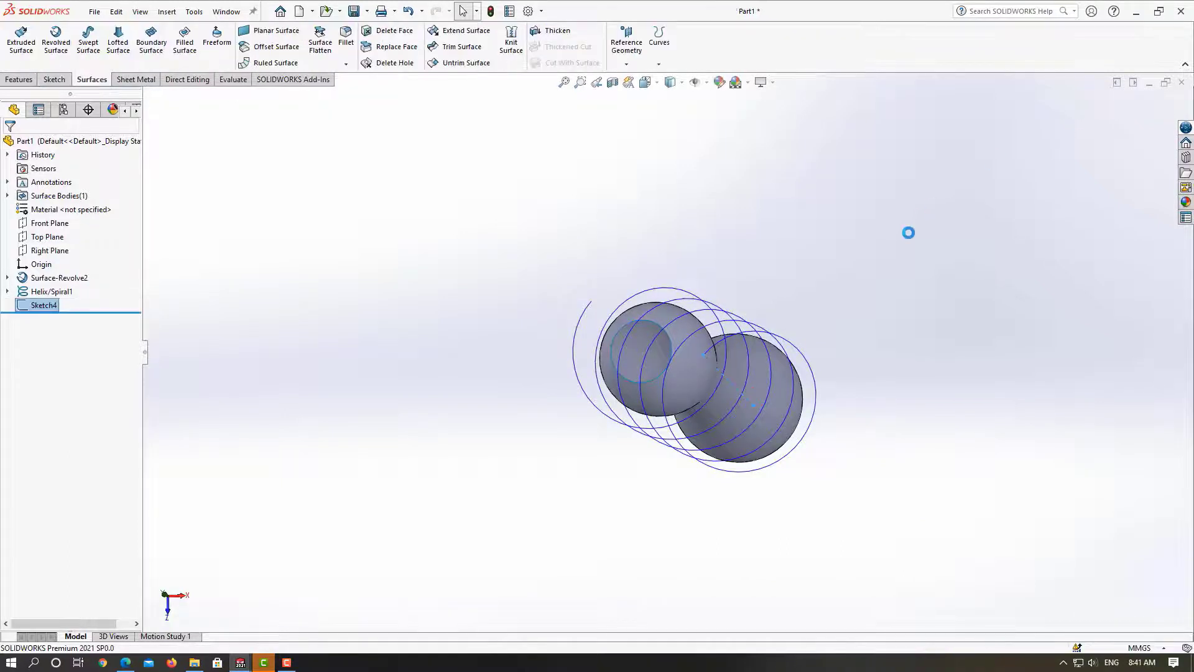
mouse_move(857, 253)
middle_mouse_down()
mouse_move(849, 368)
mouse_move(822, 140)
middle_mouse_up()
scroll(871, 272, "up", 3)
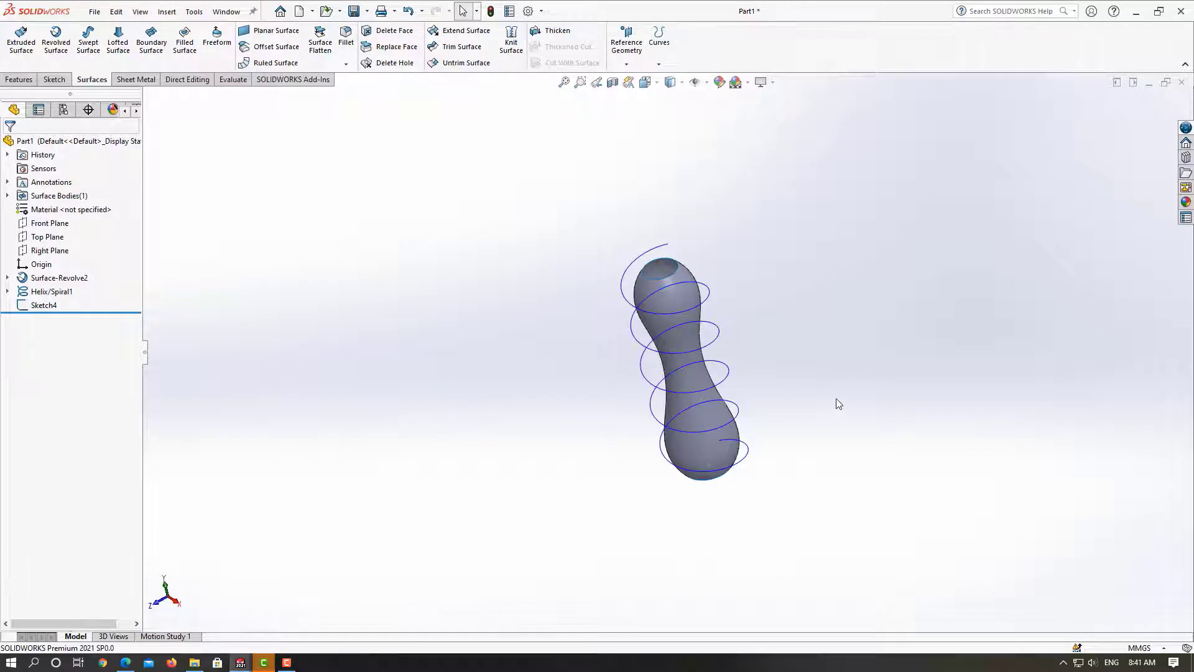
left_click(88, 56)
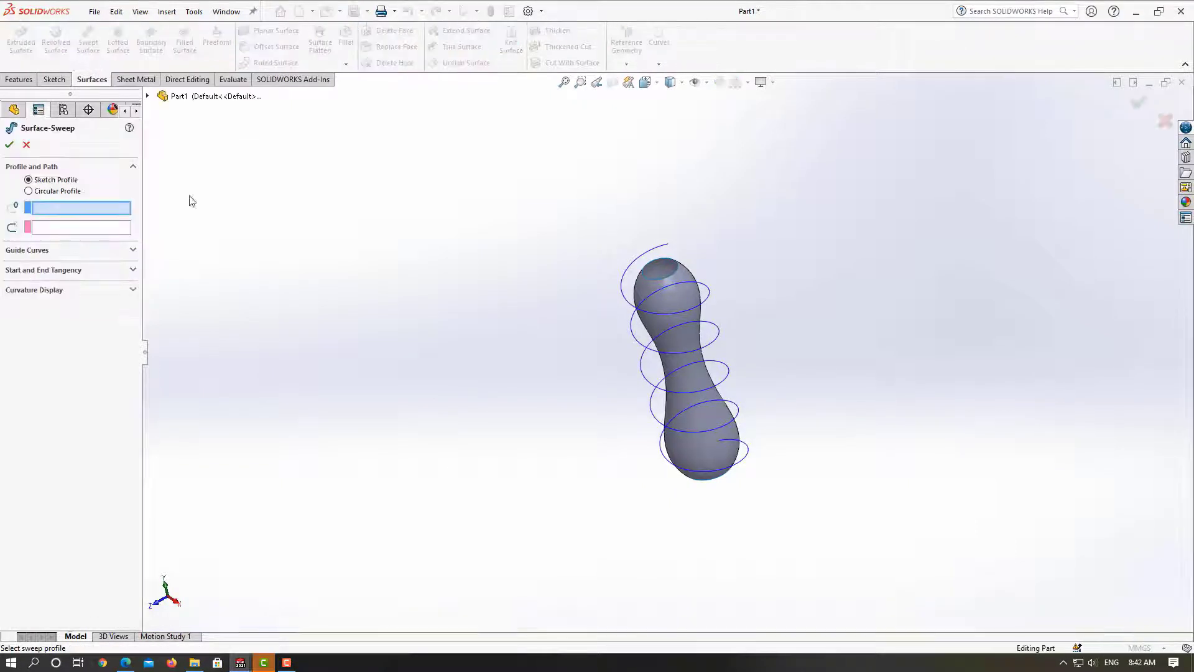
Sweep Sketch4 along Helix/Spiral1 to create Surface-Sweep1, a spiral ribbon around the vase
left_click(714, 447)
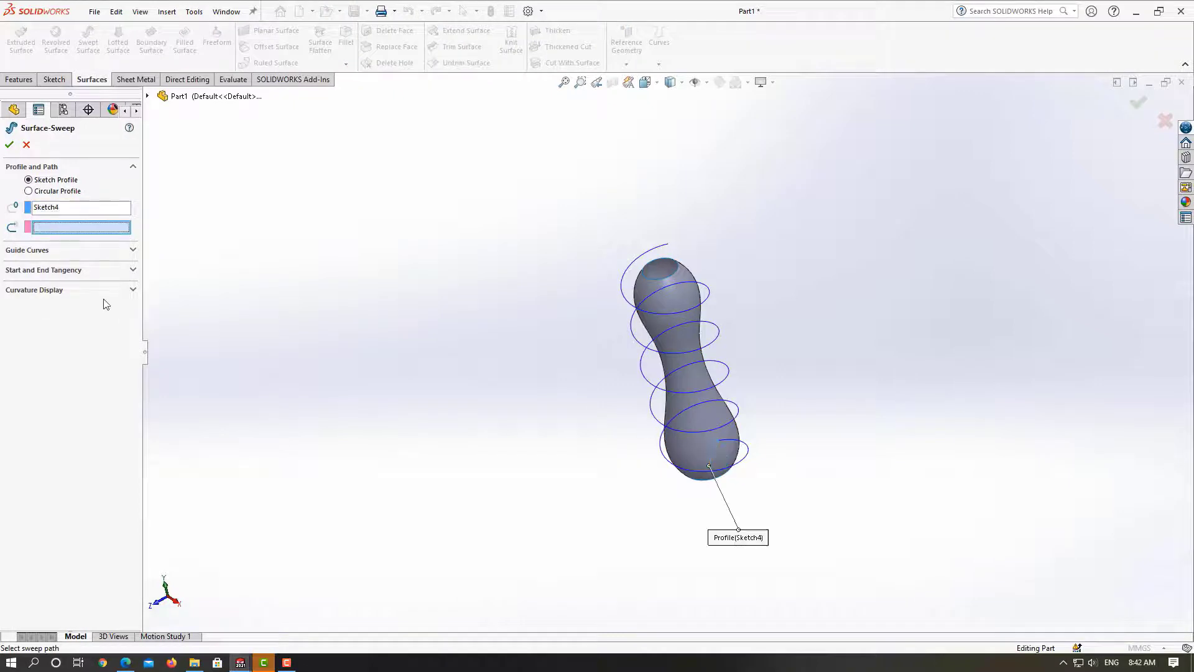
left_click(748, 459)
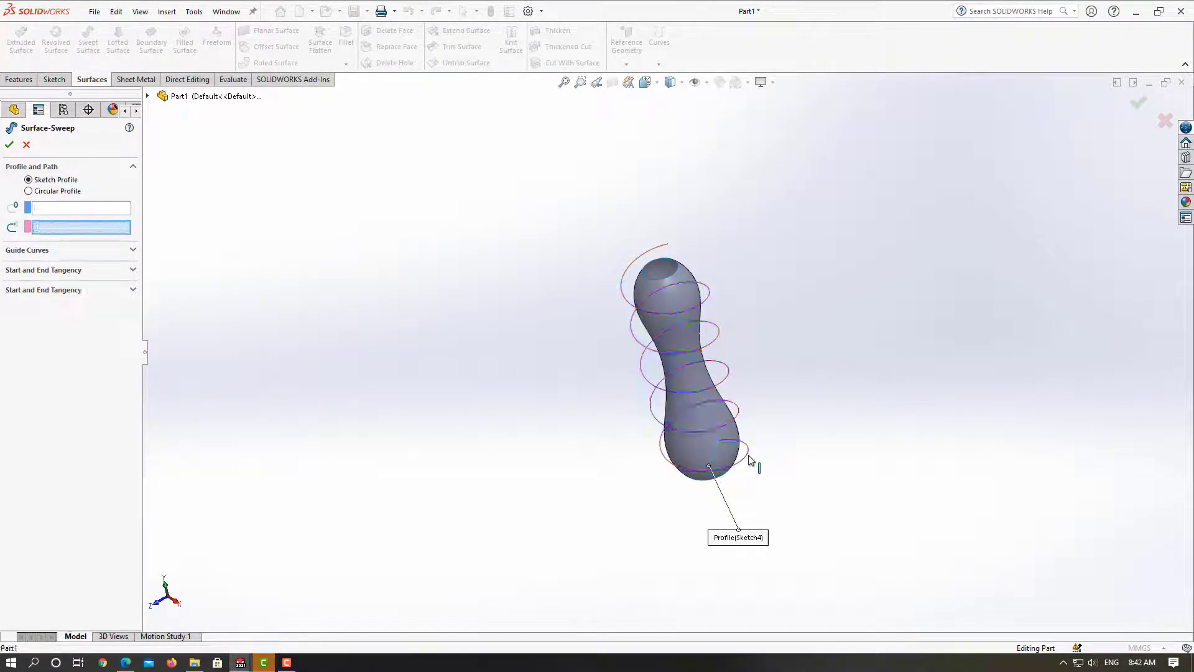
left_click(9, 145)
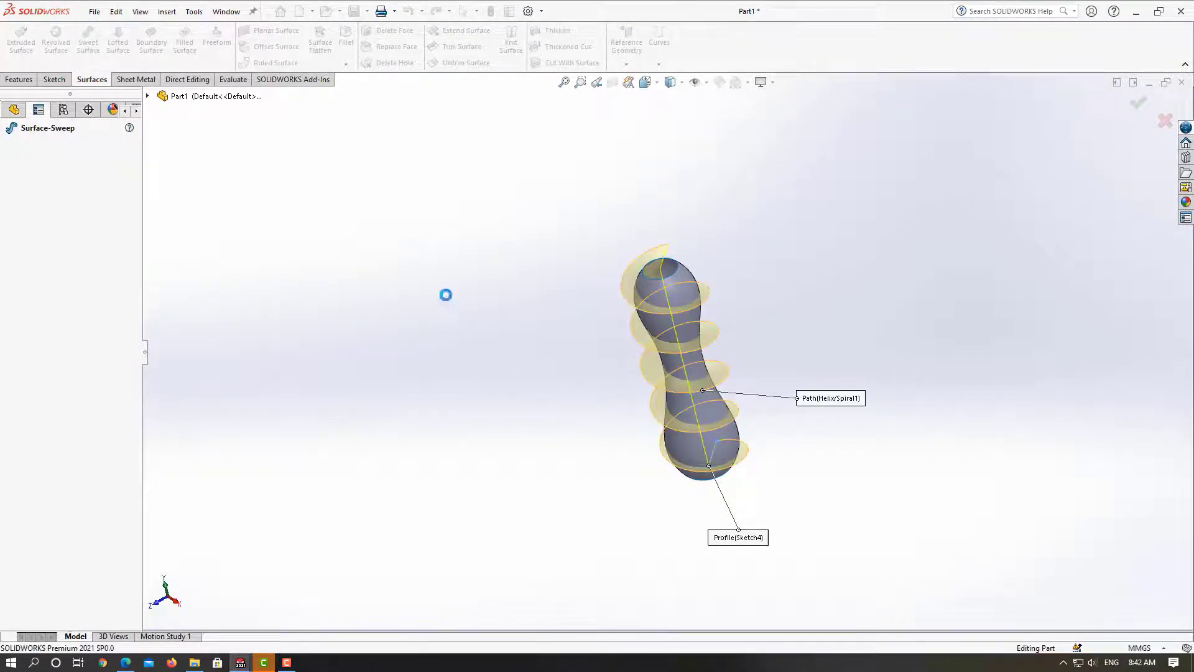
mouse_move(449, 296)
middle_mouse_down()
mouse_move(643, 282)
mouse_move(602, 322)
middle_mouse_up()
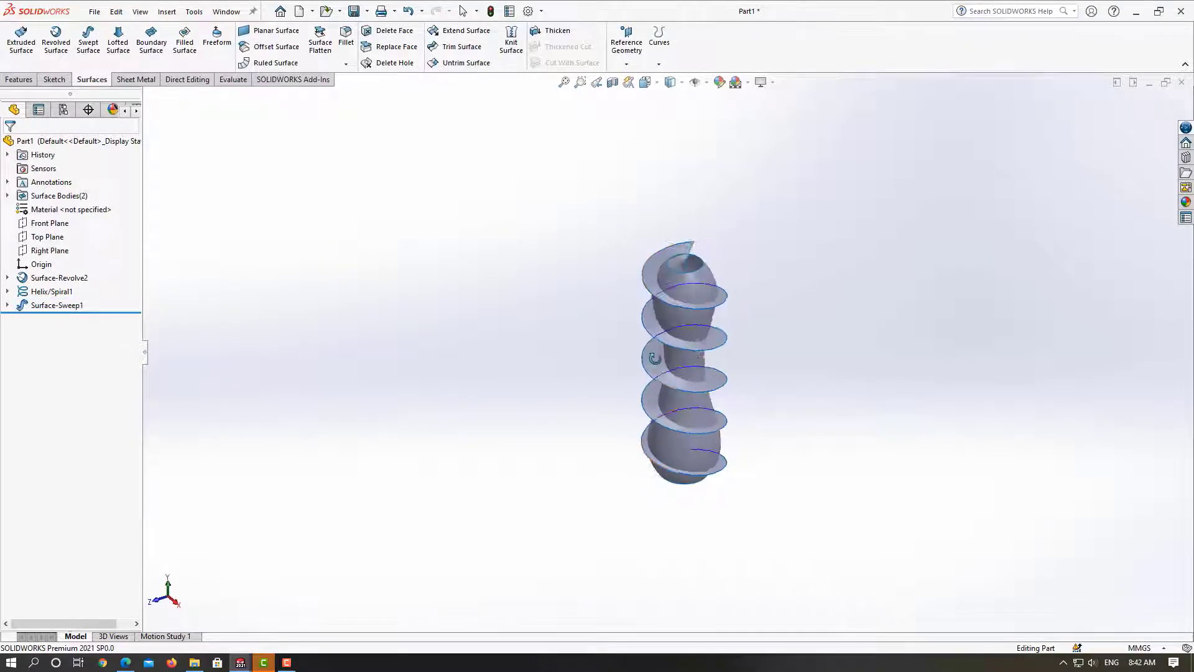
middle_click_drag(625, 277, 622, 281, "ctrl")
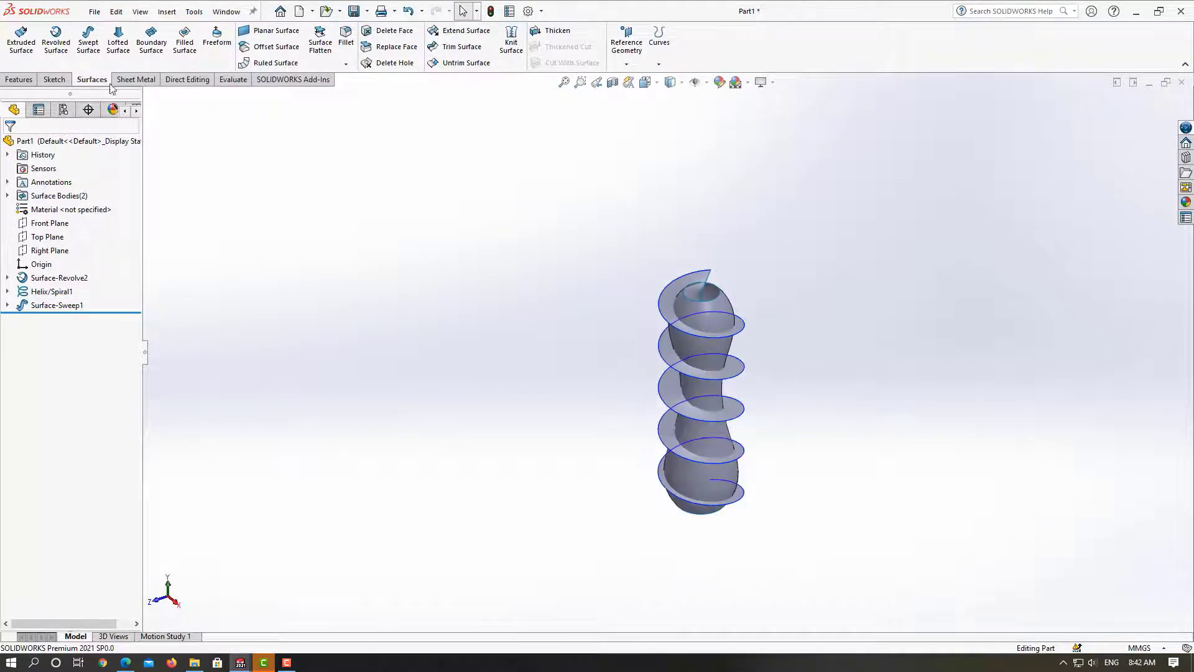
left_click(62, 80)
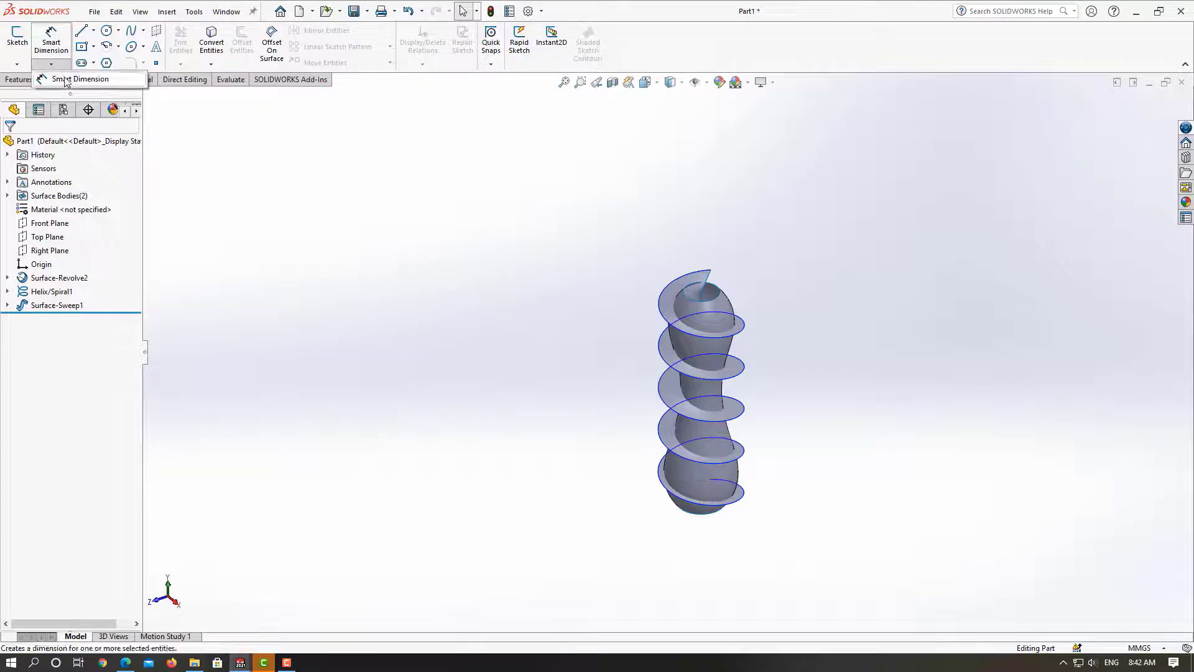
left_click(17, 64)
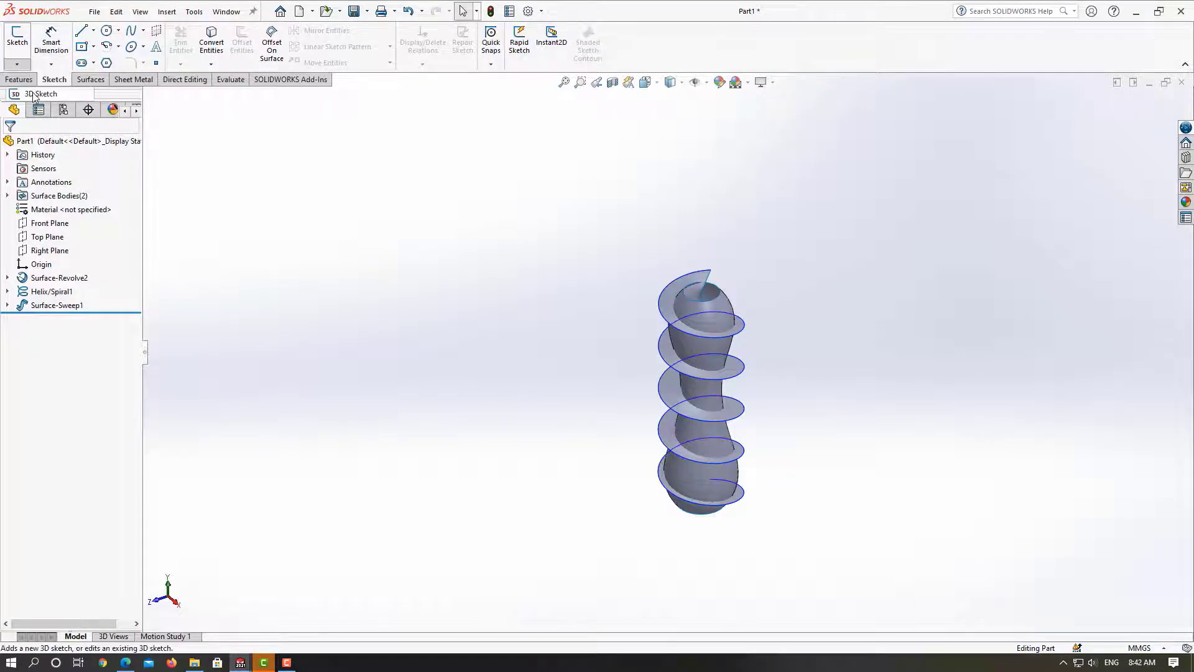
In a new 3D sketch, create the intersection curve between the swept ribbon and the revolved vase face
left_click(34, 94)
left_click(211, 64)
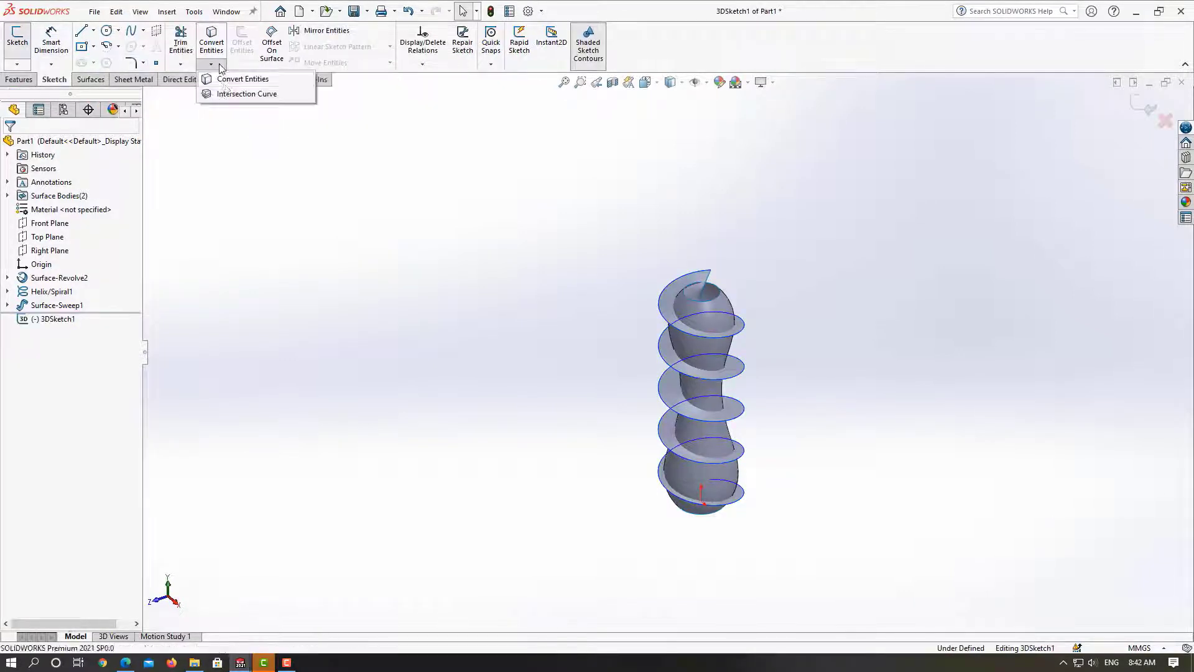
left_click(243, 93)
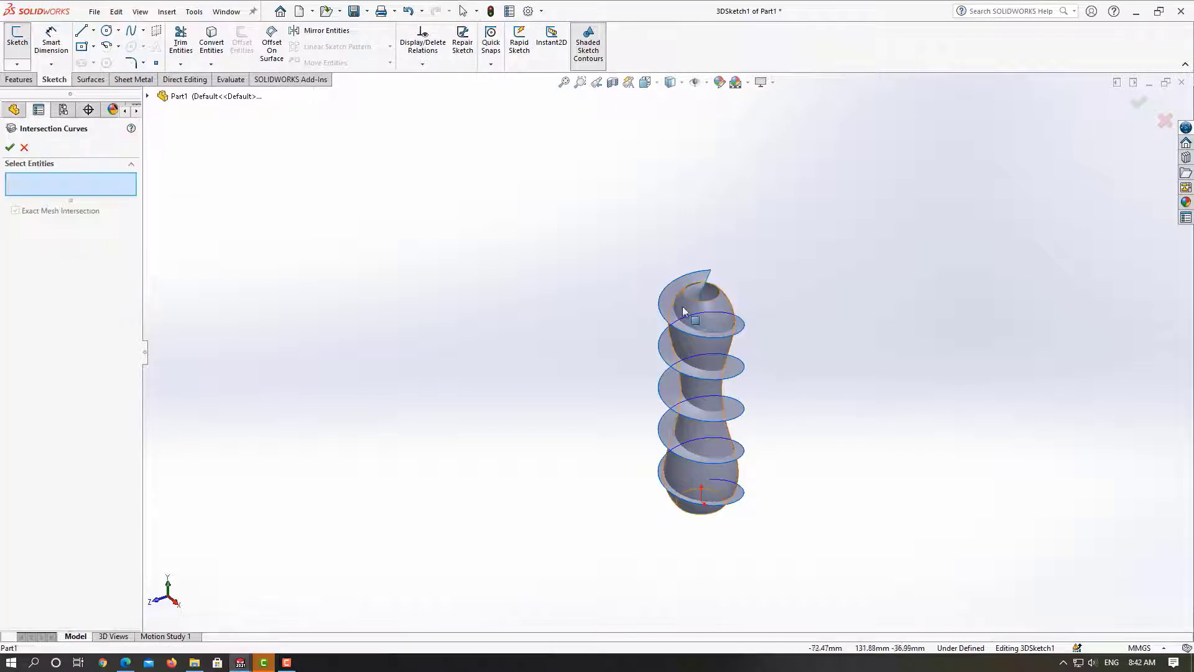
left_click(671, 290)
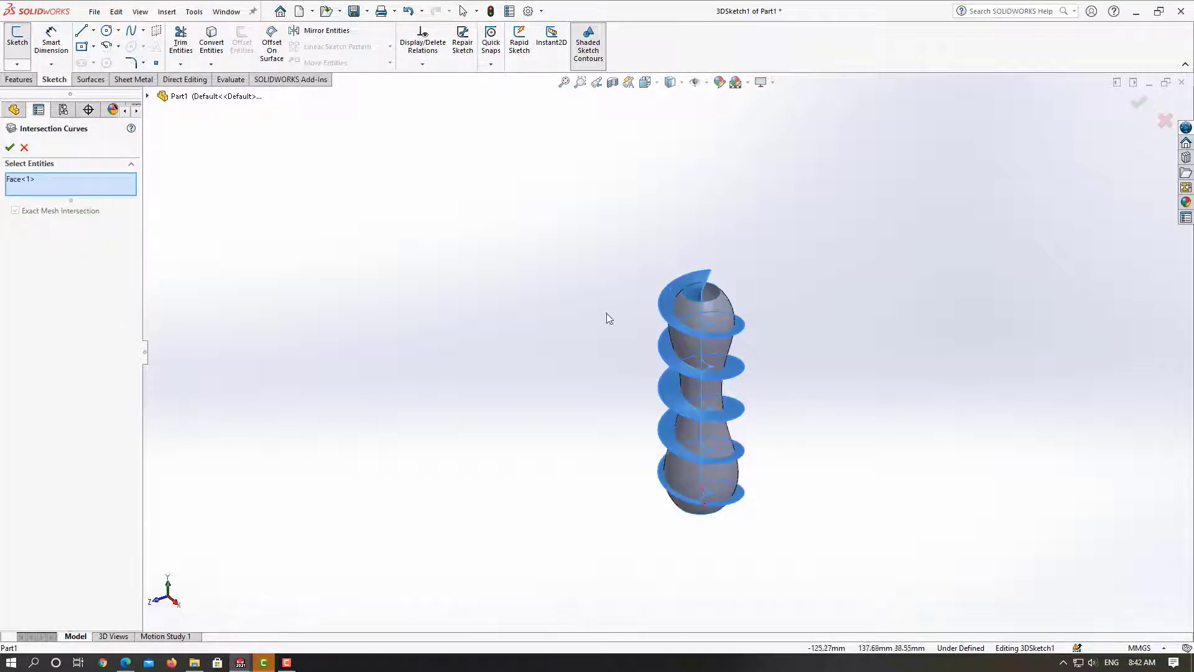
left_click(725, 319)
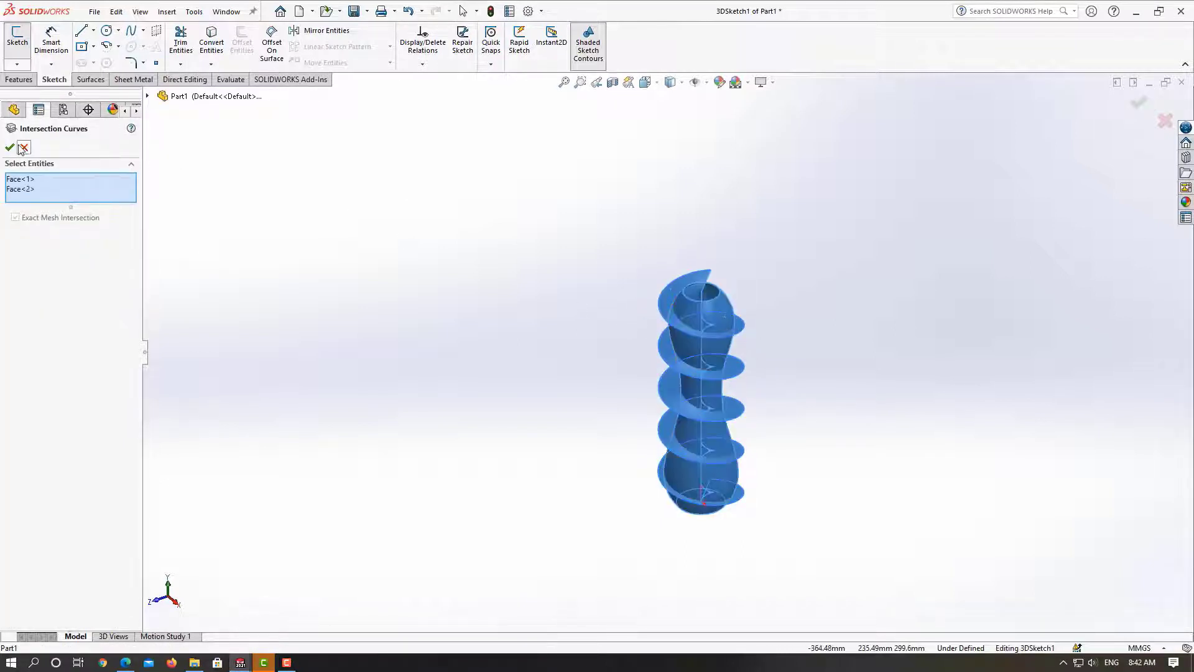
key("Return")
scroll(678, 353, "down", 3)
scroll(678, 352, "up", 5)
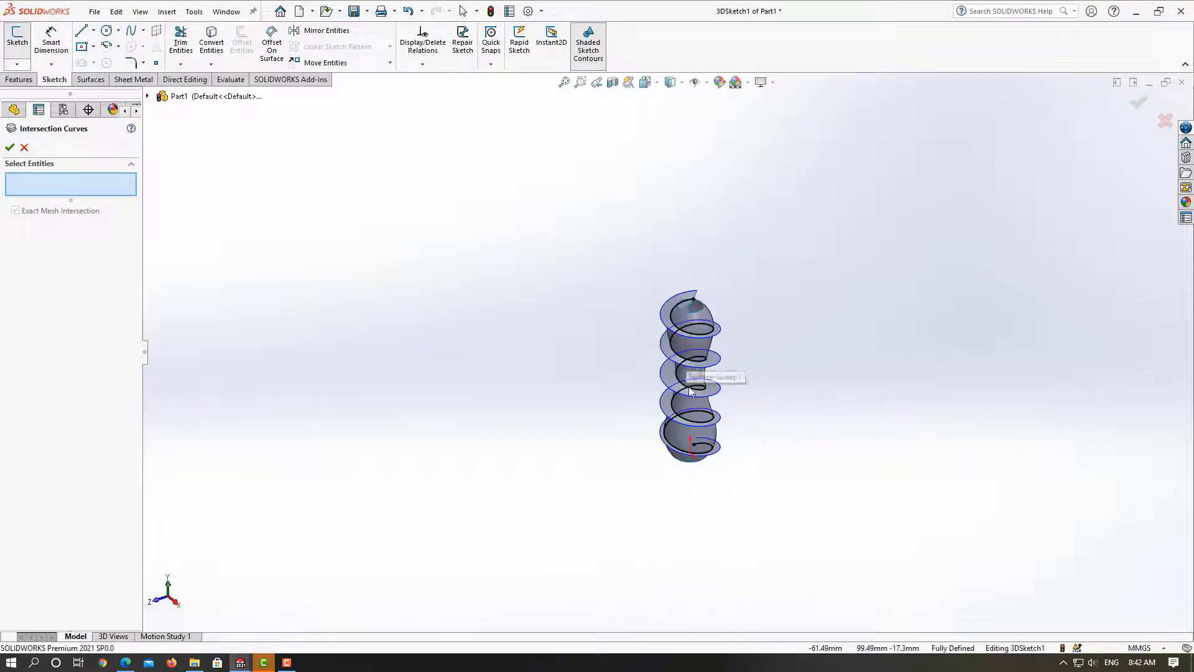
left_click(1144, 105)
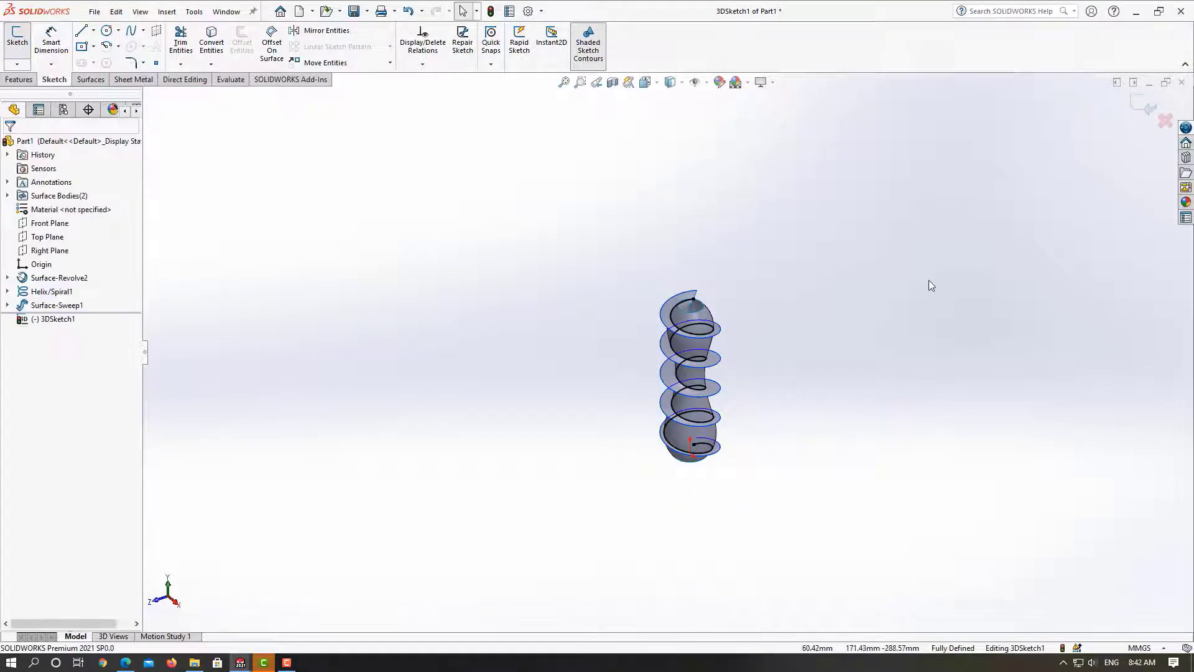
scroll(731, 339, "down", 2)
left_click(689, 316)
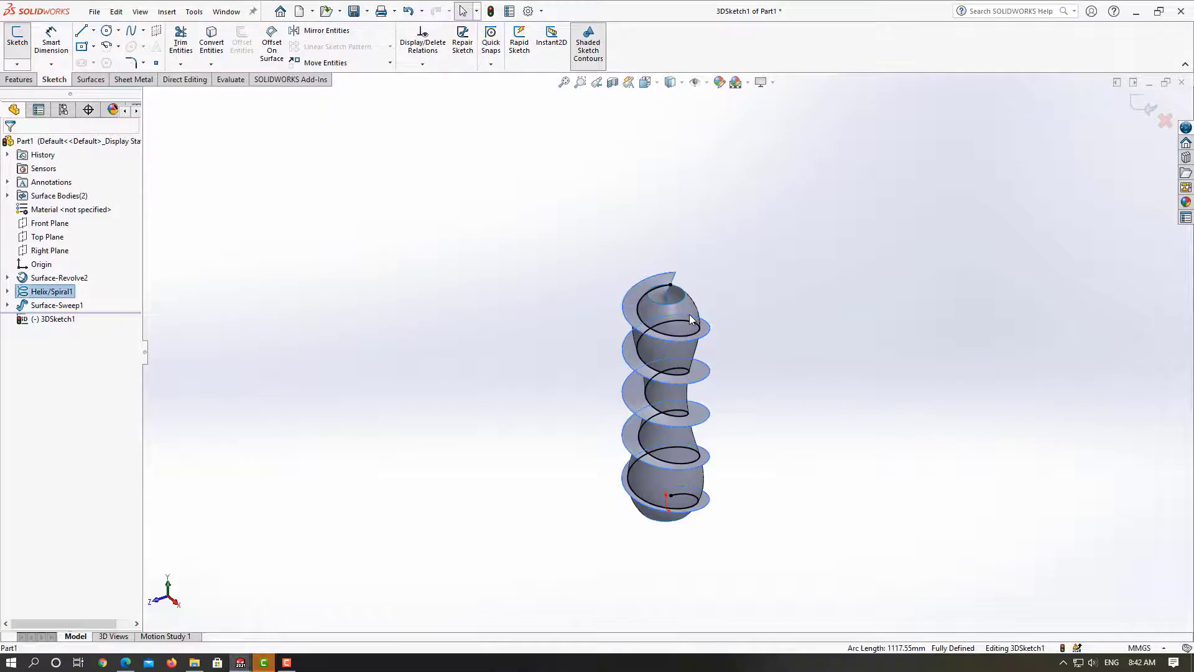
Exit 3DSketch1 and hide the Surface-Revolve2 and Surface-Sweep1 bodies
left_click(1147, 106)
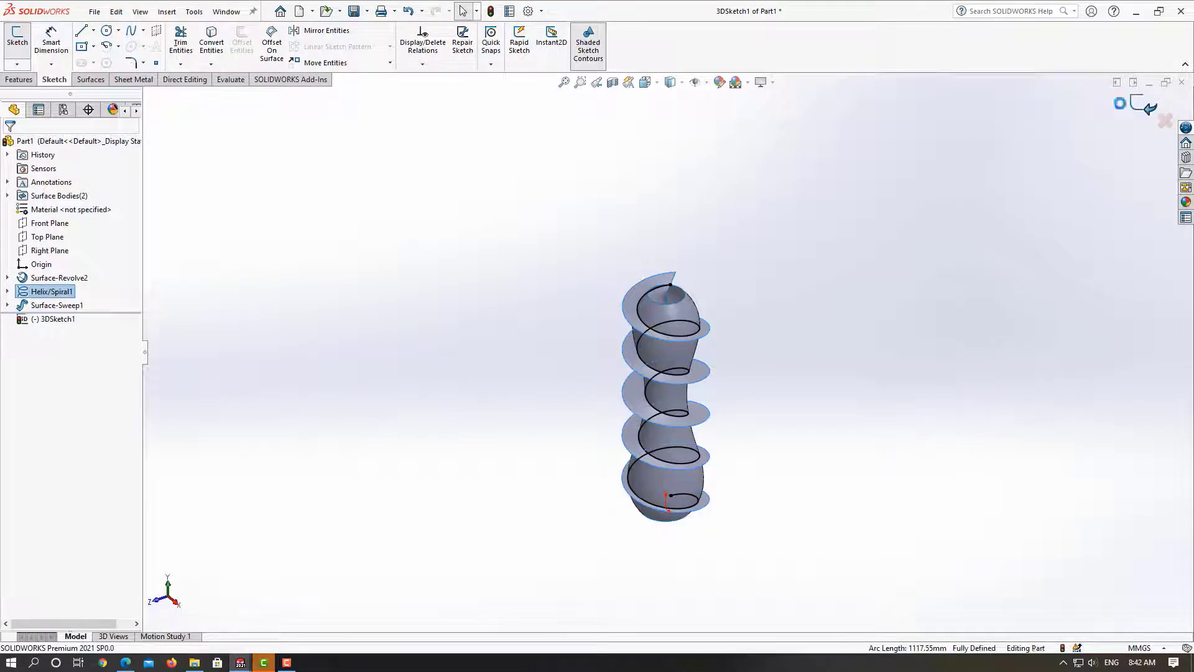
left_click(678, 314)
left_click(735, 273)
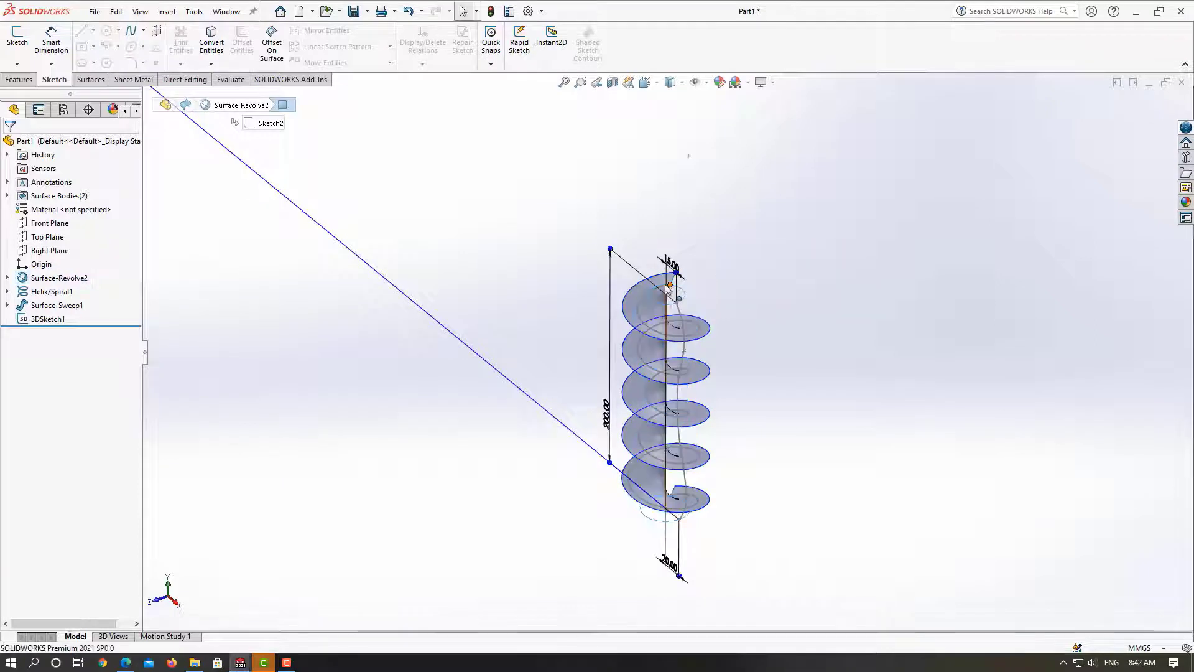
right_click(632, 302)
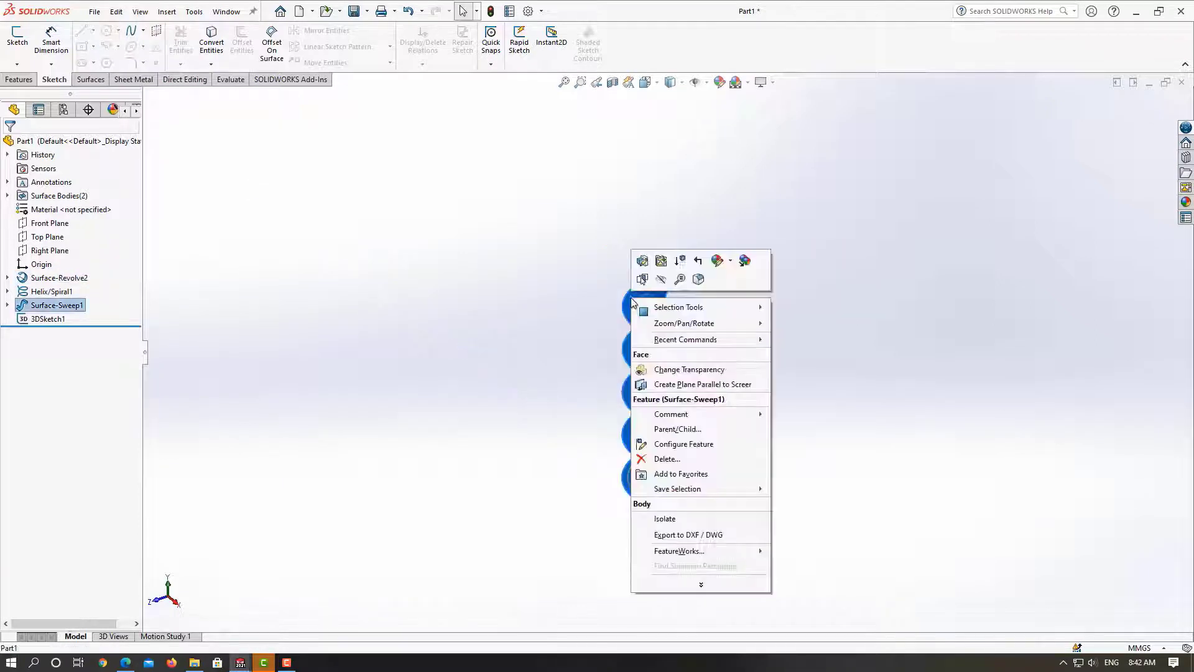
left_click(662, 279)
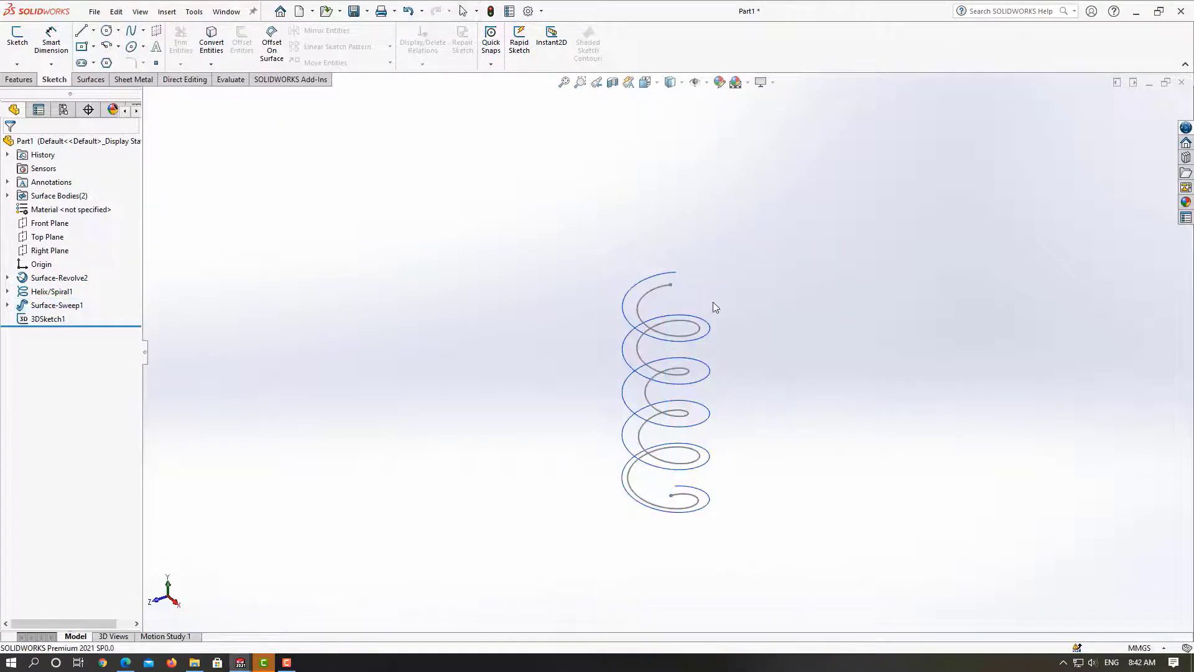
middle_click_drag(716, 308, 643, 286)
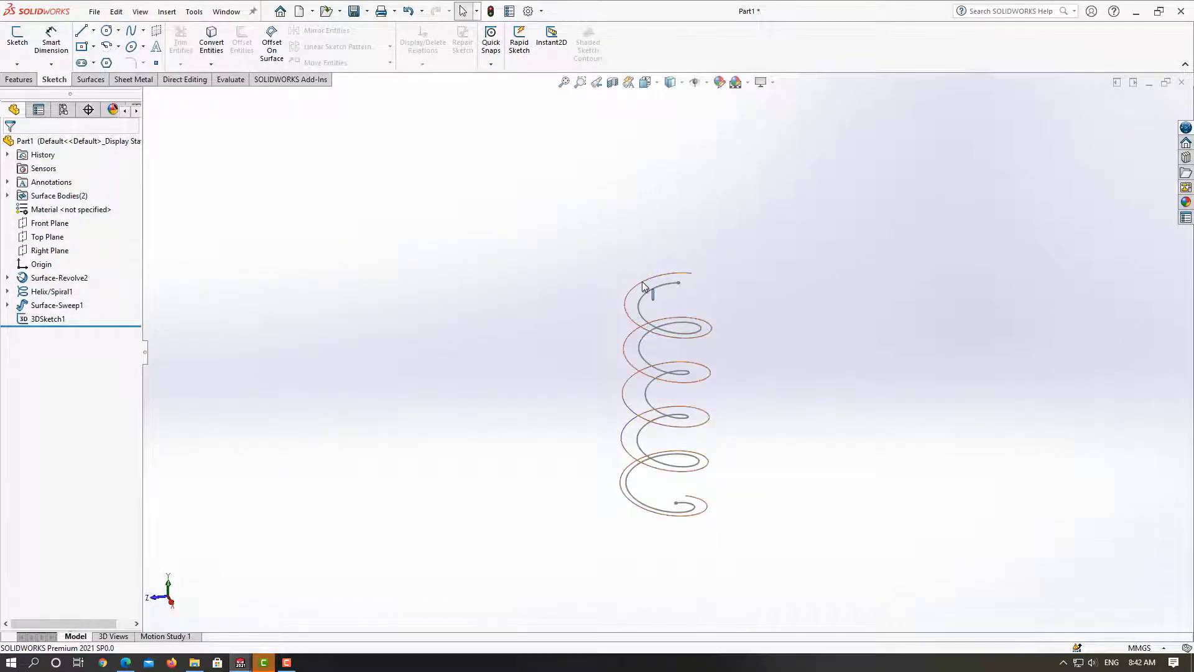
Hide Helix/Spiral1 so only the intersection curve remains visible
left_click(641, 281)
right_click(642, 281)
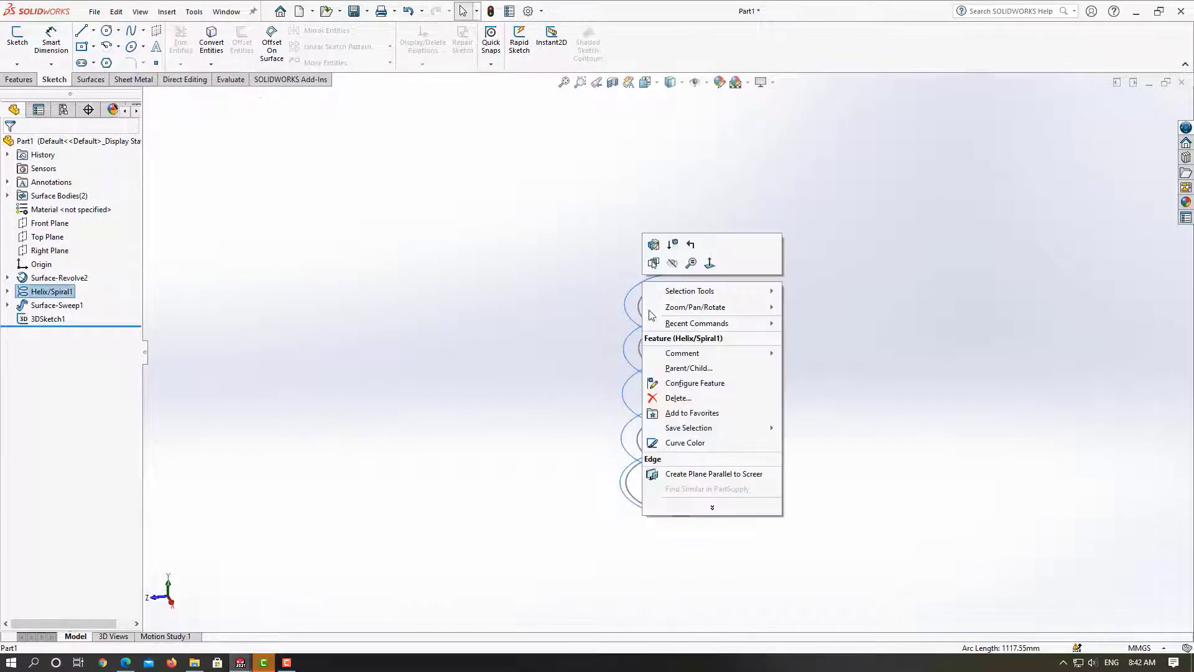
left_click(847, 365)
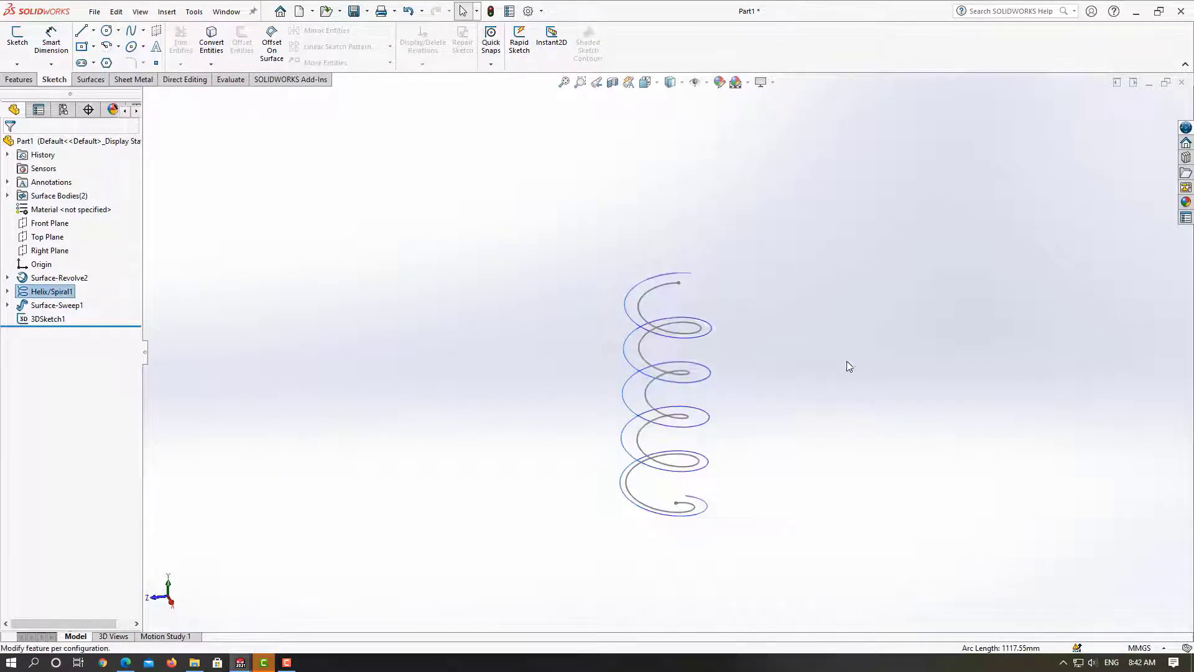
right_click(636, 289)
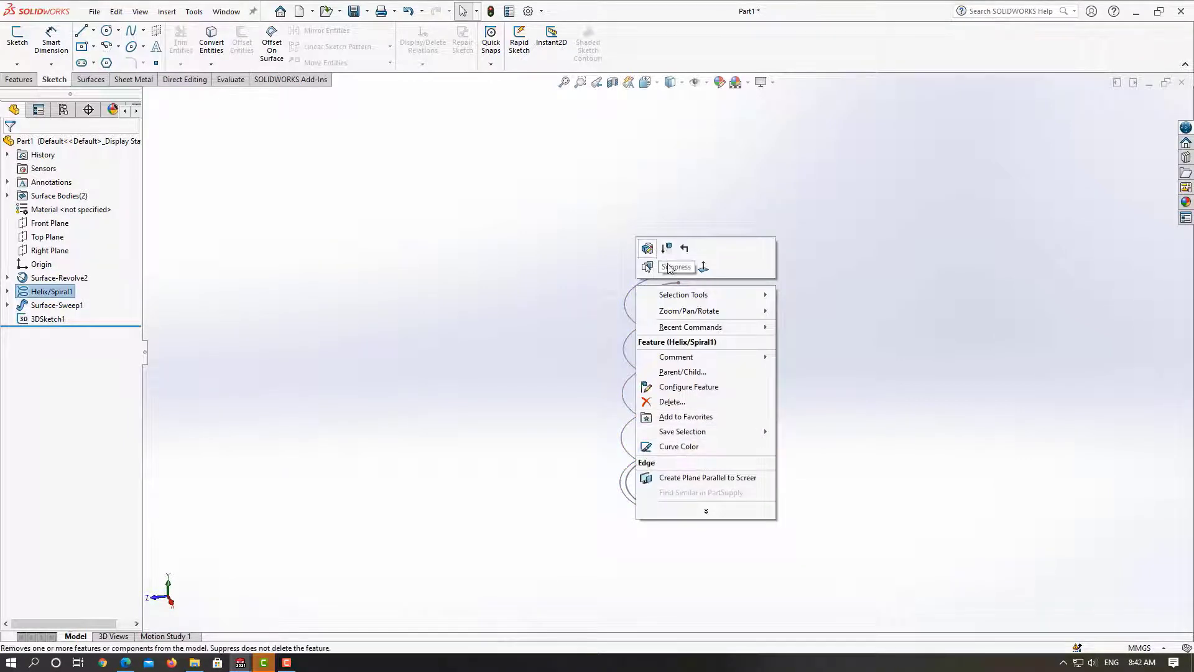
left_click(649, 230)
mouse_move(775, 404)
middle_mouse_down()
mouse_move(802, 408)
mouse_move(740, 448)
mouse_move(640, 387)
mouse_move(695, 483)
mouse_move(762, 386)
mouse_move(722, 445)
mouse_move(767, 431)
mouse_move(713, 466)
mouse_move(622, 480)
mouse_move(416, 398)
middle_mouse_up()
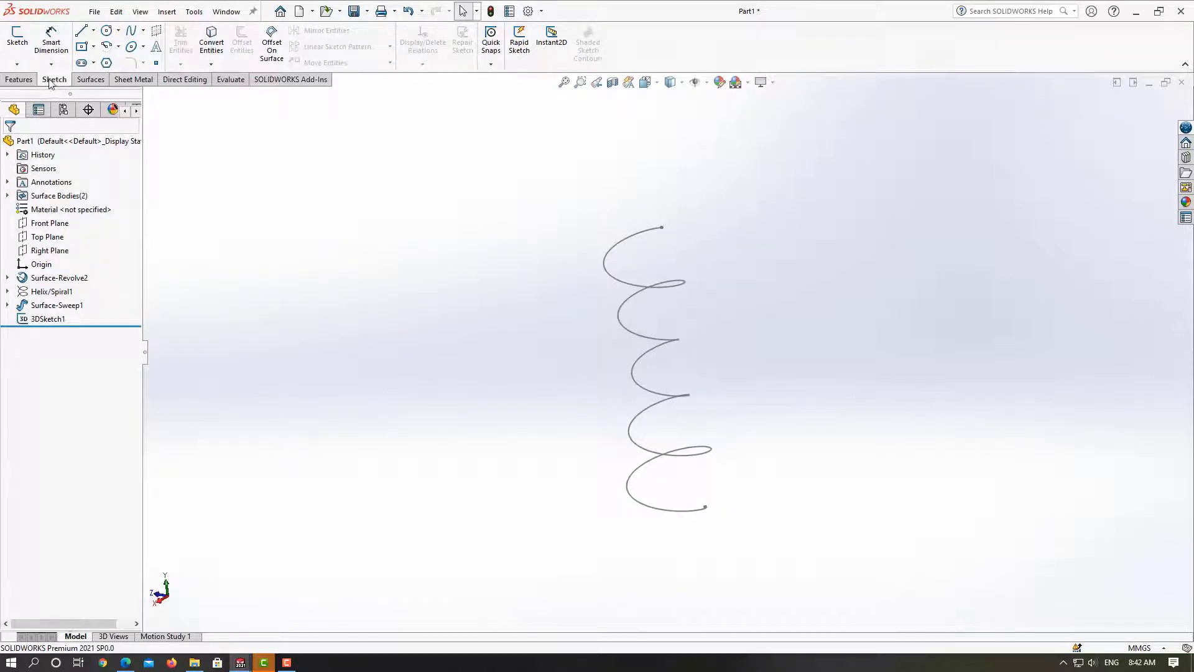
Set up a Swept Boss/Base with a 4 mm circular profile along 3DSketch1
left_click(19, 79)
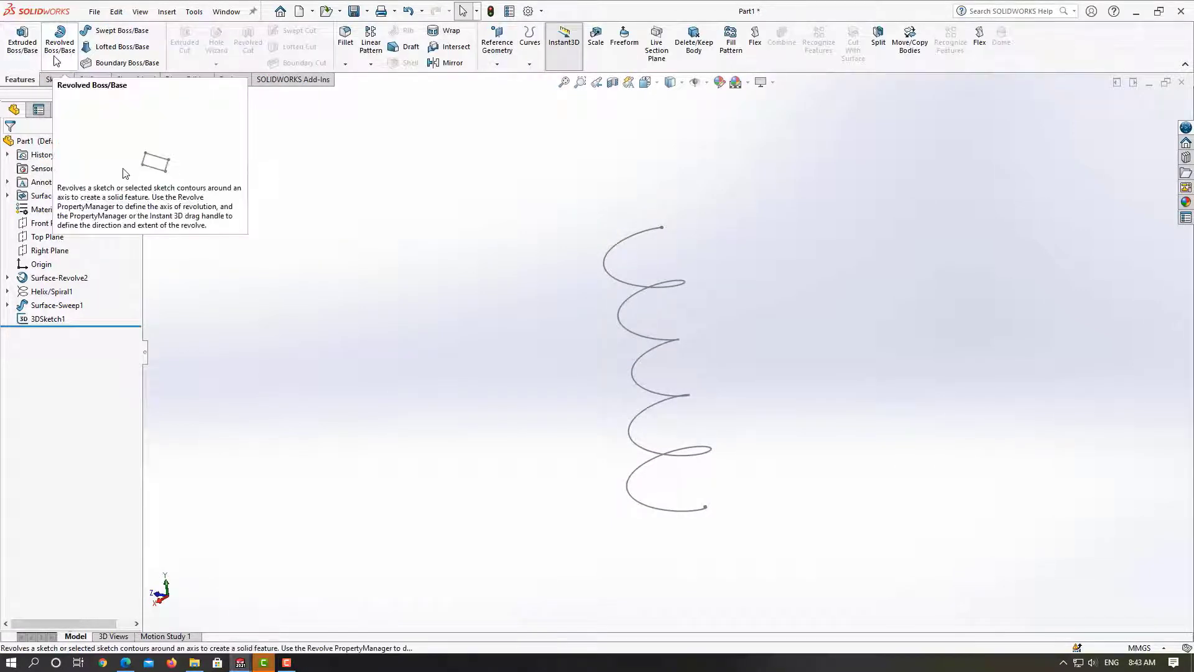
left_click(118, 30)
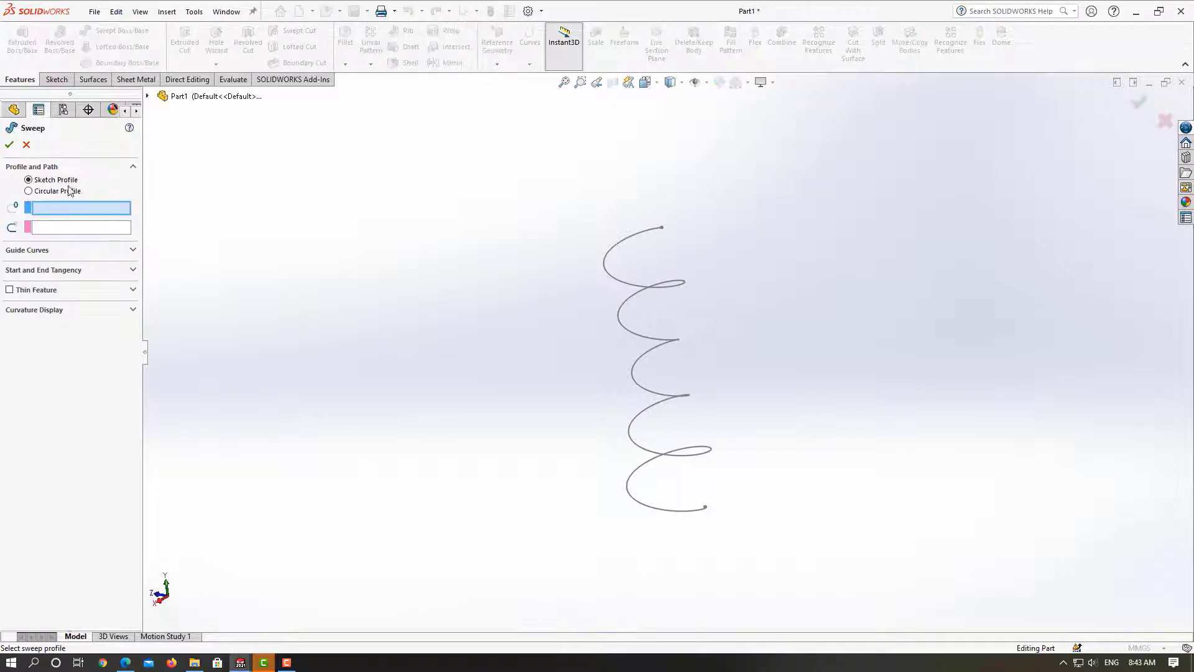
left_click(54, 191)
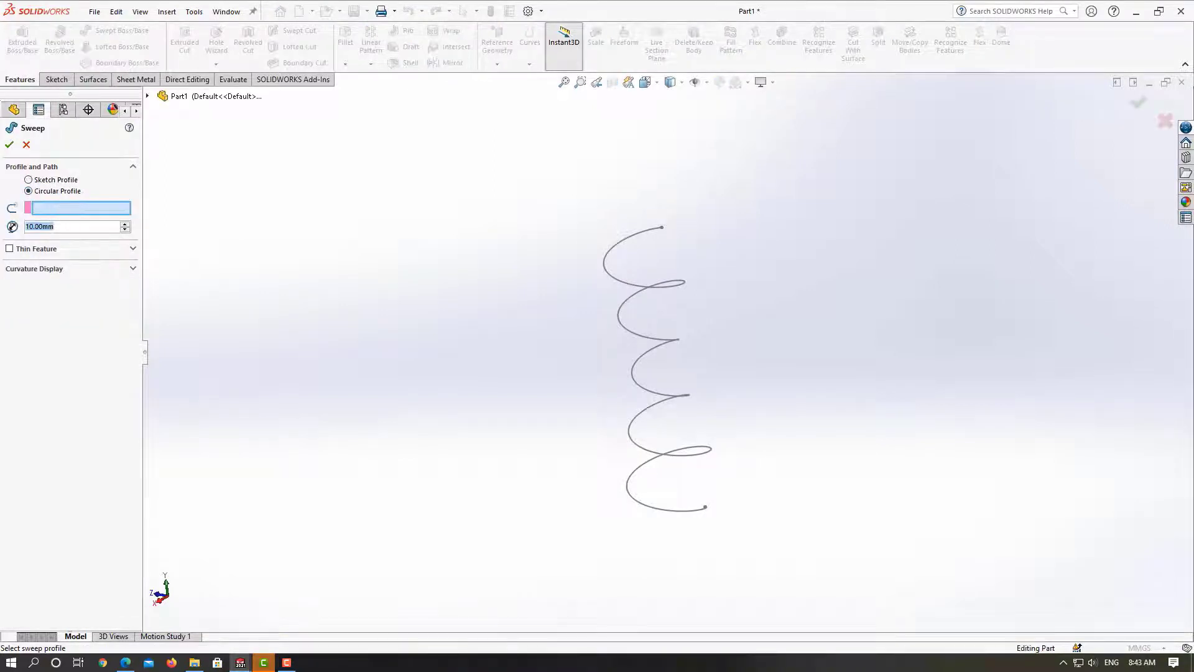
key("BackSpace")
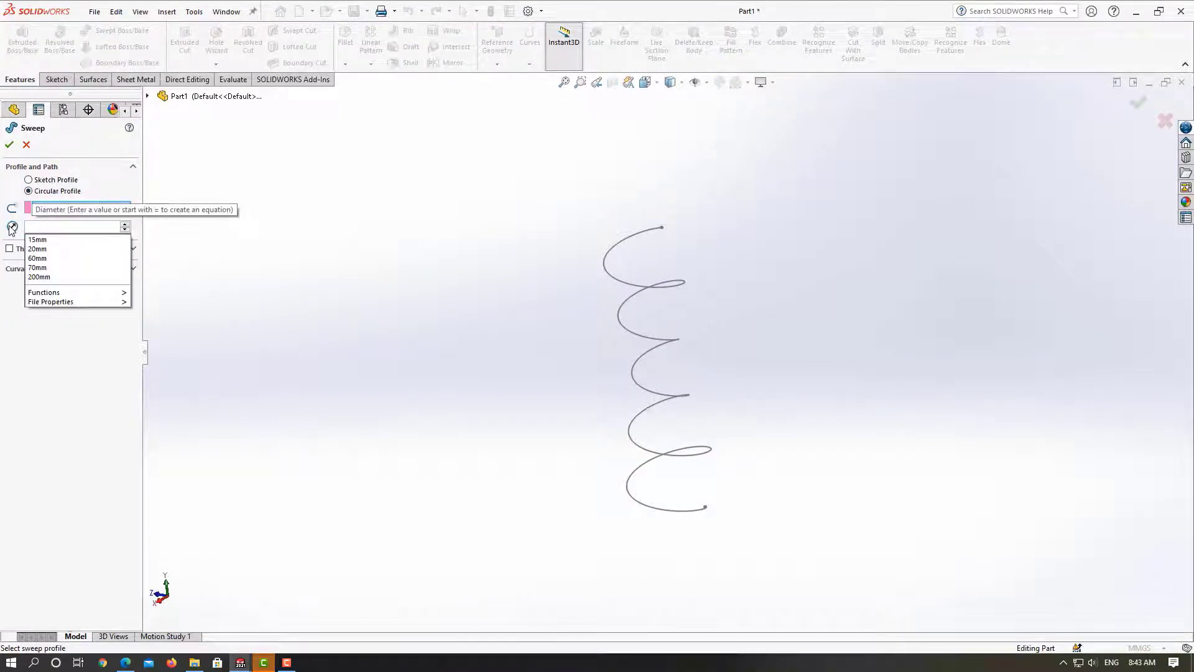
type("4")
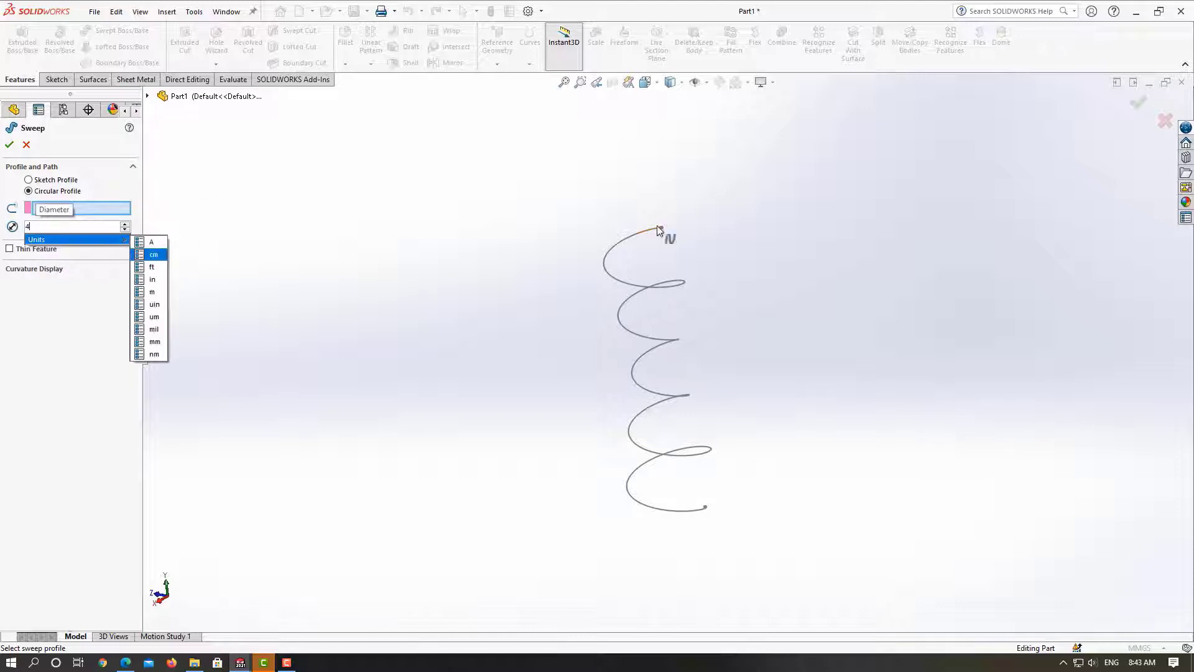
left_click(659, 230)
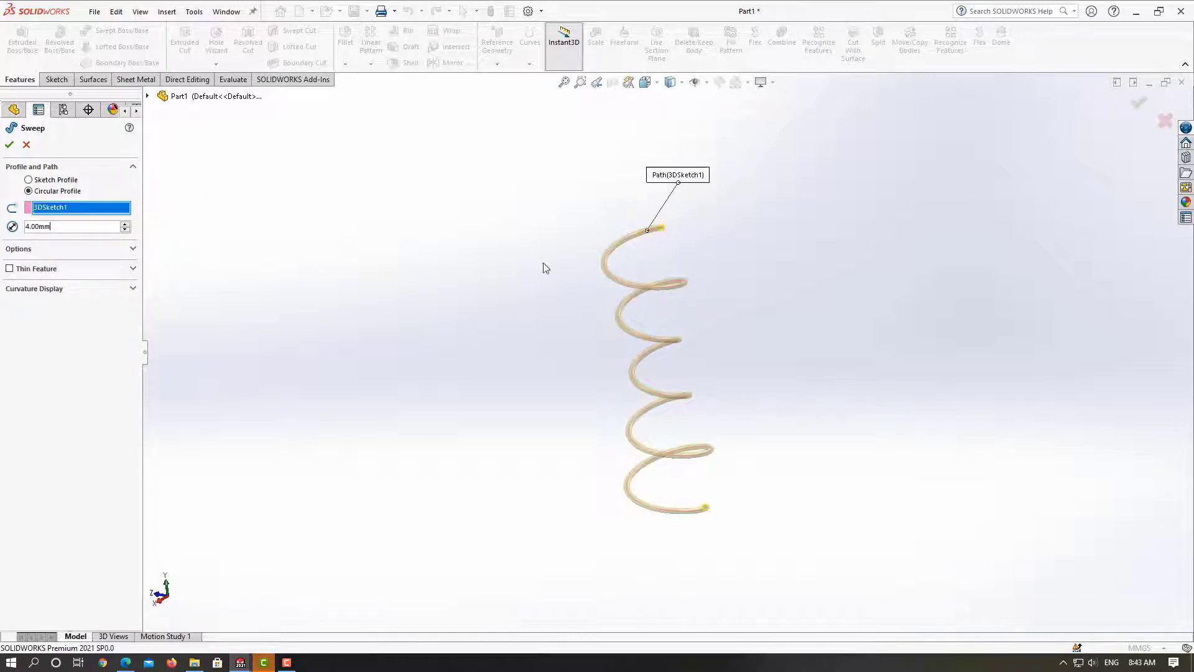
mouse_move(559, 307)
middle_mouse_down()
mouse_move(586, 269)
mouse_move(589, 300)
middle_mouse_up()
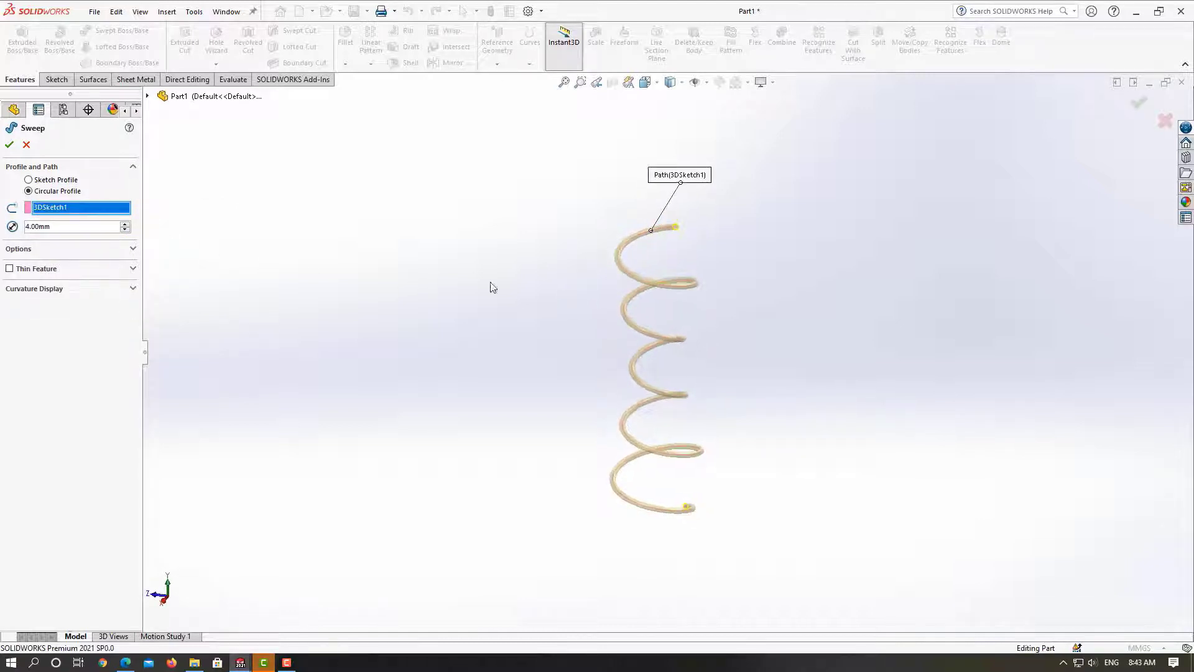
mouse_move(491, 286)
middle_mouse_down()
mouse_move(520, 370)
mouse_move(437, 234)
mouse_move(501, 316)
mouse_move(446, 296)
mouse_move(480, 307)
mouse_move(474, 240)
mouse_move(479, 289)
middle_mouse_up()
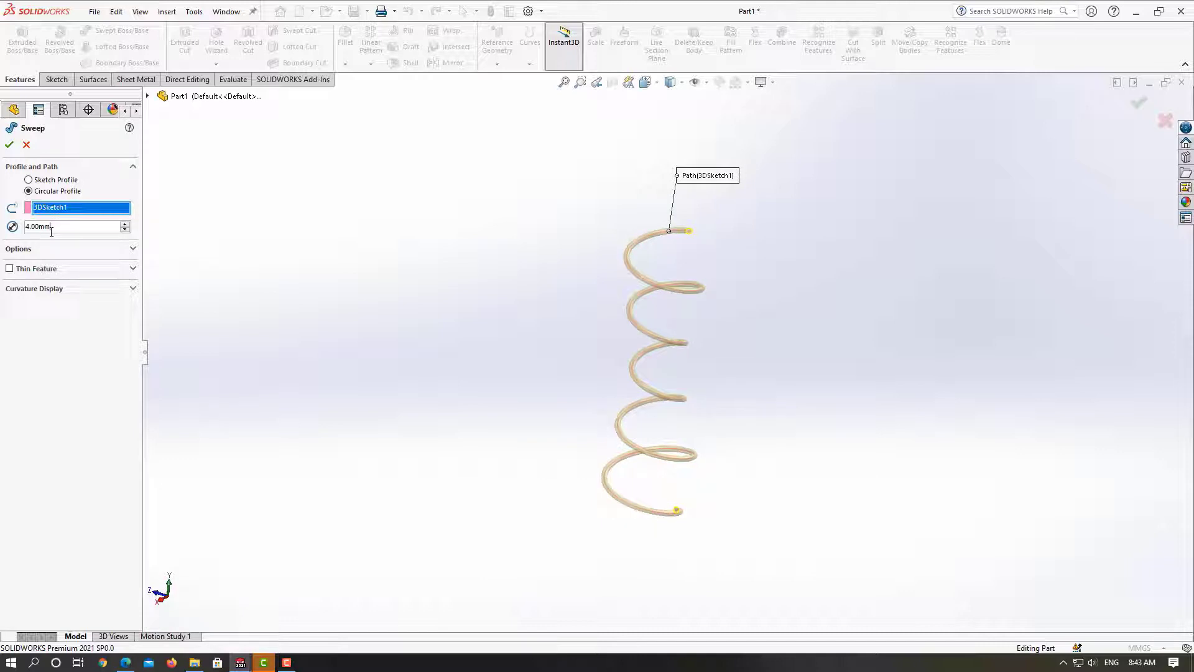
Keep the tube diameter at 4 mm and accept the sweep to create the Sweep1 coil
right_click(26, 223)
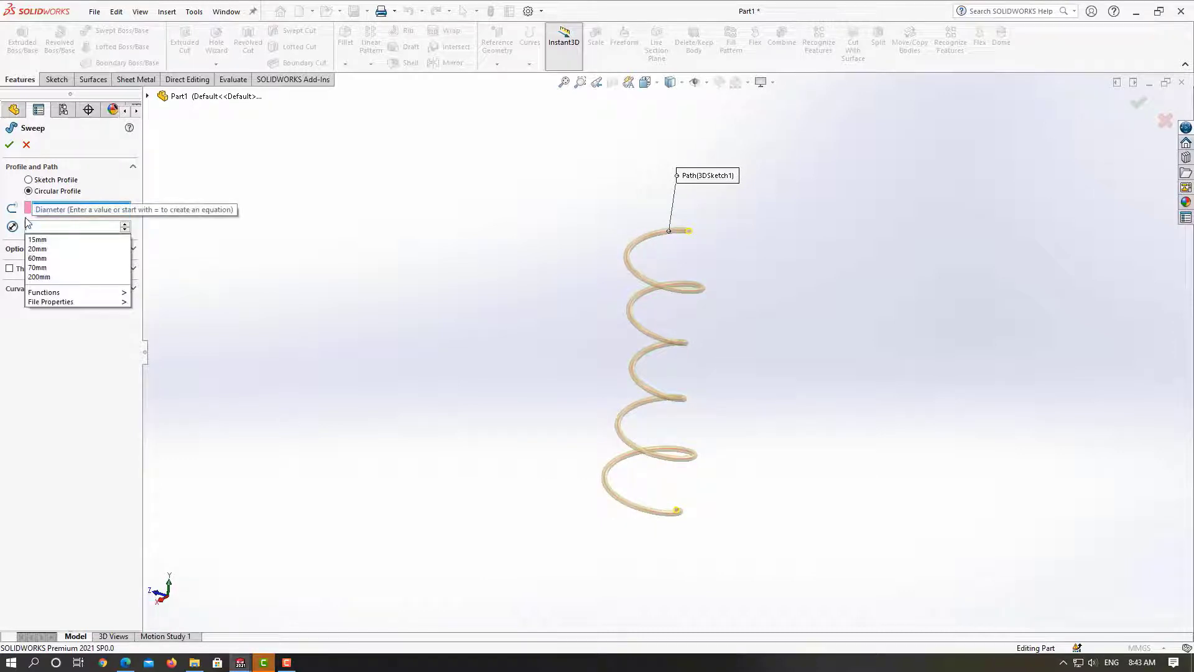
key("Escape")
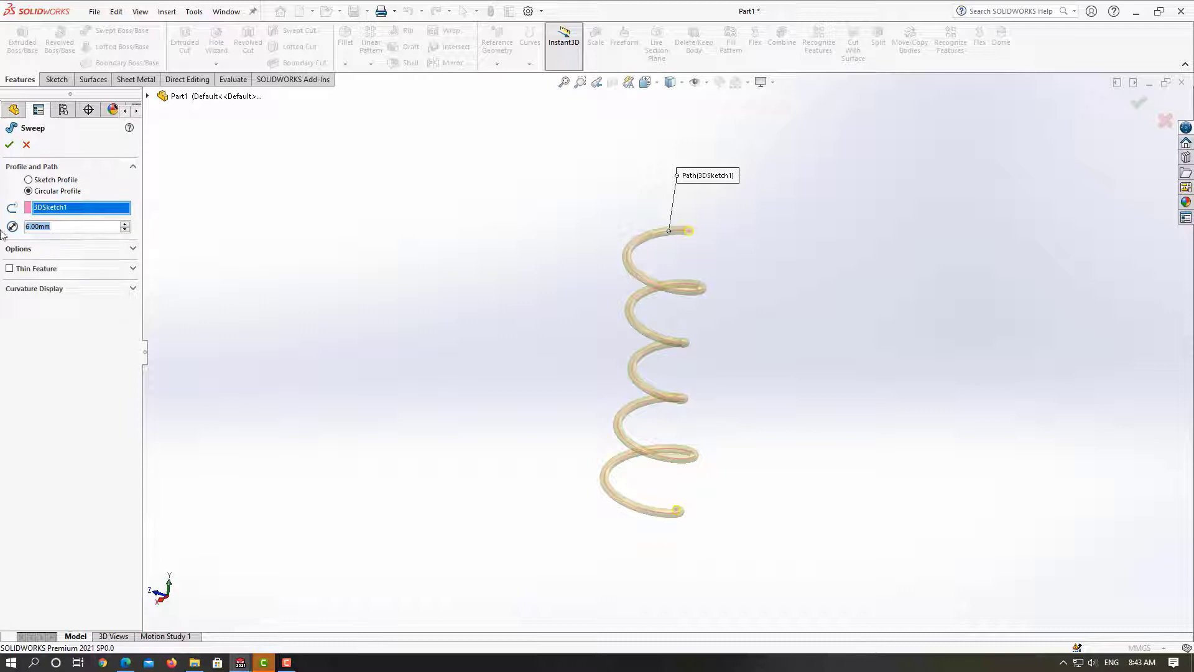
key("BackSpace")
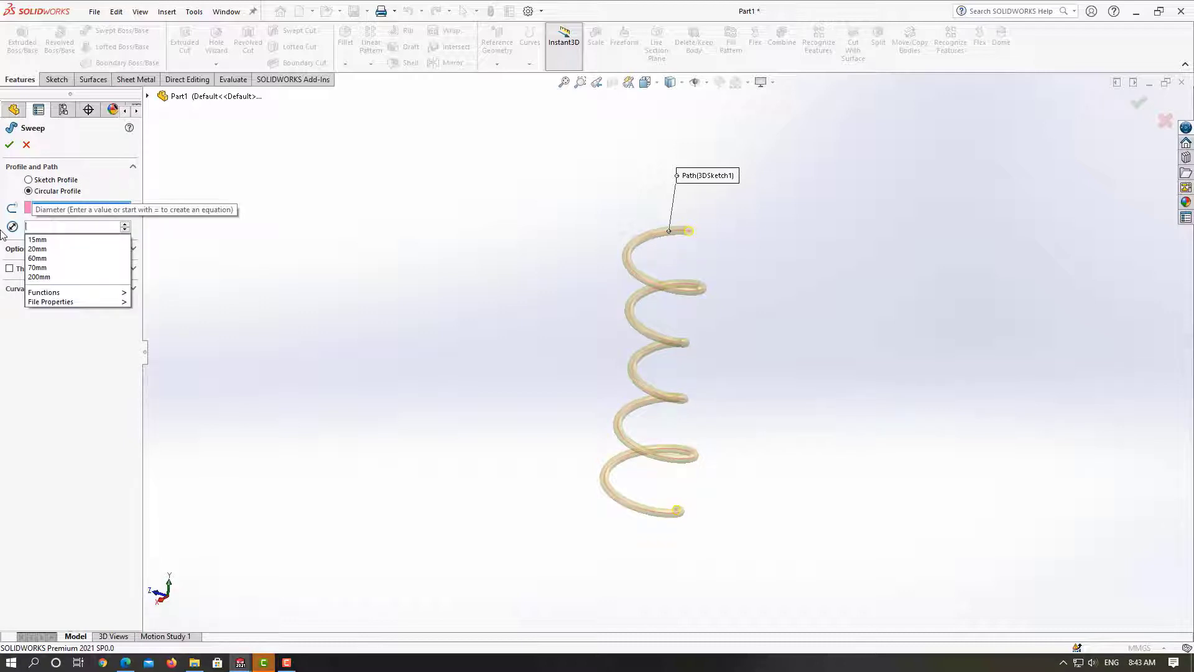
type("4")
key("Return")
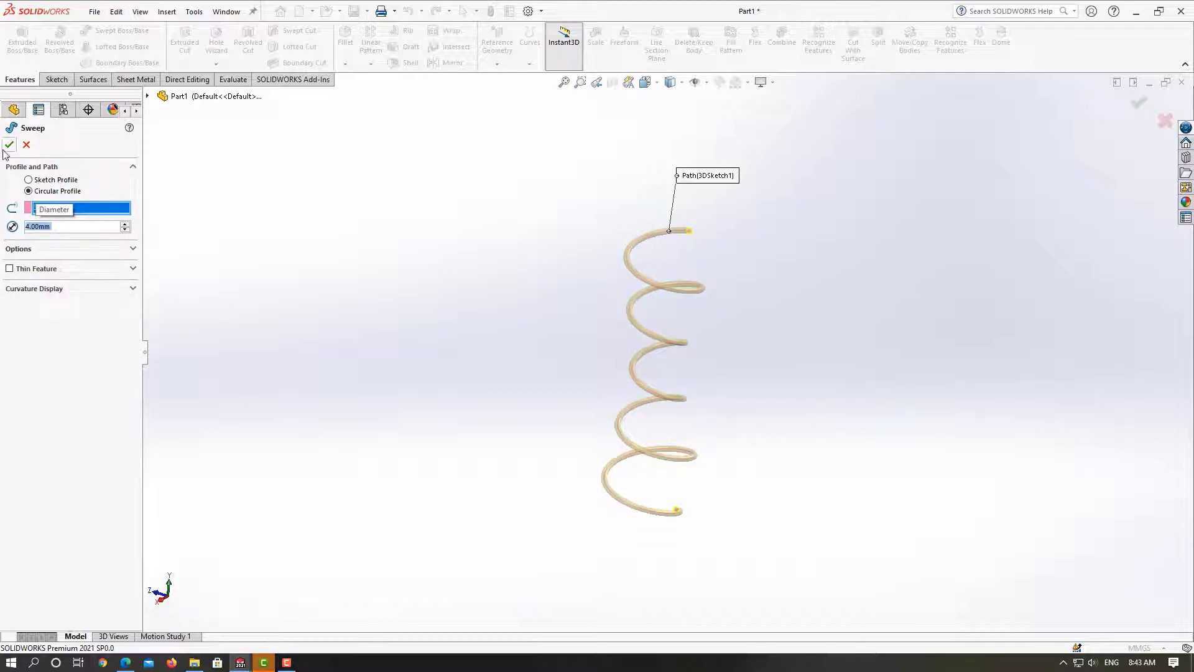
left_click(8, 150)
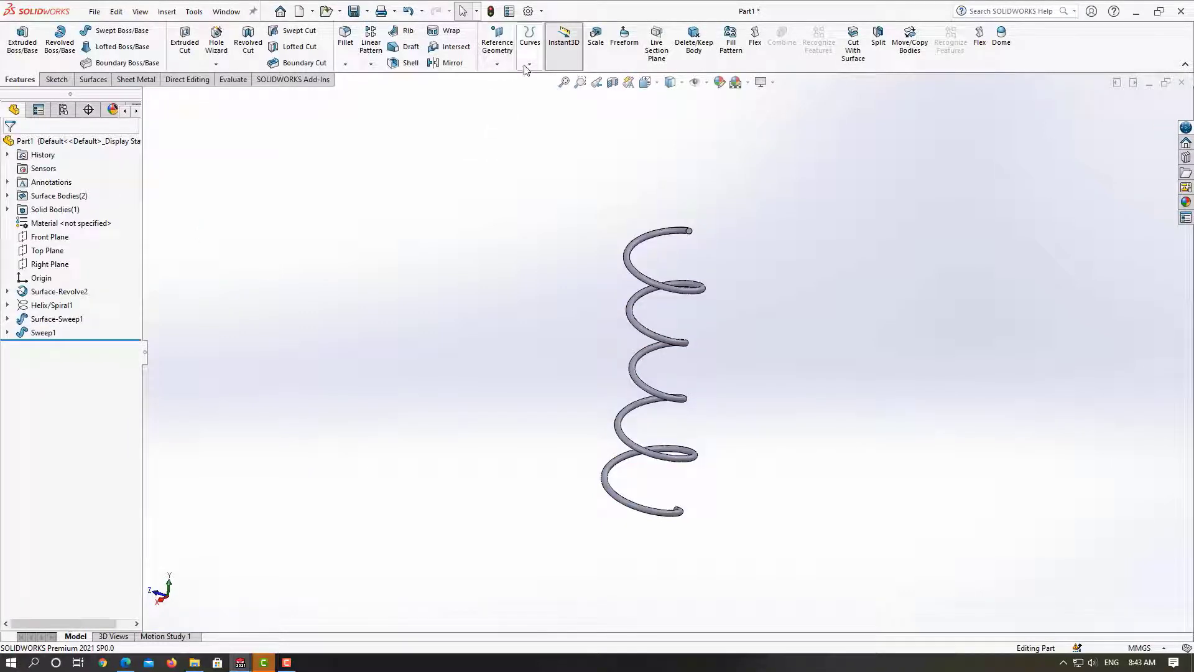
Create Axis1 at the intersection of the Front Plane and Right Plane
left_click(497, 64)
left_click(529, 64)
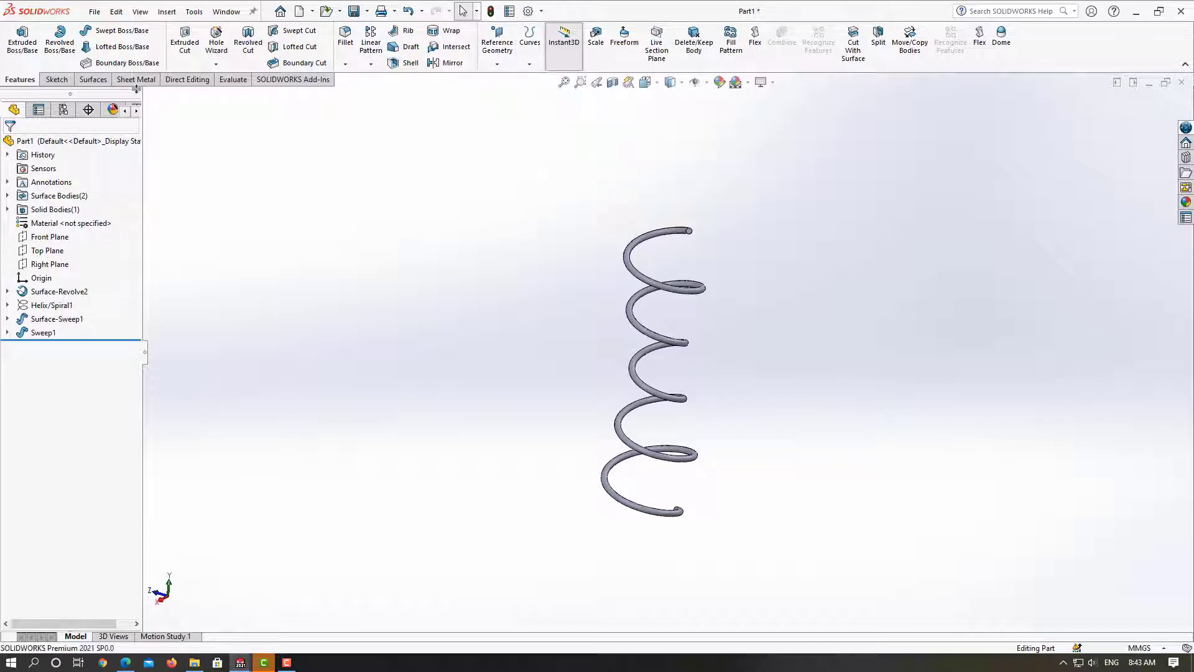
left_click(497, 65)
left_click(522, 96)
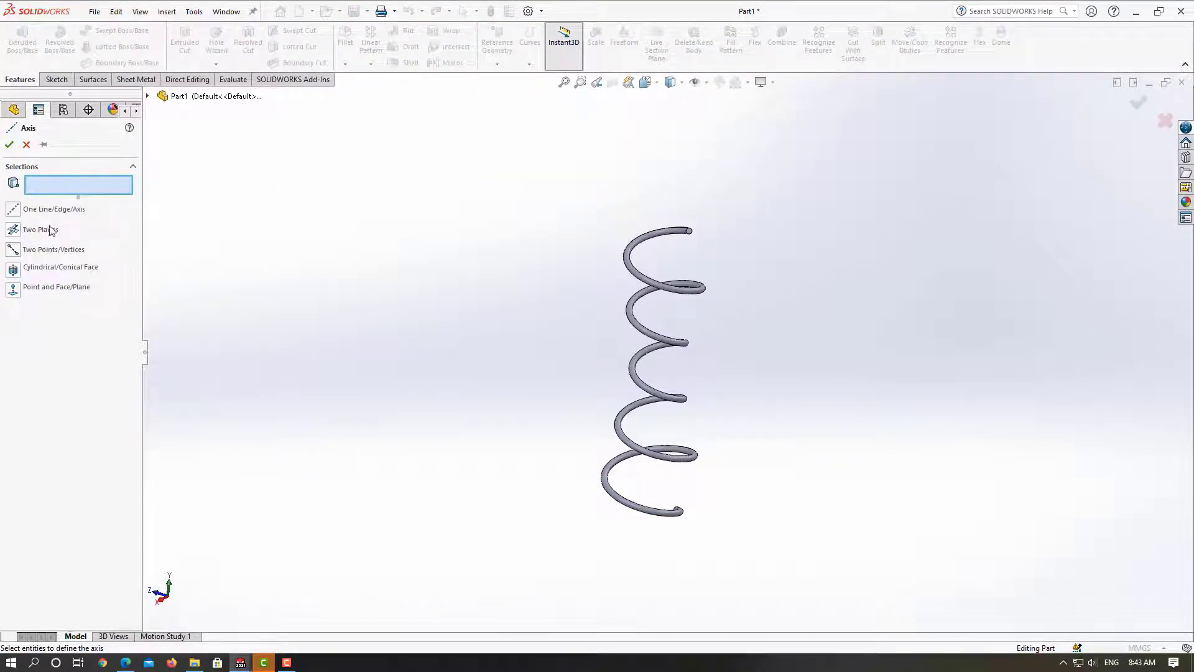
left_click(148, 96)
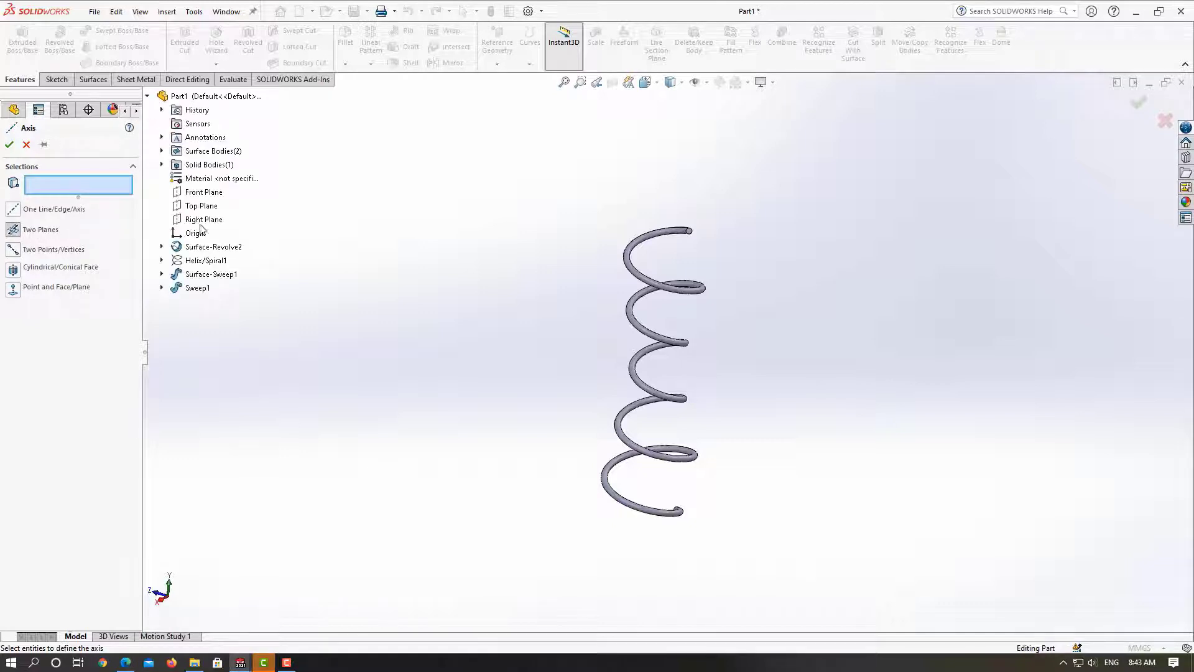
left_click(206, 193)
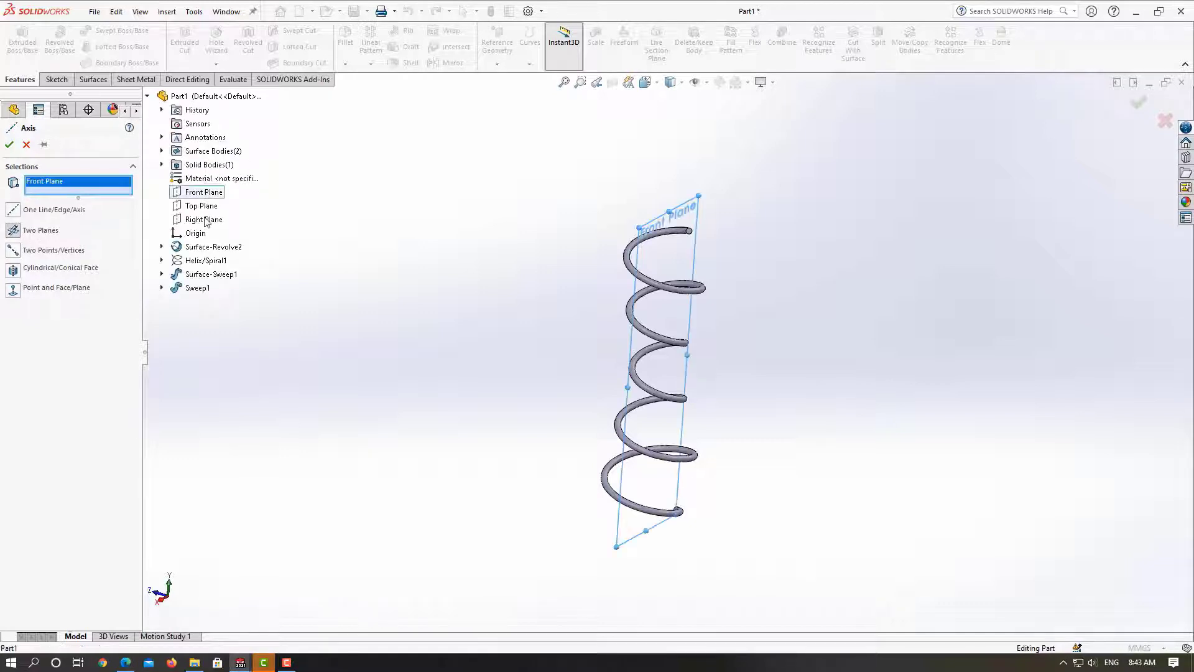
left_click(203, 219)
left_click(8, 146)
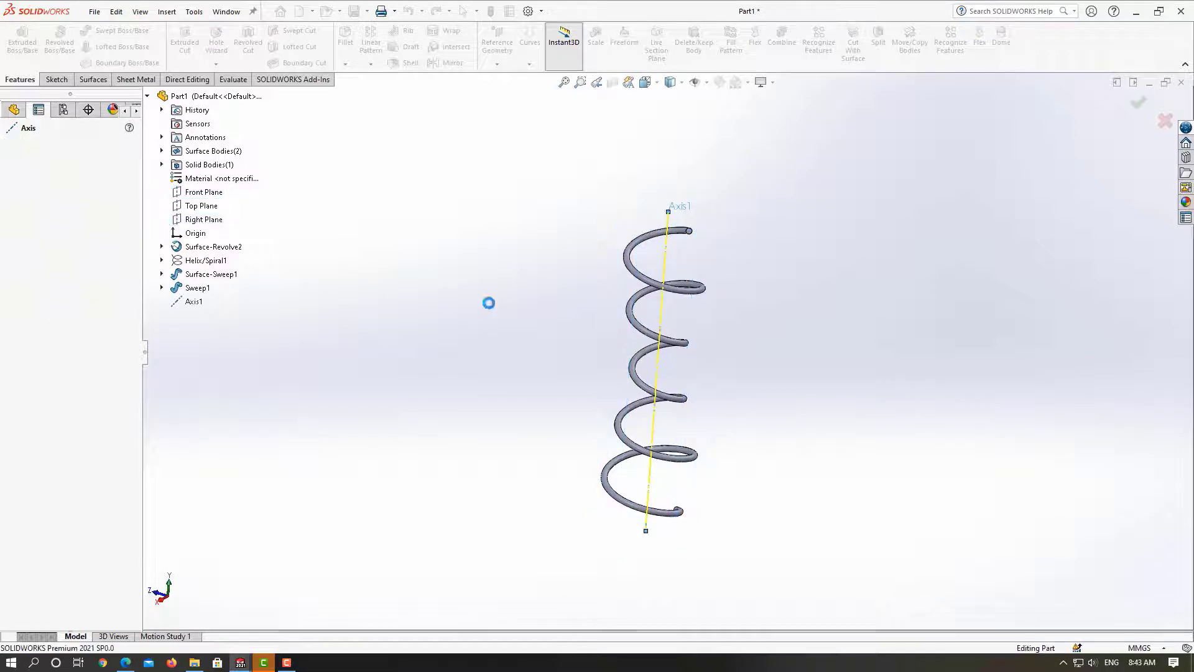
mouse_move(550, 305)
middle_mouse_down()
mouse_move(533, 333)
mouse_move(547, 314)
middle_mouse_up()
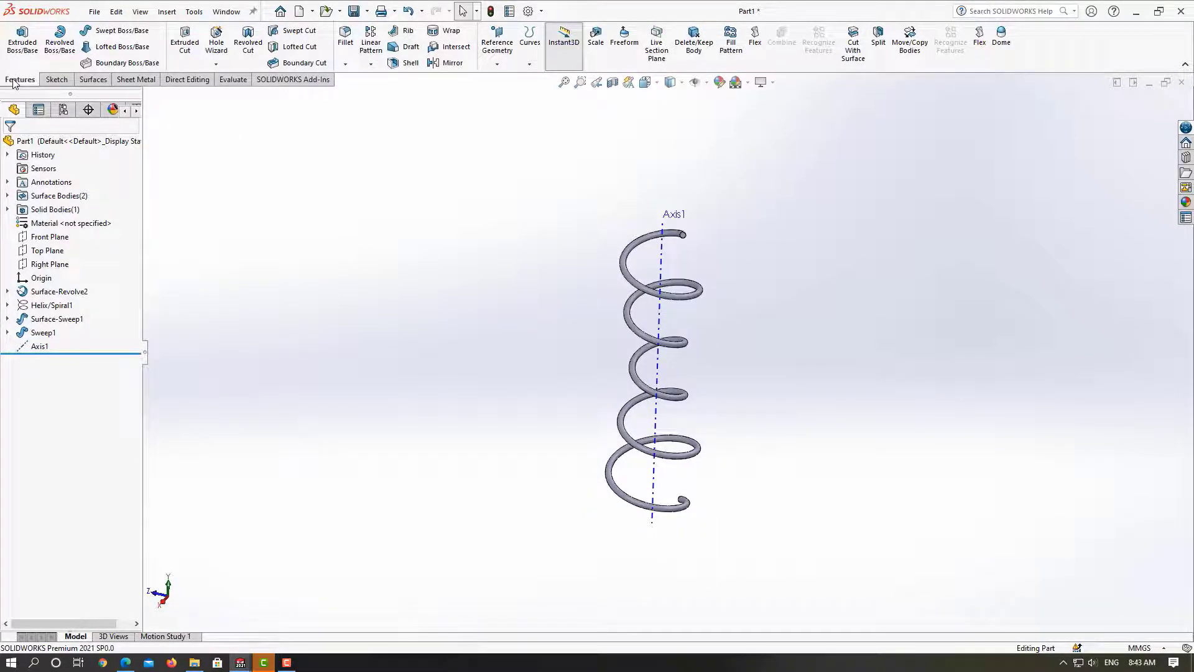
Circular-pattern the Sweep1 body around Axis1, 4 instances over 360°
left_click(371, 64)
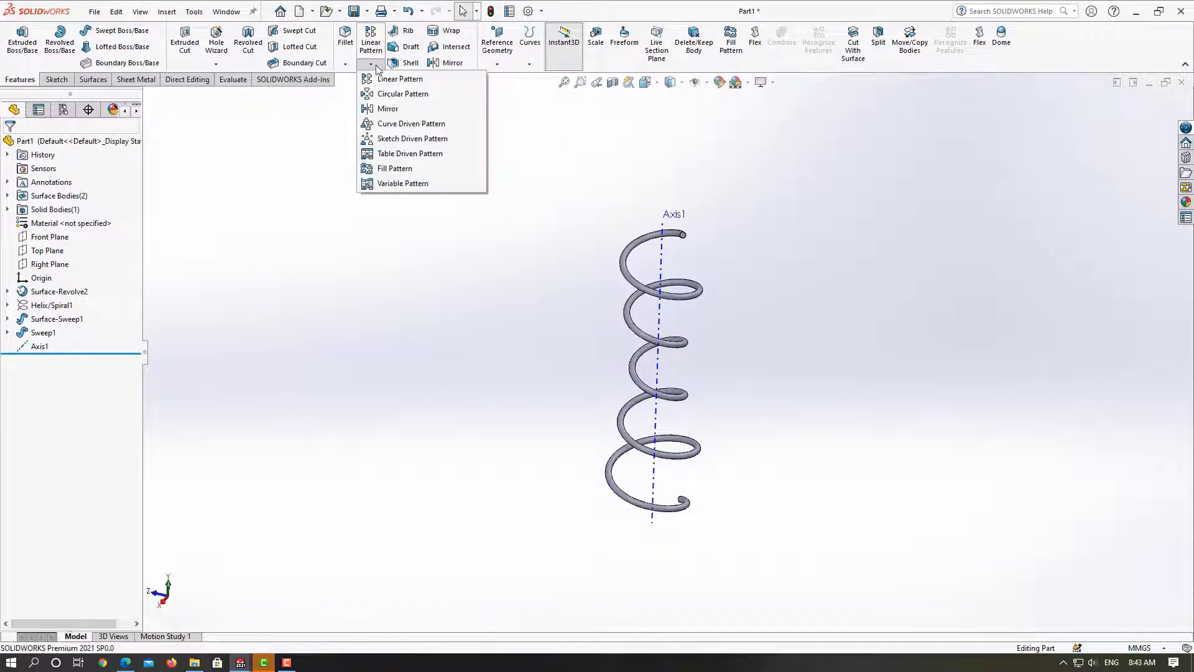
left_click(400, 95)
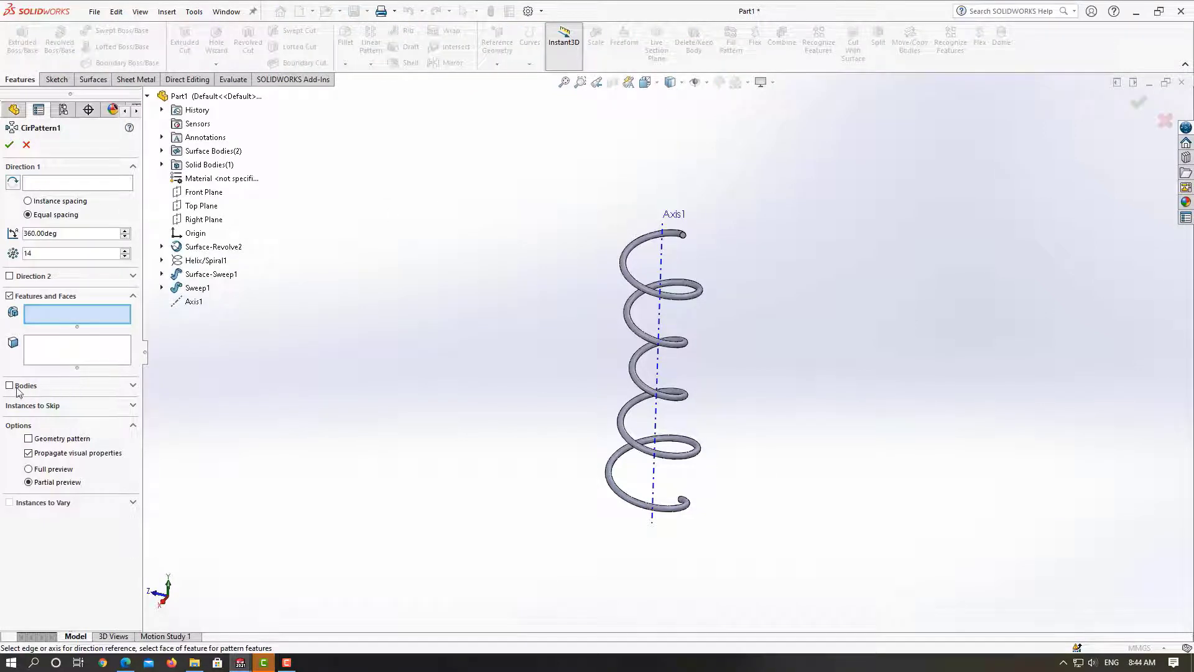
left_click(18, 386)
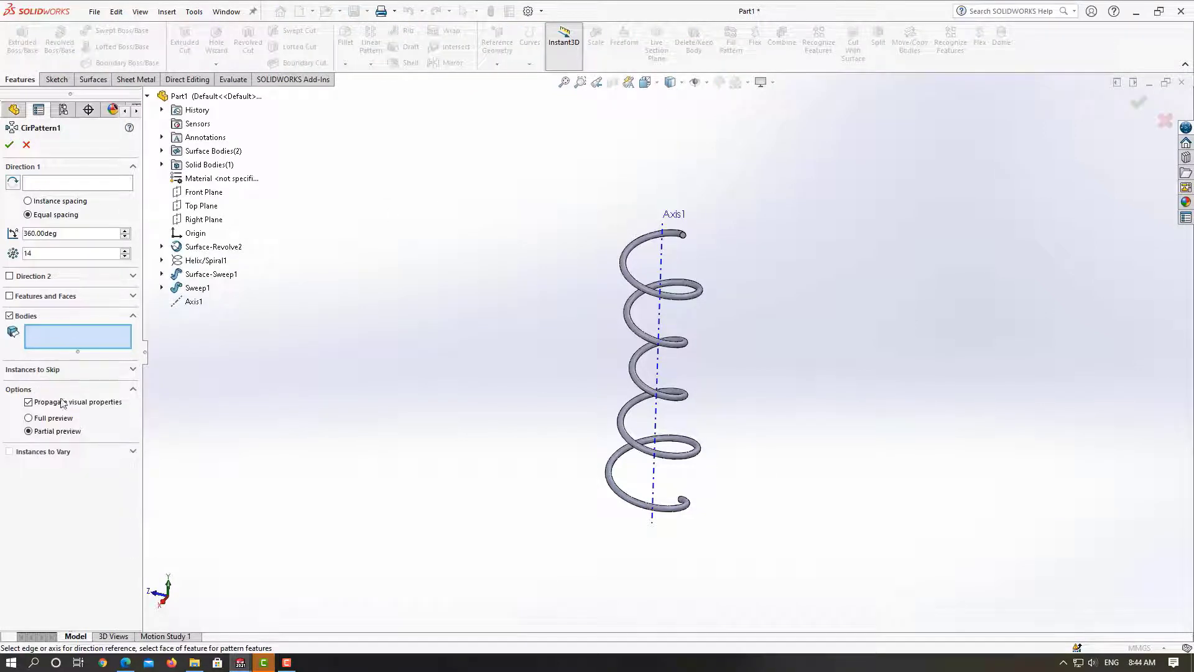
left_click(651, 293)
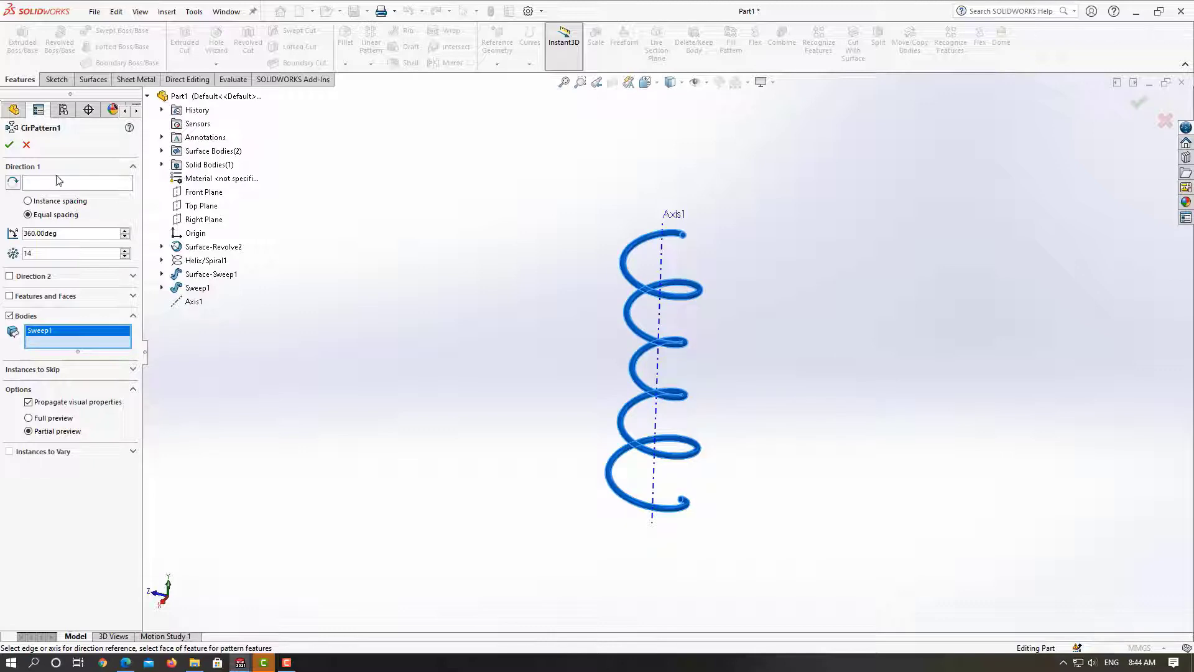
left_click(60, 181)
left_click(663, 264)
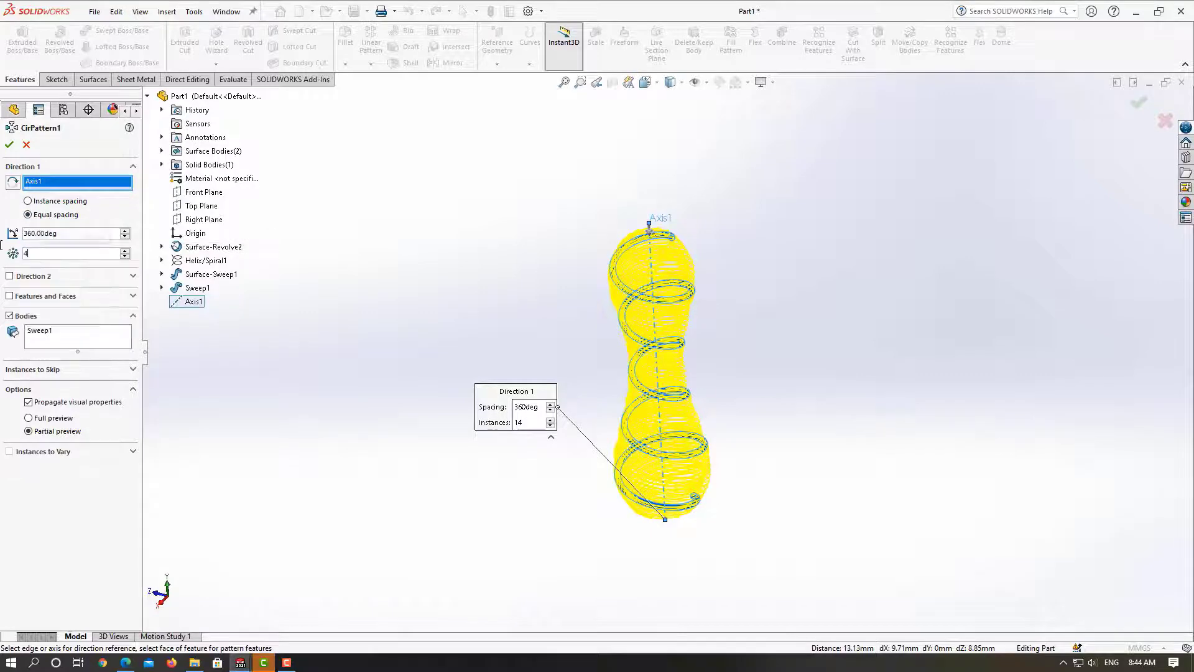
type("4")
mouse_move(570, 314)
middle_mouse_down()
mouse_move(655, 472)
mouse_move(683, 342)
mouse_move(653, 297)
middle_mouse_up()
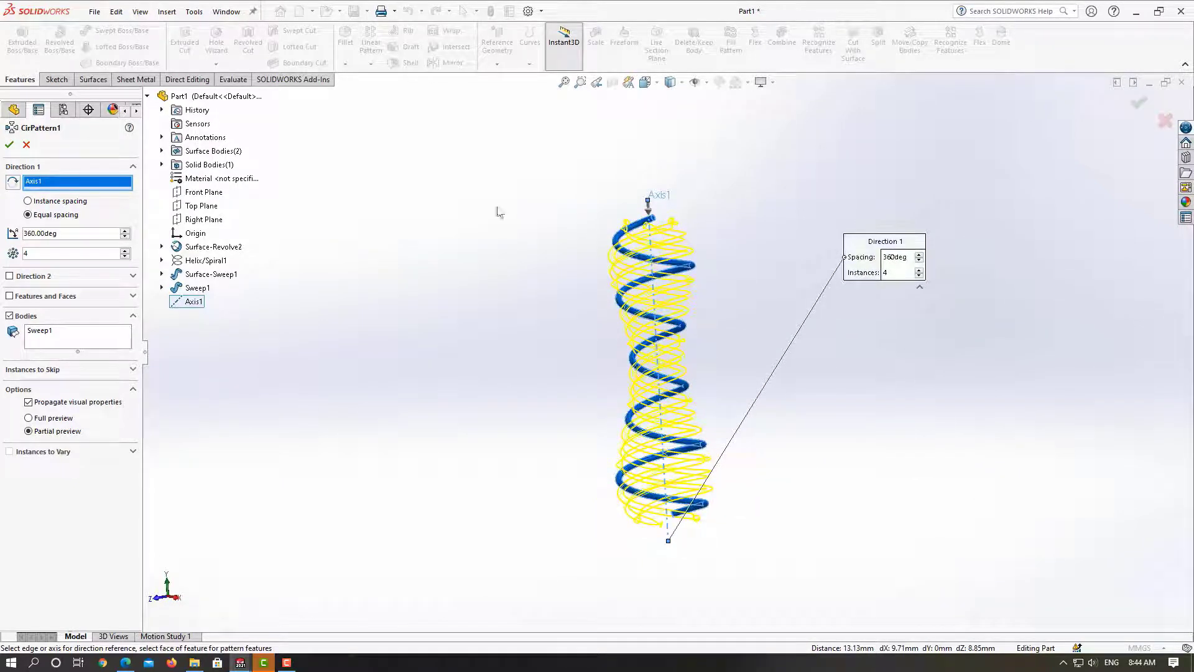
left_click(8, 147)
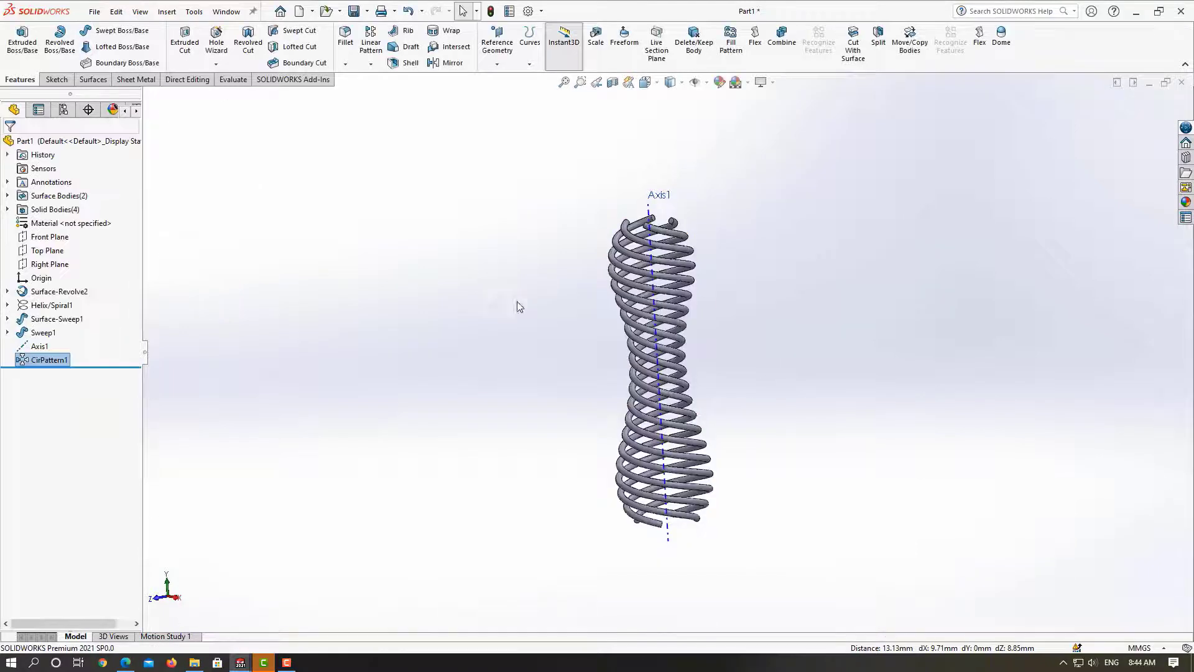
mouse_move(602, 277)
middle_mouse_down()
mouse_move(597, 219)
mouse_move(591, 327)
mouse_move(579, 331)
mouse_move(576, 314)
mouse_move(568, 404)
mouse_move(271, 324)
middle_mouse_up()
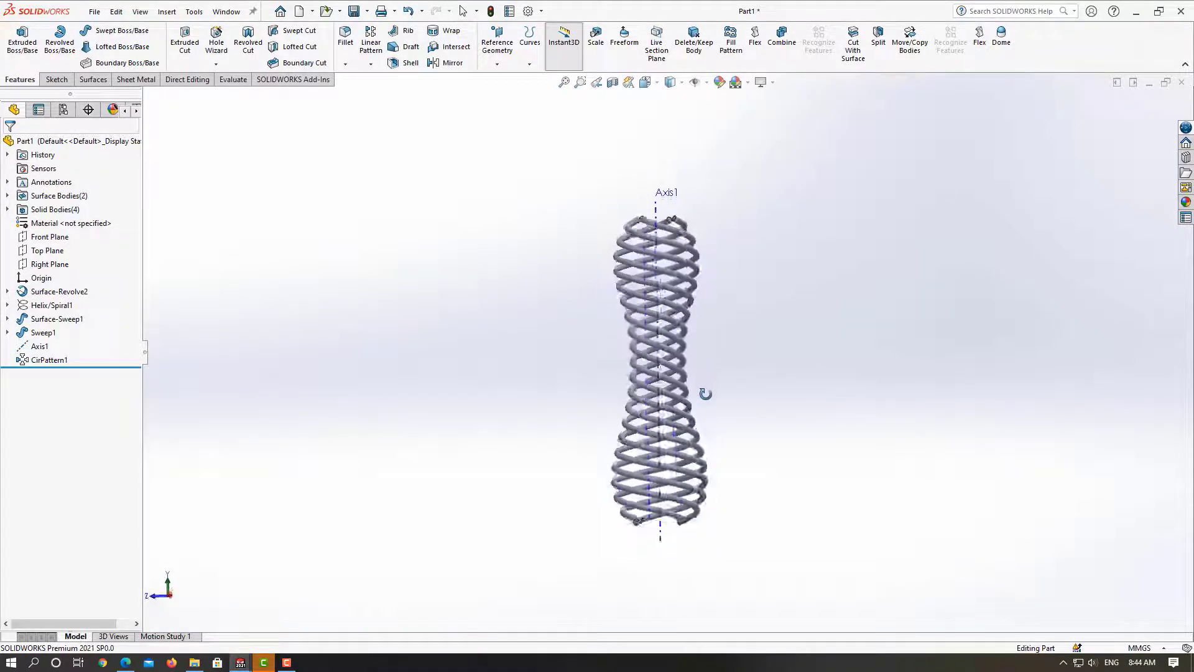
left_click(45, 250)
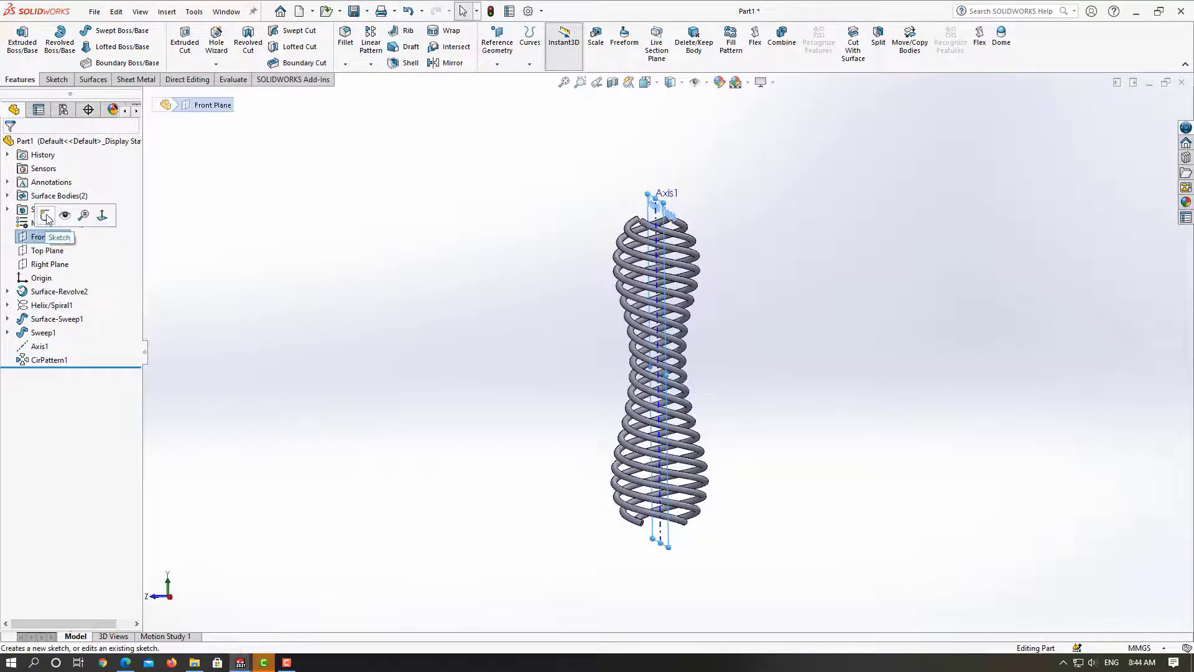
left_click(46, 215)
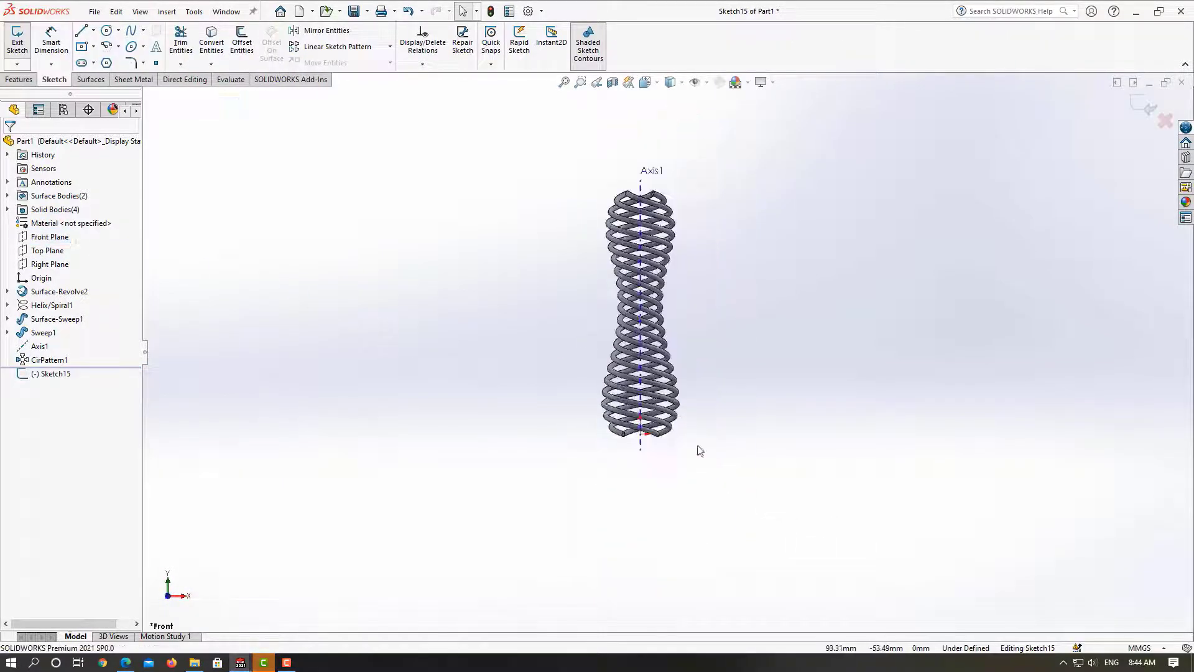
scroll(699, 450, "down", 5)
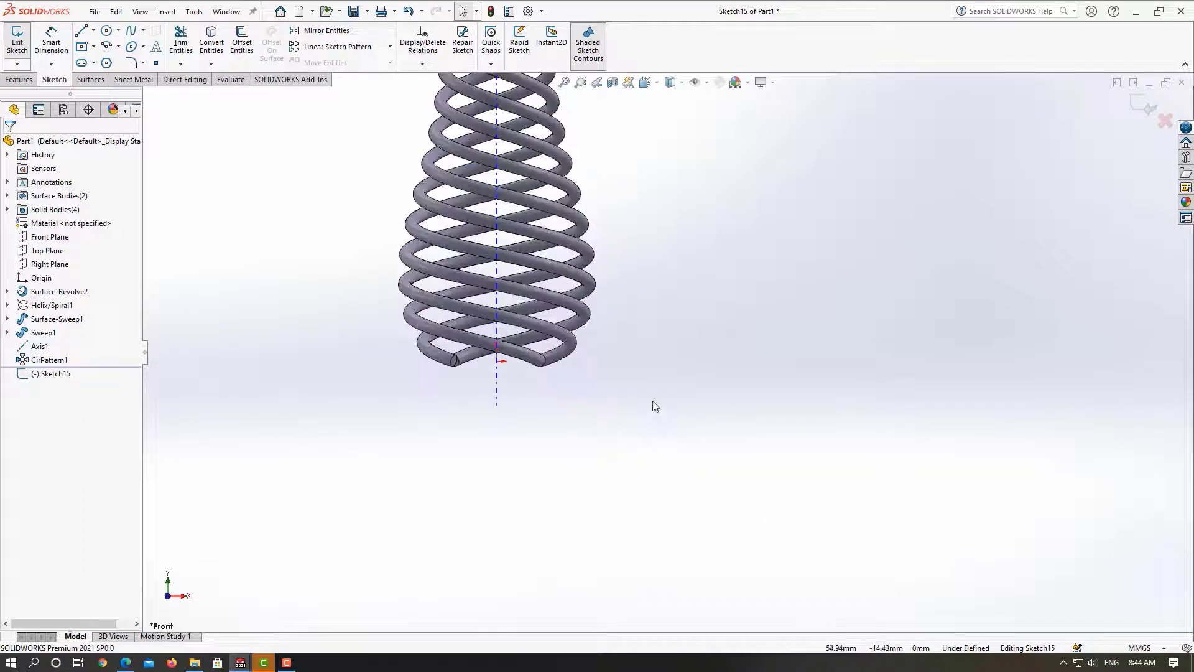
left_click(86, 34)
scroll(578, 363, "down", 3)
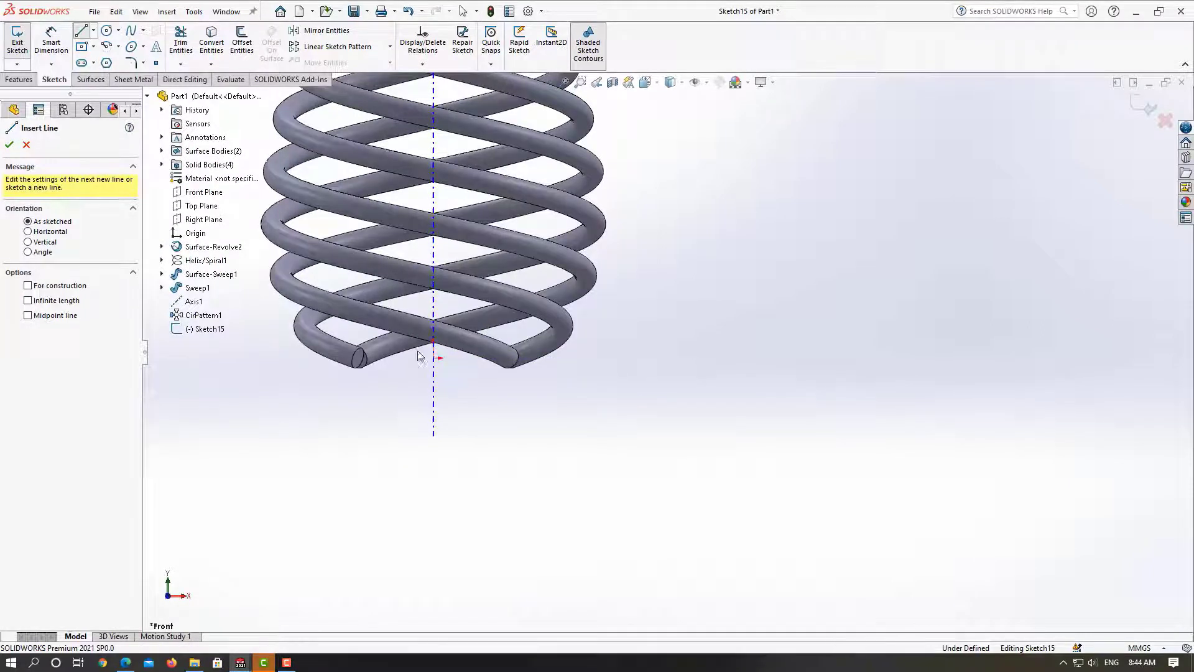
key("Escape")
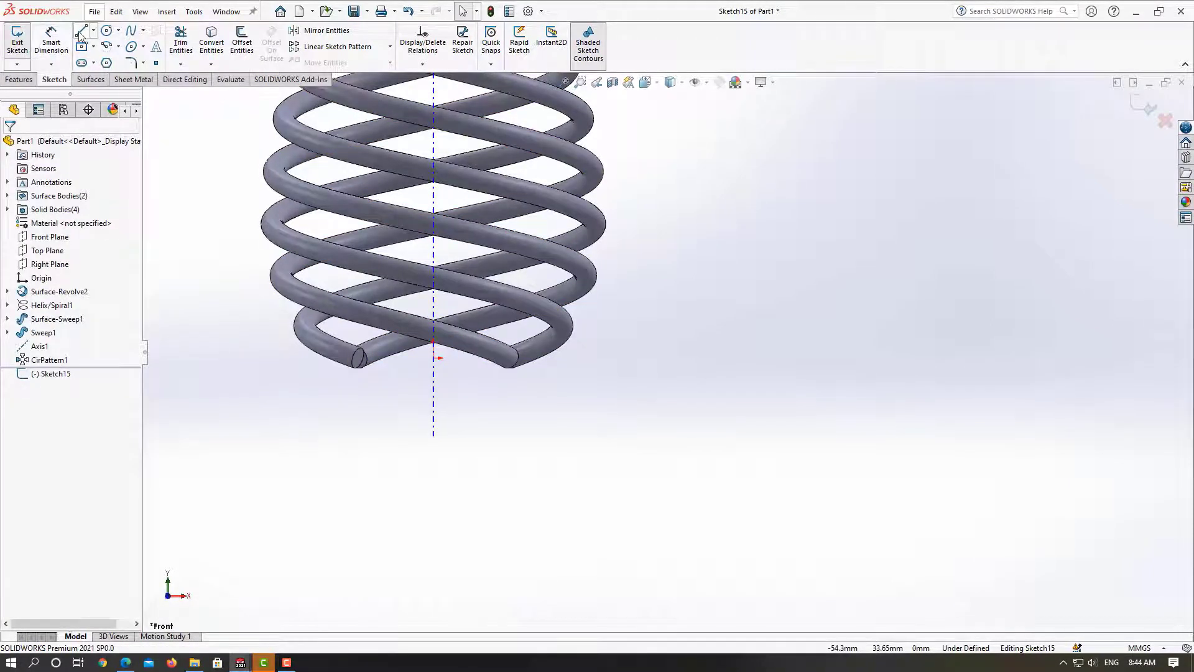
left_click(80, 31)
key("Escape")
right_click(434, 304)
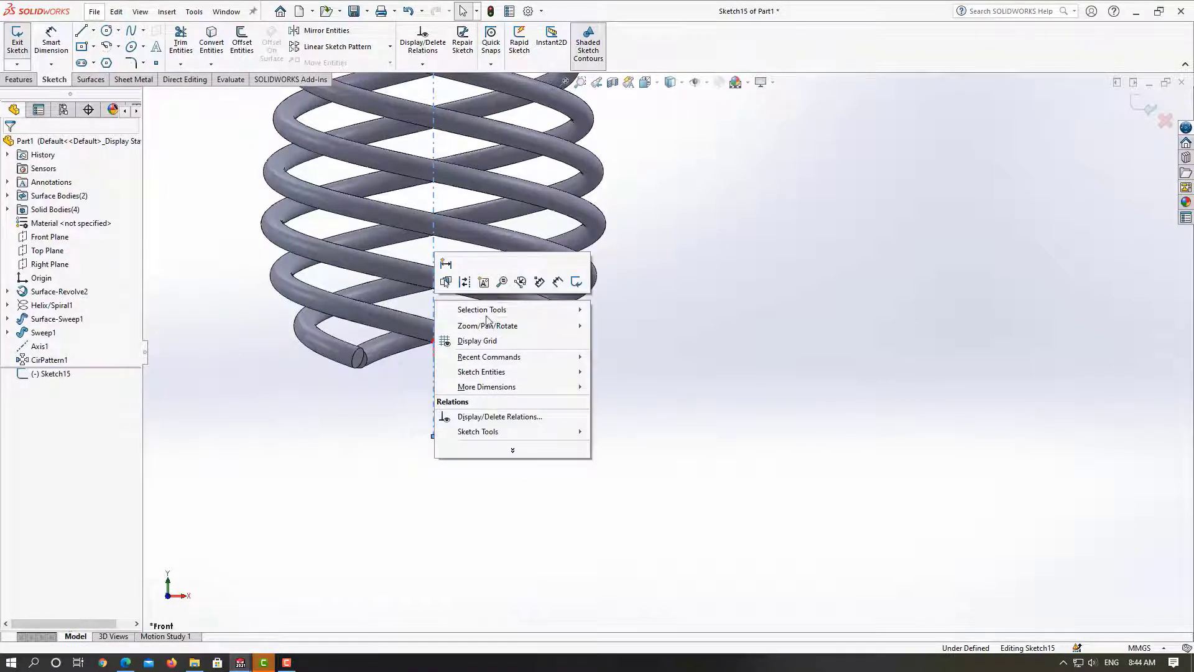
left_click(706, 394)
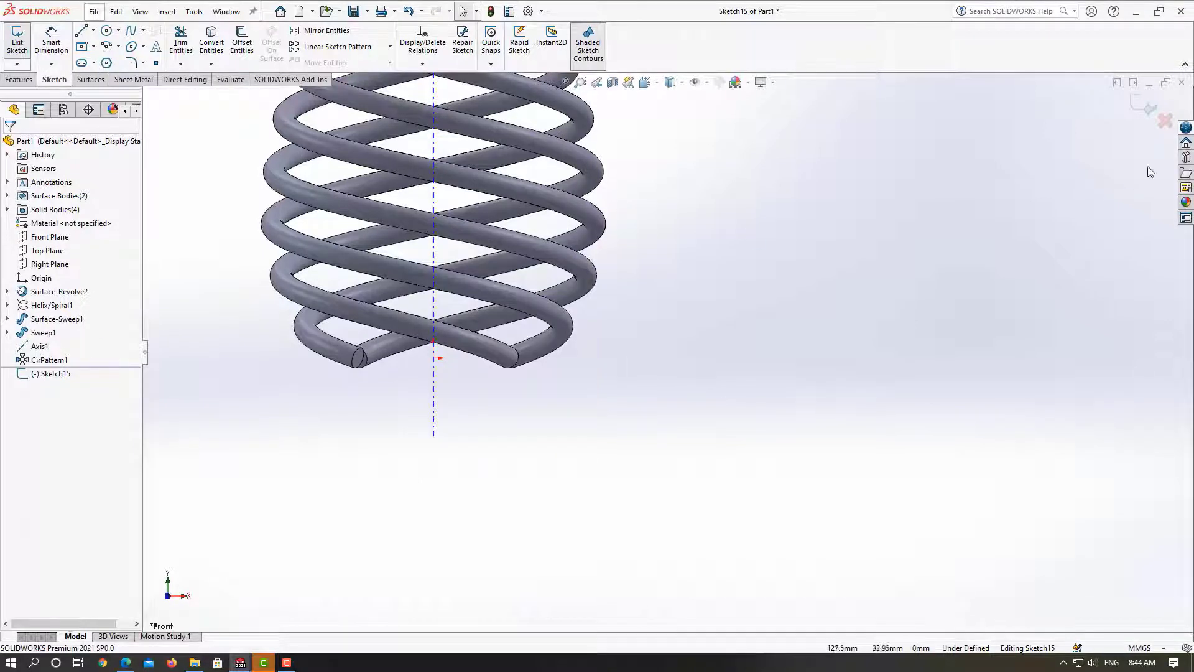
left_click(1163, 119)
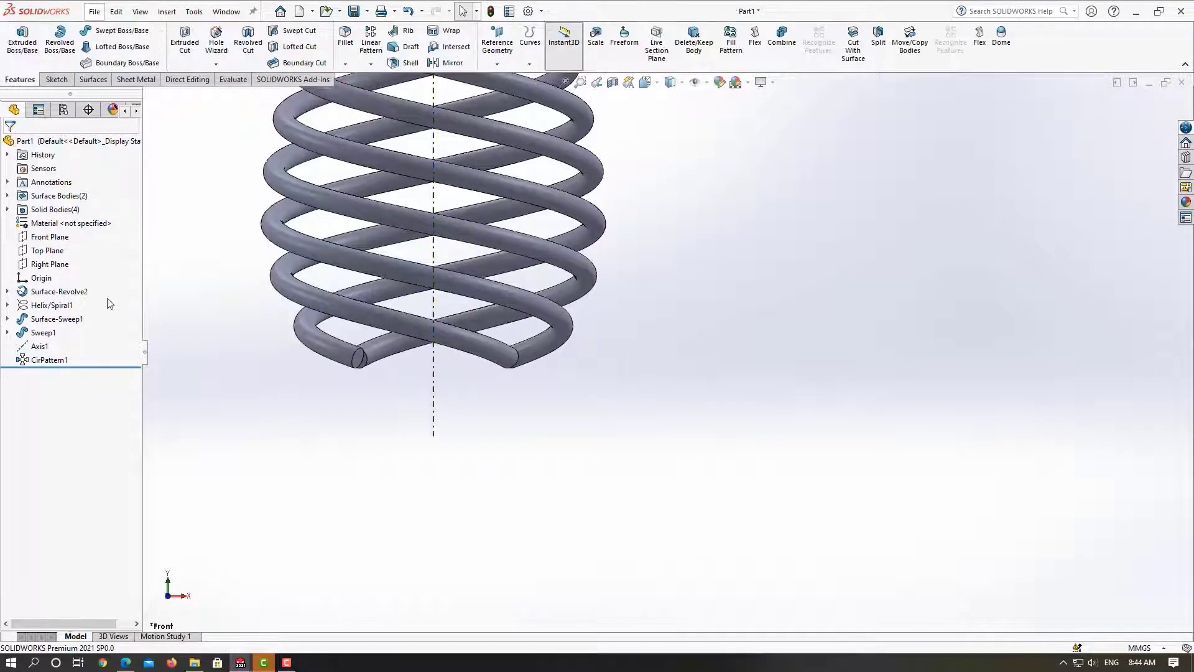
Hide Axis1 and start a new sketch on the Front Plane
right_click(34, 348)
left_click(44, 335)
left_click(48, 237)
left_click(65, 219)
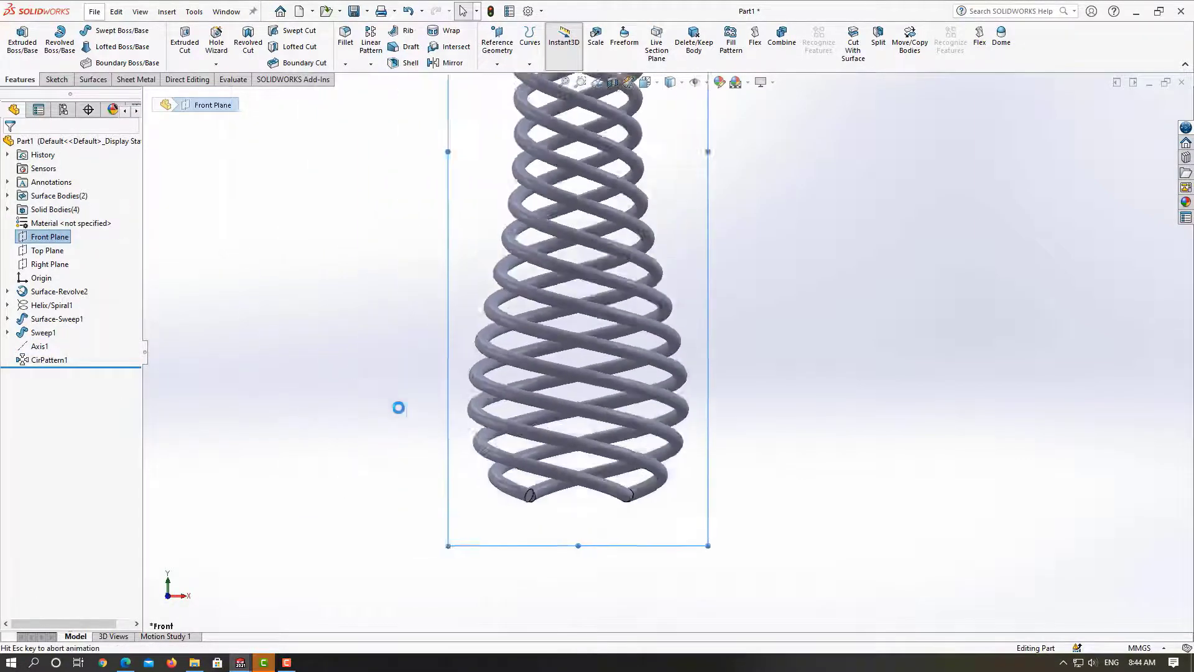
left_click(781, 554)
scroll(781, 554, "down", 3)
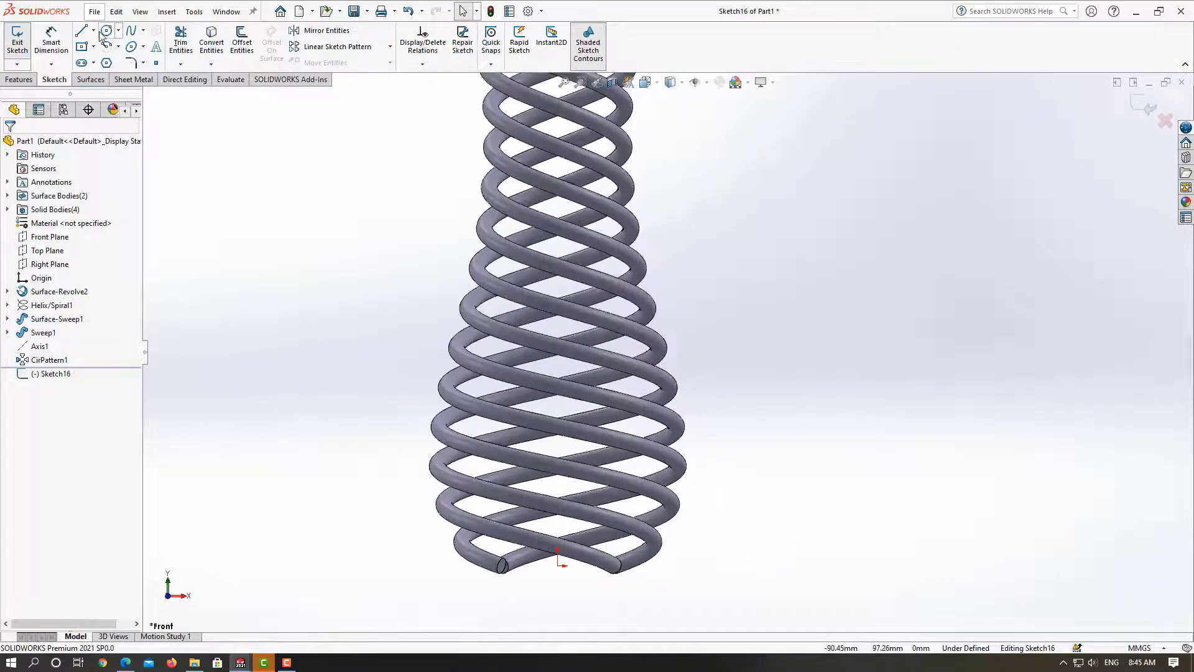
Draw a horizontal, diagonal, horizontal and vertical line chain above the coil base
left_click(82, 31)
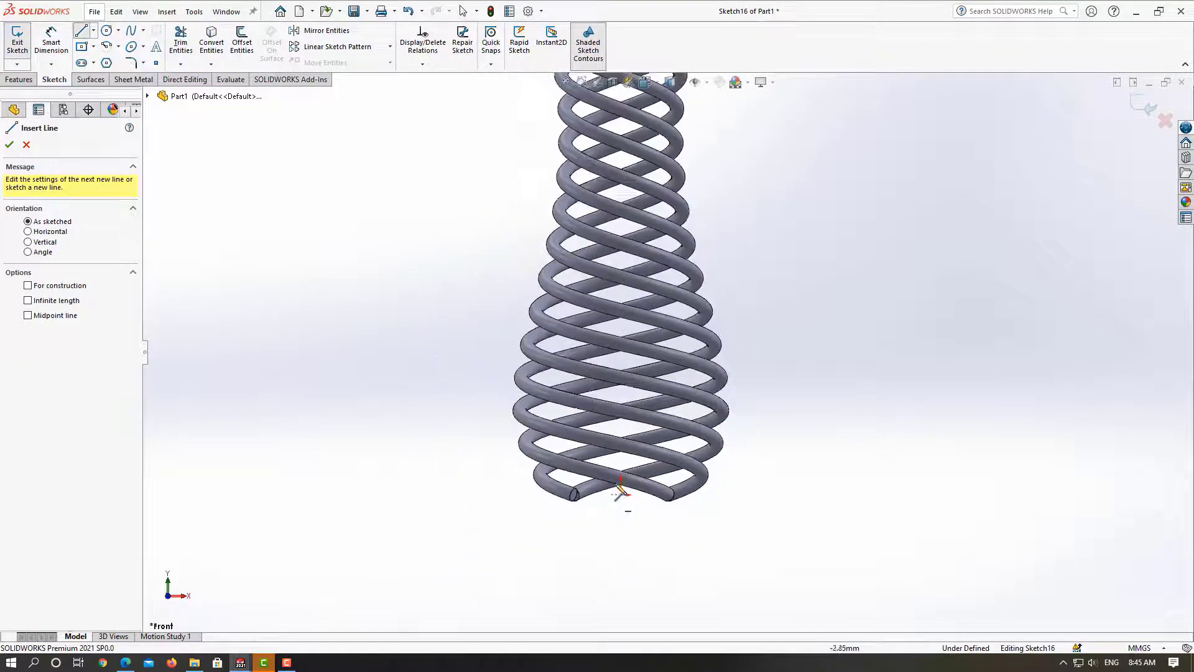
scroll(647, 443, "down", 3)
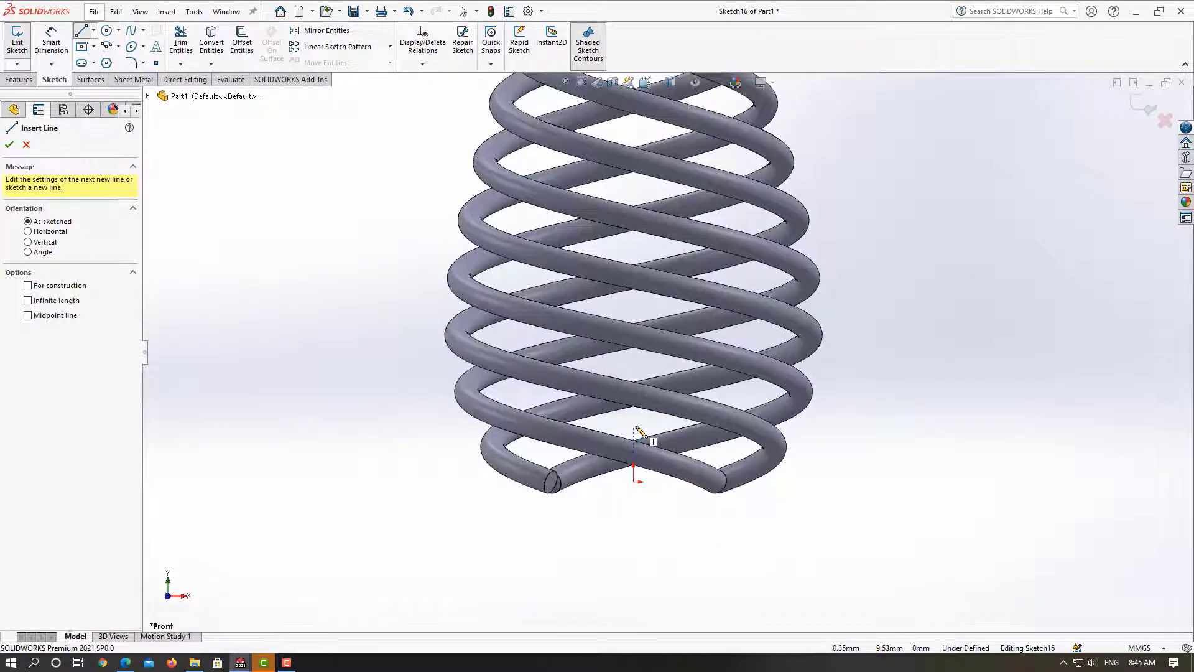
left_click(634, 426)
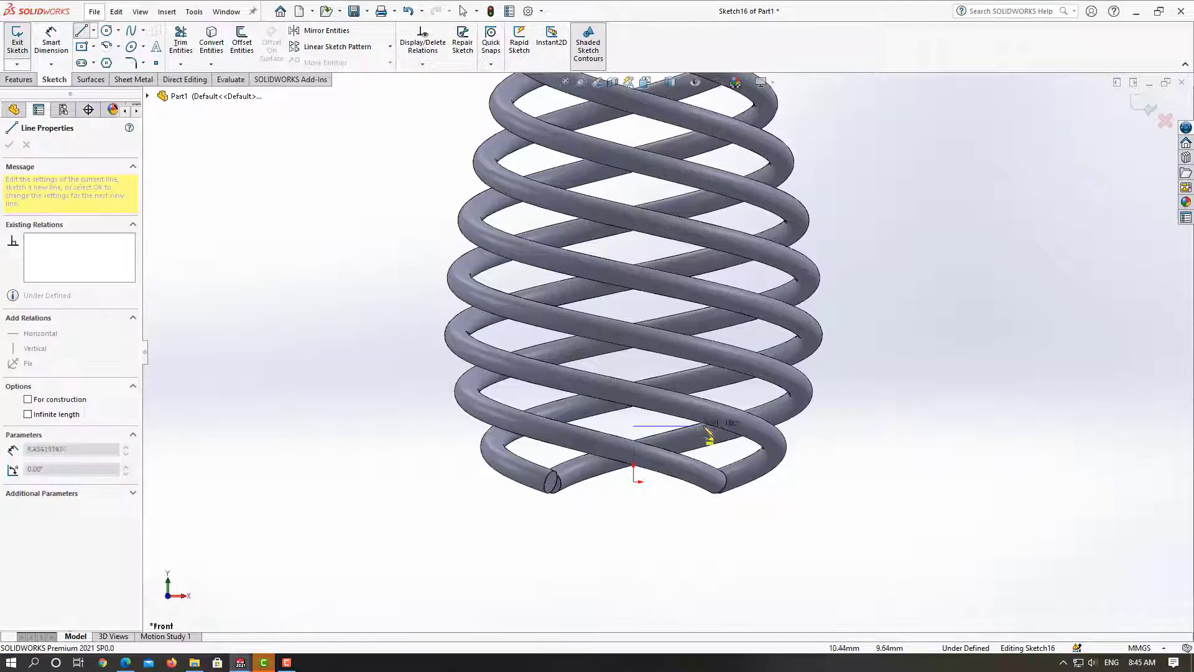
left_click(807, 427)
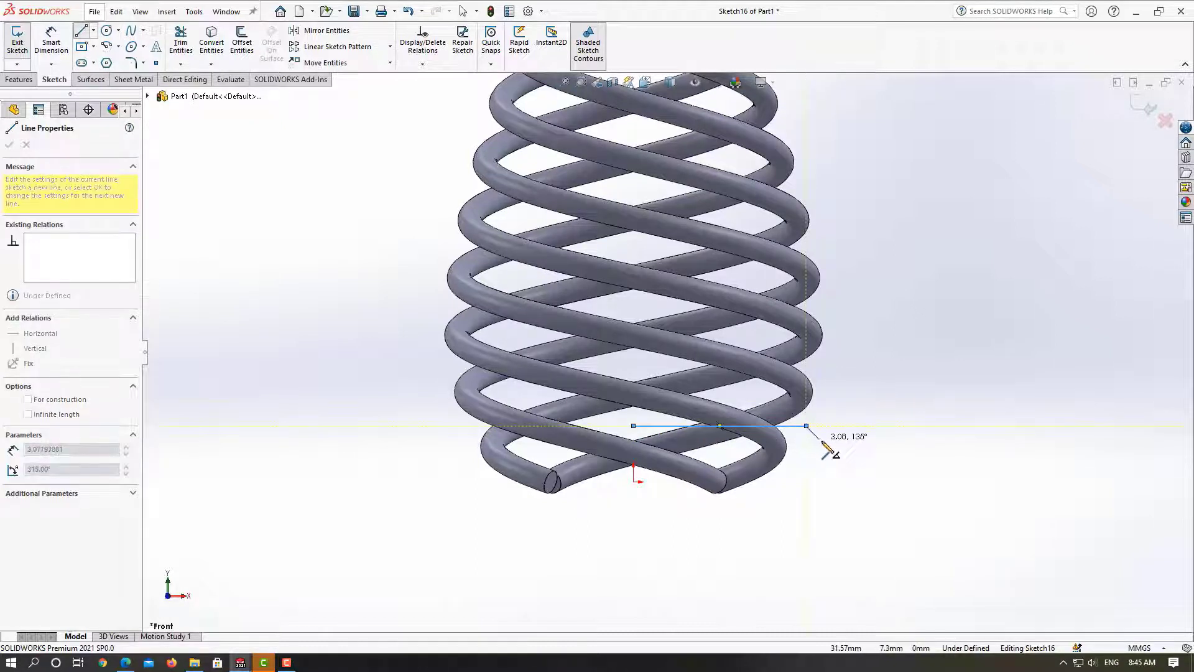
left_click(826, 446)
left_click(862, 498)
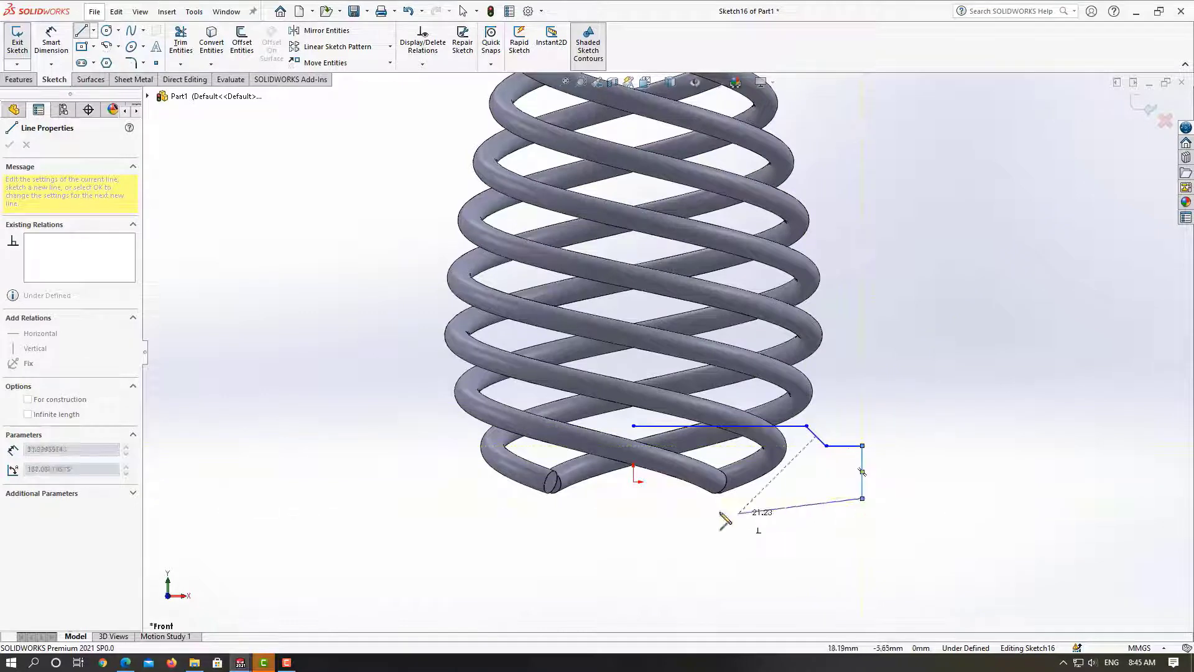
key("Escape")
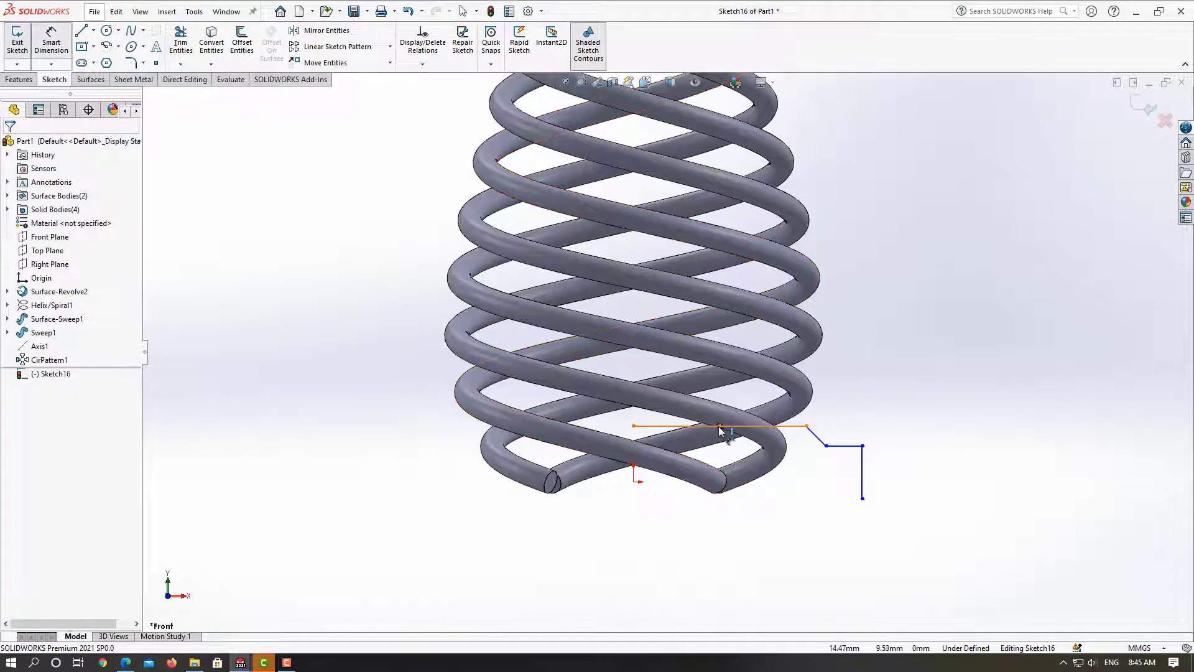
left_click(720, 426)
left_click(51, 40)
left_click(753, 529)
Set the top line to 30 mm and add a vertical left line
type("30")
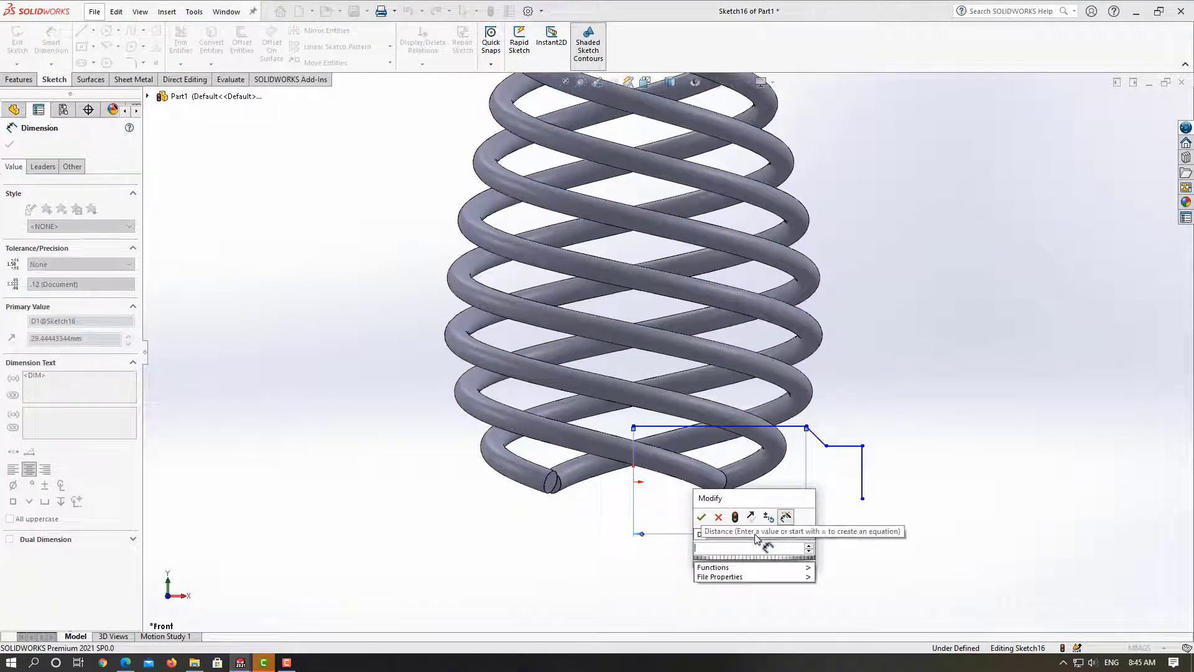
key("Return")
key("Escape")
left_click(80, 30)
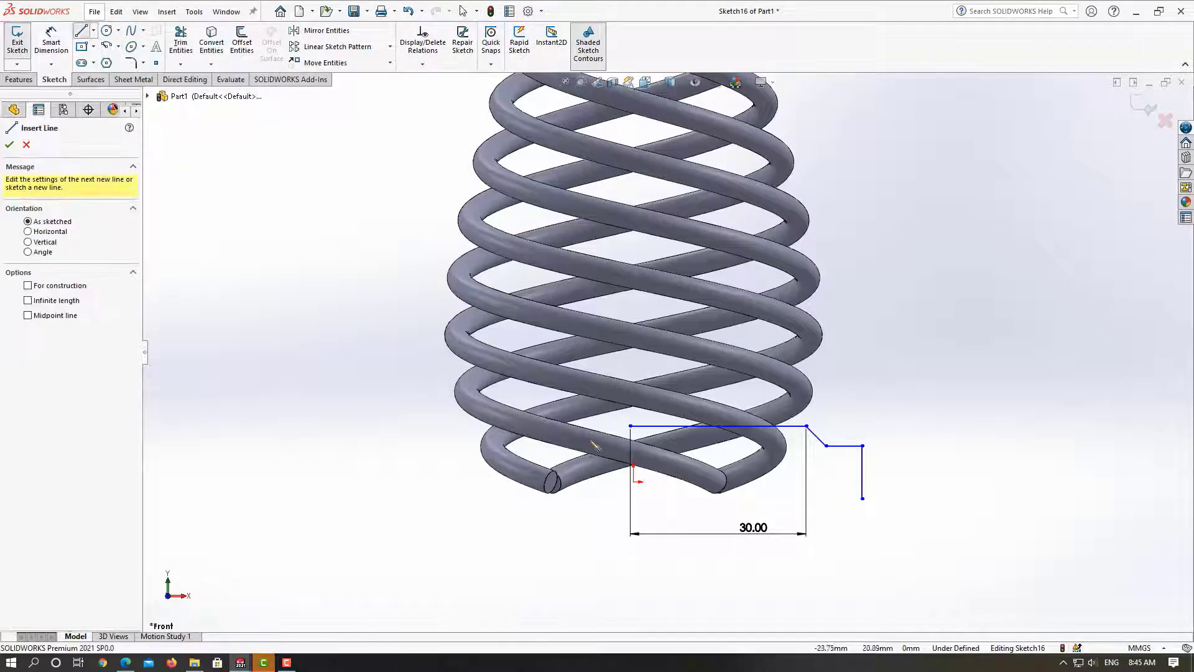
left_click_drag(632, 426, 633, 503)
scroll(630, 534, "up", 3)
key("Escape")
left_click(632, 404)
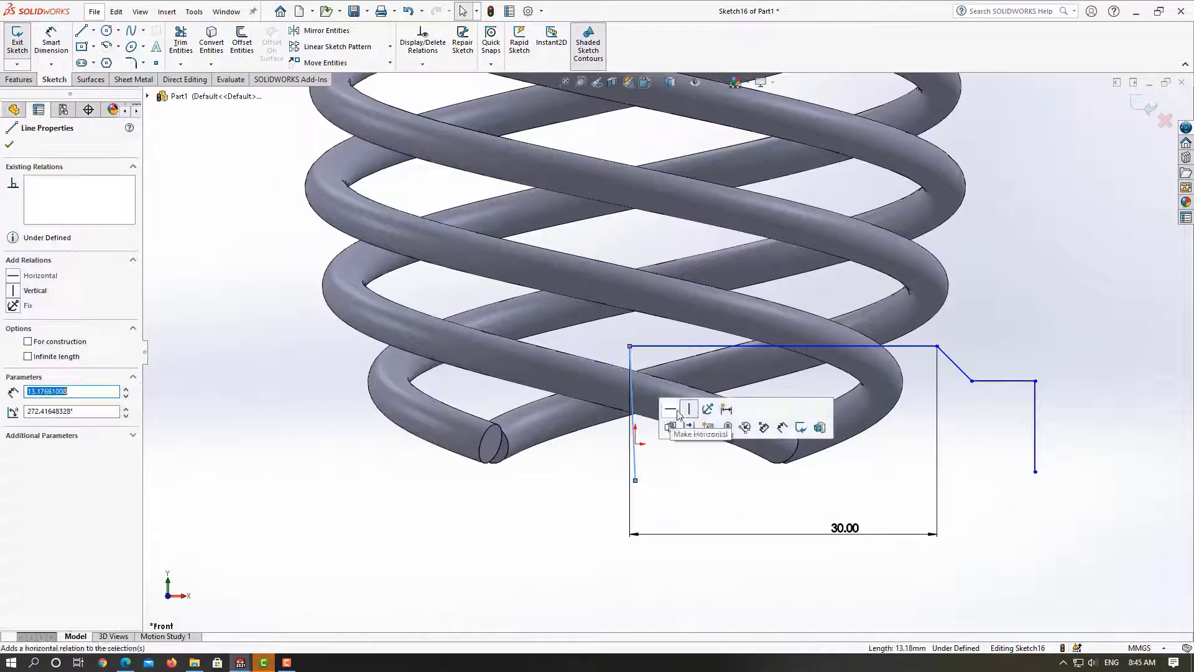
left_click(689, 409)
left_click(631, 479)
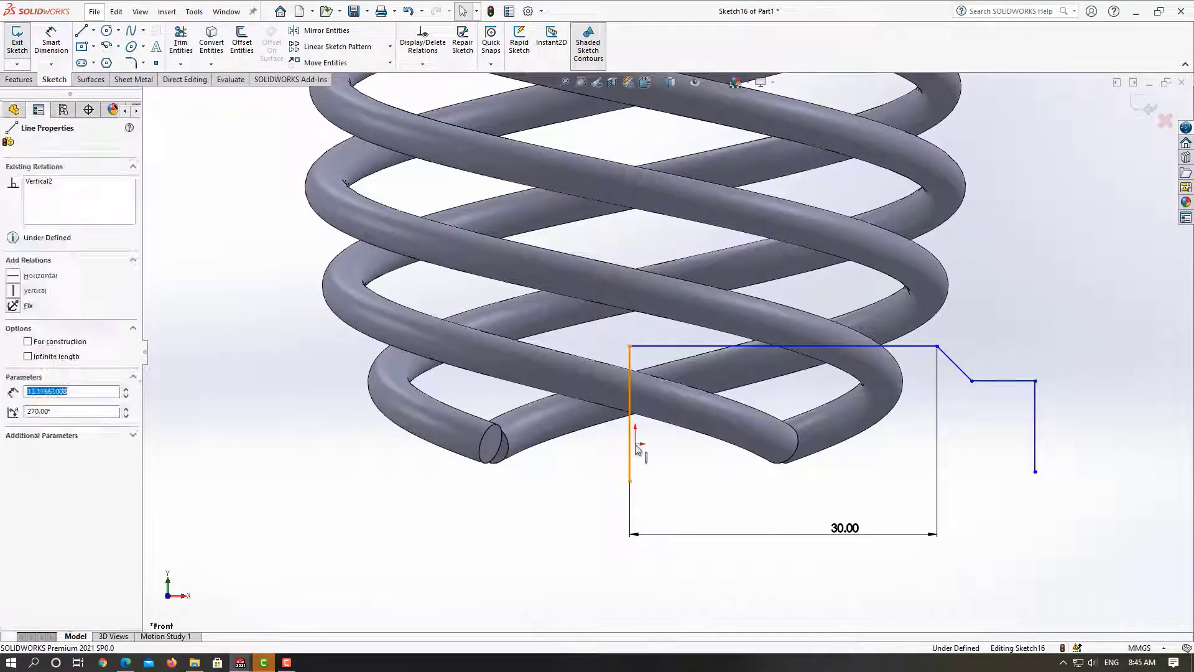
scroll(423, 262, "down", 3)
Dimension the sloped line at 30° and close the profile with a horizontal bottom line
left_click(62, 39)
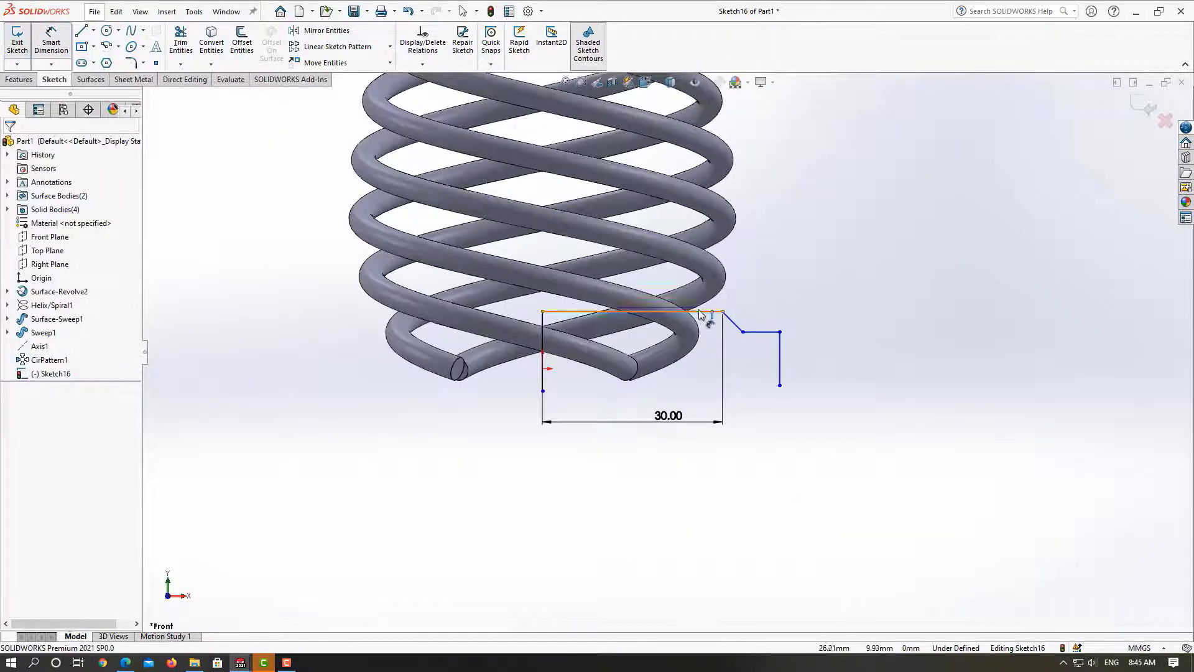
left_click(737, 325)
left_click(684, 311)
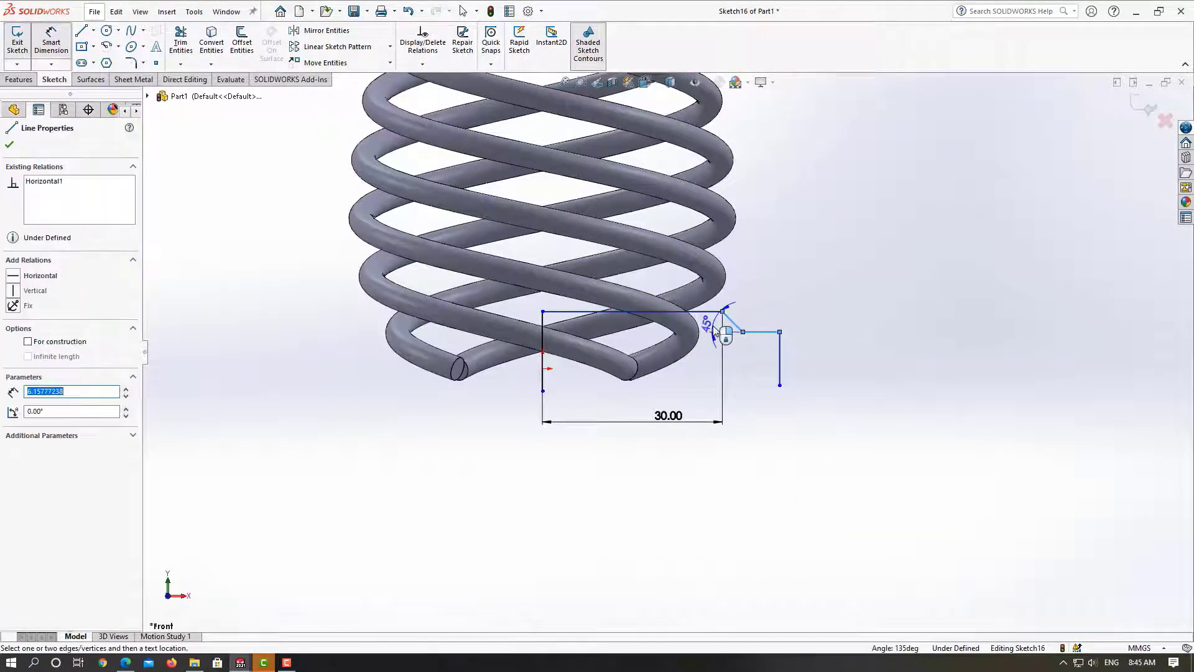
type("30")
key("Return")
scroll(758, 403, "down", 2)
key("l")
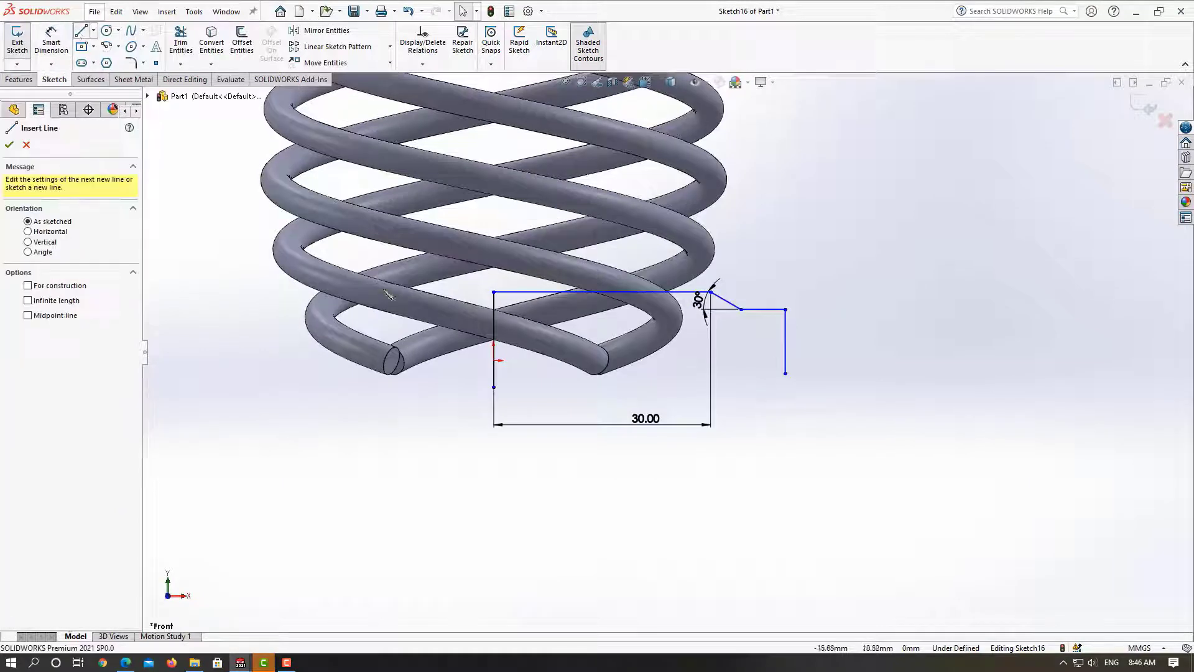
left_click(493, 387)
left_click(786, 374)
key("Escape")
left_click(679, 371)
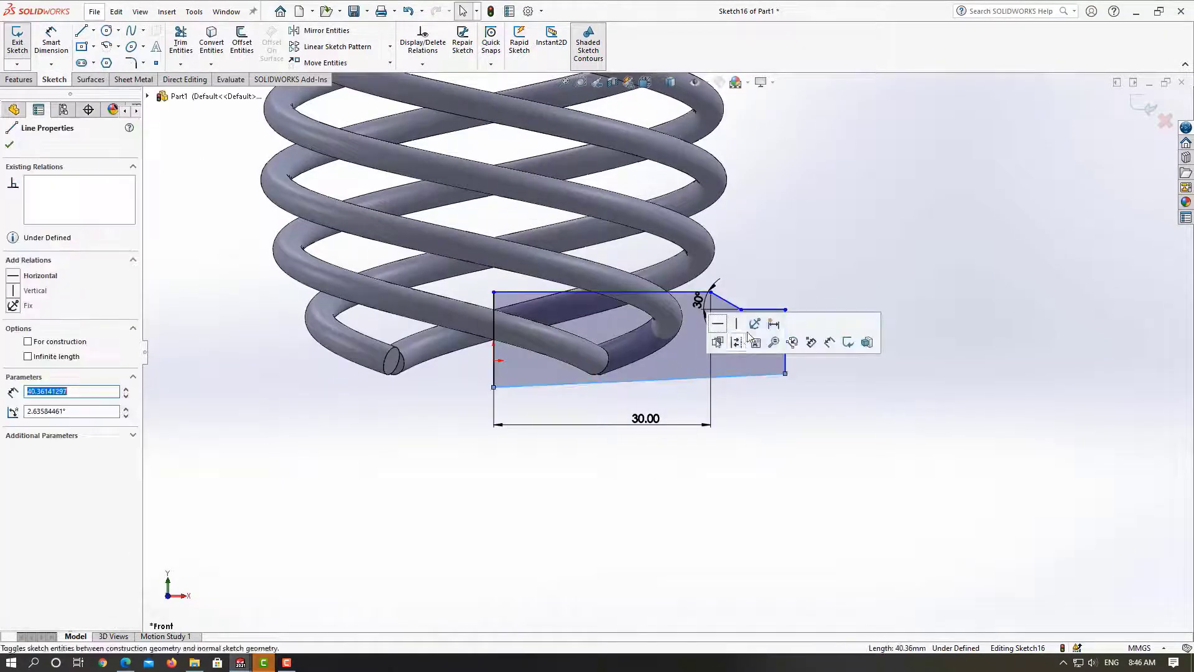
left_click(722, 322)
Dimension the short top-right line 4 mm and the right vertical edge 6 mm
key("Escape")
left_click(51, 39)
left_click(765, 309)
left_click(768, 274)
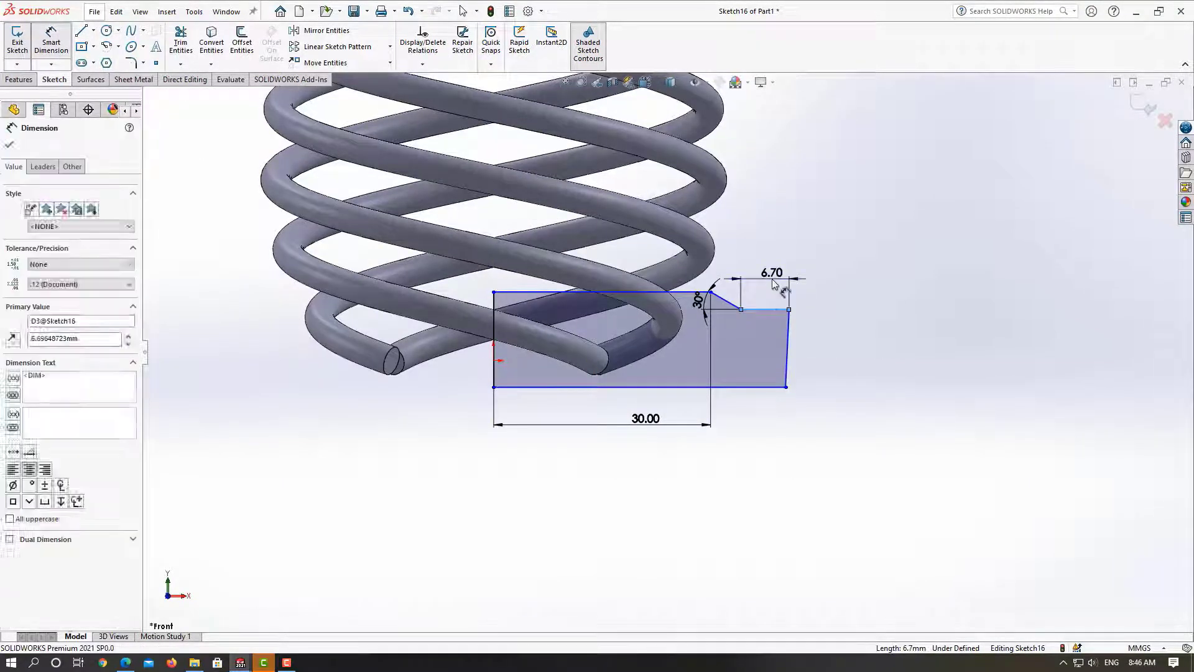
type("4")
key("Return")
left_click(51, 40)
left_click(768, 348)
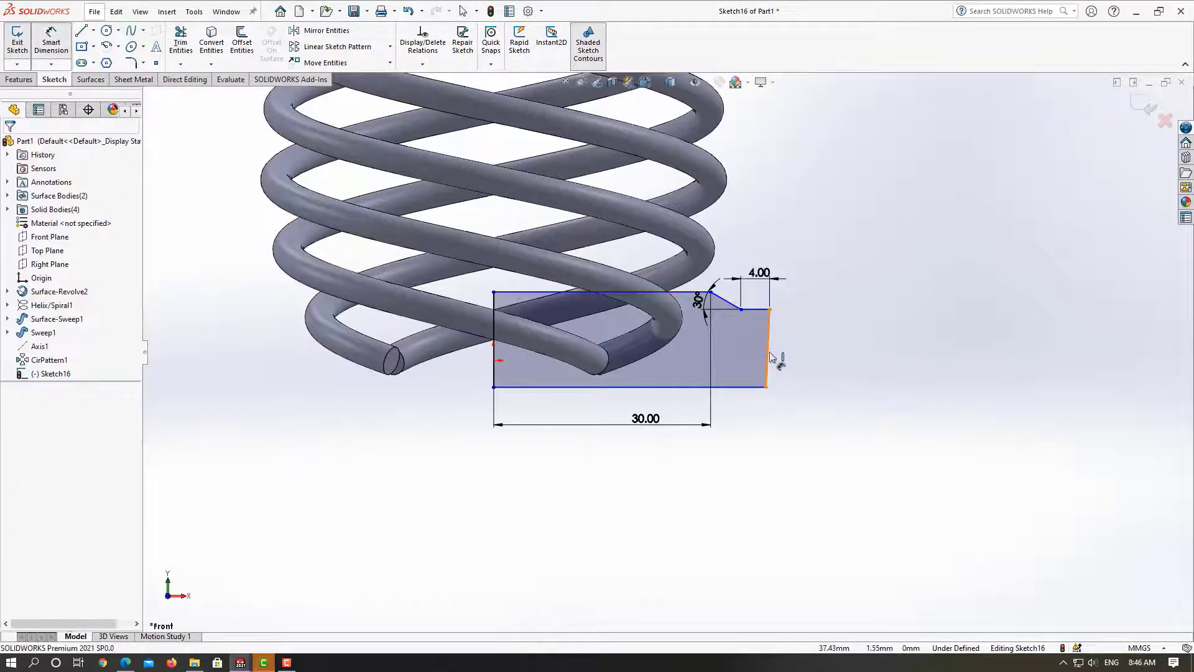
left_click(814, 360)
type("6")
key("Return")
key("Escape")
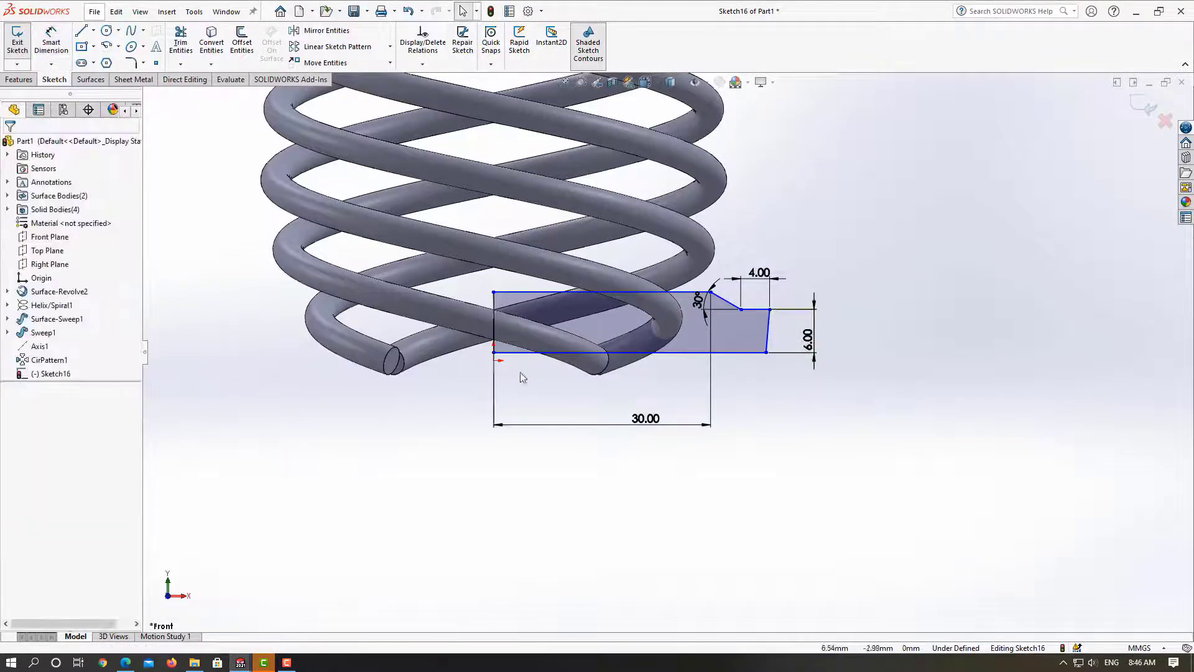
Reposition the left corners and dimension the top edge 4 mm from the origin
left_click_drag(494, 352, 496, 393)
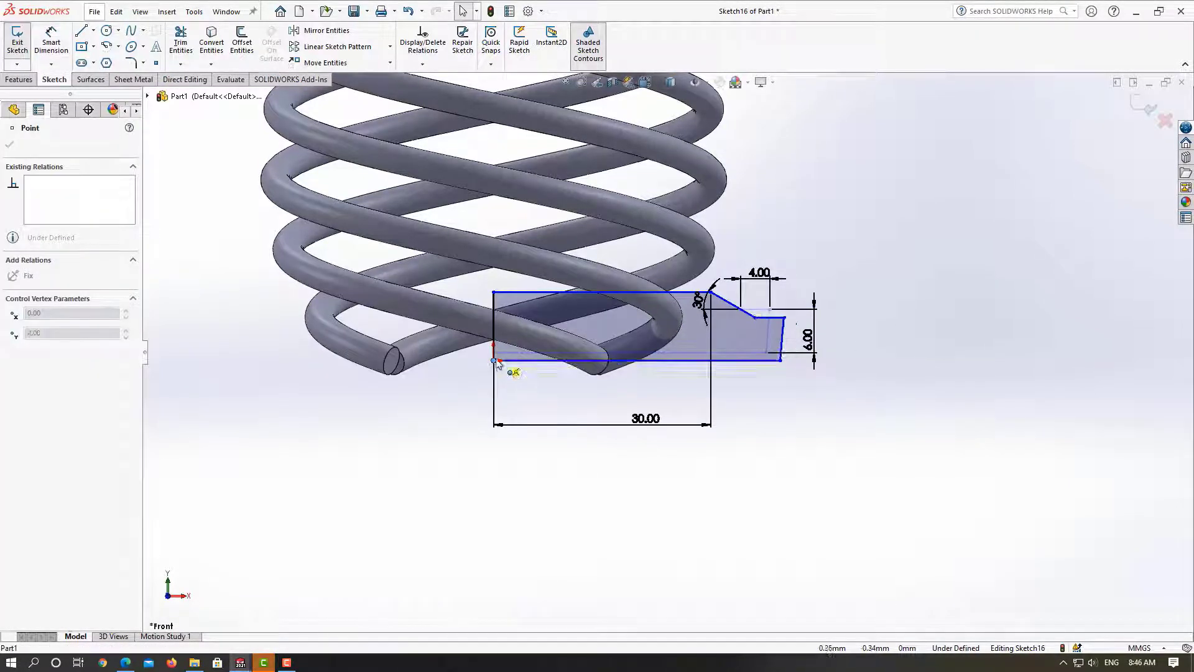
left_click(741, 464)
left_click_drag(494, 292, 501, 301)
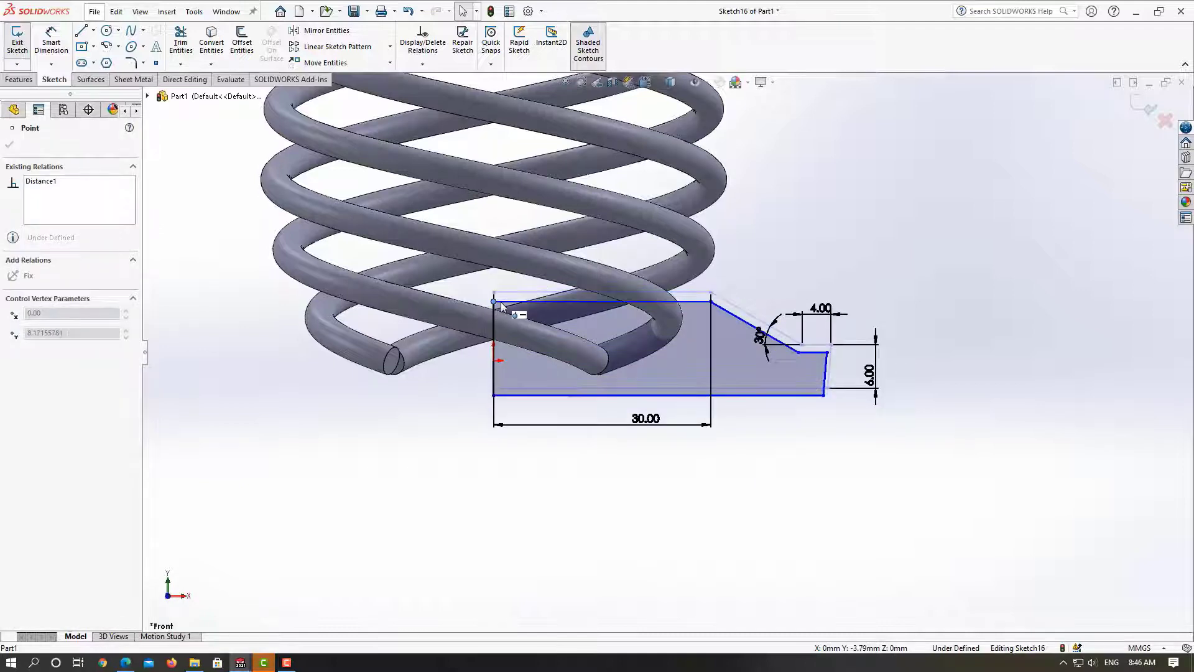
left_click(494, 361)
key("Escape")
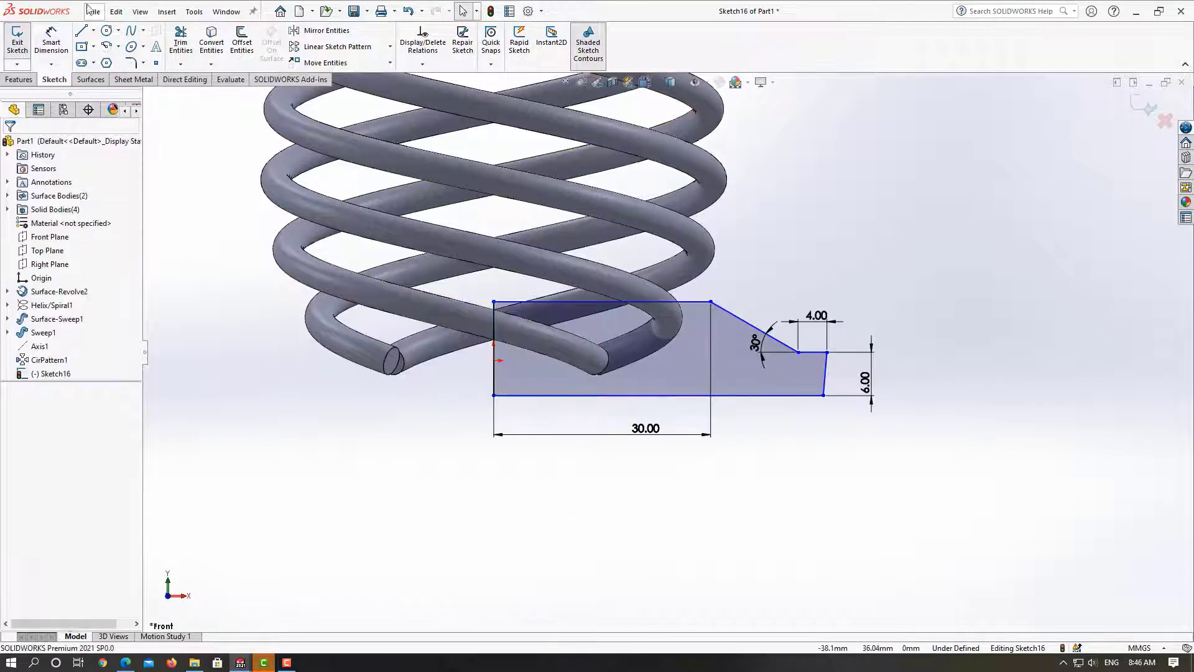
key("d")
left_click(560, 302)
left_click(493, 361)
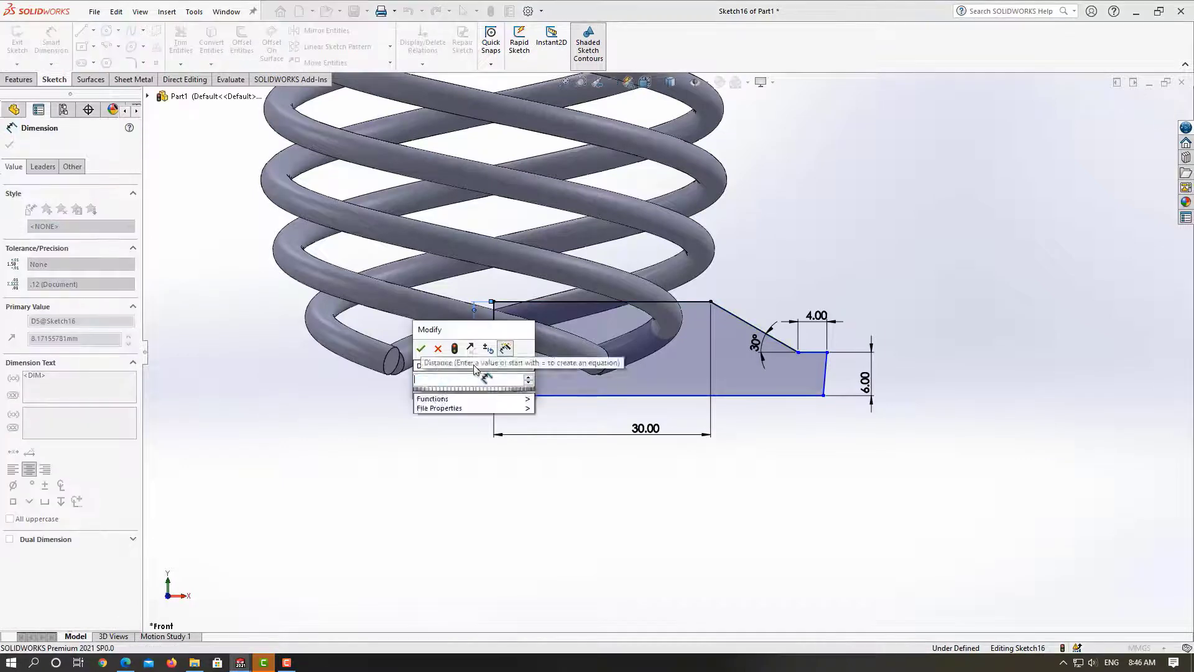
type("4")
key("Return")
key("Escape")
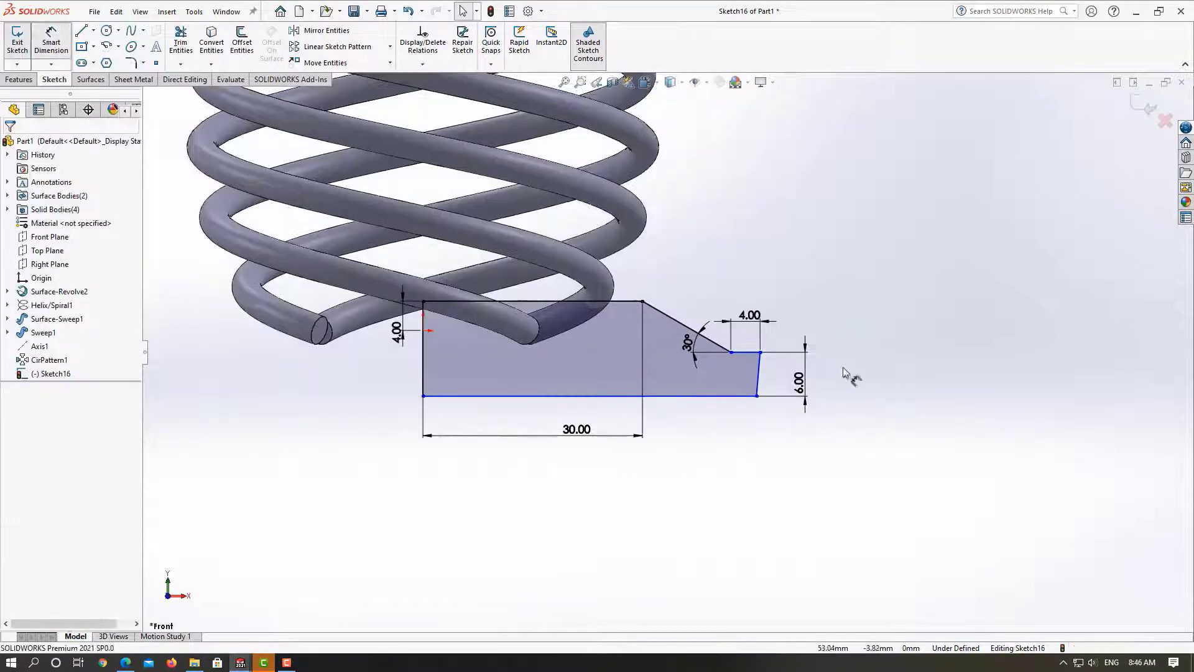
Add the 8 mm overall height dimension to fully define the profile
left_click(760, 376)
key("Escape")
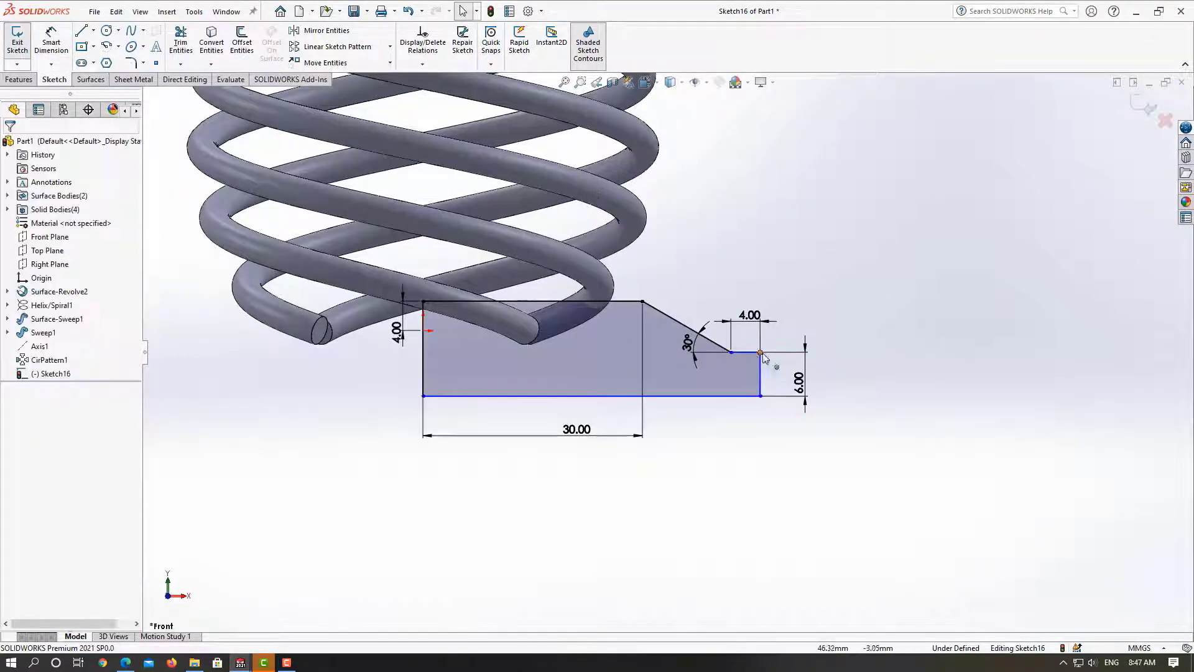
left_click_drag(760, 355, 757, 352)
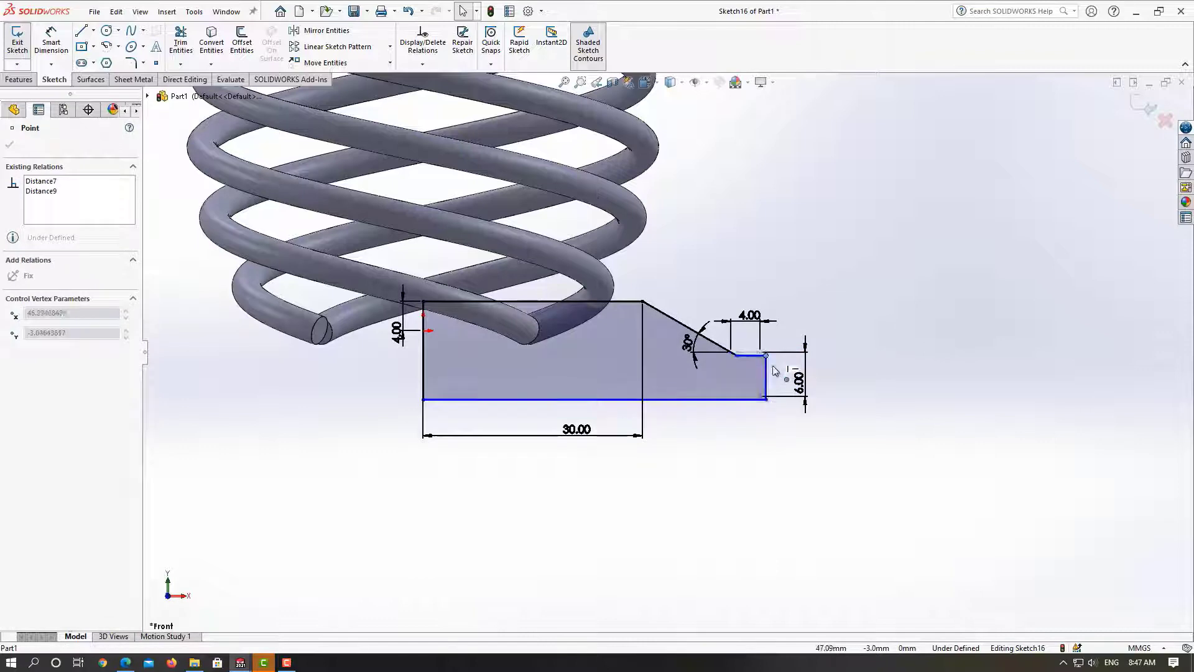
left_click(421, 362)
type("8")
key("Return")
key("Escape")
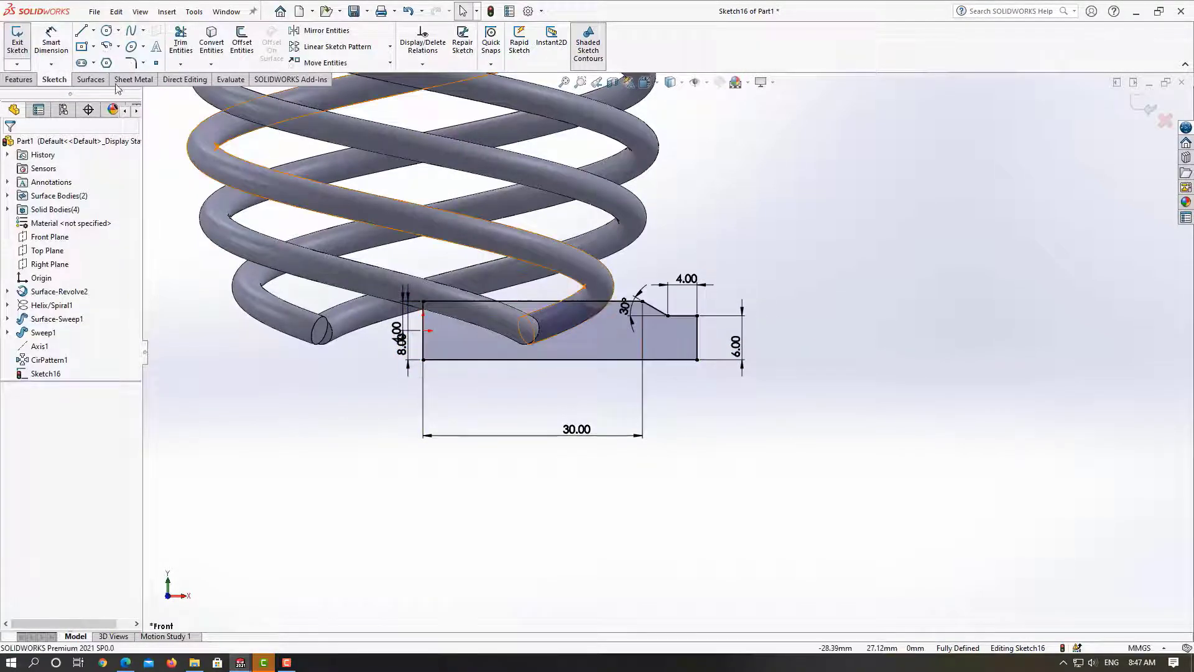
left_click(131, 63)
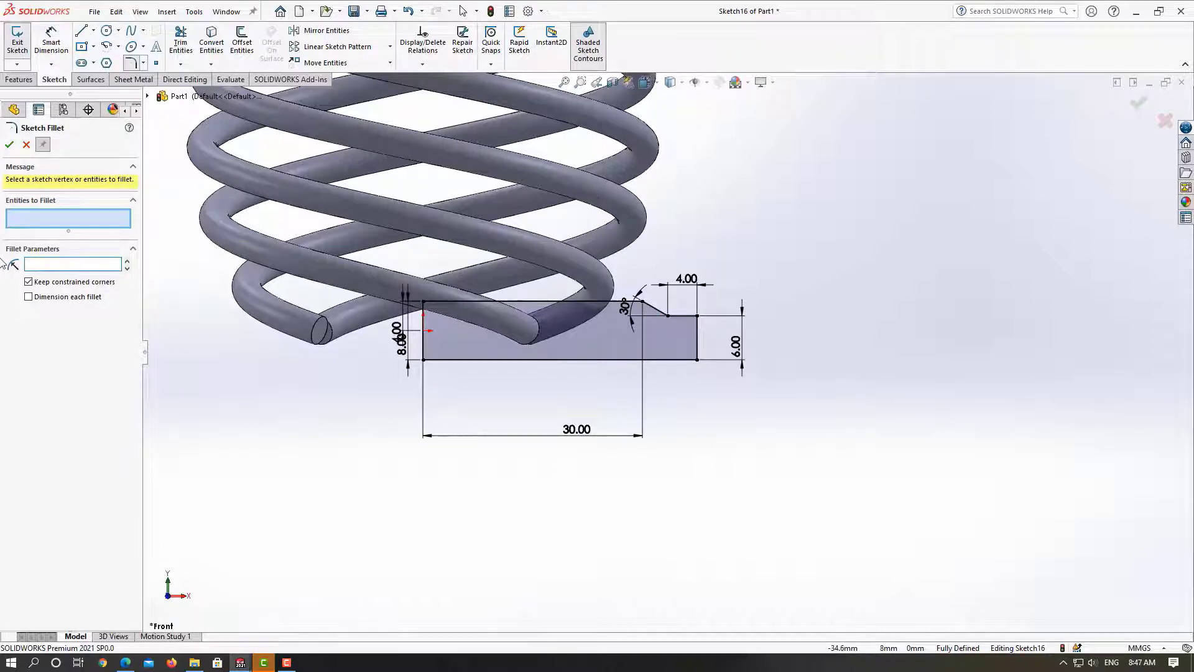
Fillet the two step corners and the top- and bottom-right corners of Sketch16 at 2 mm
scroll(616, 304, "down", 3)
left_click(678, 299)
left_click(734, 329)
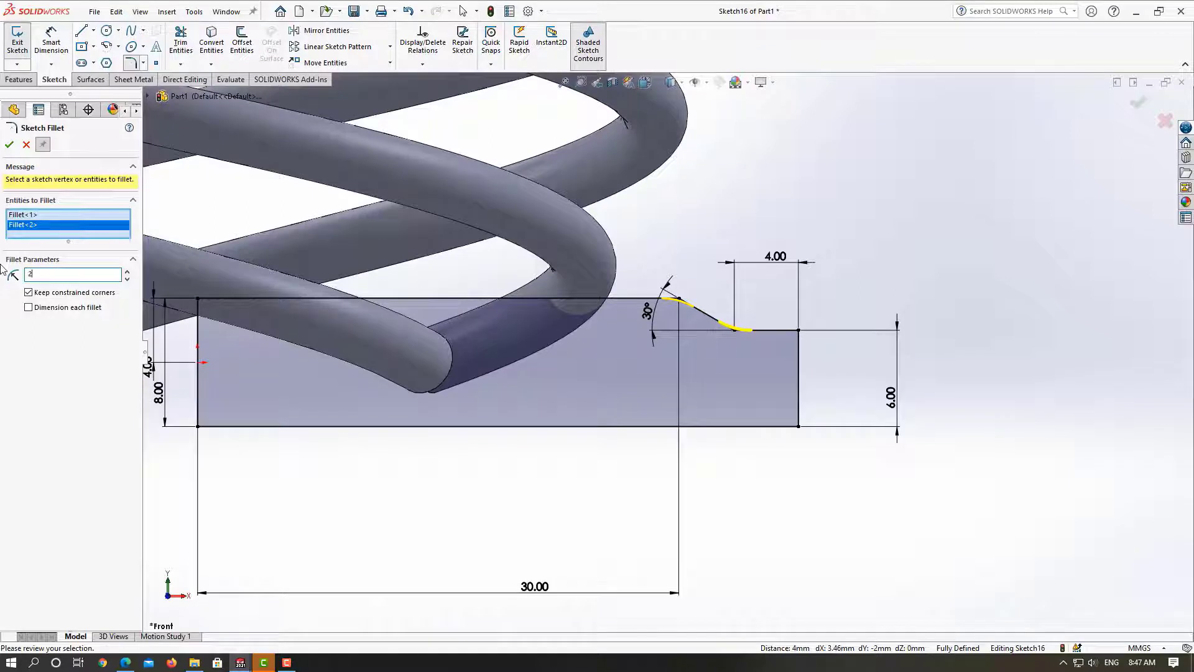
left_click(798, 330)
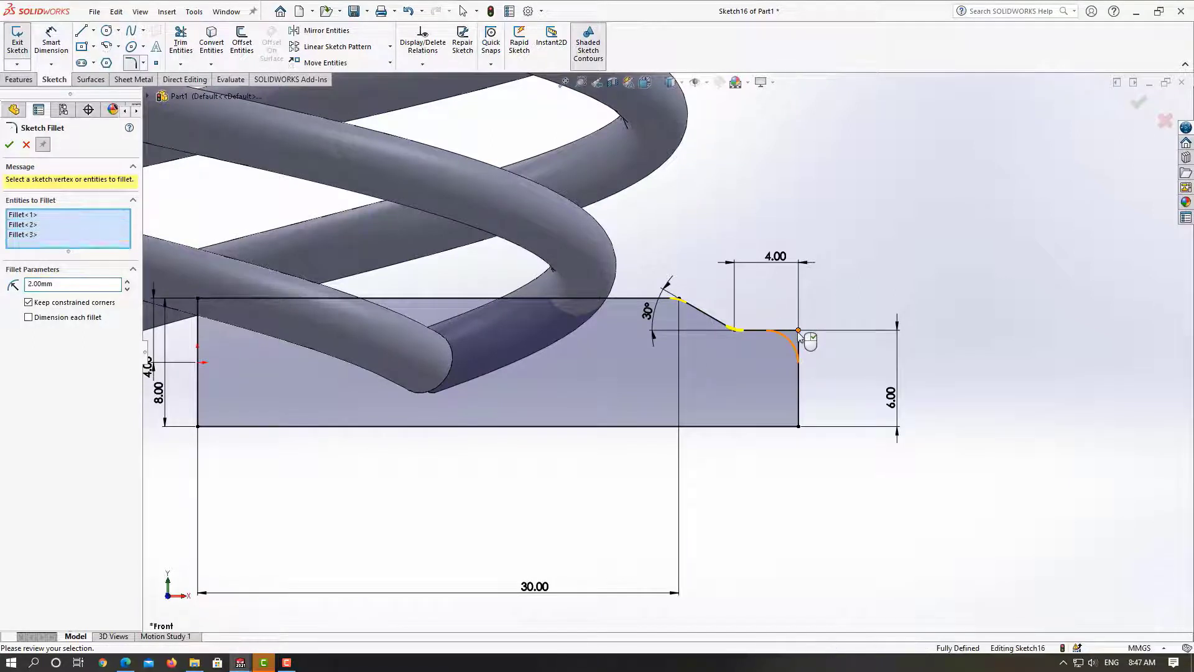
left_click(799, 427)
left_click(10, 145)
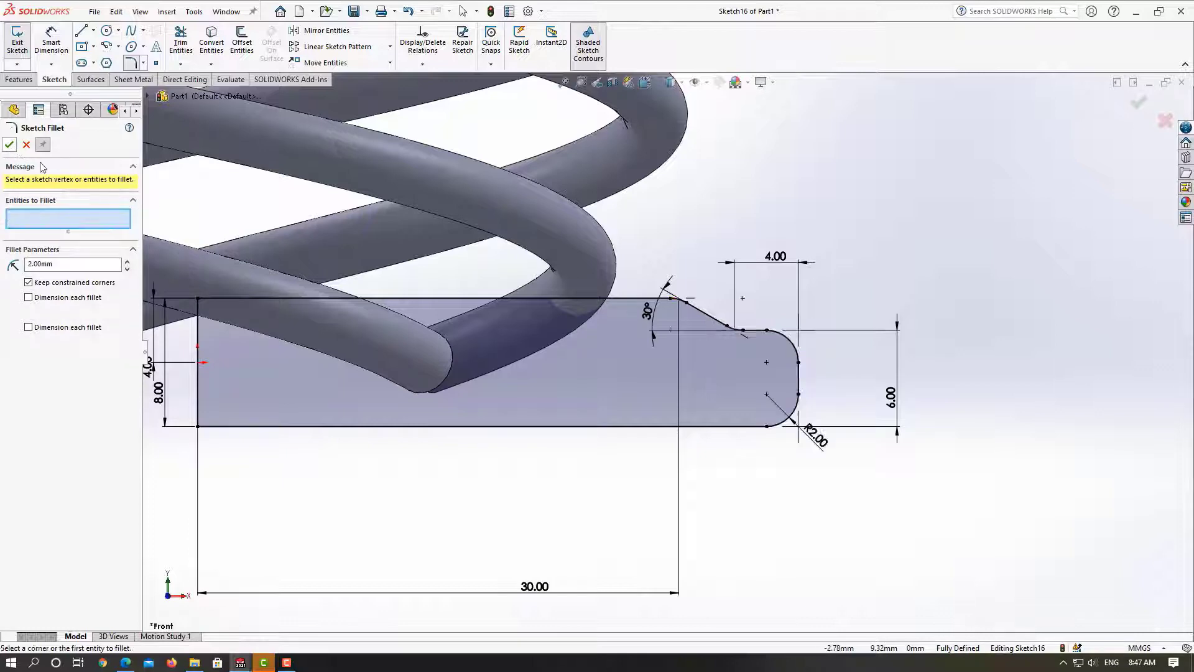
scroll(715, 199, "up", 1)
scroll(772, 224, "up", 3)
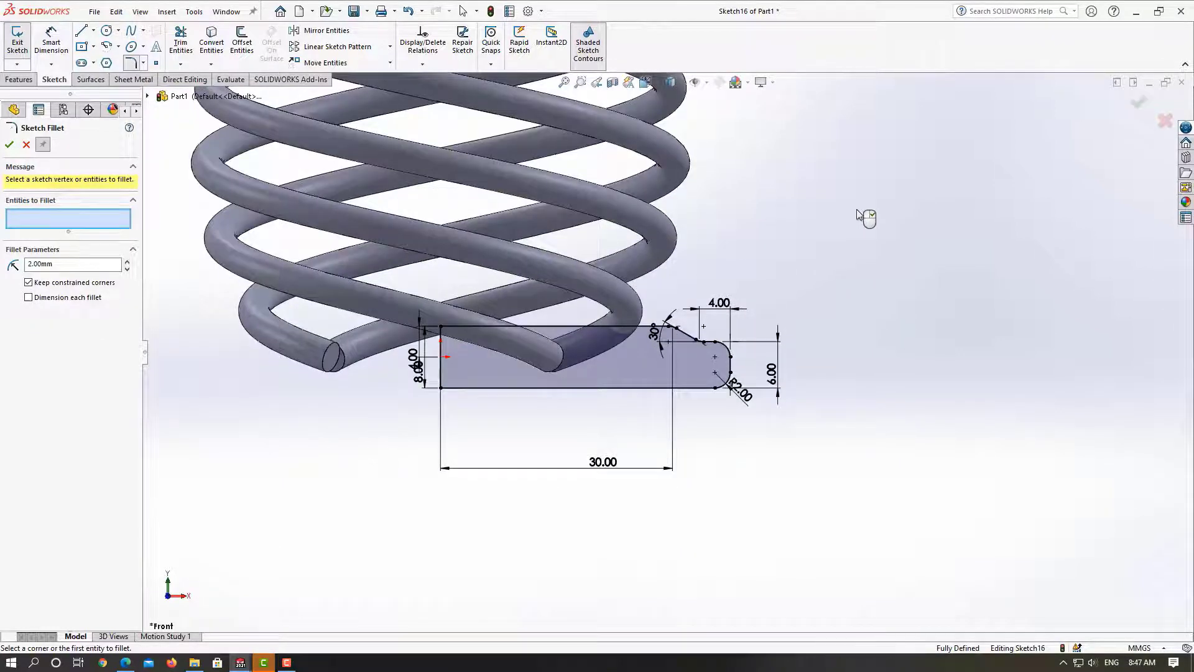
right_click(859, 215)
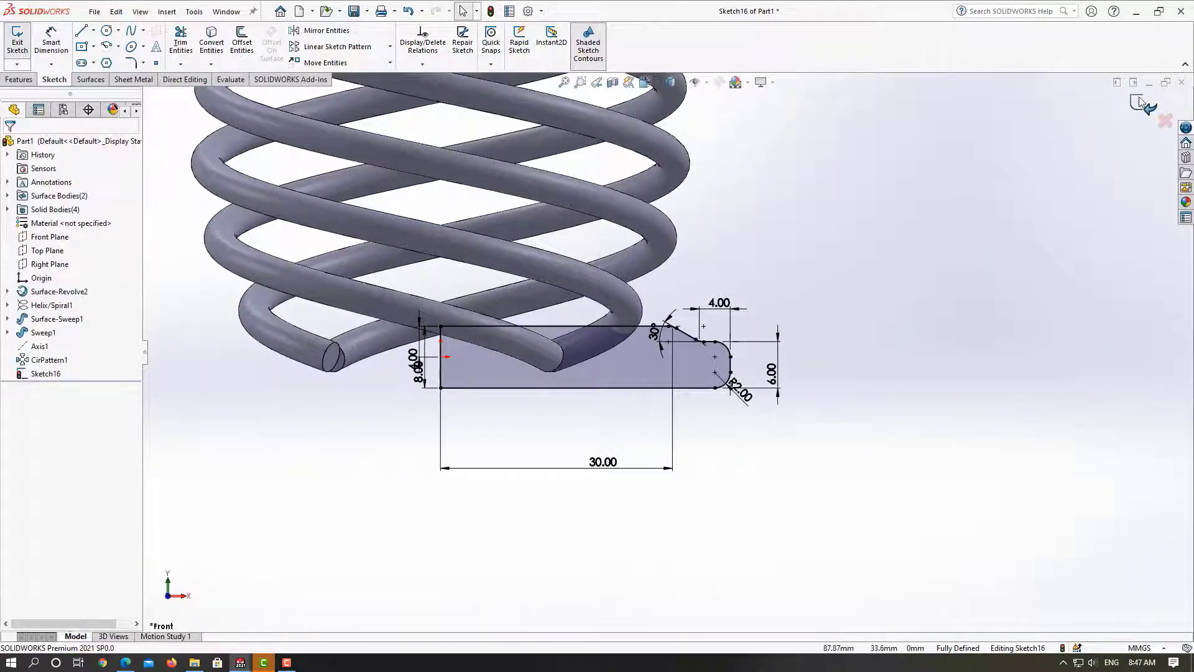
Revolve Sketch16 360° about its vertical line into Revolve1, then inspect the ridged base
mouse_move(783, 252)
middle_mouse_down()
mouse_move(751, 286)
mouse_move(643, 196)
middle_mouse_up()
left_click(60, 47)
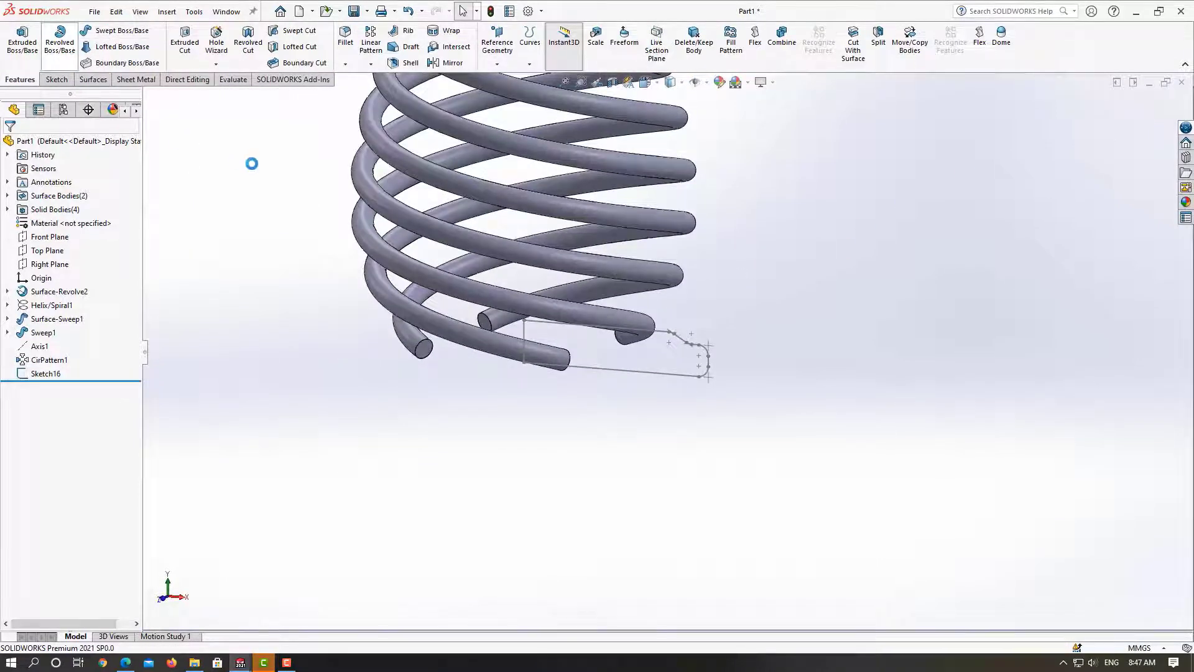
left_click(523, 338)
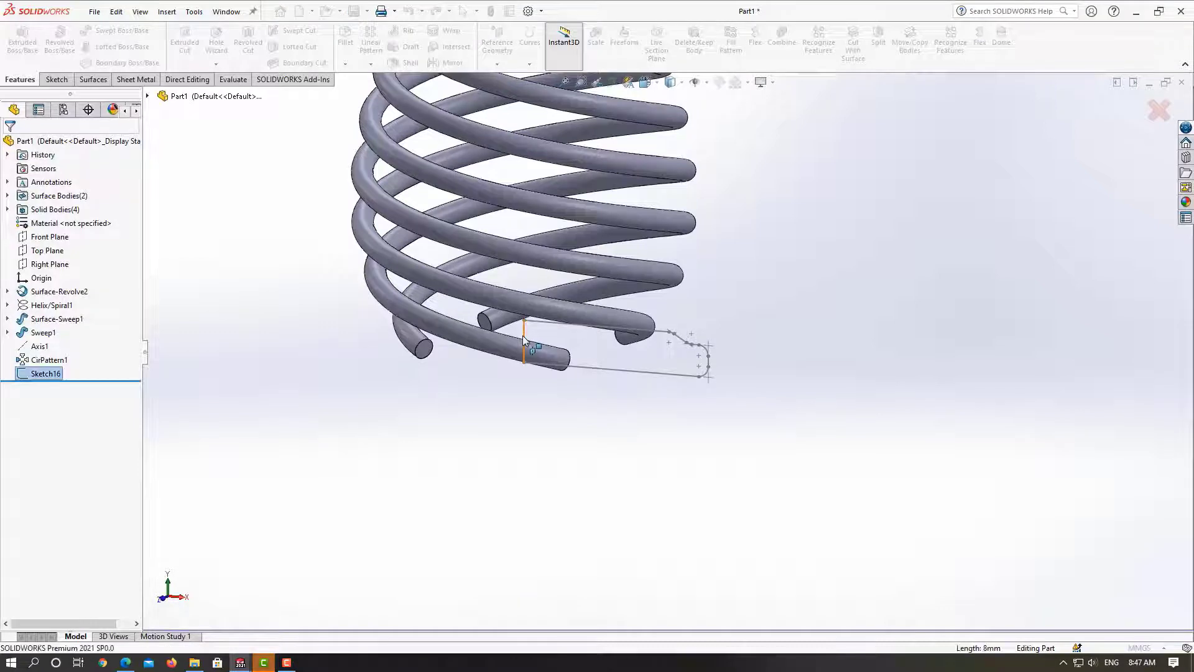
middle_click_drag(356, 291, 346, 298)
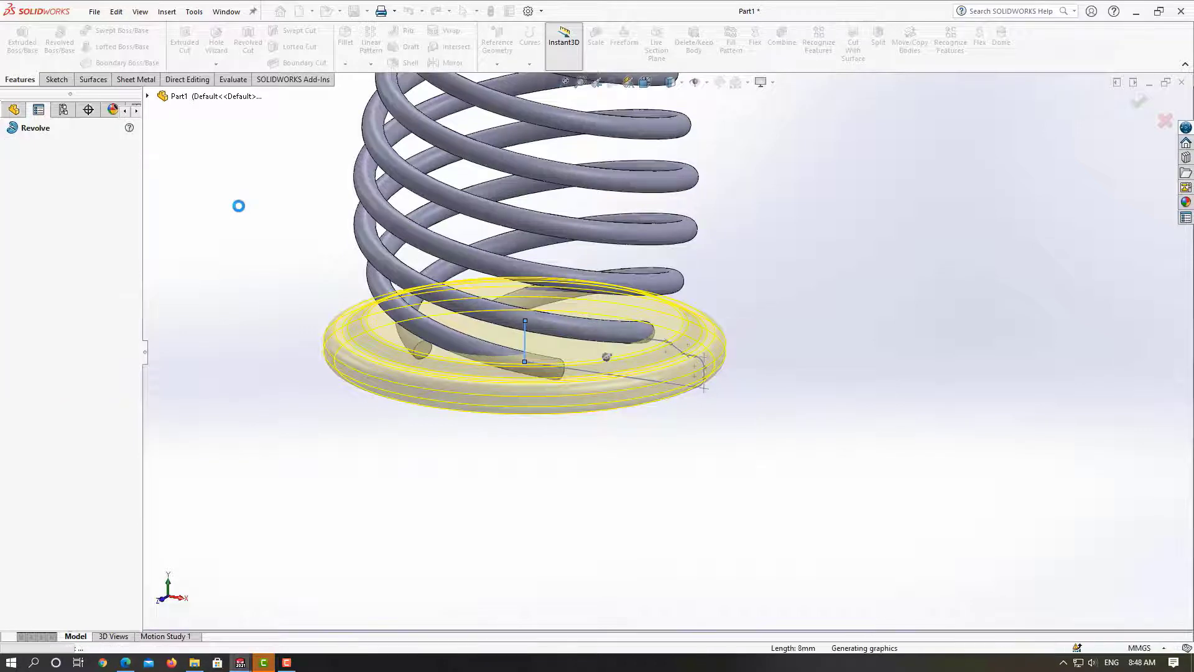
mouse_move(288, 241)
middle_mouse_down()
mouse_move(384, 224)
mouse_move(367, 279)
middle_mouse_up()
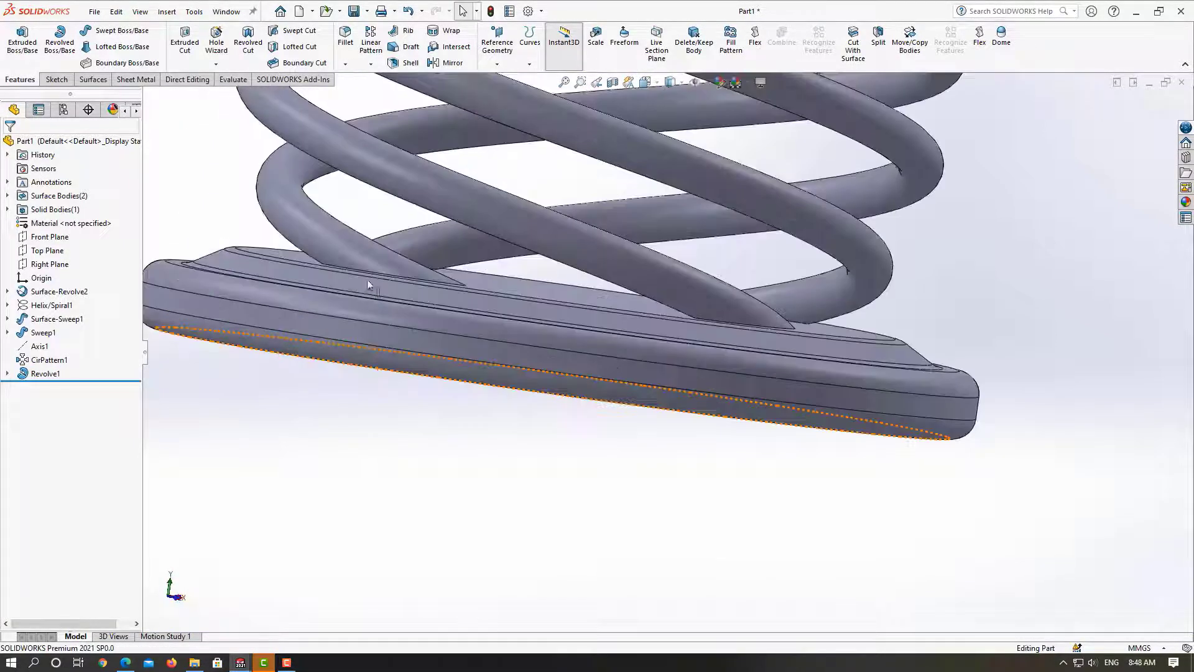
scroll(575, 280, "up", 5)
mouse_move(575, 280)
middle_mouse_down()
mouse_move(728, 266)
mouse_move(719, 226)
middle_mouse_up()
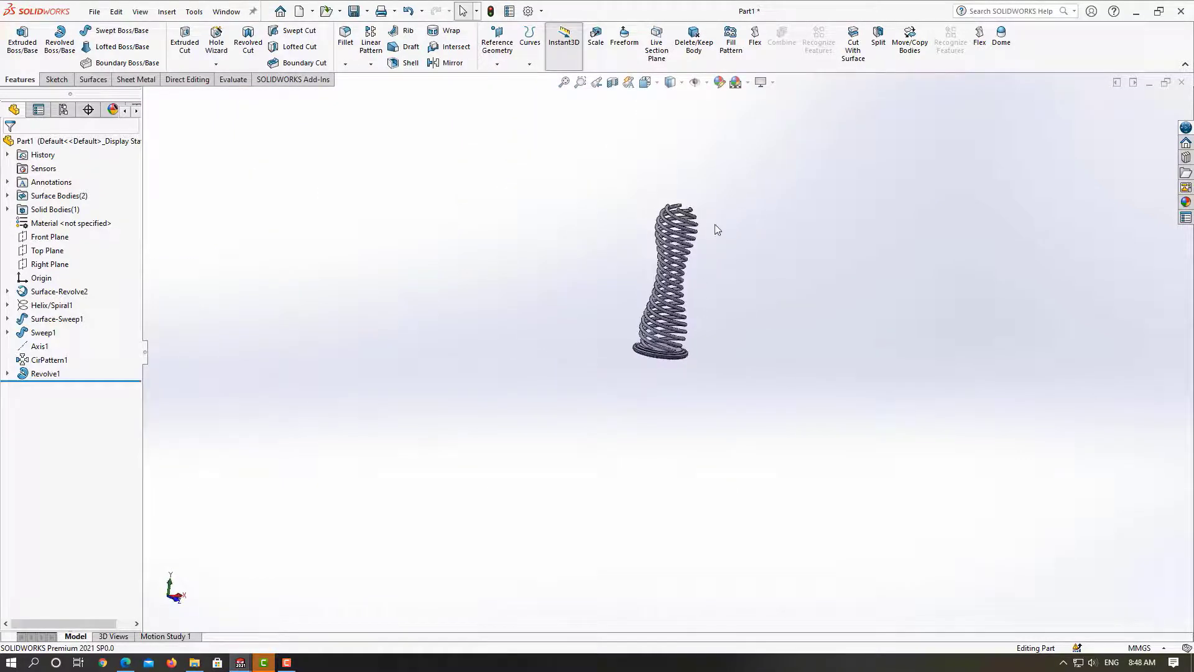
scroll(715, 224, "down", 3)
scroll(680, 222, "down", 3)
middle_click_drag(679, 229, 670, 243)
Create Plane1 offset 197 mm from the Top Plane near the spring's top
scroll(544, 288, "up", 5)
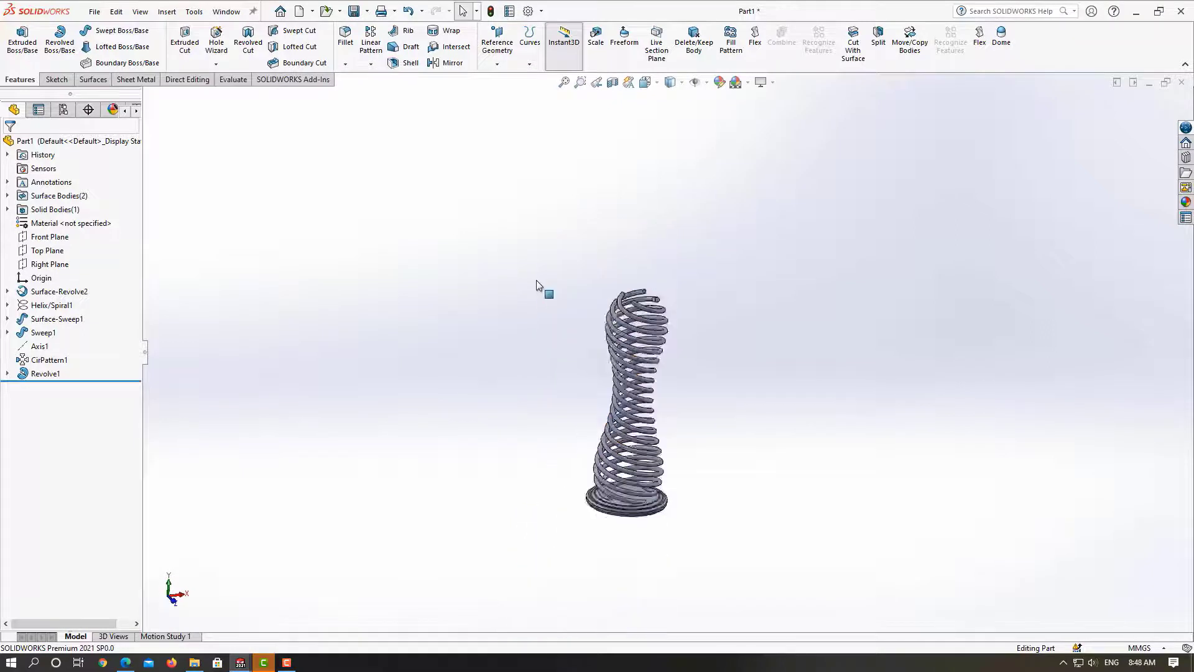
scroll(522, 280, "up", 2)
scroll(479, 235, "up", 2)
scroll(480, 235, "up", 2)
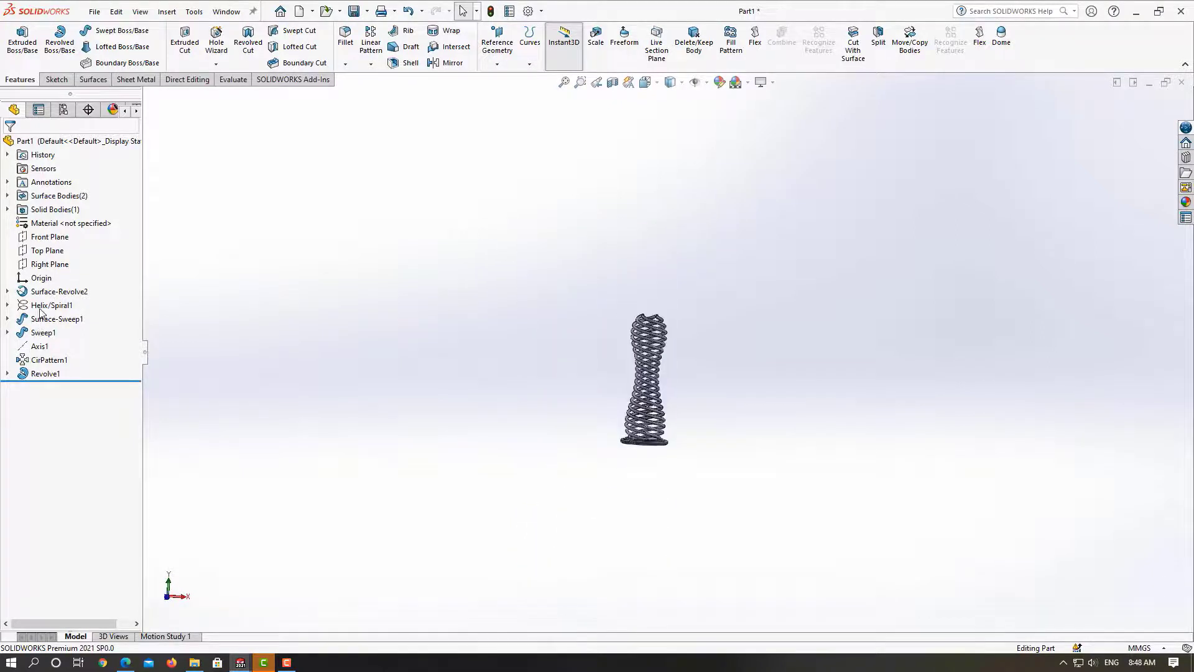
left_click(52, 266)
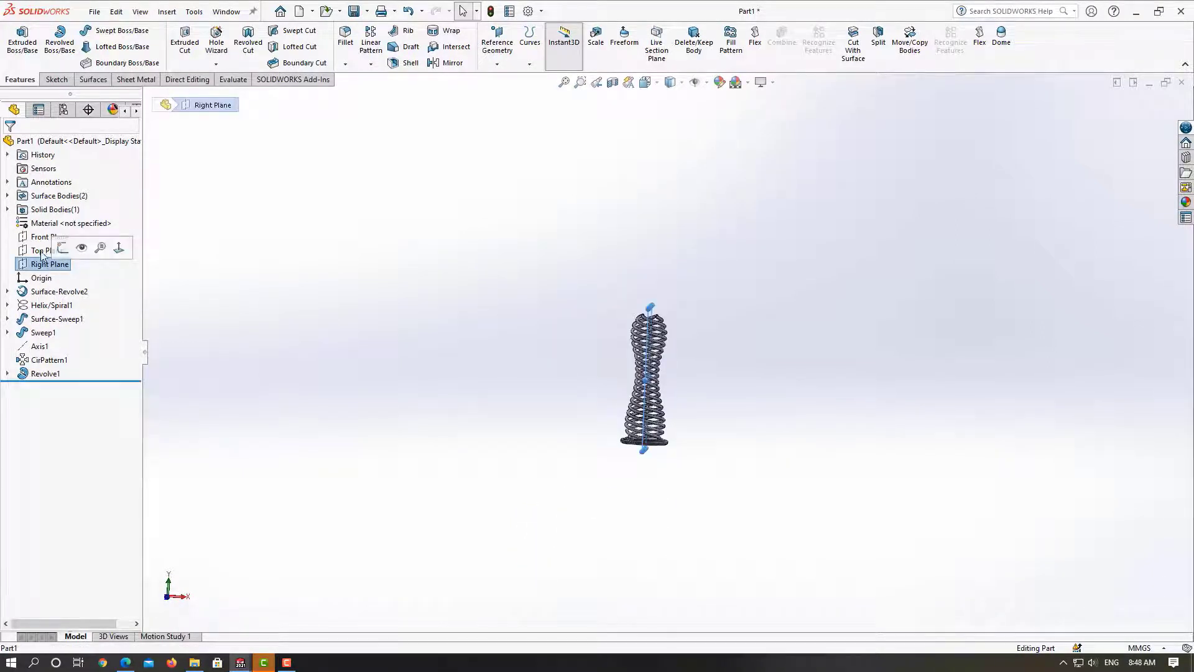
left_click(41, 251)
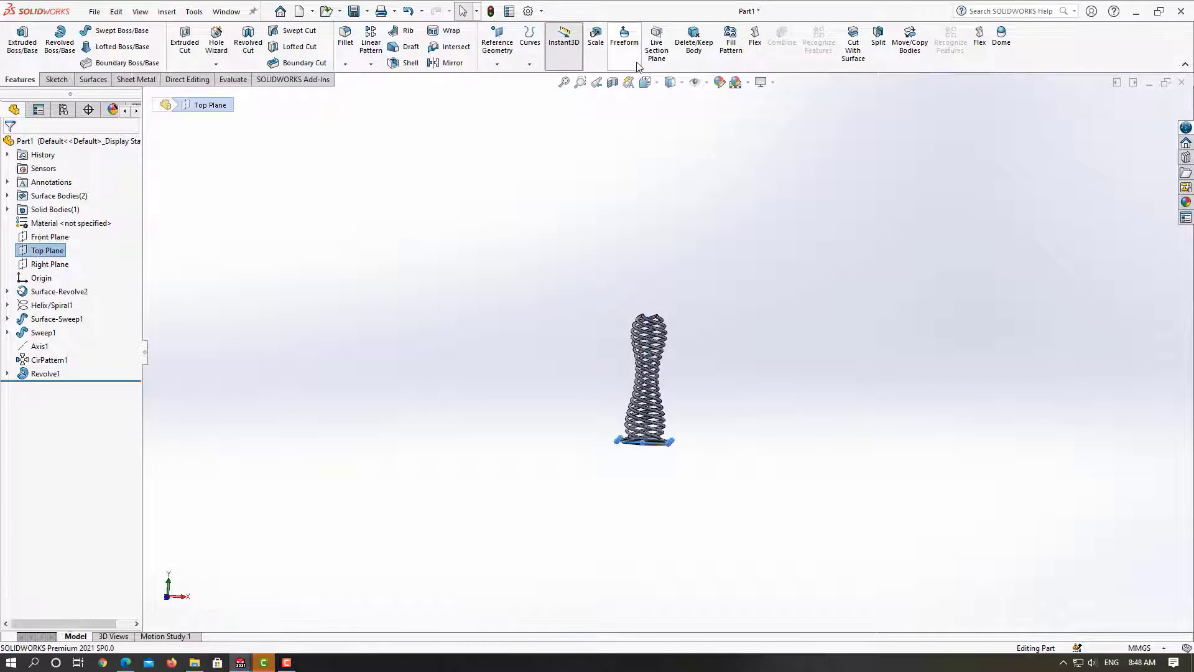
left_click(505, 65)
type("197")
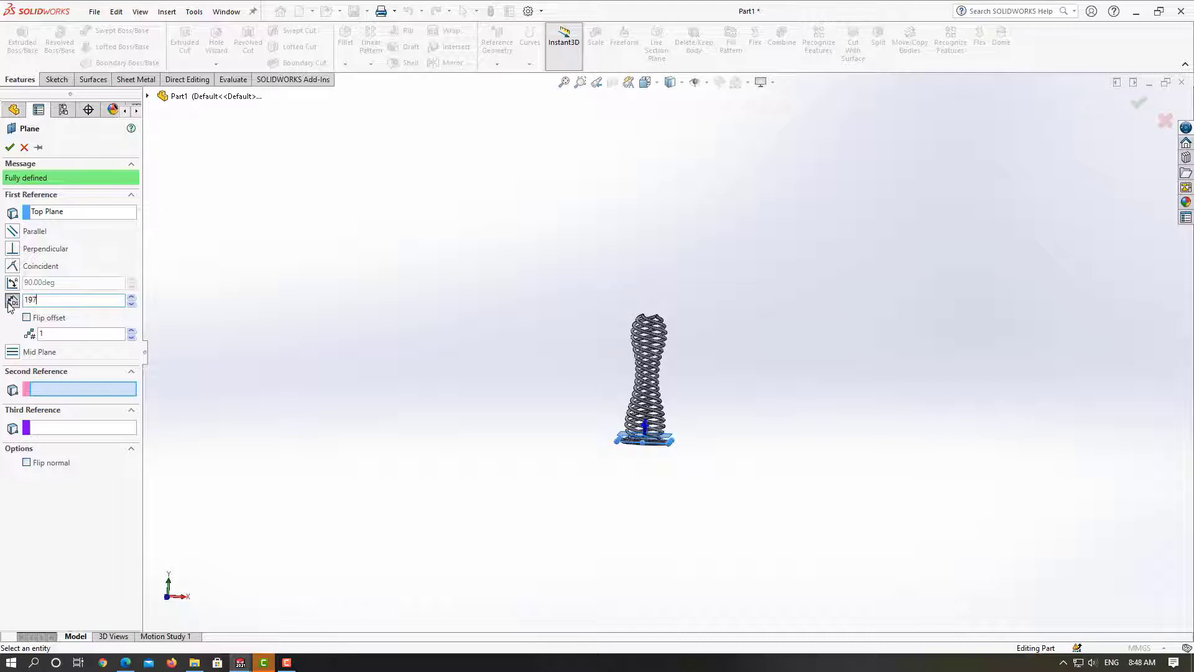
key("Return")
scroll(592, 281, "down", 5)
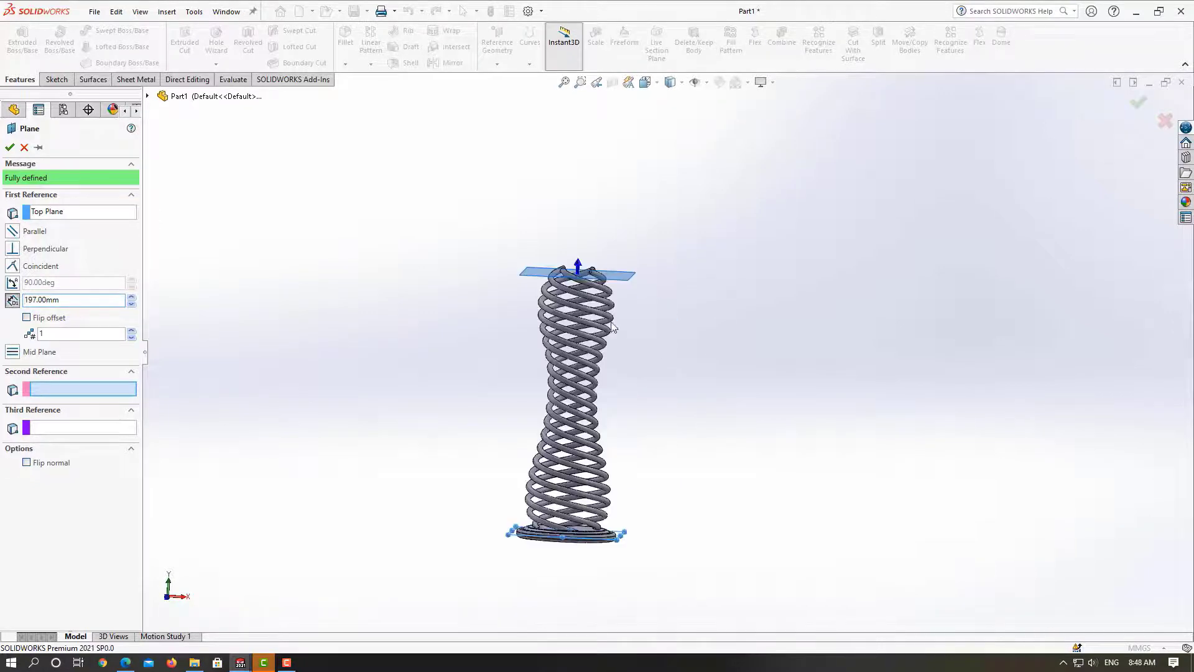
mouse_move(593, 281)
middle_mouse_down()
mouse_move(562, 266)
mouse_move(668, 280)
mouse_move(679, 307)
mouse_move(738, 304)
mouse_move(747, 319)
mouse_move(624, 306)
mouse_move(490, 323)
mouse_move(373, 280)
middle_mouse_up()
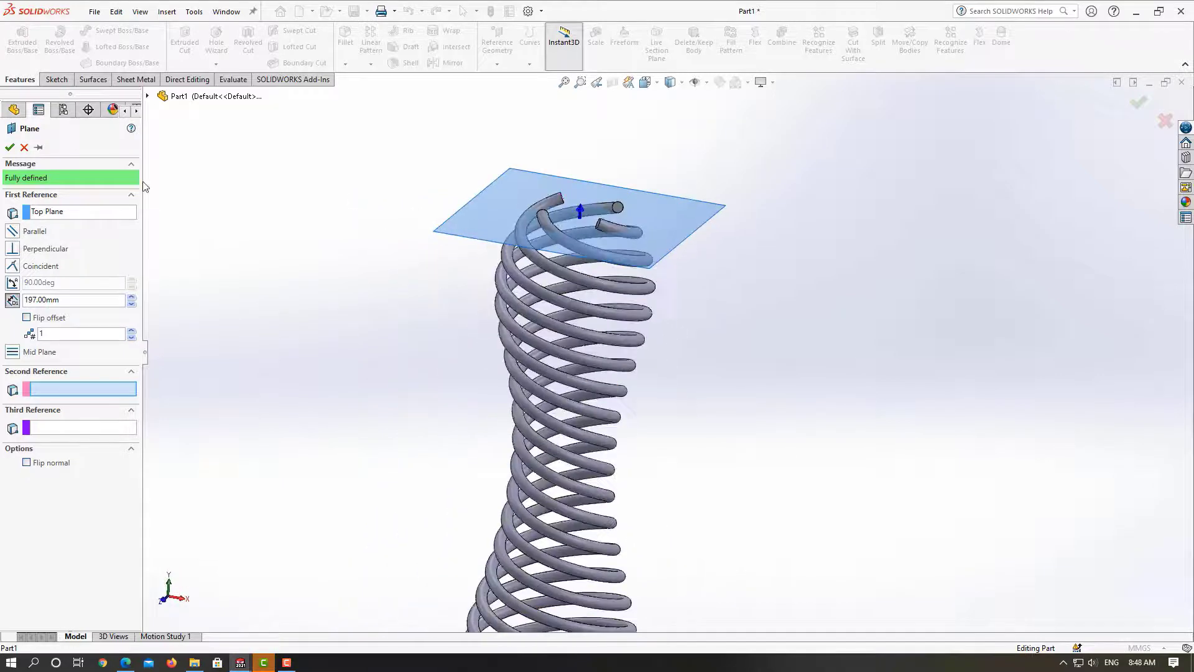
left_click(11, 151)
middle_click_drag(620, 266, 676, 294)
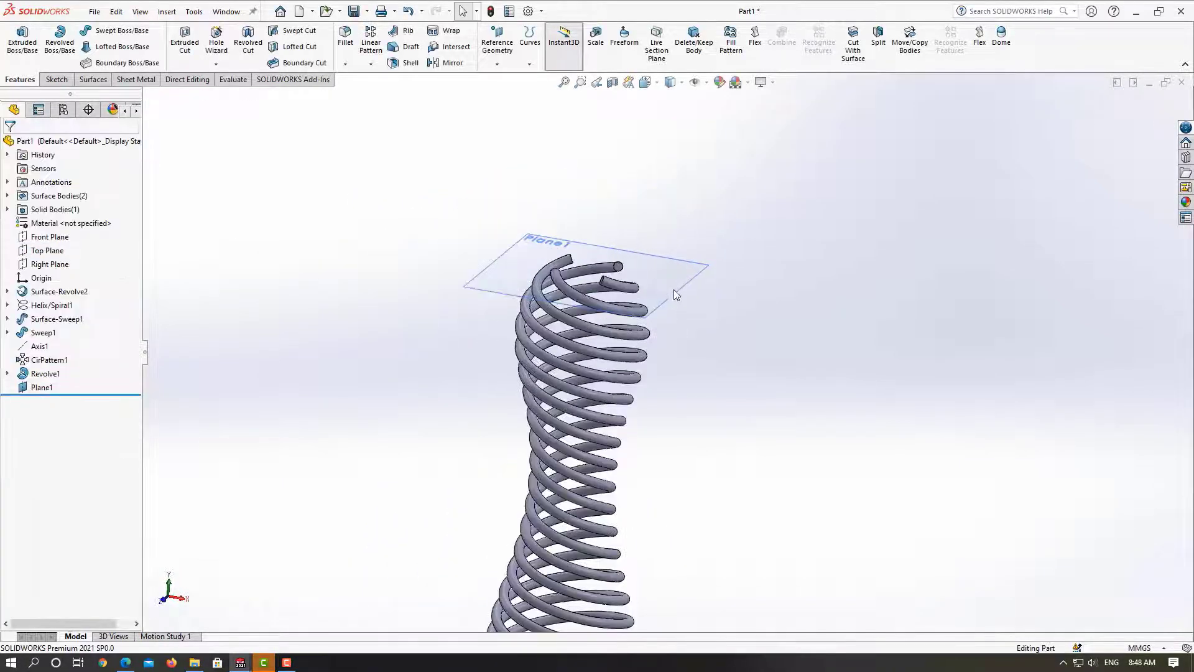
Start Sketch17 on Plane1 and draw a circle centred on the origin
left_click(676, 294)
left_click(715, 248)
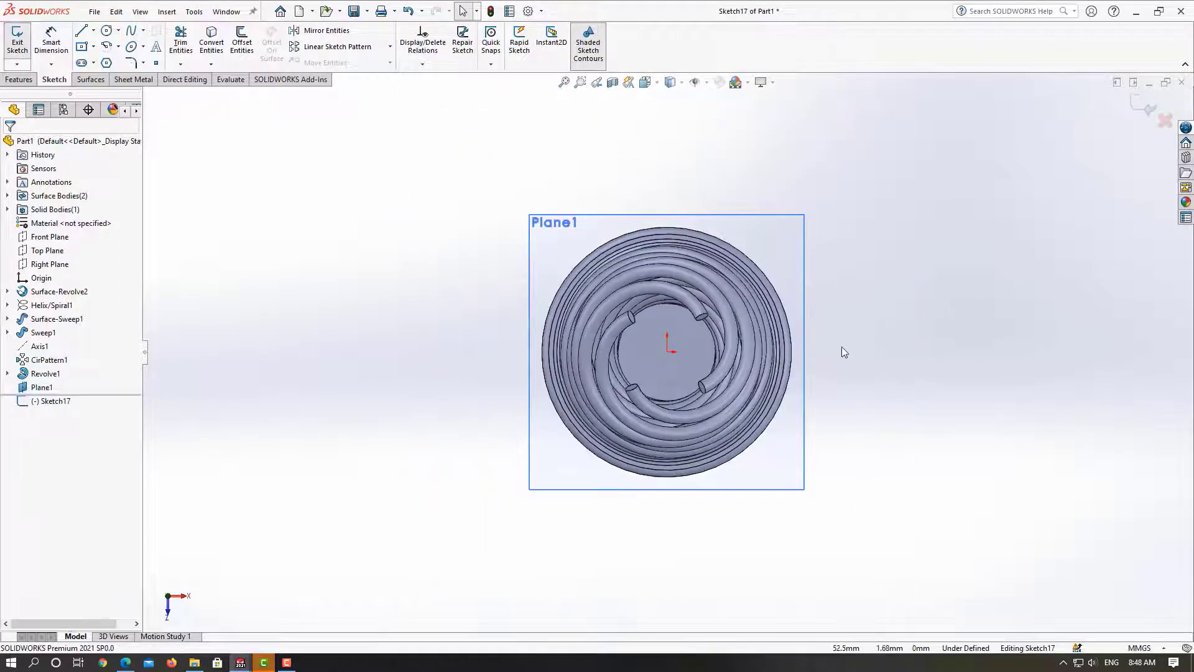
scroll(844, 352, "down", 2)
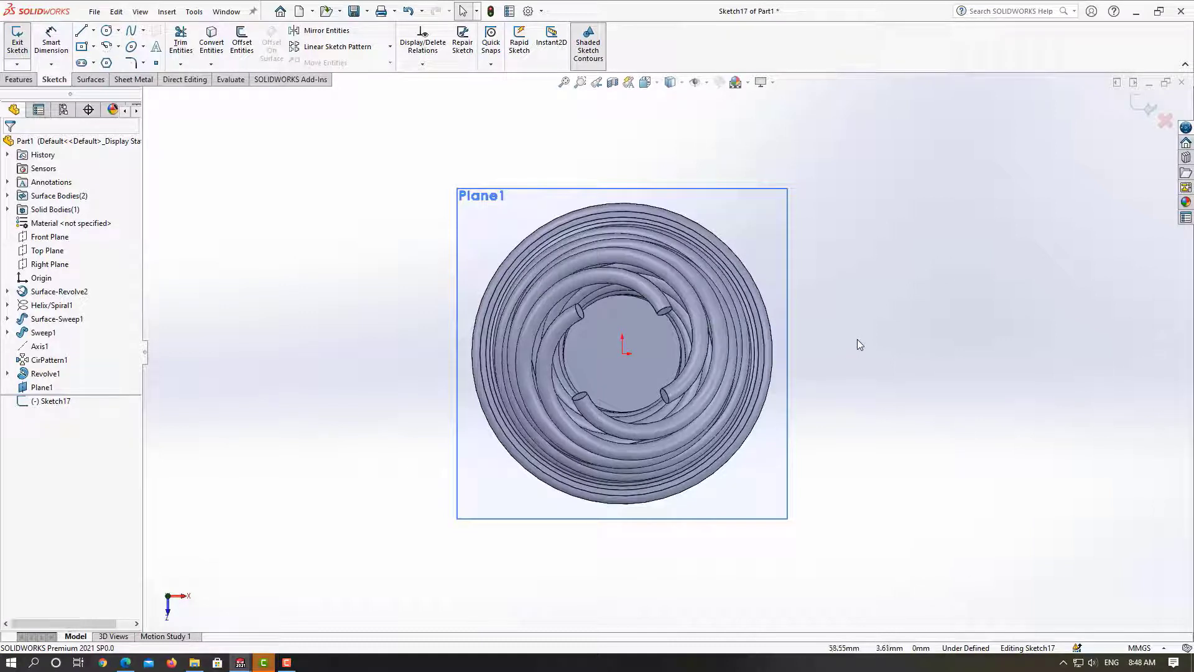
left_click(107, 31)
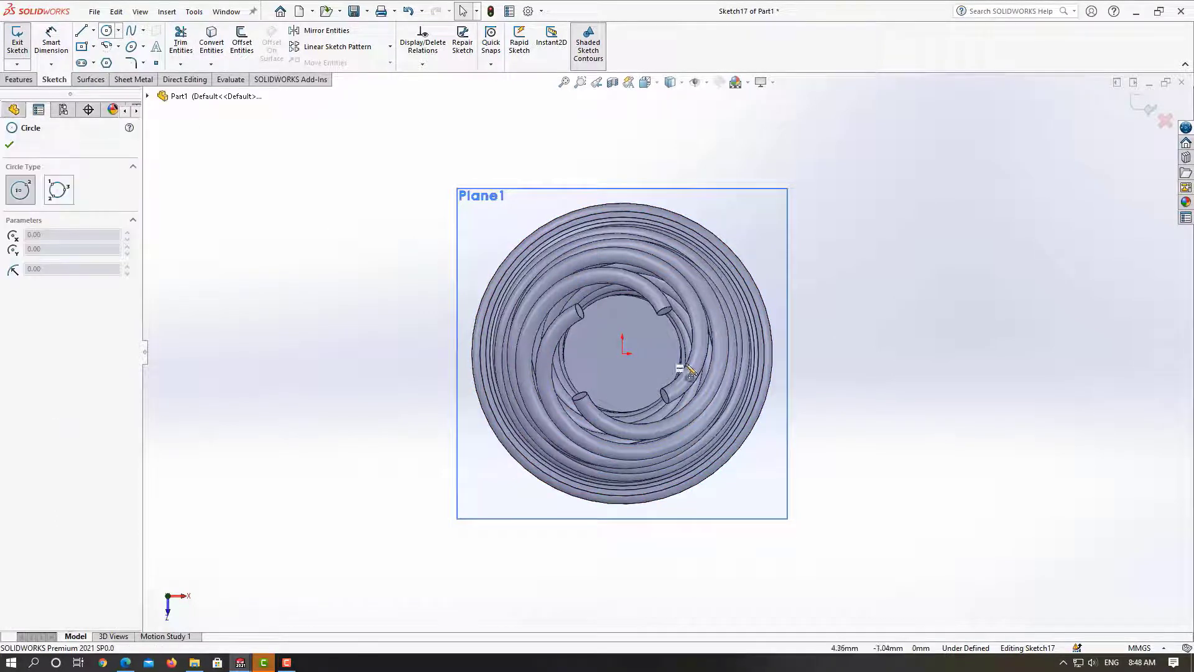
left_click(622, 354)
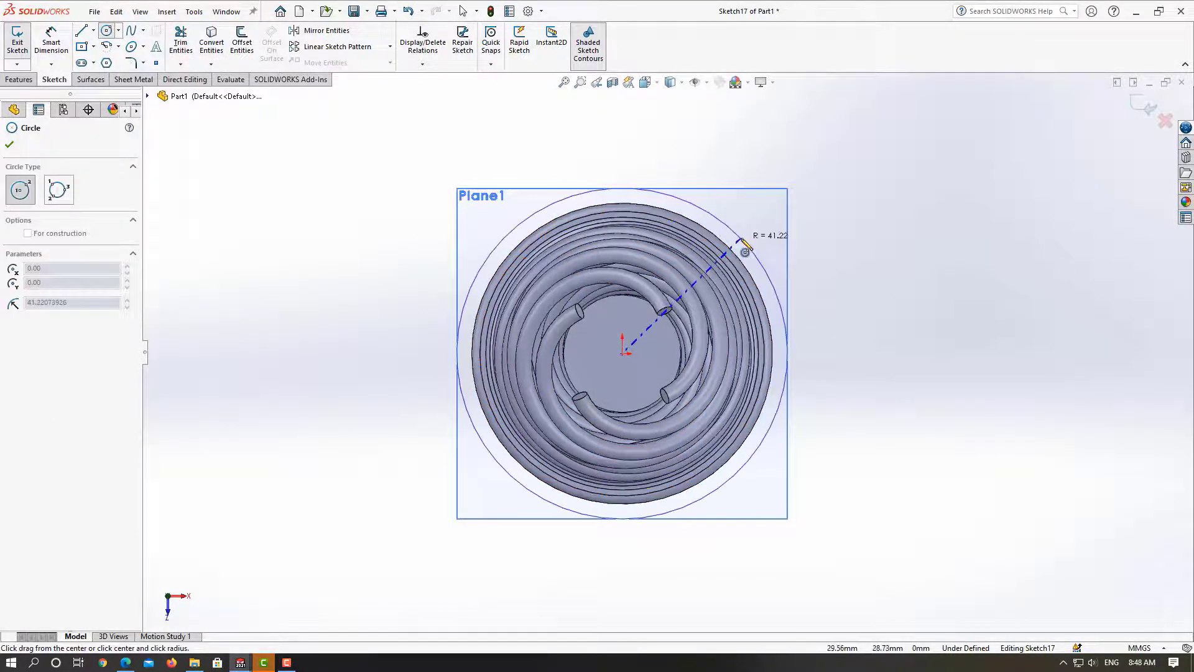
left_click(746, 247)
key("Escape")
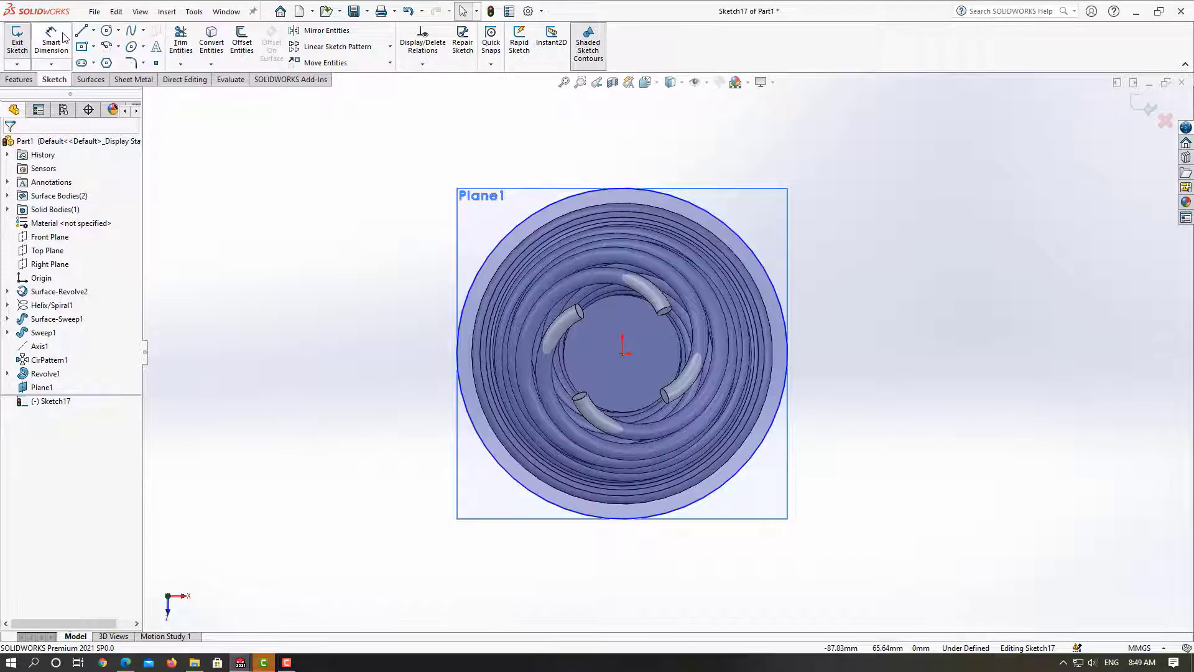
Dimension the circle to 50 mm diameter and exit the sketch
left_click(51, 39)
left_click(734, 227)
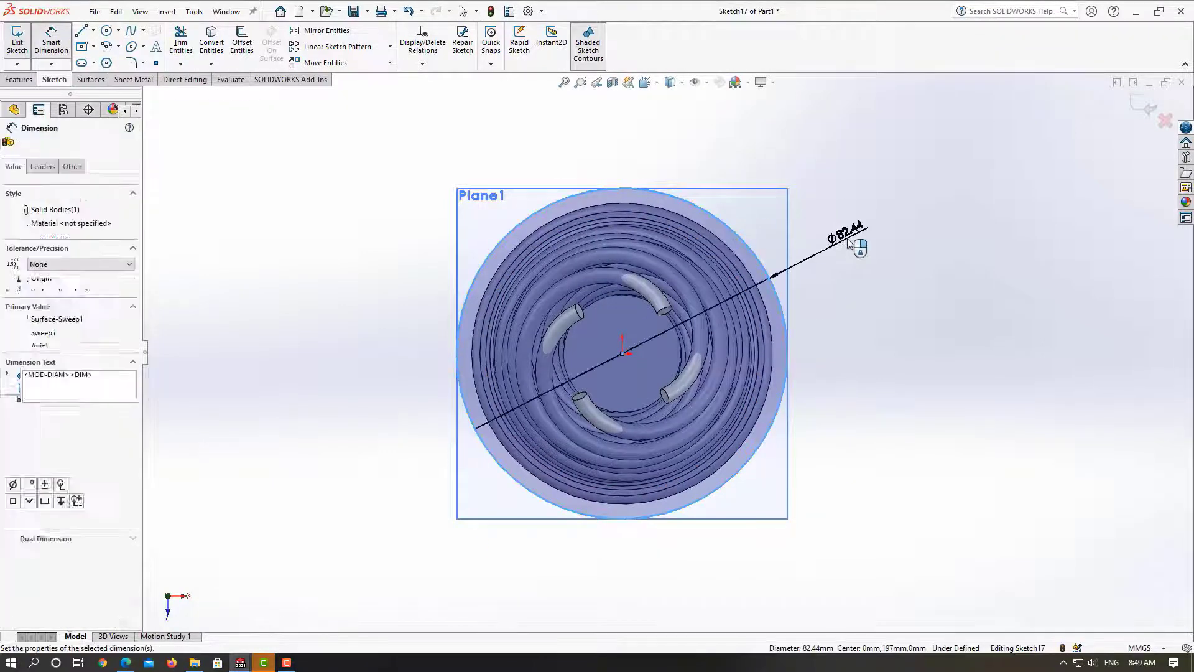
left_click(849, 242)
key("Return")
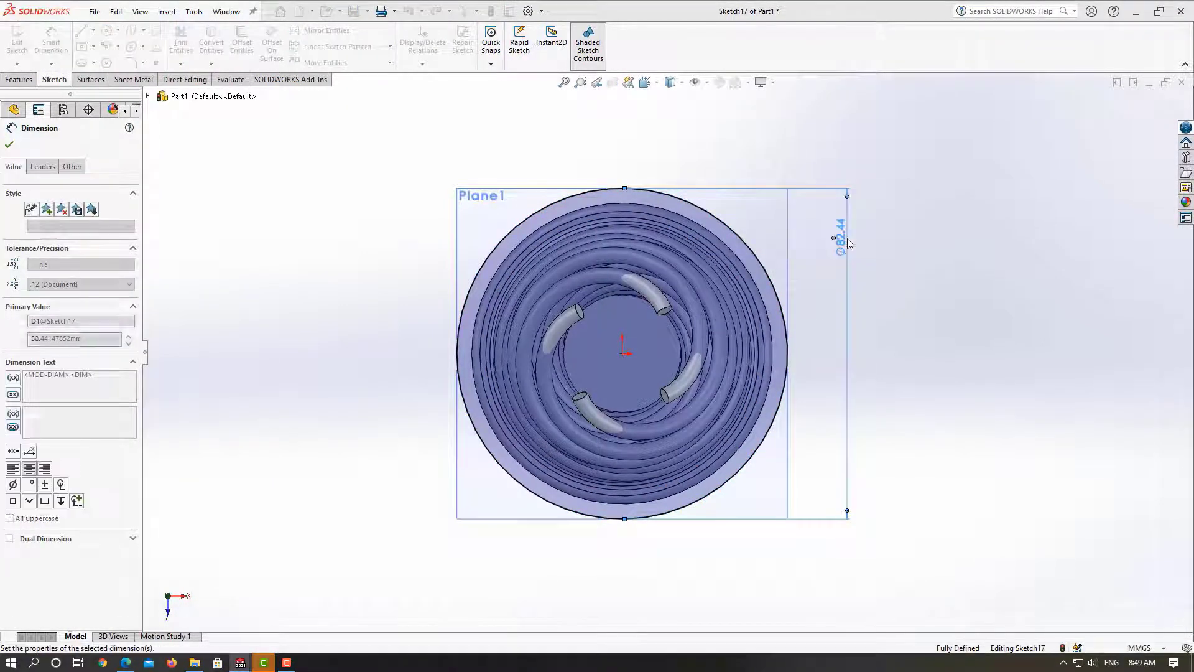
left_click(956, 159)
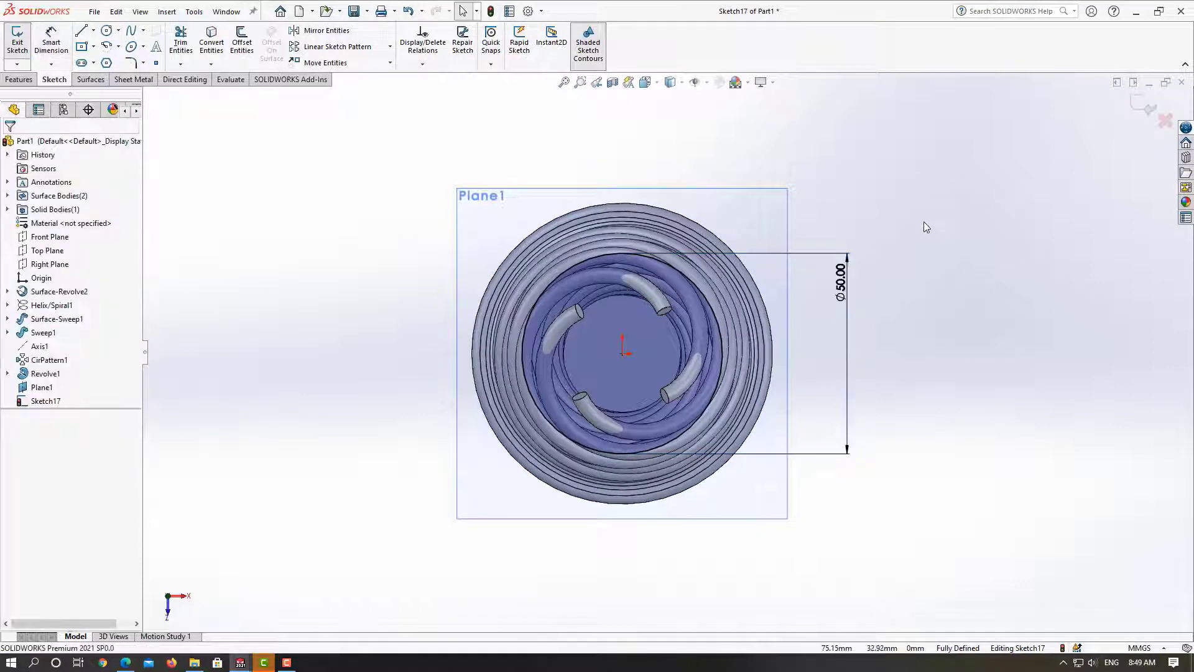
key("shift+z")
left_click(1133, 110)
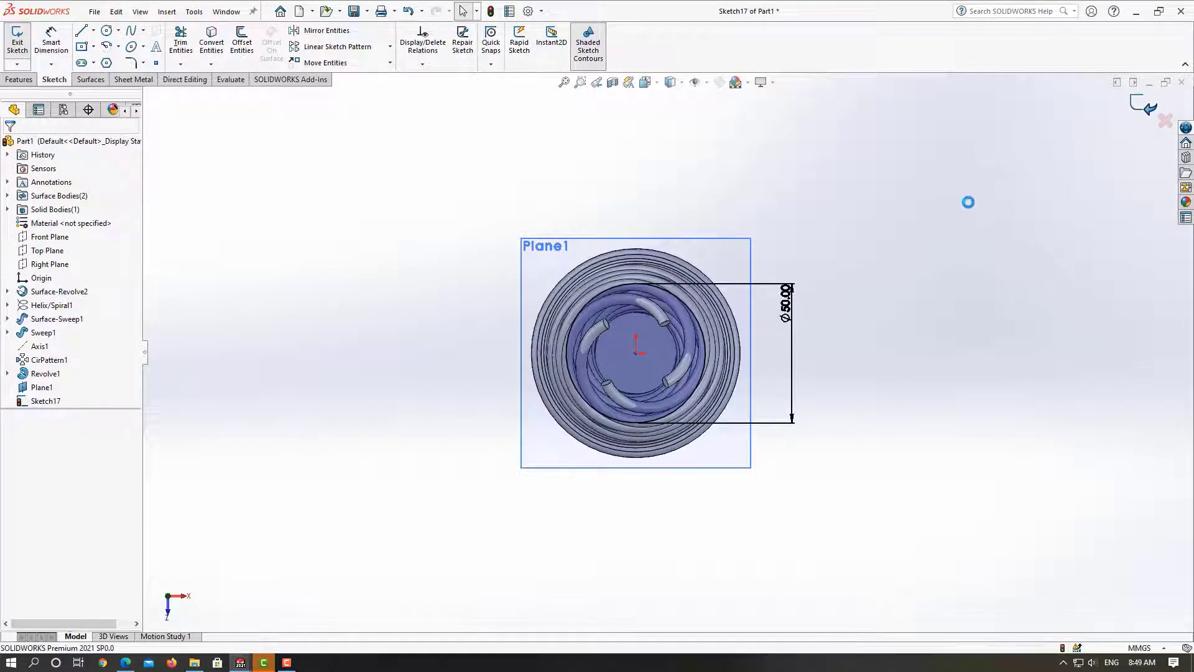
mouse_move(879, 293)
middle_mouse_down()
mouse_move(910, 221)
mouse_move(1035, 250)
mouse_move(924, 320)
middle_mouse_up()
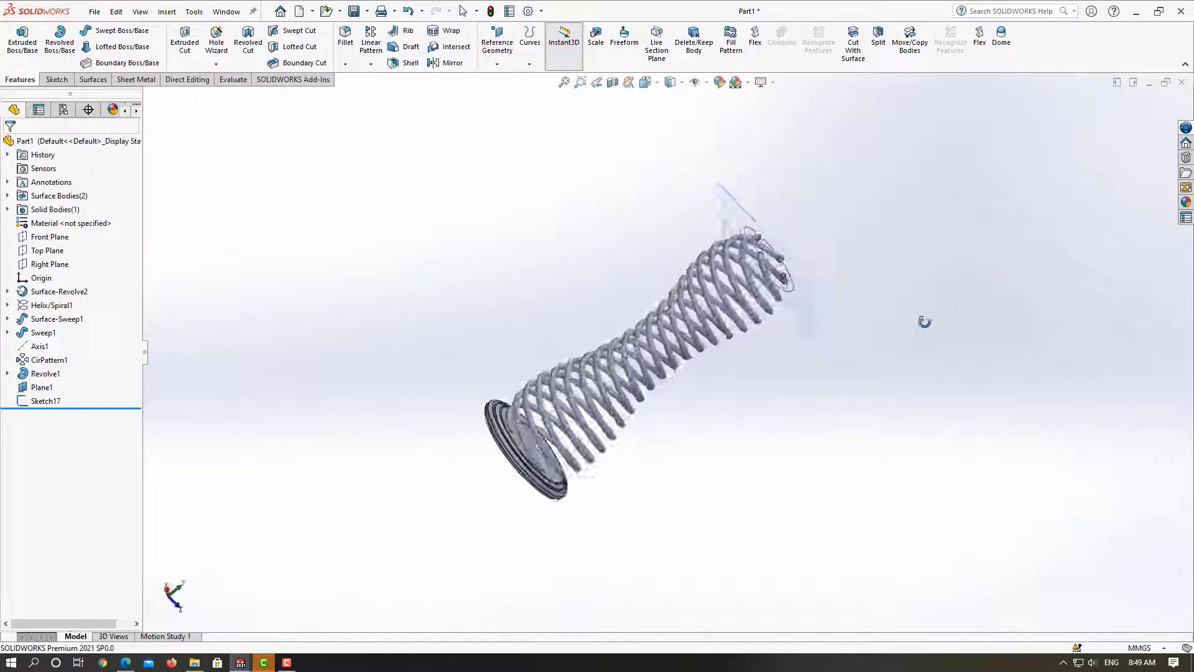
Add Plane2 40 mm beyond Plane1, then open Sketch18 on Plane2
left_click(497, 44)
left_click(505, 79)
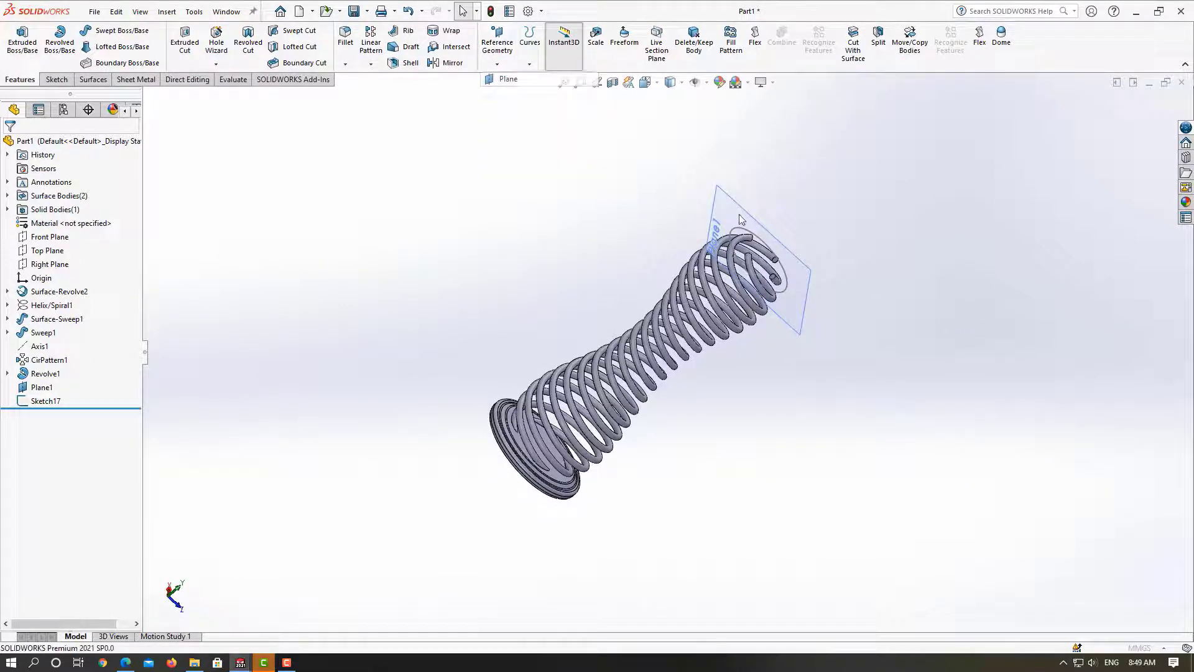
left_click(777, 255)
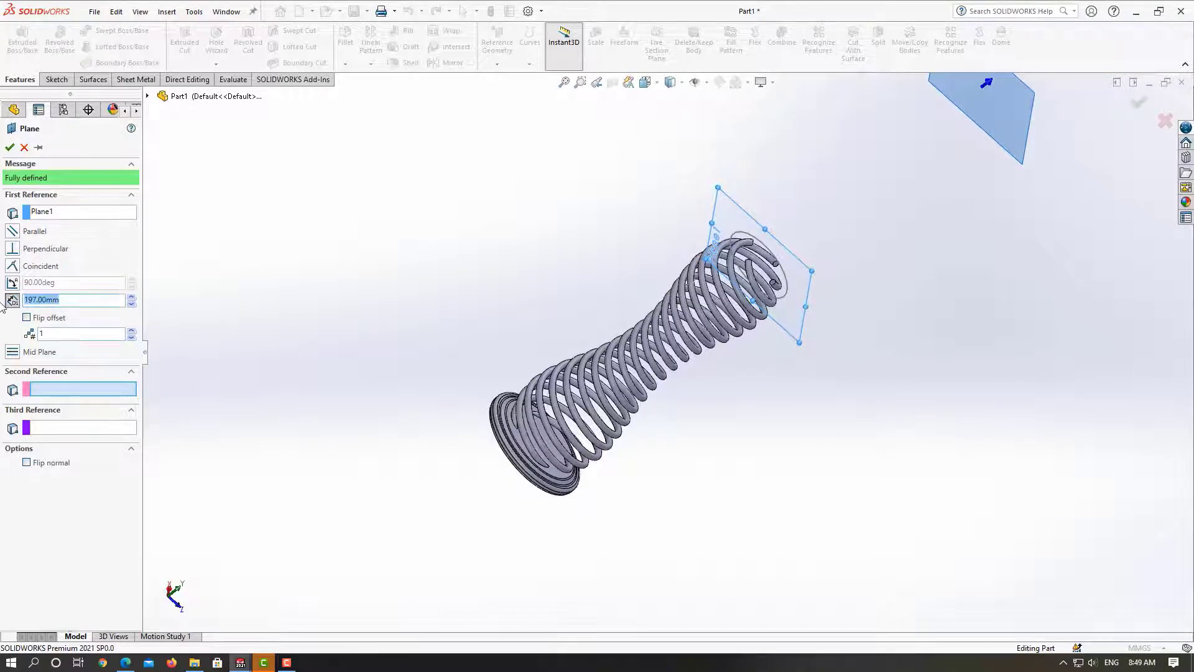
type("40")
key("Return")
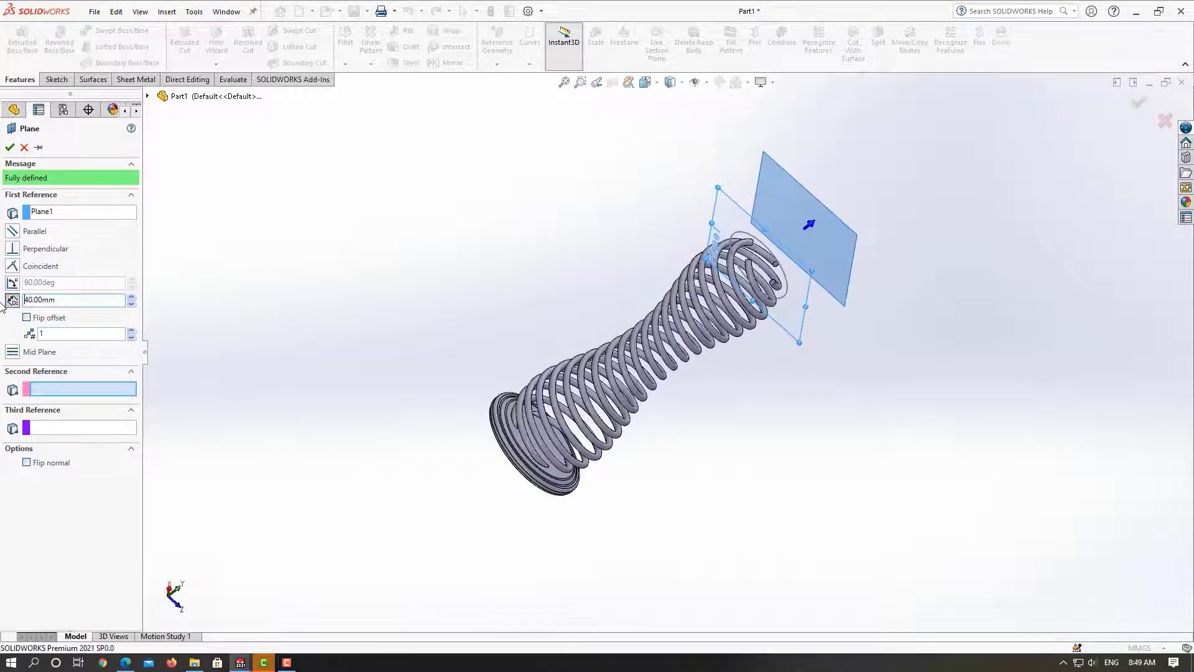
left_click(12, 150)
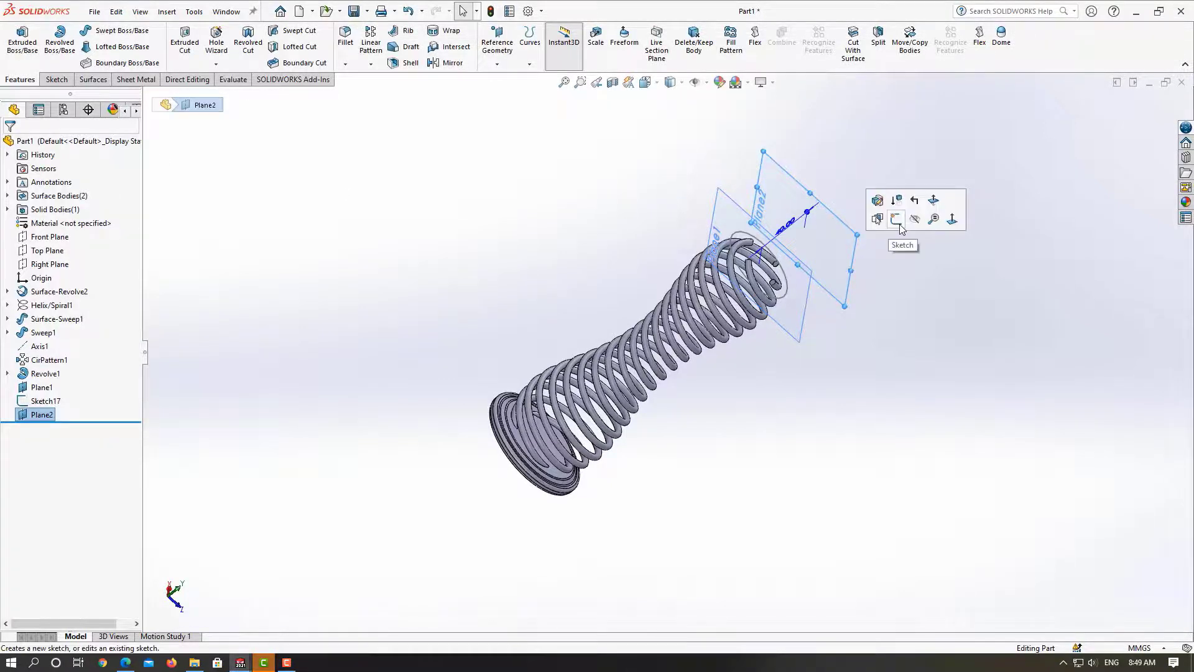
left_click(897, 220)
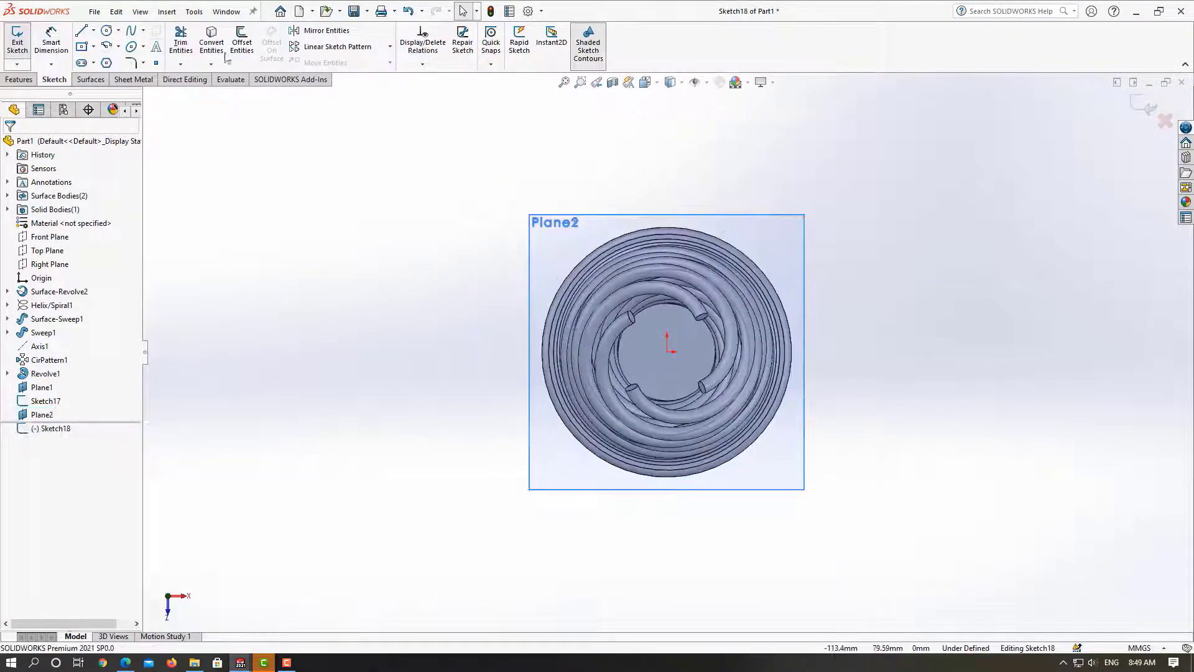
Draw a horizontal centerline from the origin, dimensioned 35 mm long
left_click(94, 31)
left_click(112, 58)
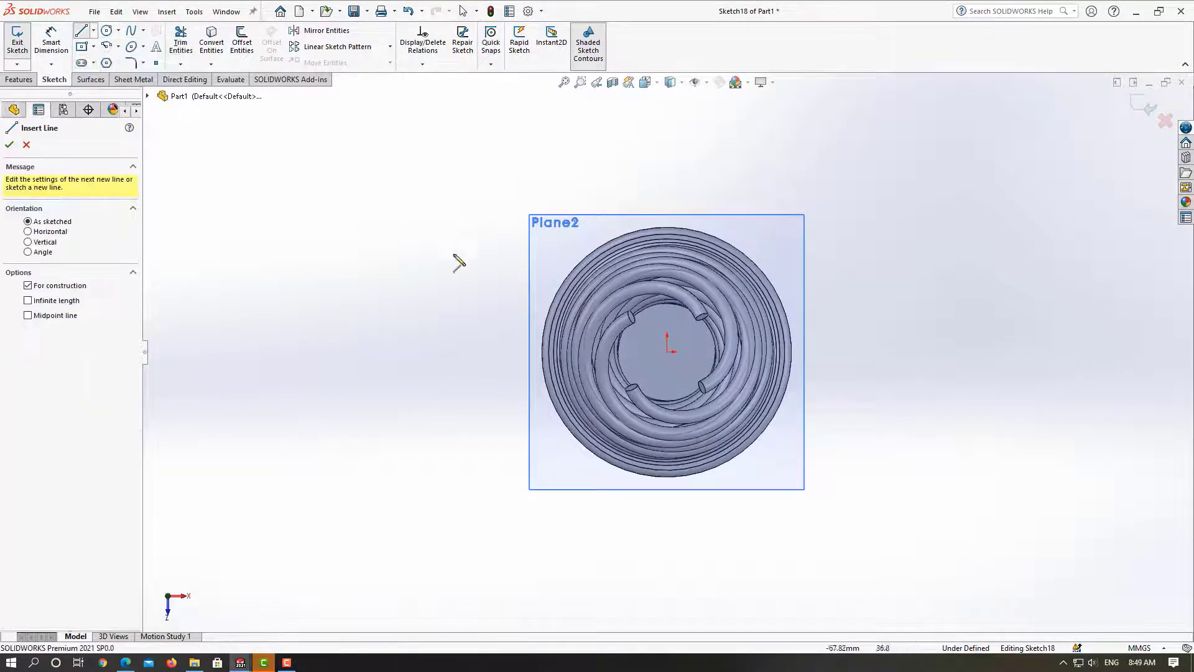
left_click(667, 353)
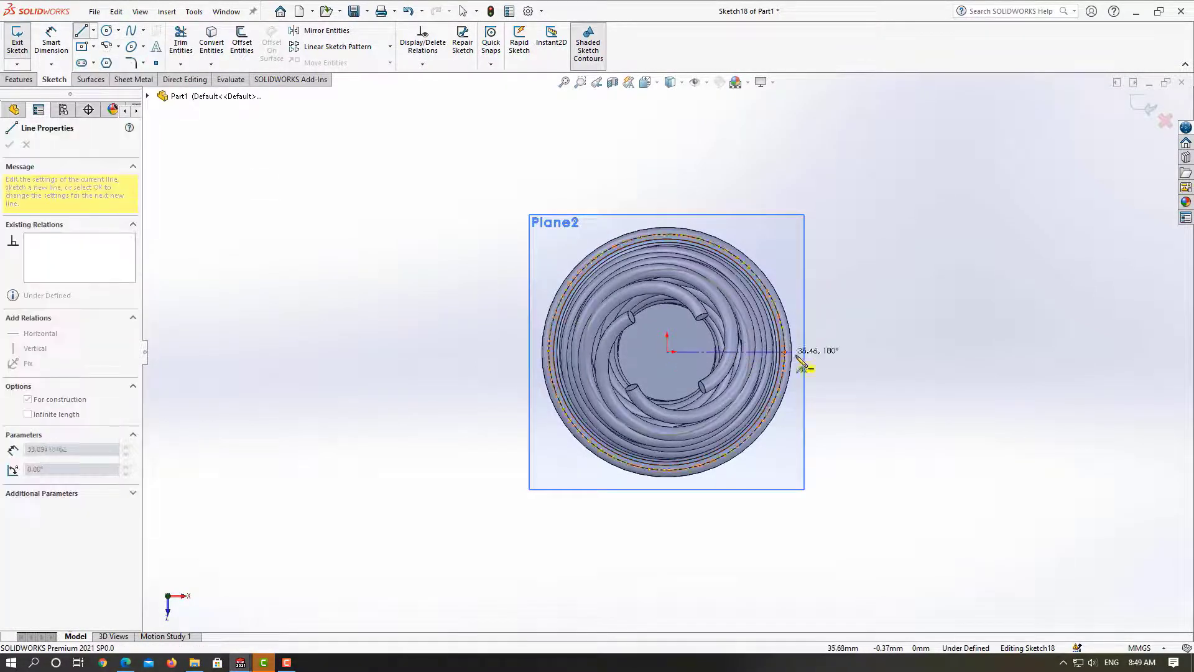
left_click(816, 352)
key("Escape")
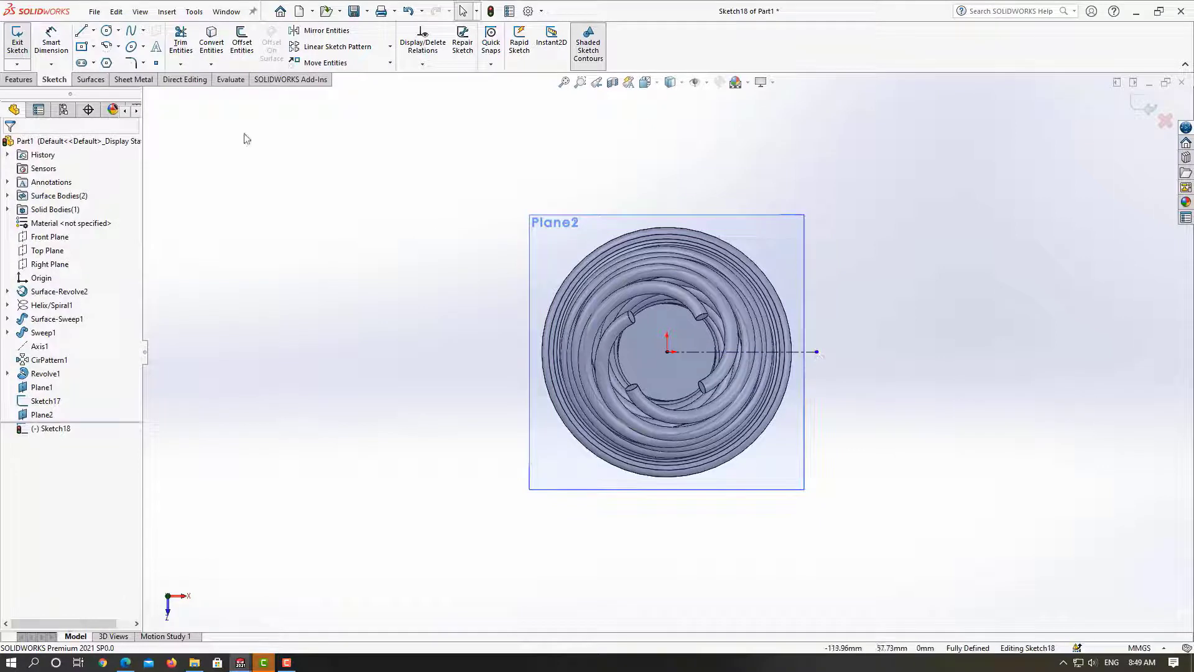
left_click(52, 47)
left_click(812, 352)
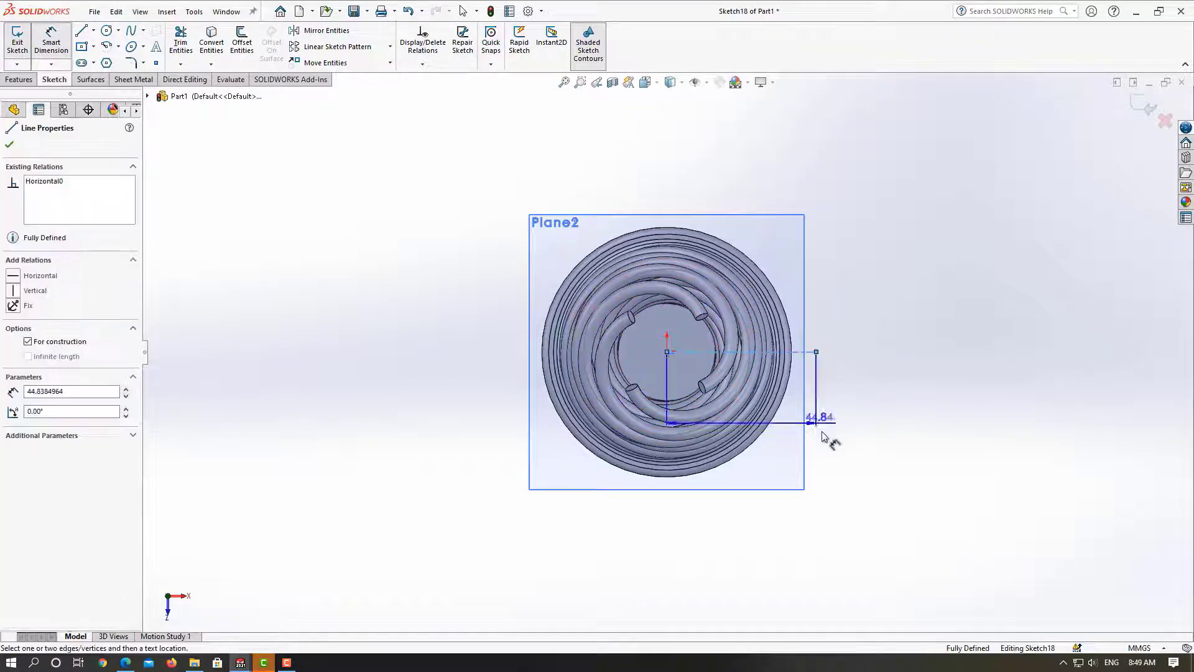
left_click(825, 441)
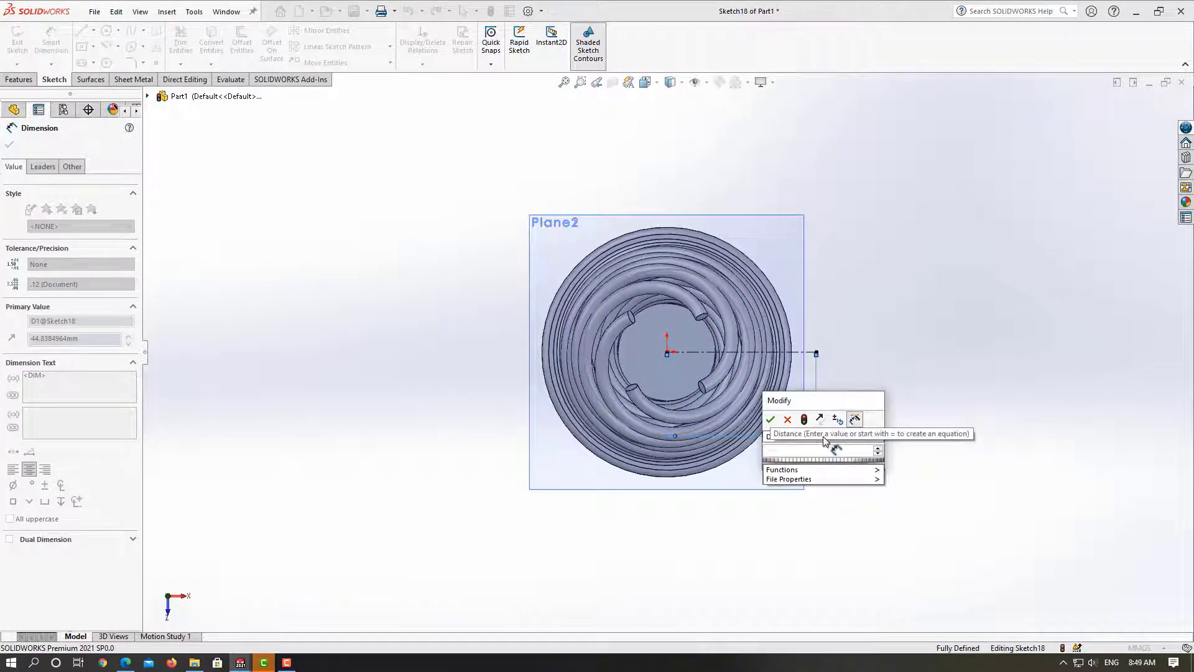
type("35")
key("Return")
key("Escape")
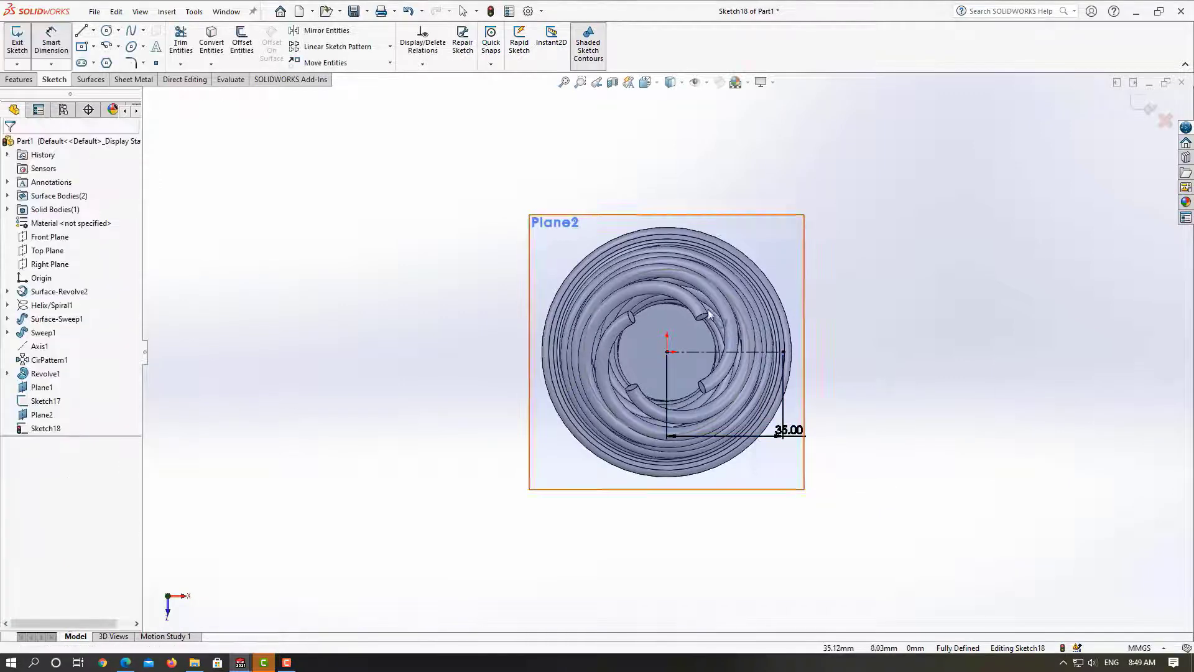
scroll(701, 342, "down", 2)
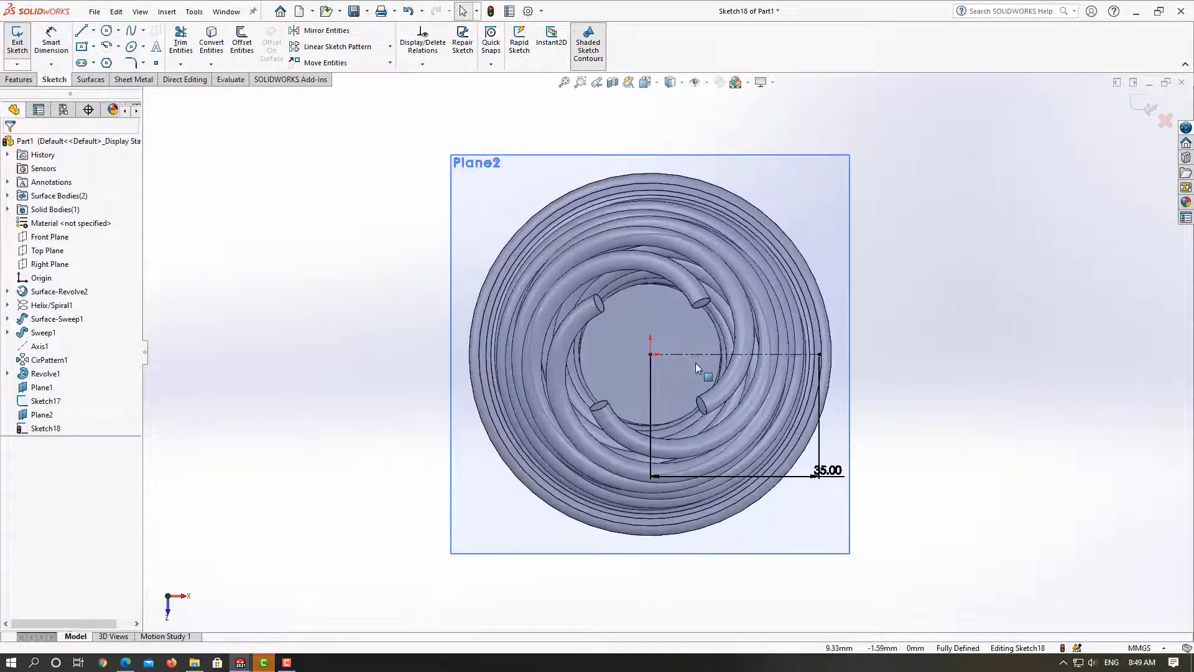
Draw a second centerline from the origin up and right, dimensioned 30 mm
left_click(94, 31)
left_click(107, 55)
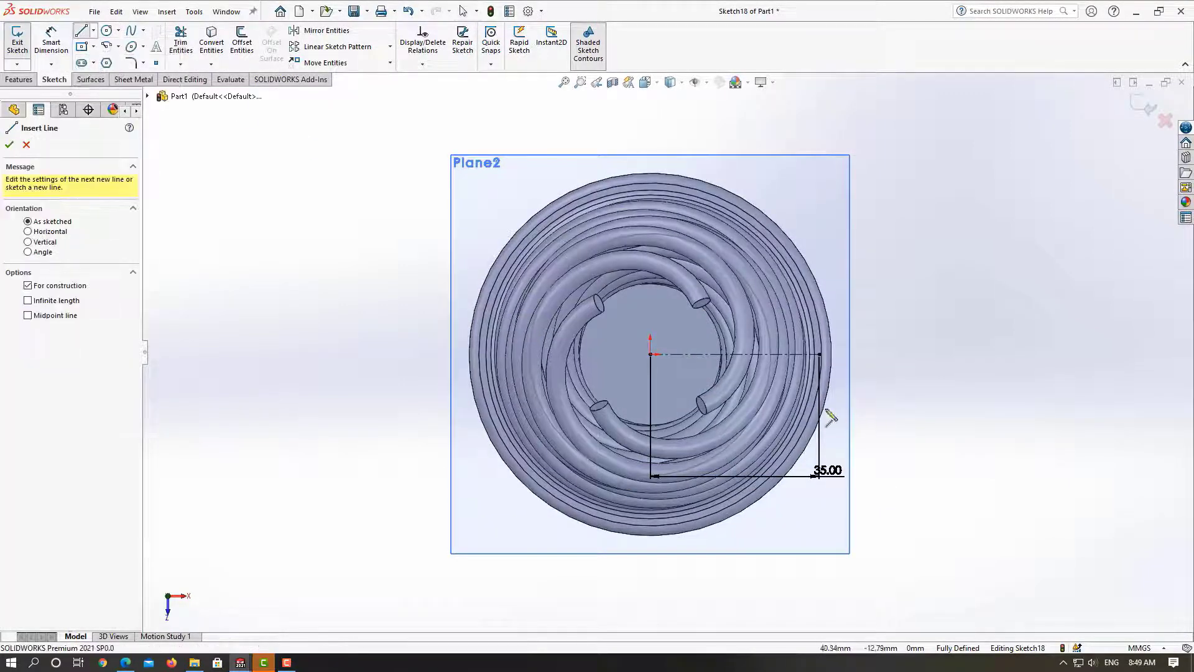
left_click(651, 355)
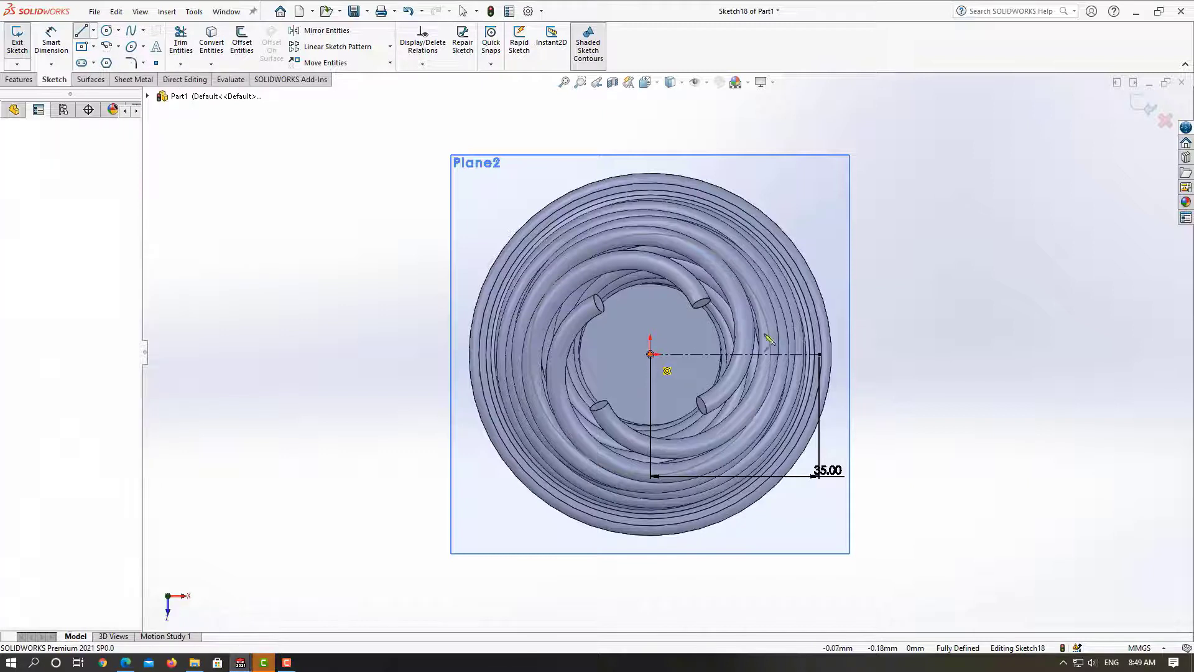
double_click(849, 275)
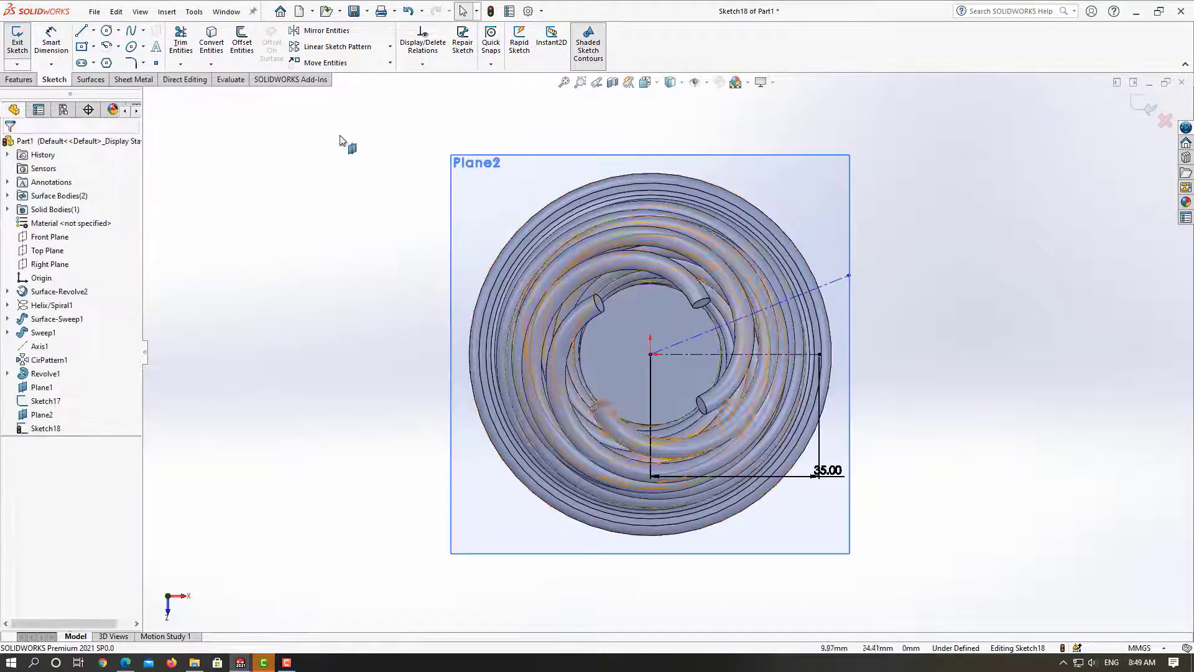
left_click(837, 280)
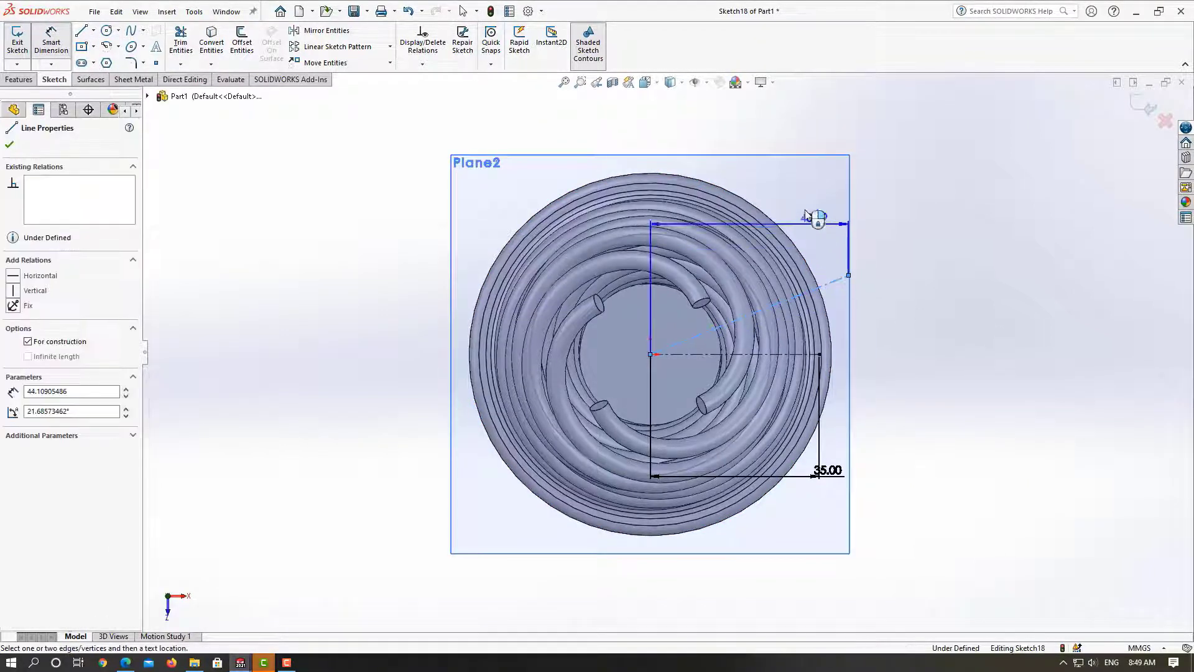
left_click(578, 165)
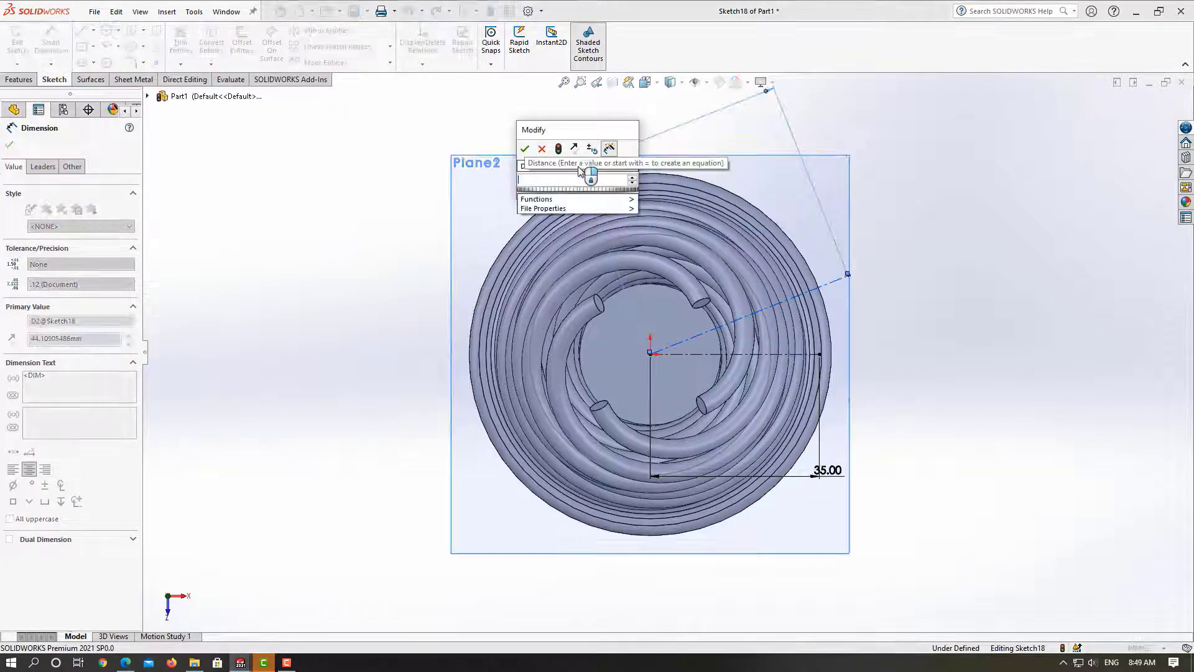
type("30")
key("Return")
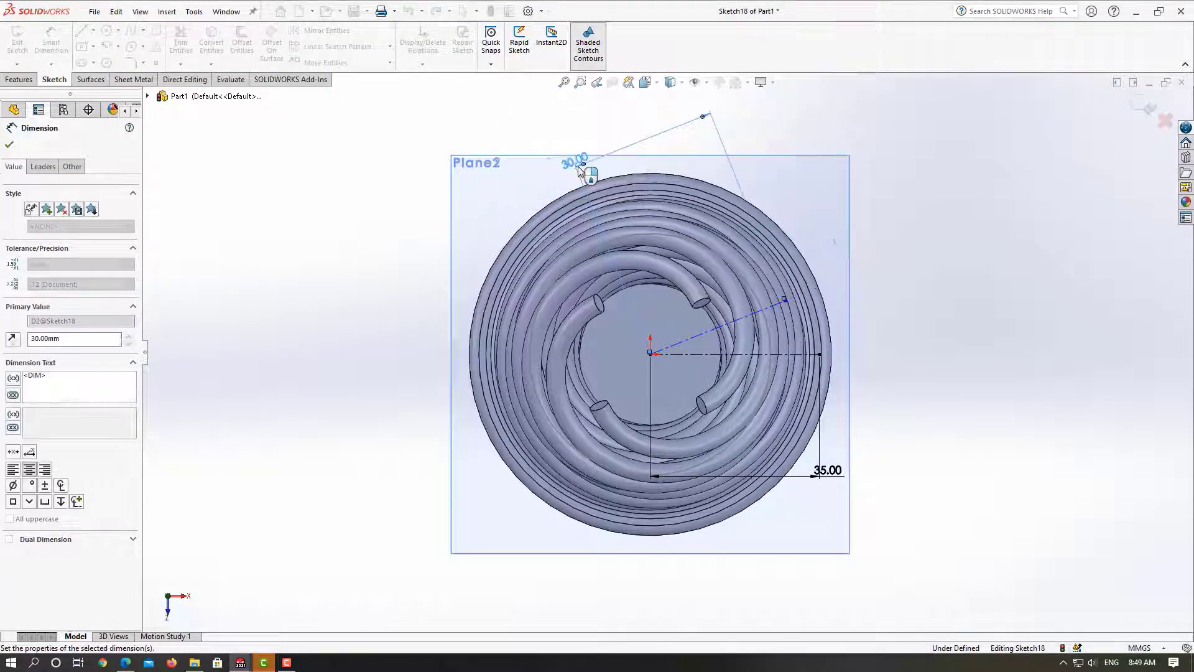
key("Escape")
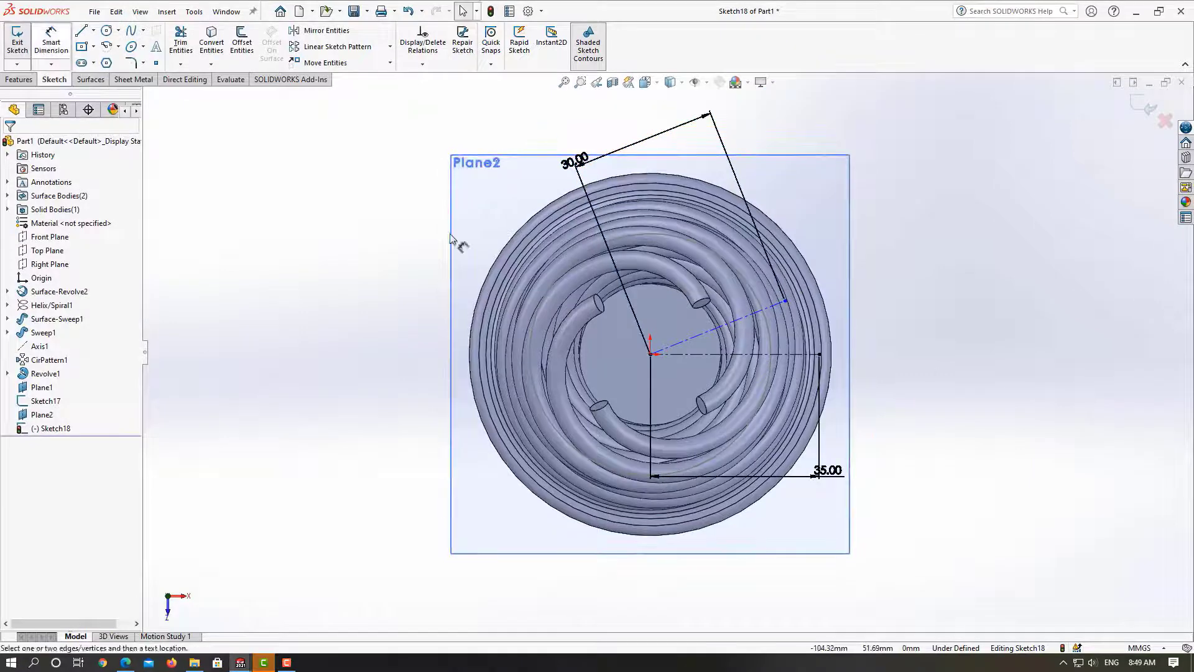
Dimension the angled centerline at 15° to the horizontal centerline
left_click(709, 355)
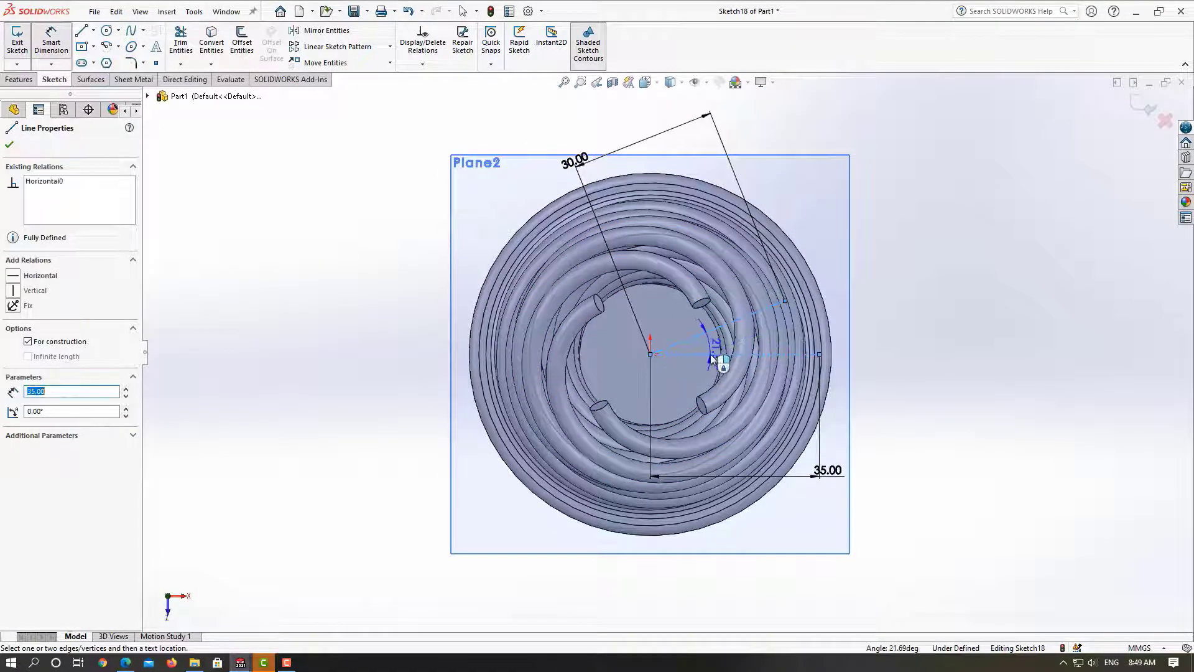
left_click(891, 336)
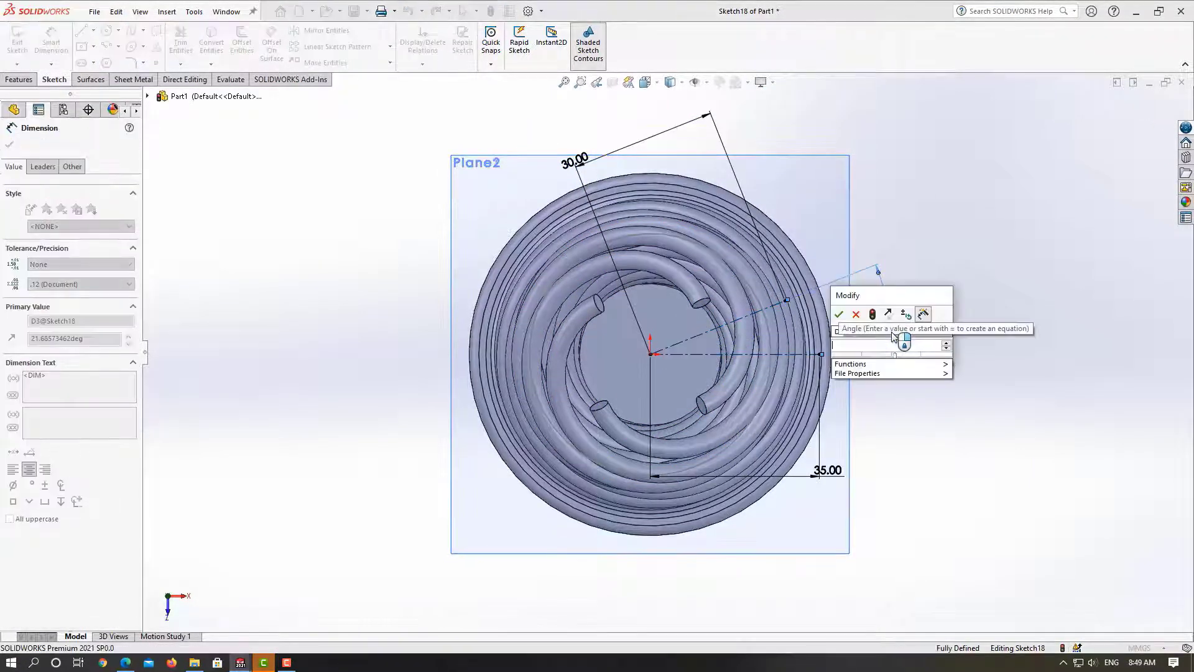
type("15")
key("Return")
key("Escape")
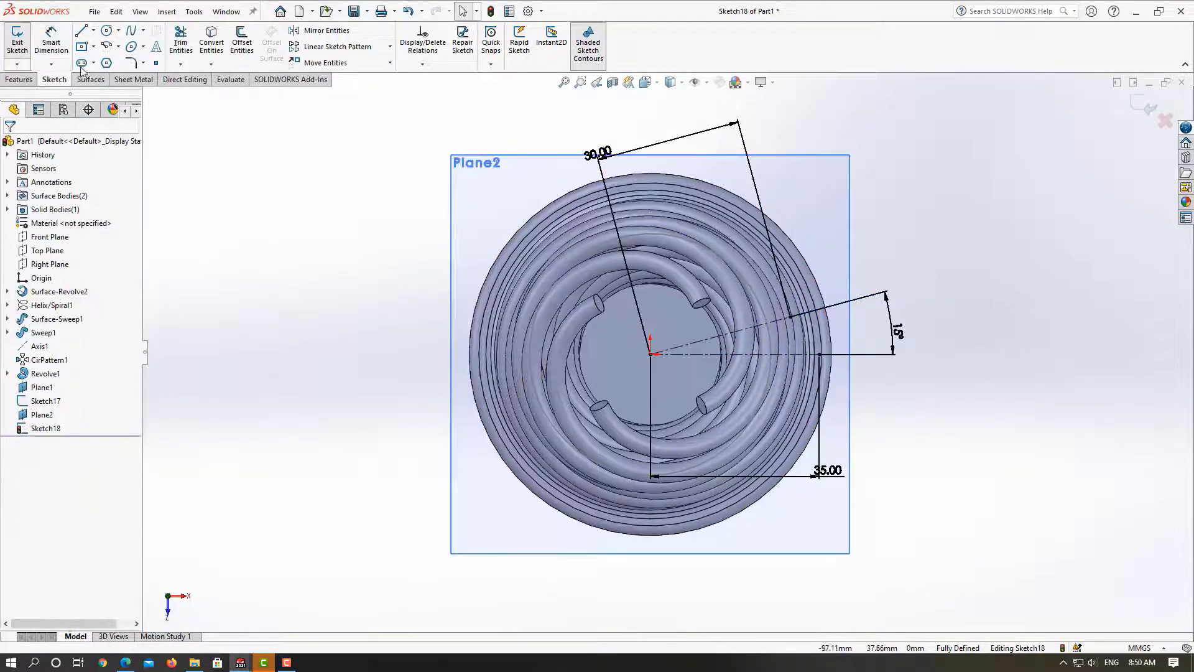
Draw a tooth line joining the horizontal centerline's end to the angled centerline's tip
left_click(80, 30)
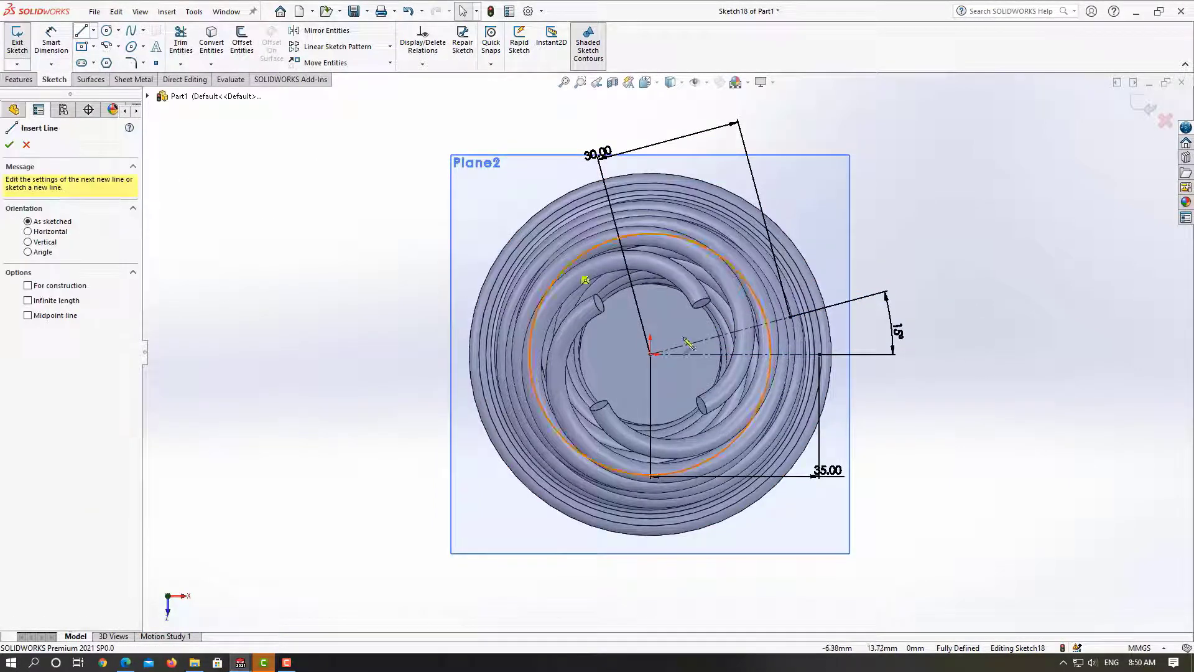
left_click(818, 354)
left_click(790, 317)
key("Escape")
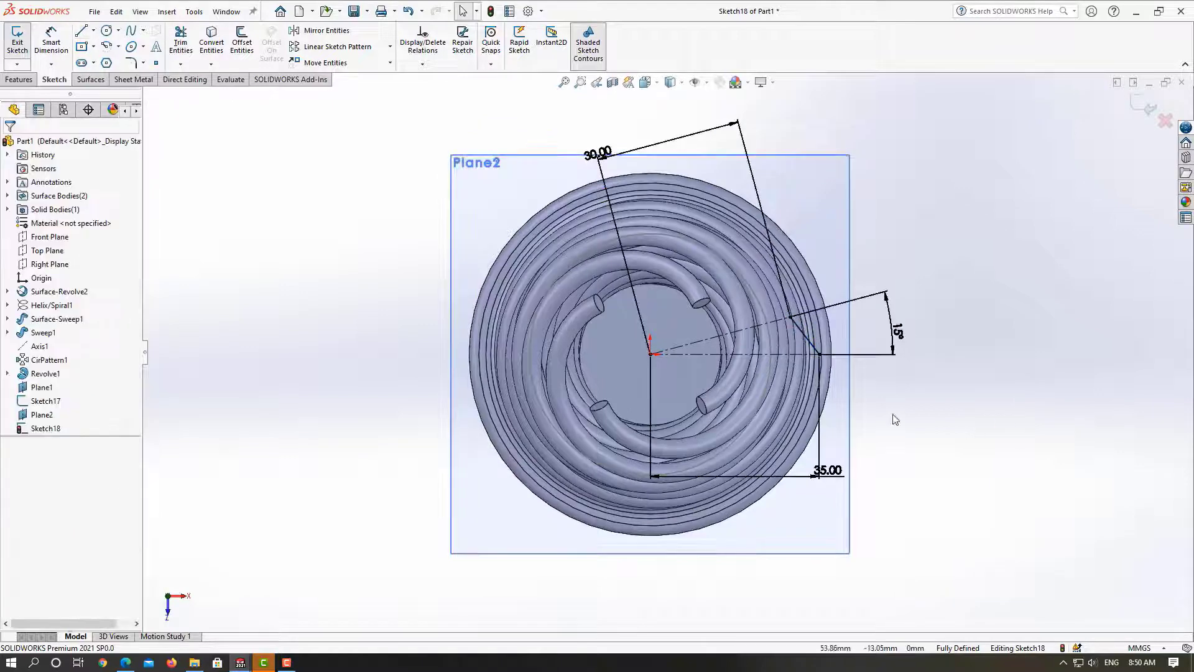
Mirror the tooth line across the horizontal centerline
left_click(312, 34)
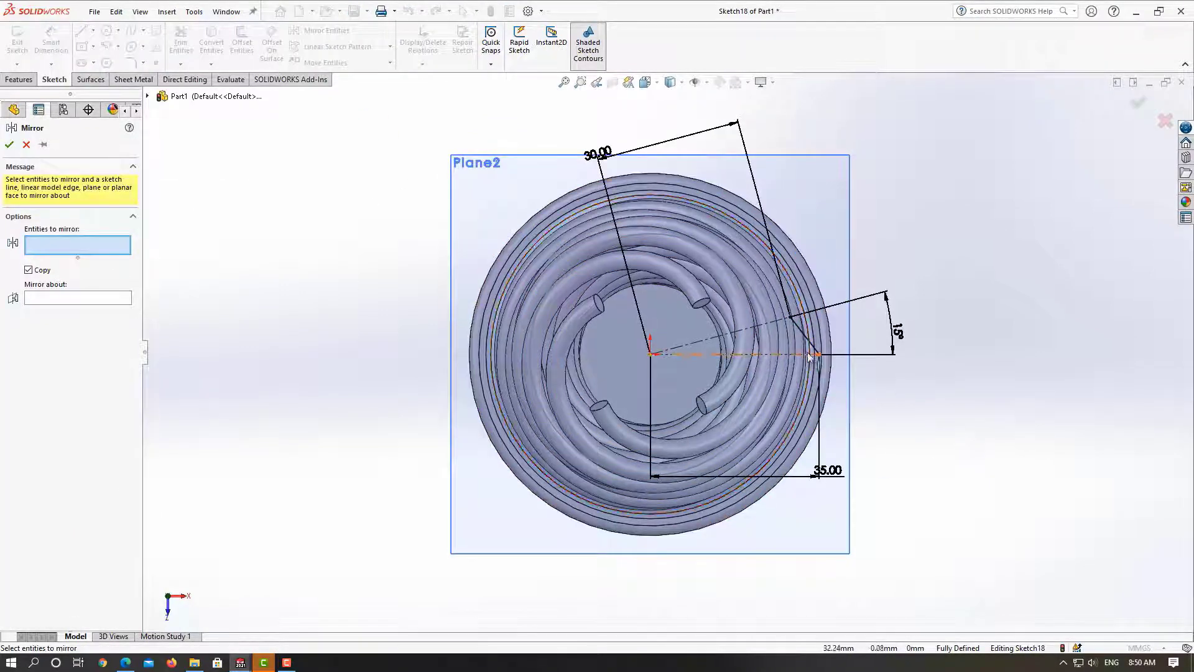
left_click(803, 334)
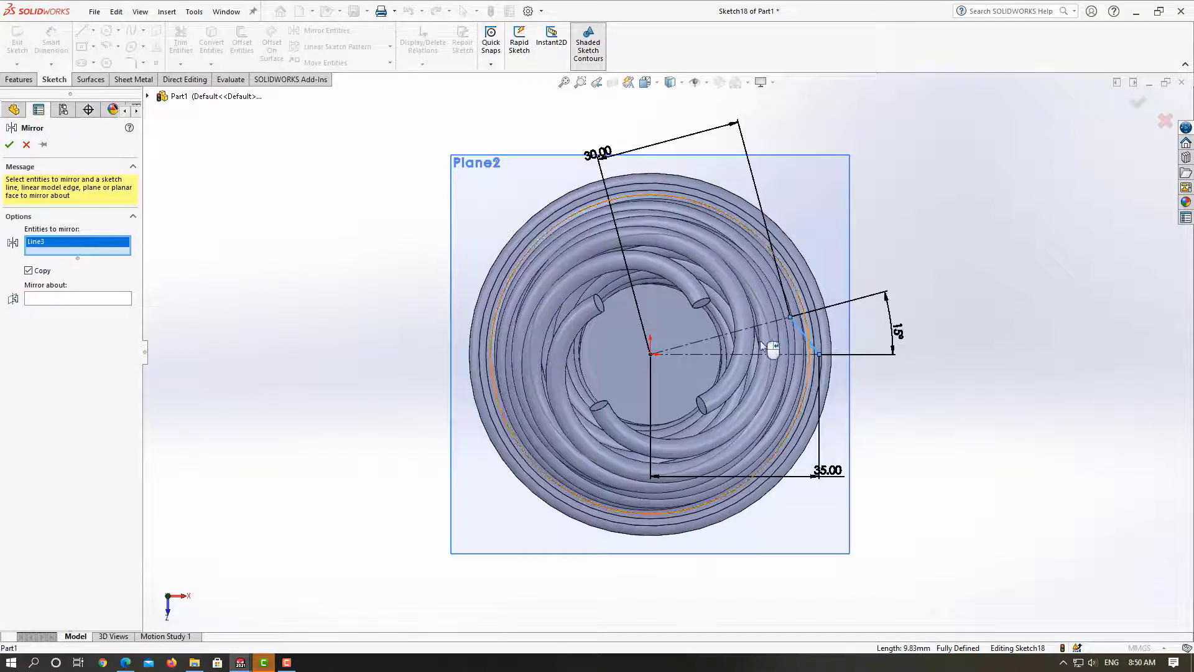
left_click(87, 300)
left_click(721, 354)
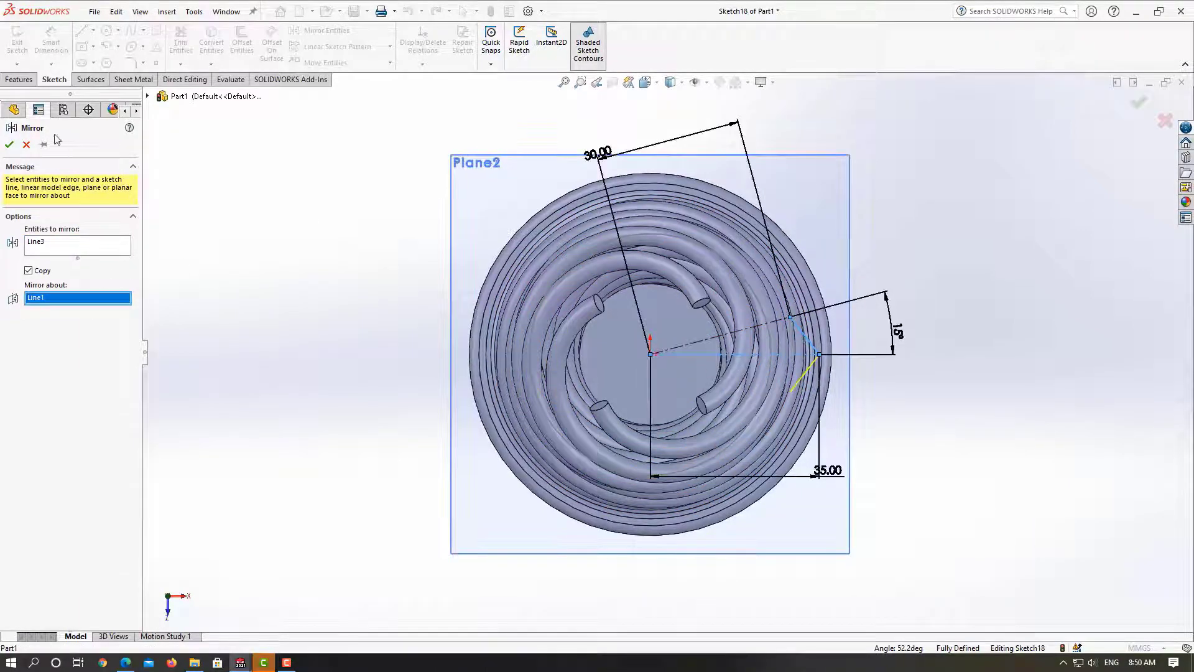
left_click(11, 145)
scroll(668, 351, "up", 3)
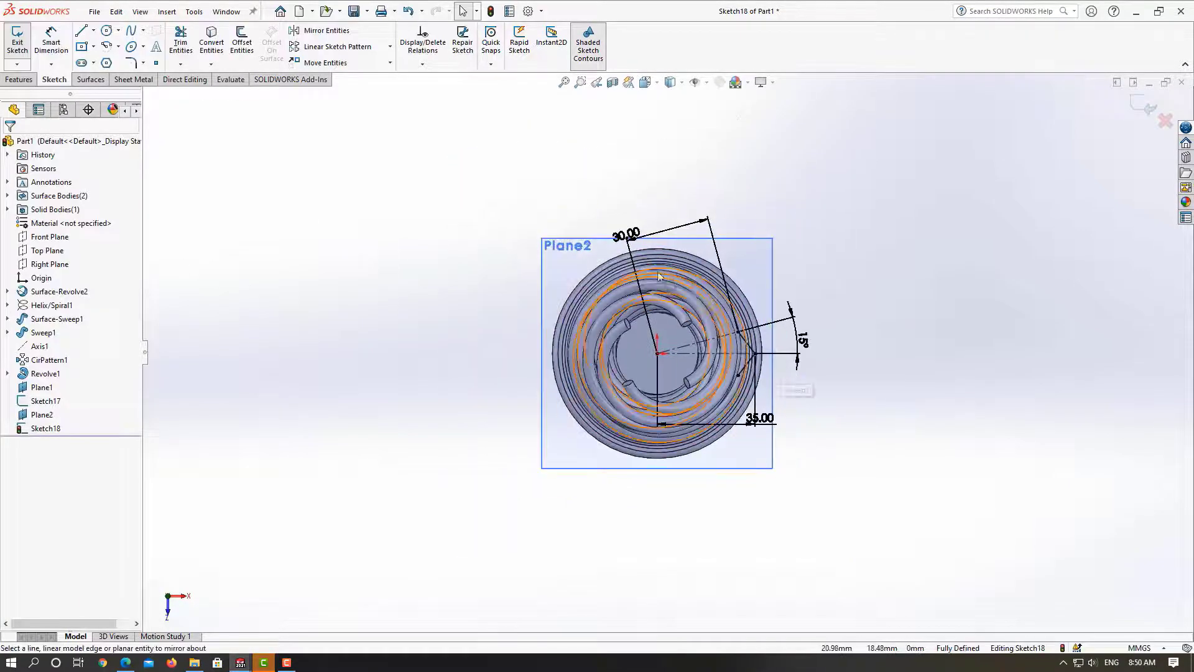
Circular-pattern both tooth lines 12 times around the origin to form the star
left_click(389, 49)
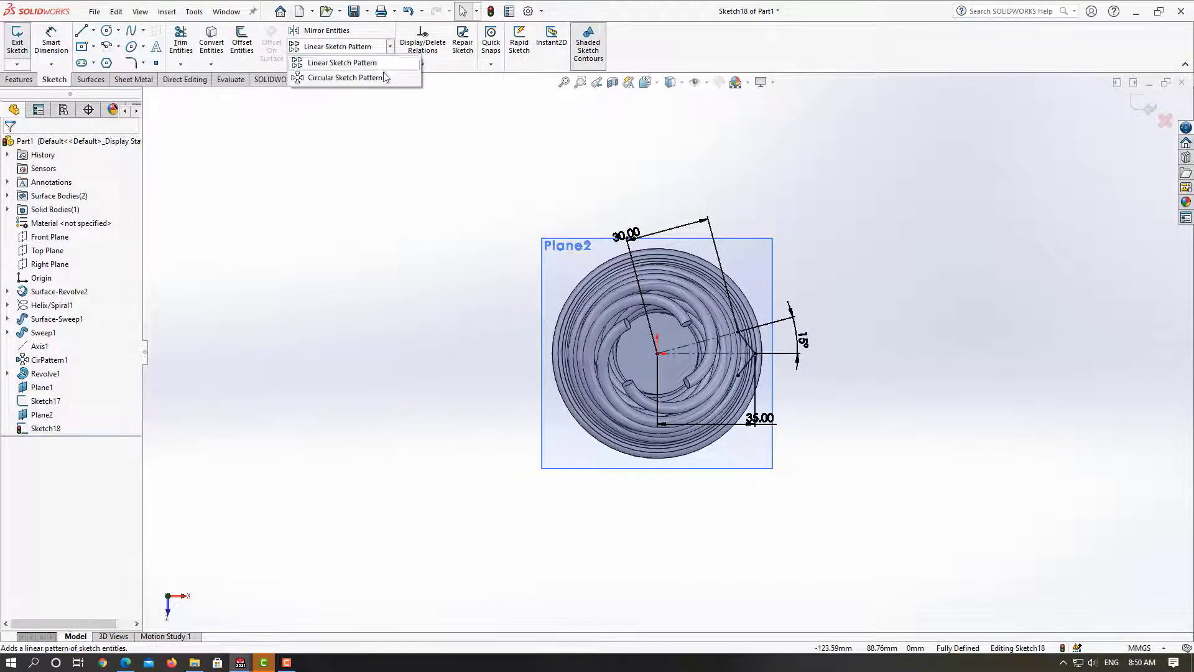
left_click(386, 75)
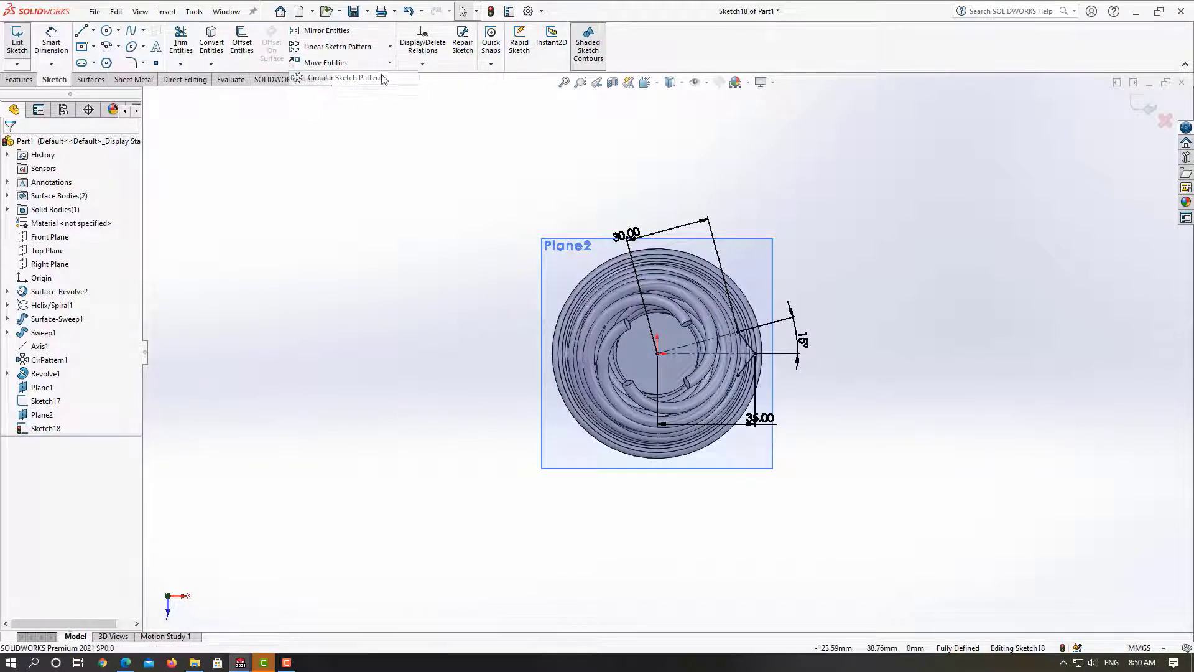
left_click(658, 353)
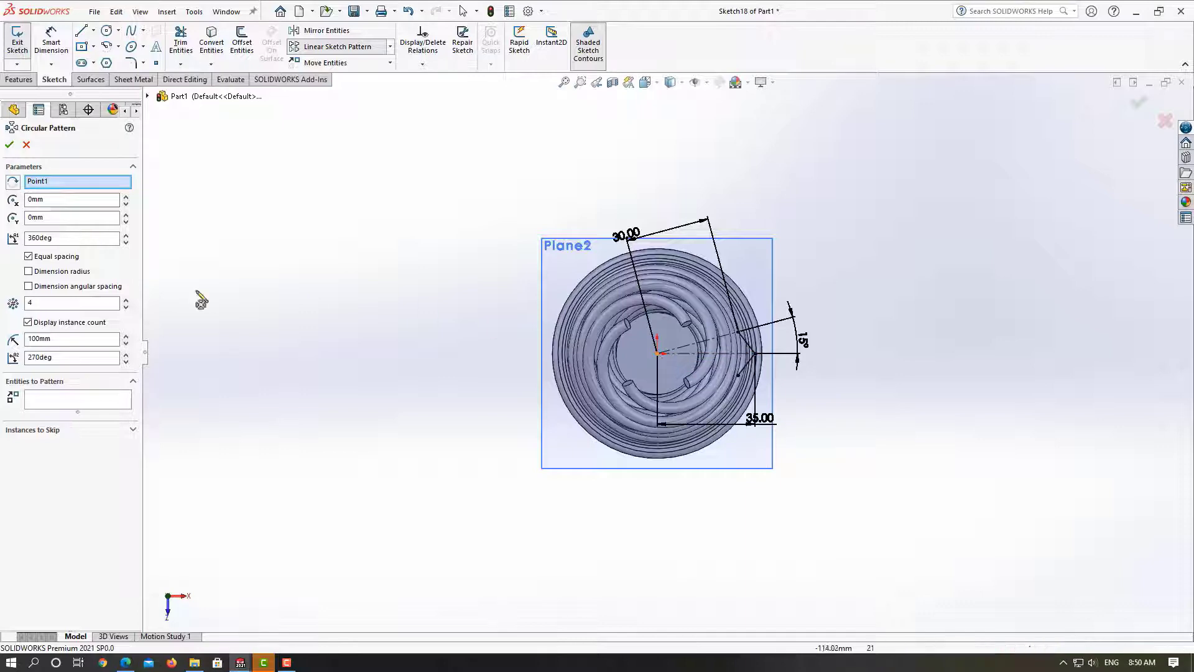
left_click(92, 399)
scroll(778, 398, "down", 3)
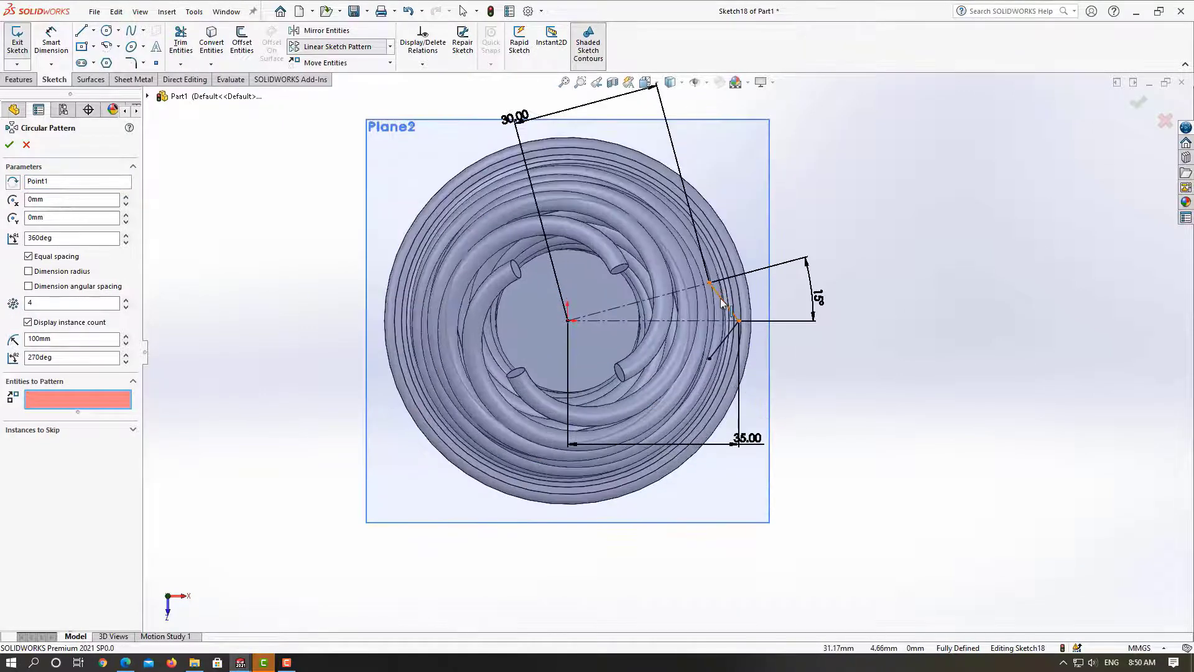
left_click(721, 303)
left_click(724, 339)
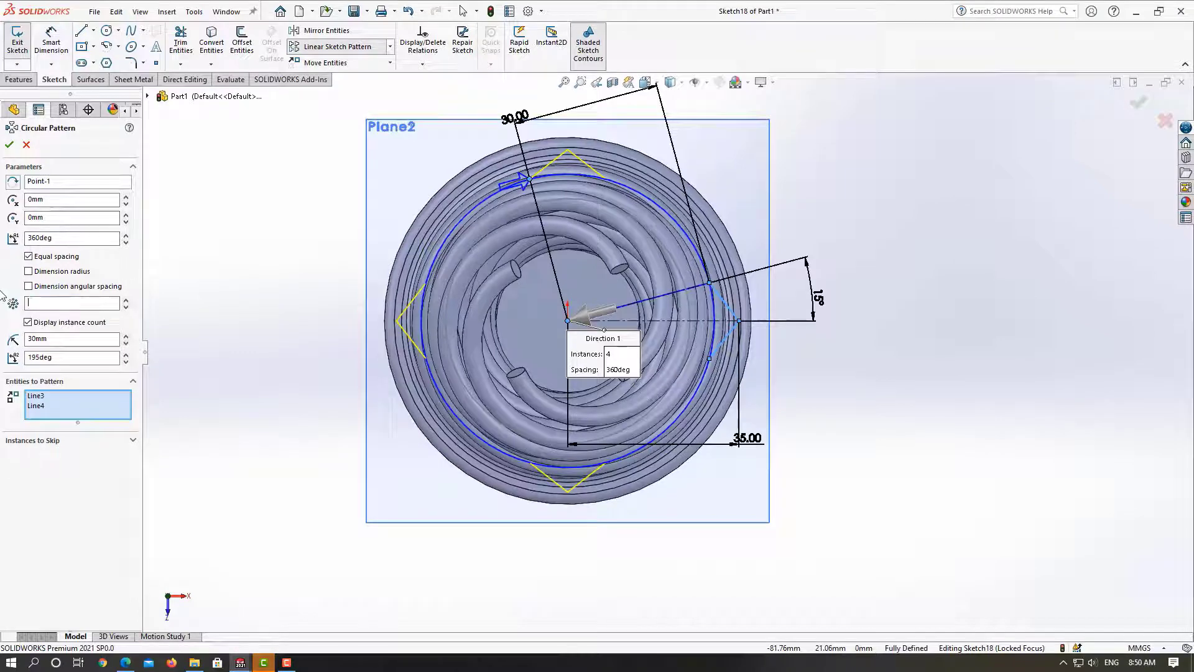
type("12")
left_click(10, 145)
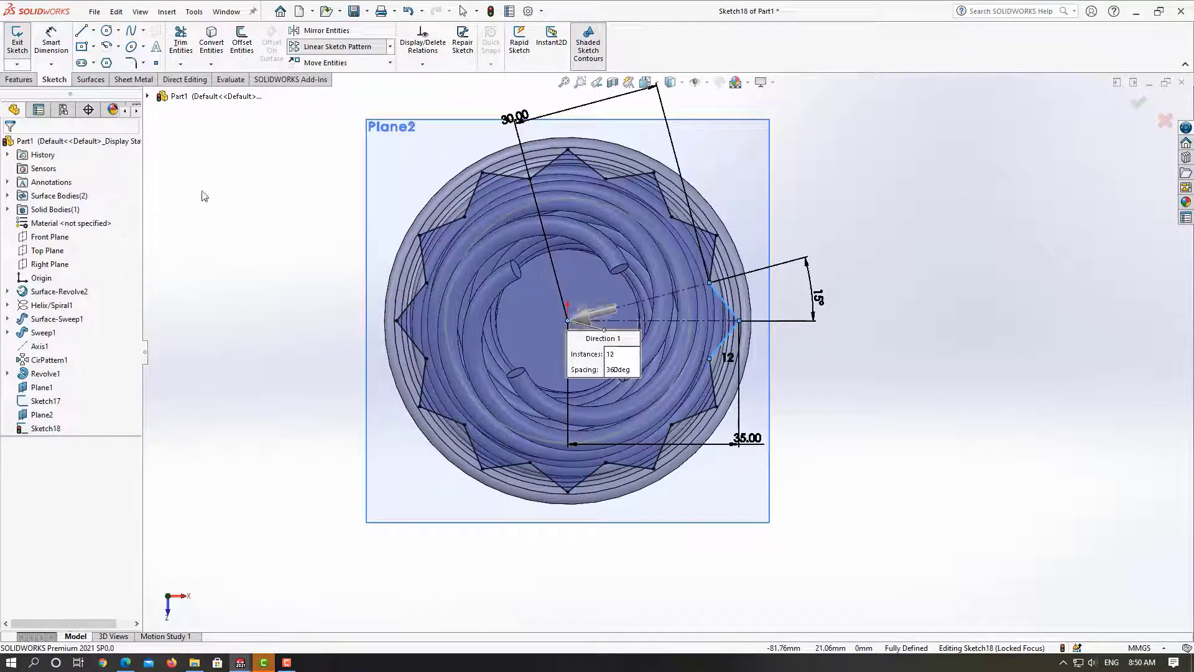
Check the star's tooth points are fully defined and fit the star in view
scroll(753, 271, "down", 3)
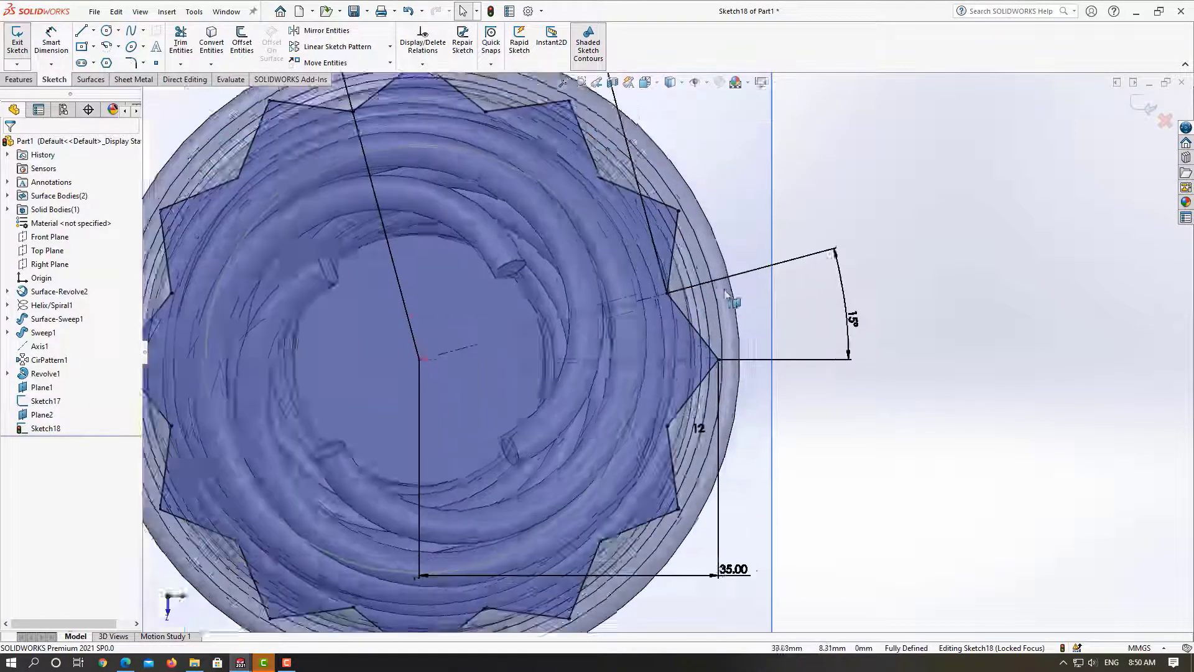
scroll(709, 282, "down", 2)
left_click(644, 316)
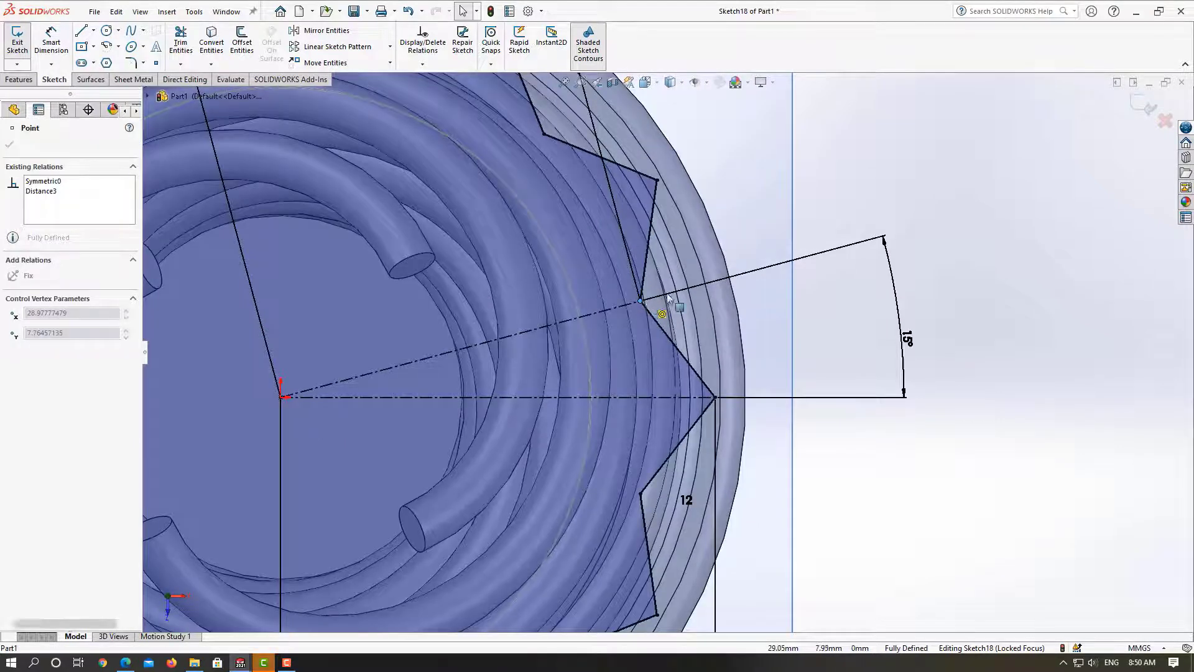
key("Escape")
left_click(640, 493)
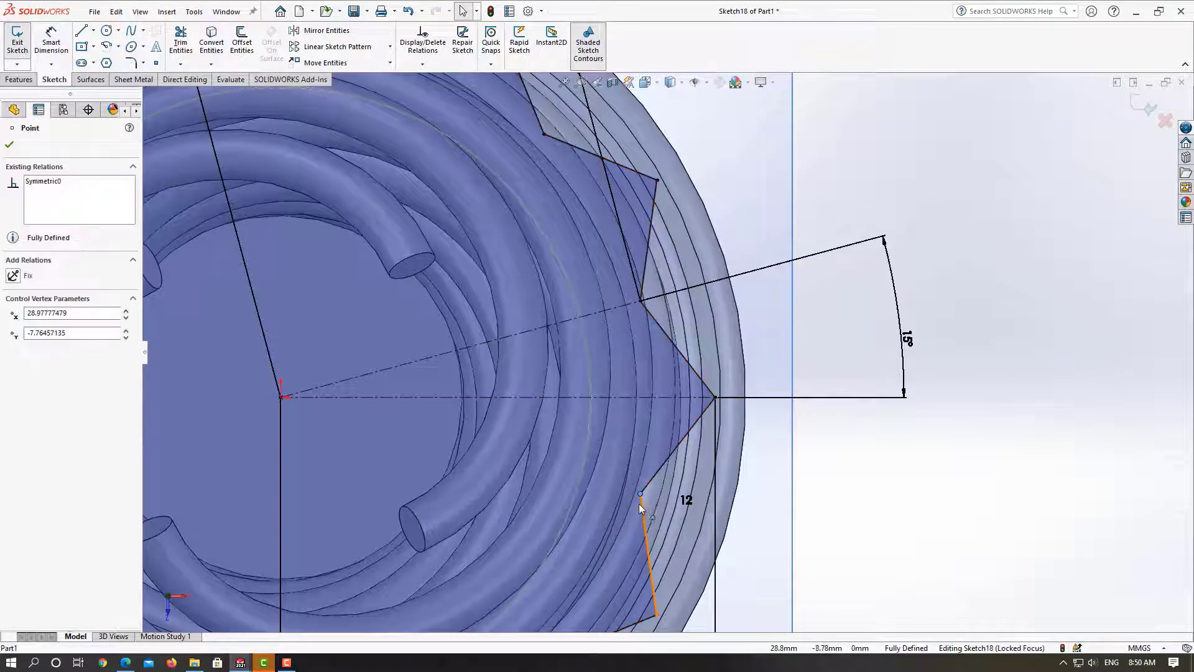
left_click(846, 518)
key("z")
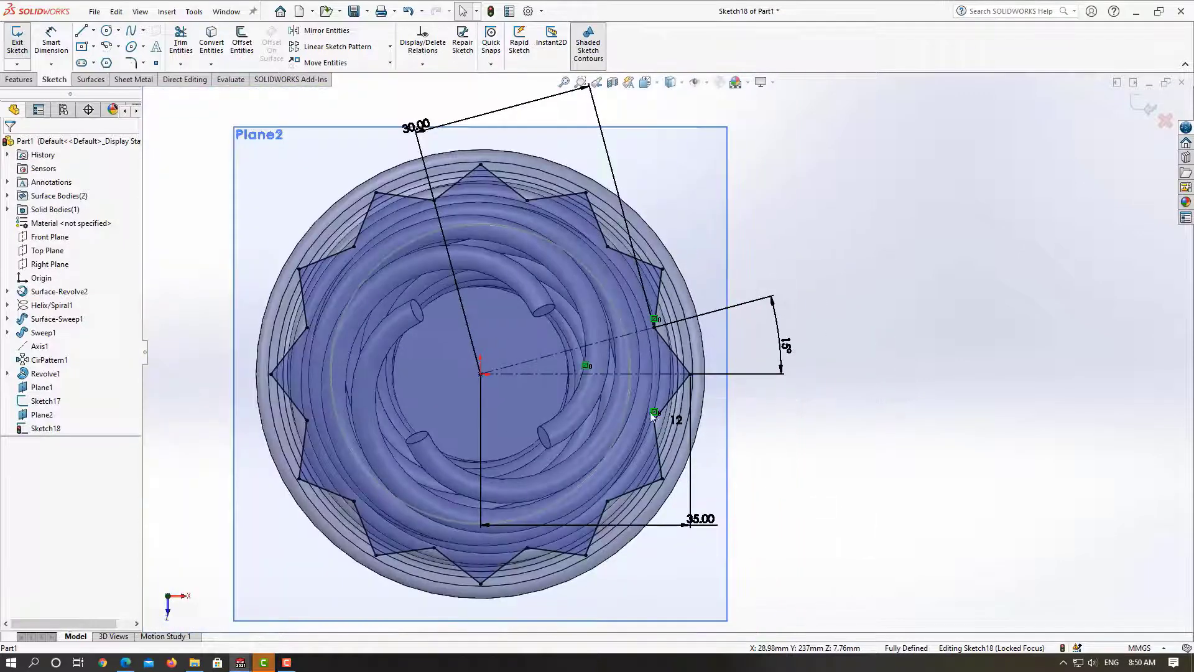
left_click(130, 63)
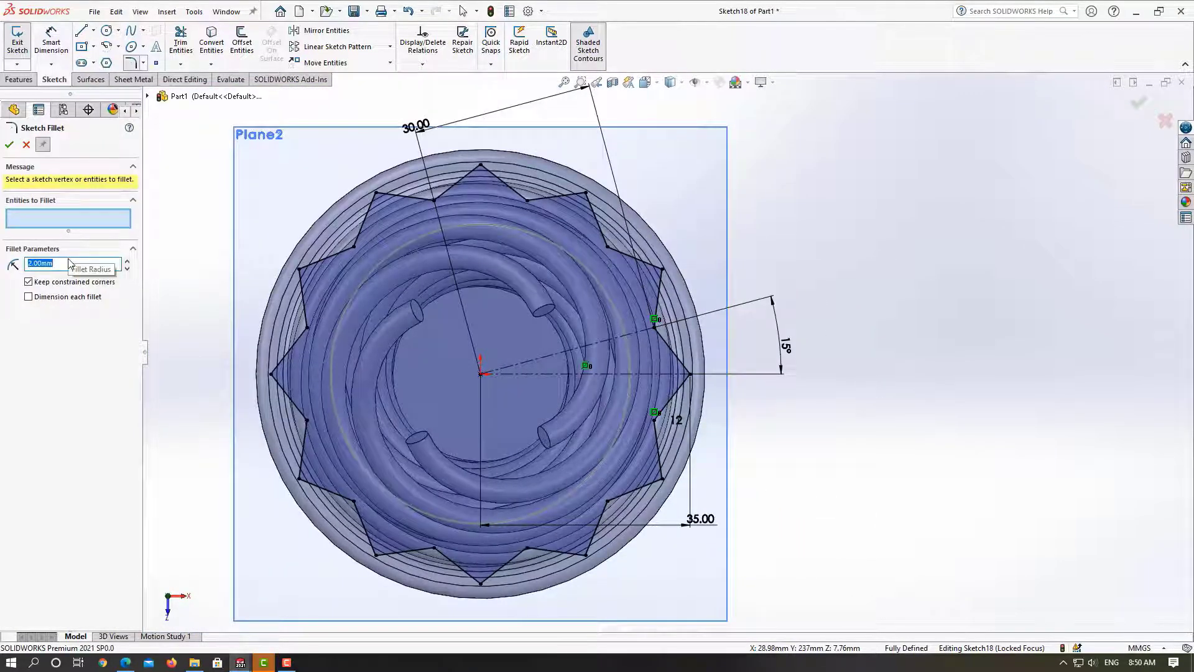
type("5")
Set the fillet radius to 5 mm and round the right and upper-right star vertices
key("Return")
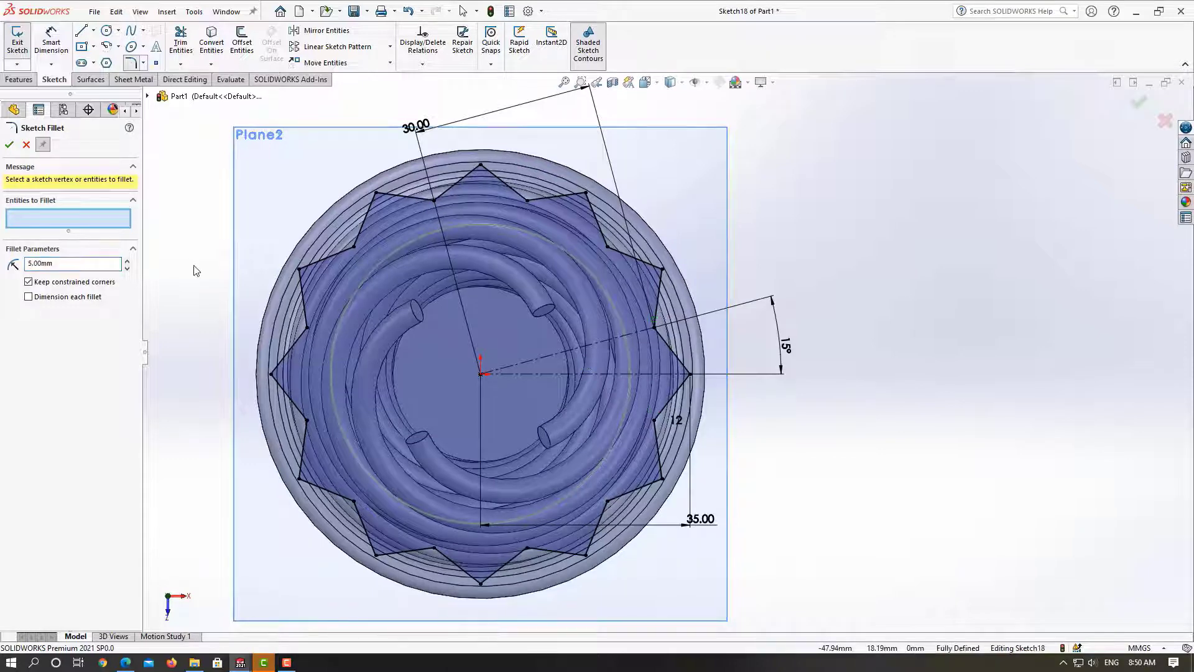
left_click(690, 374)
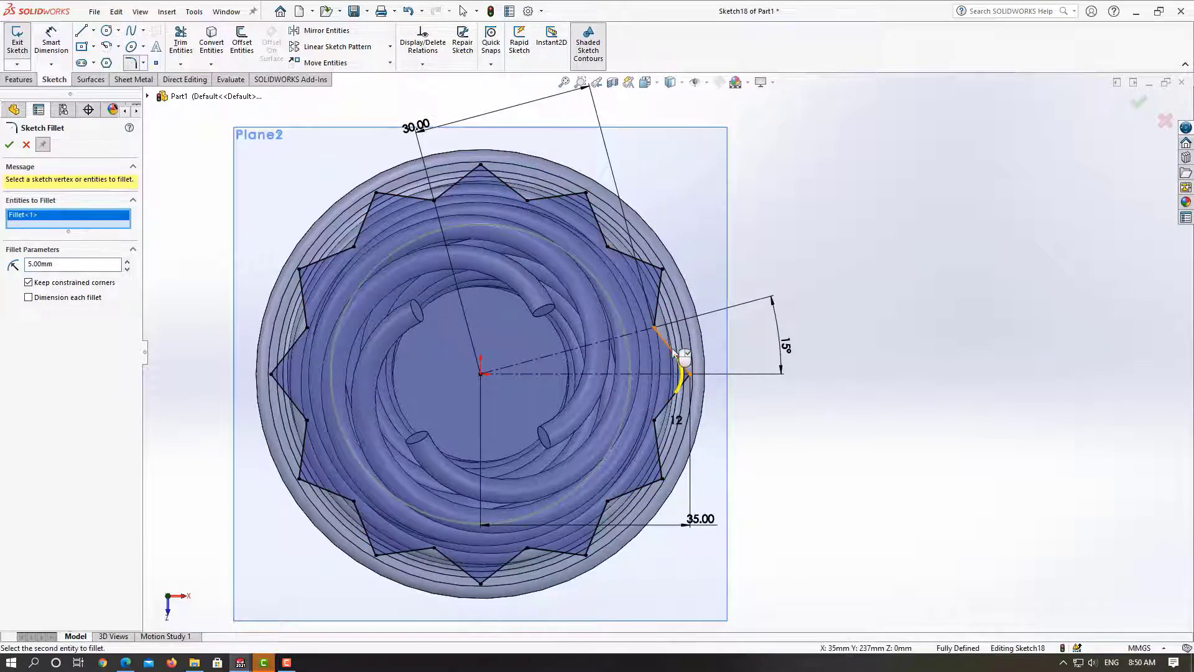
left_click(656, 328)
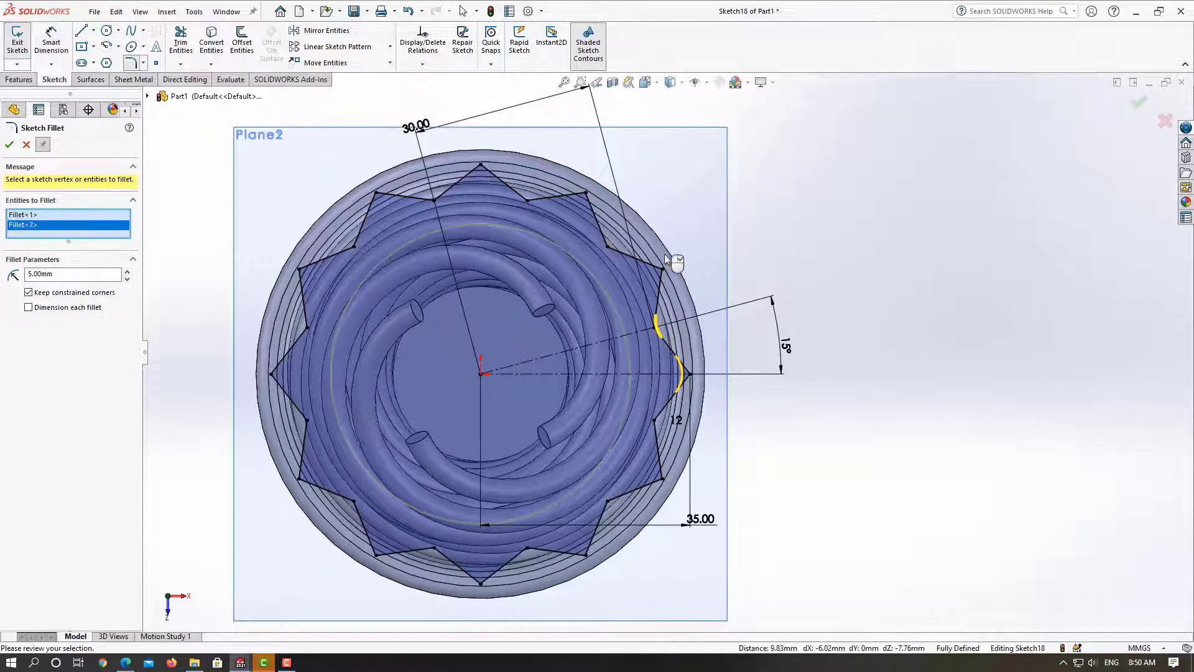
left_click(663, 268)
left_click(609, 248)
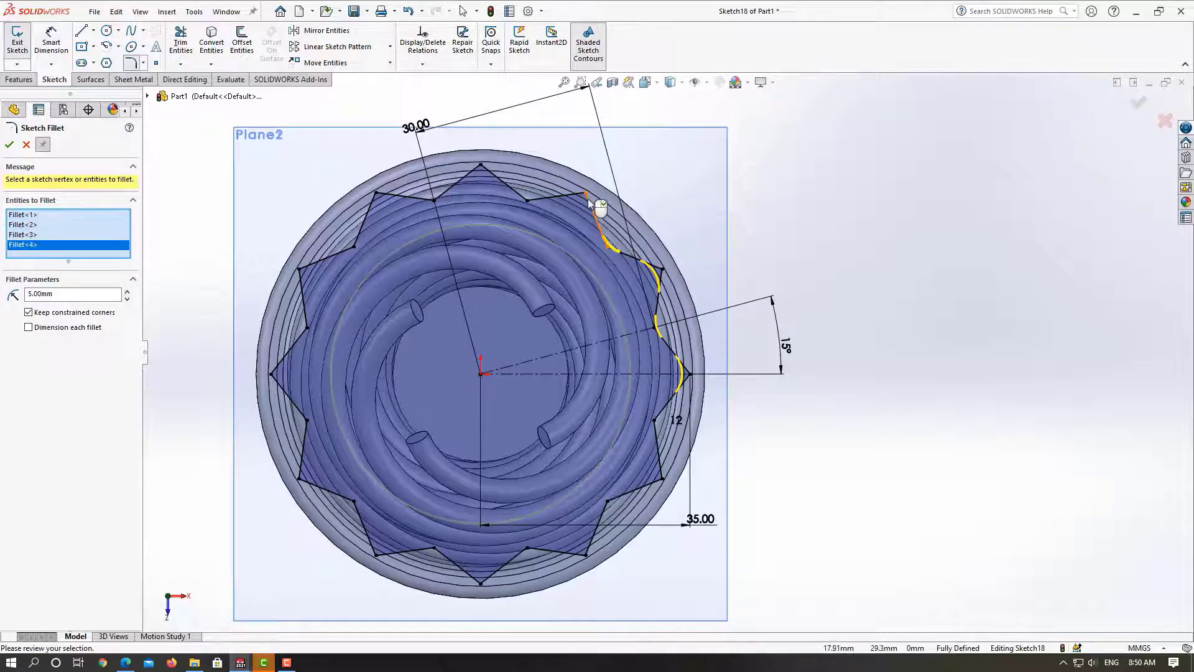
left_click(587, 194)
left_click(528, 200)
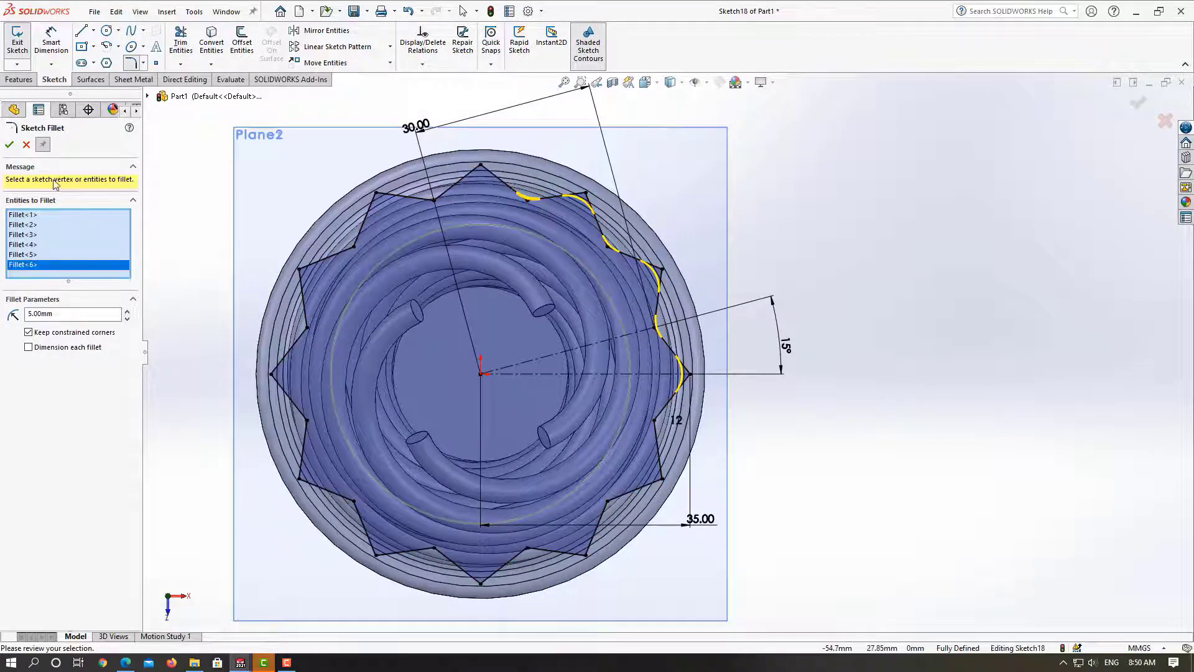
left_click(9, 145)
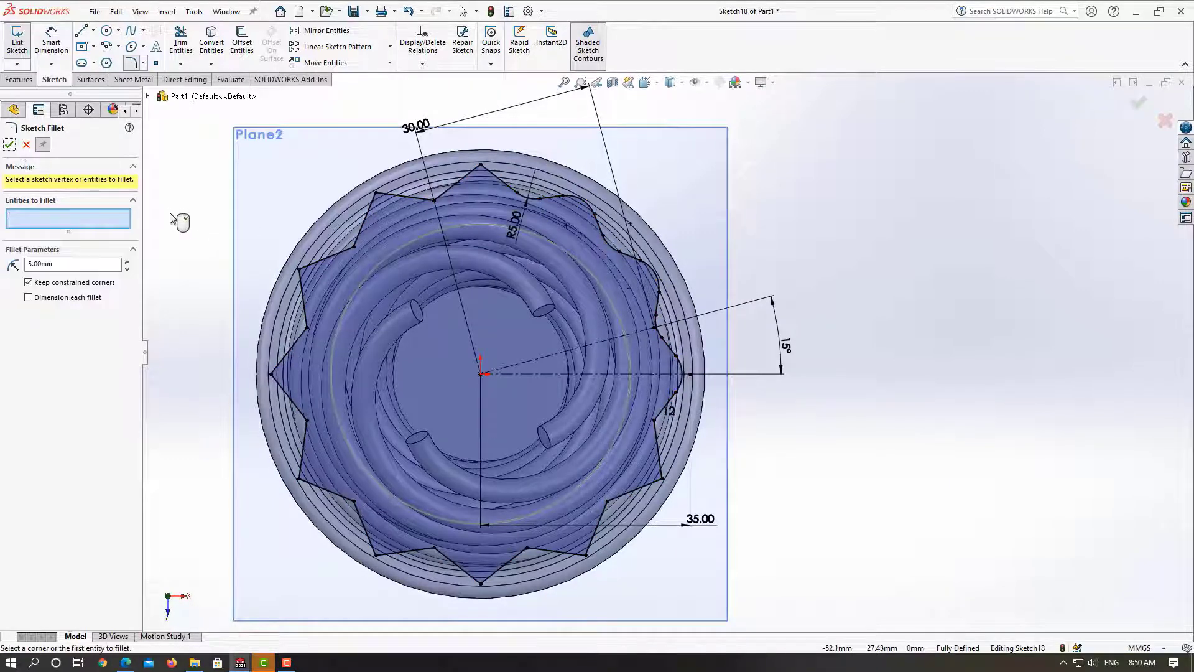
Fillet the top and left-side star points at 5 mm
left_click(481, 166)
left_click(434, 199)
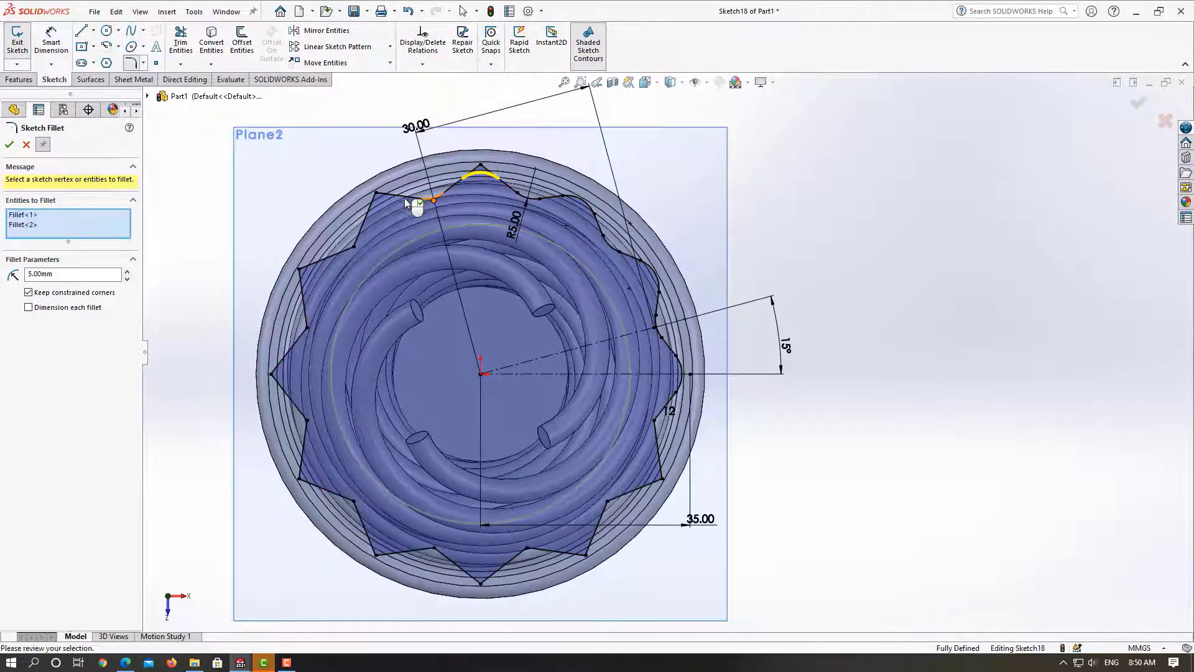
left_click(377, 193)
left_click(354, 247)
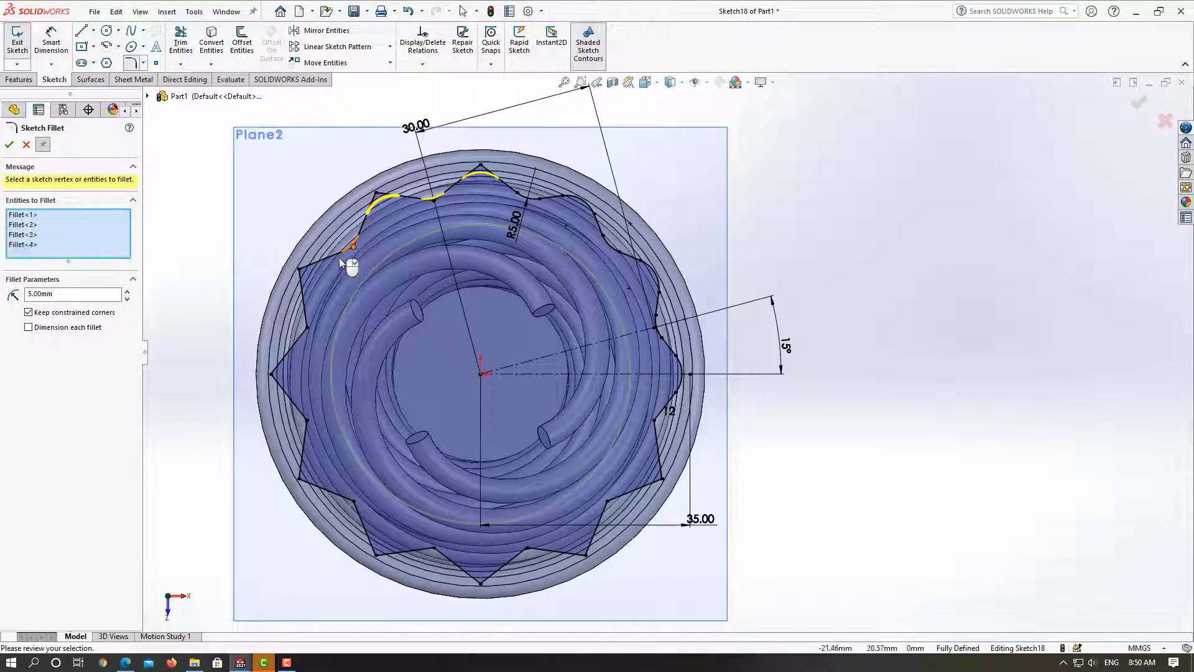
left_click(299, 270)
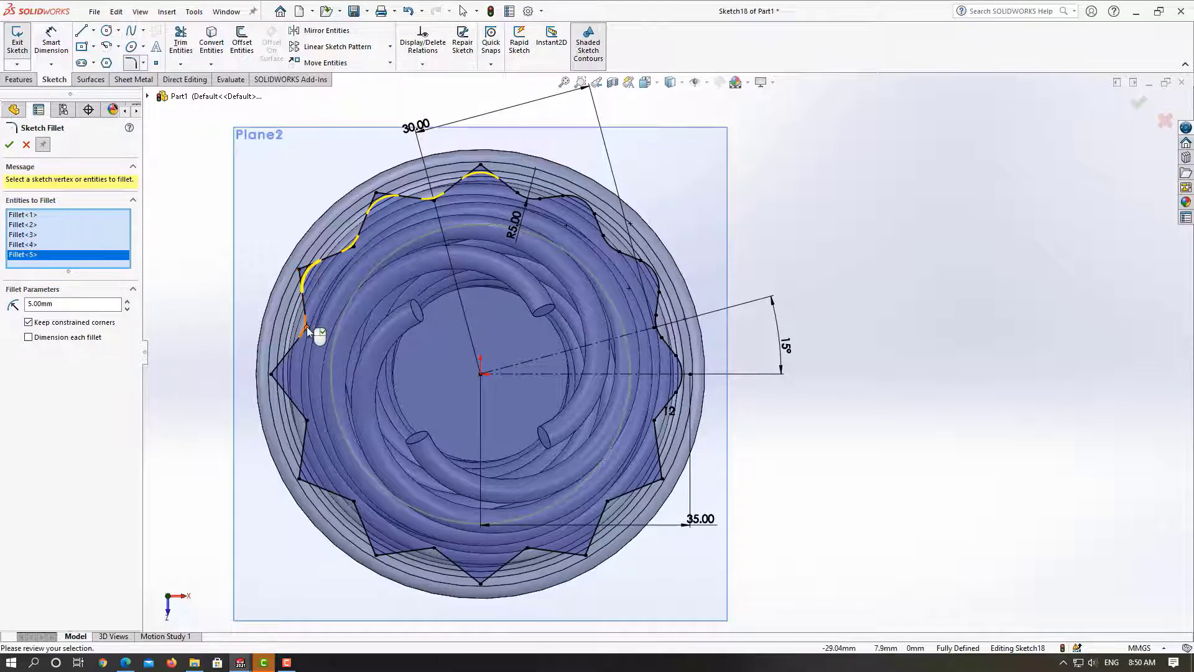
left_click(306, 327)
left_click(272, 374)
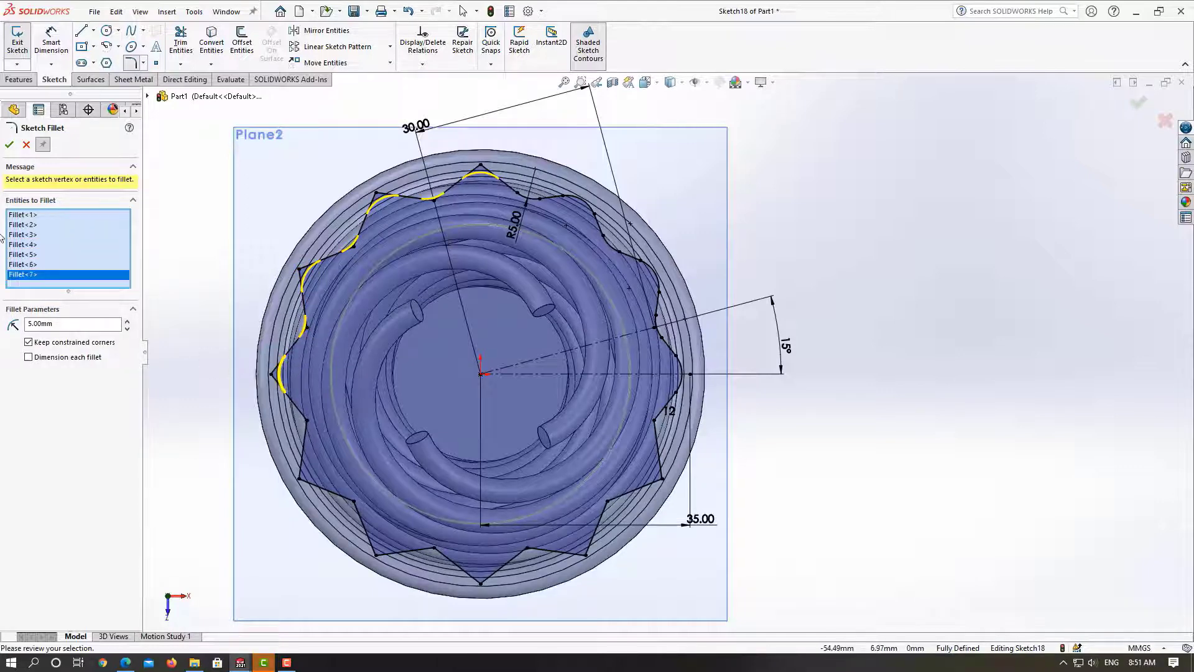
key("Return")
Fillet the lower-left and bottom star points at 5 mm
scroll(419, 453, "up", 3)
scroll(429, 447, "down", 2)
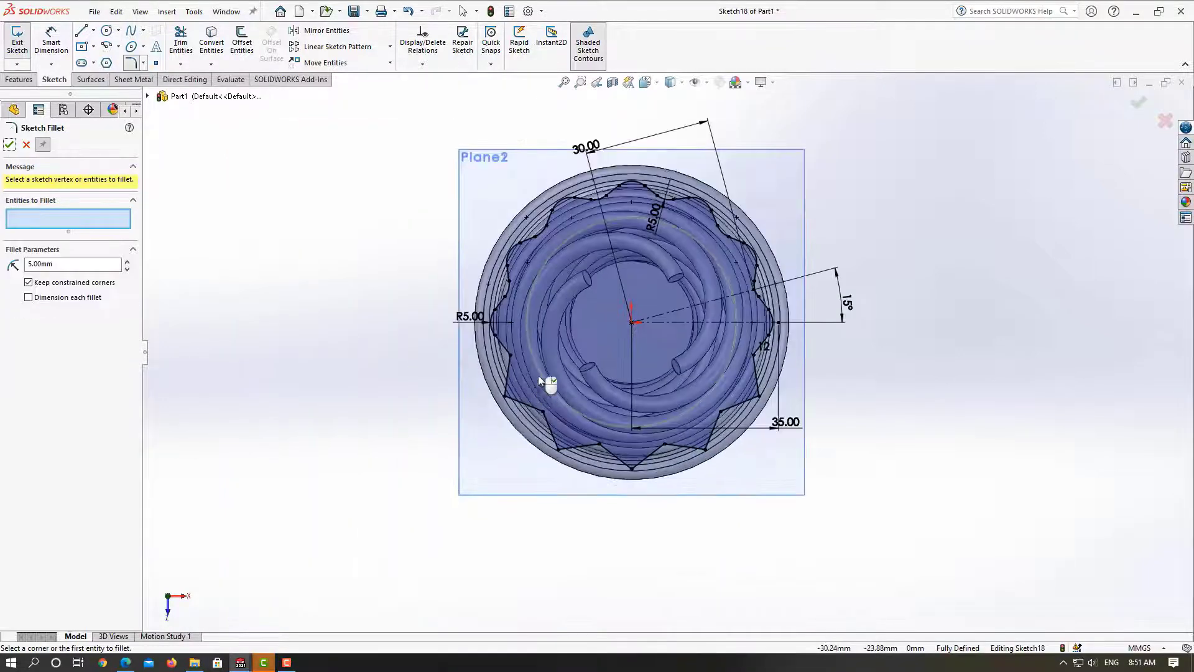
scroll(504, 360, "down", 2)
left_click(530, 357)
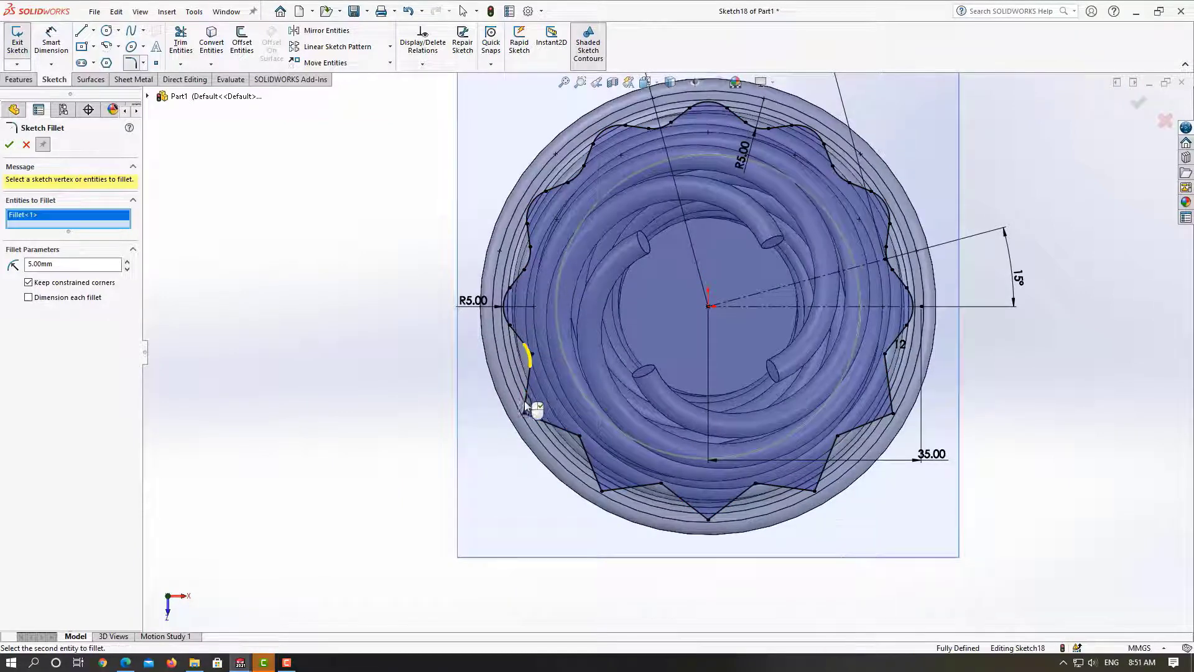
left_click(525, 414)
left_click(581, 436)
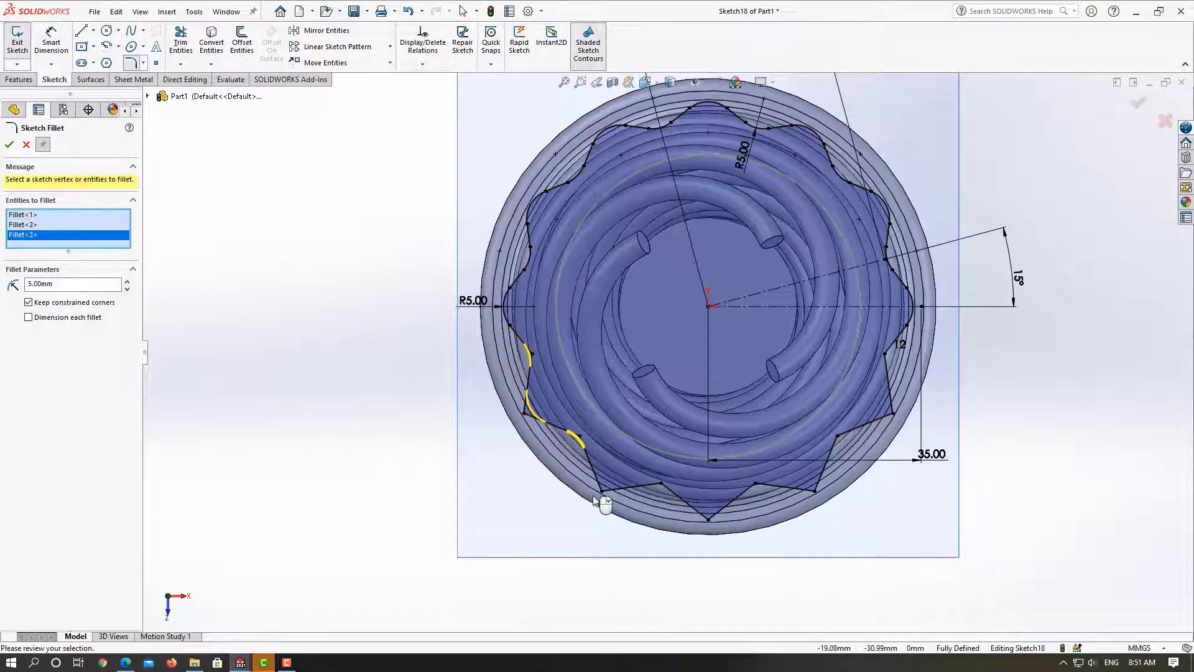
left_click(602, 490)
left_click(661, 484)
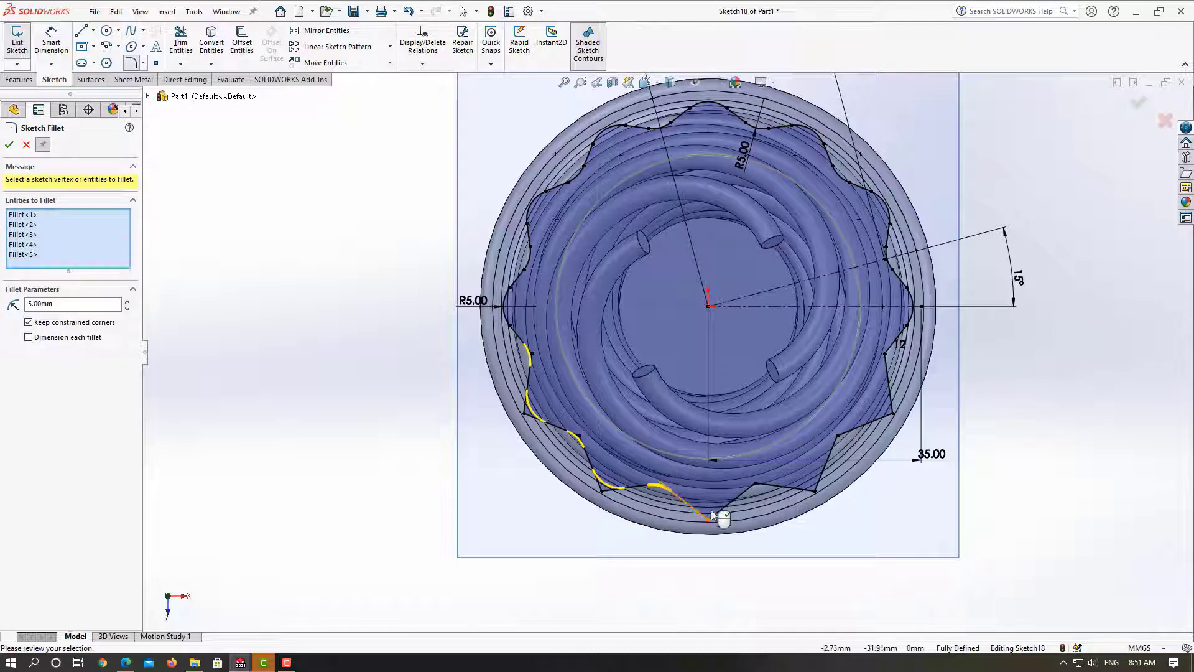
Fillet the remaining bottom and right-side star points and apply them
left_click(708, 518)
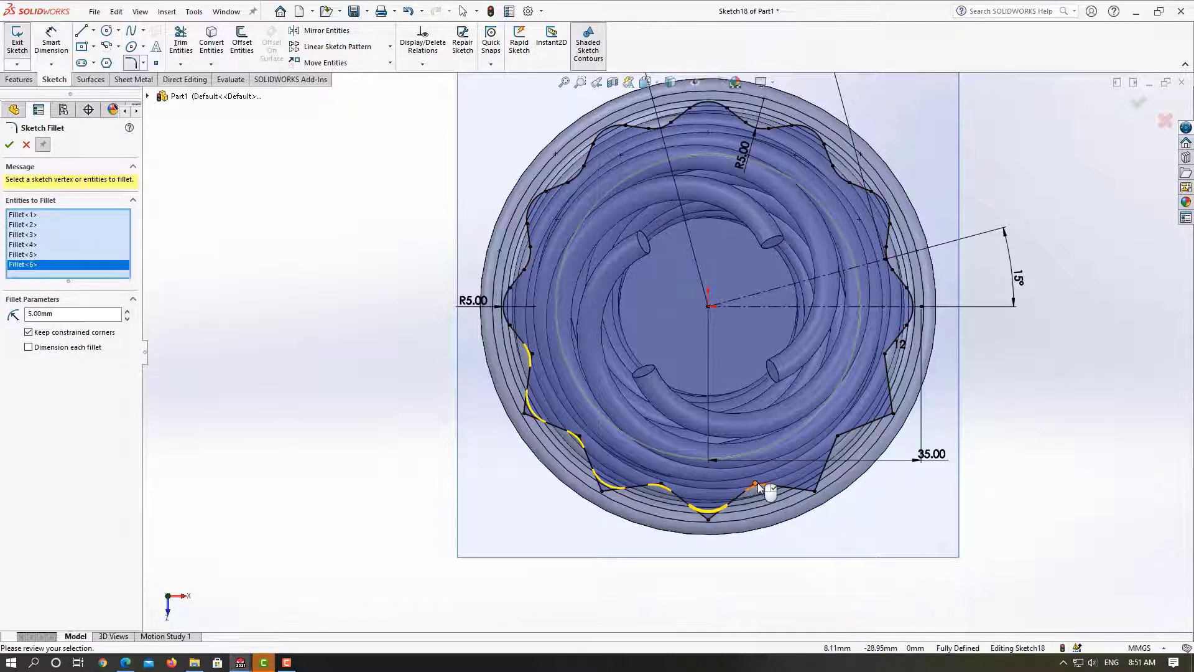
left_click(755, 484)
left_click(815, 490)
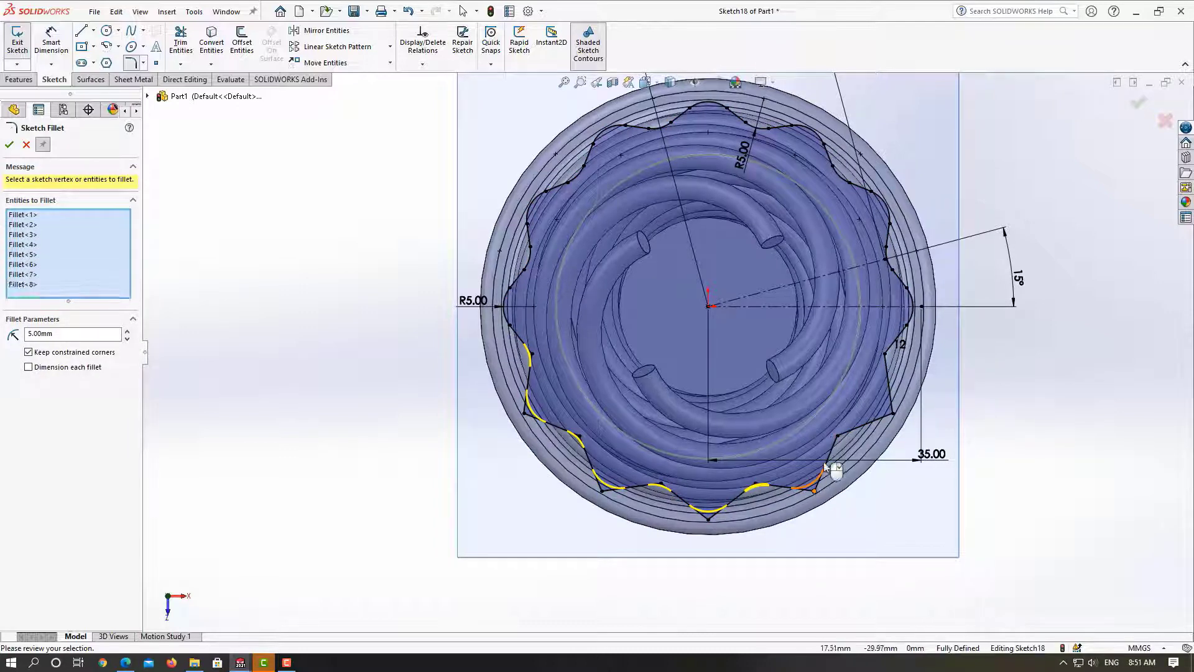
left_click(835, 436)
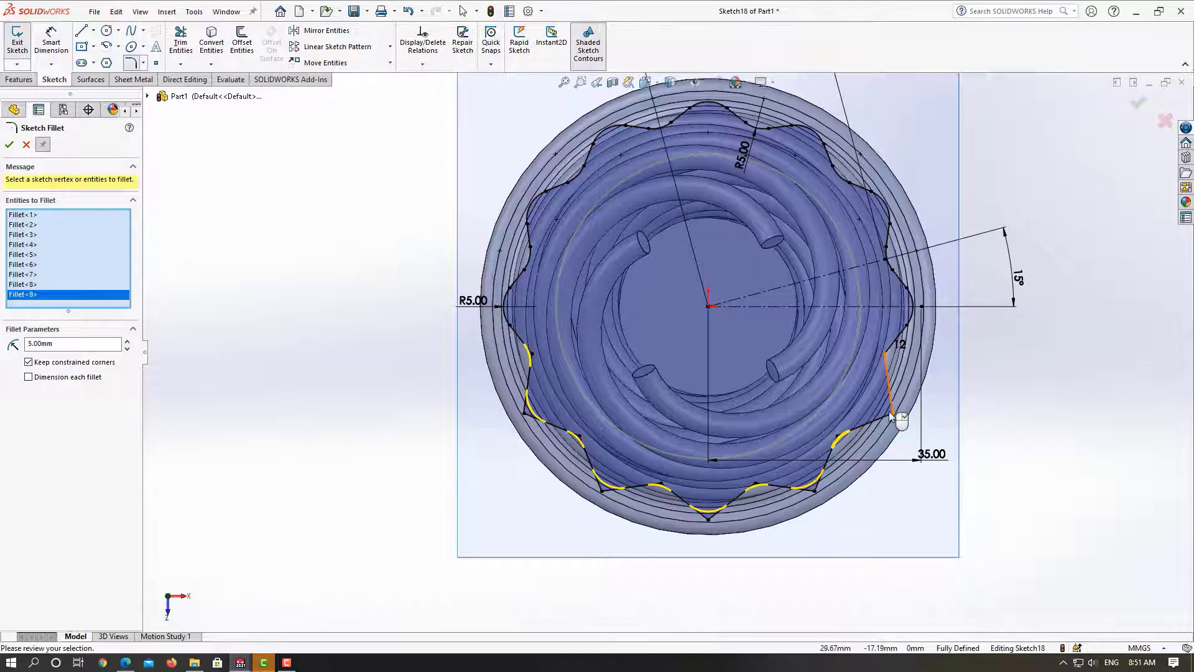
left_click(894, 415)
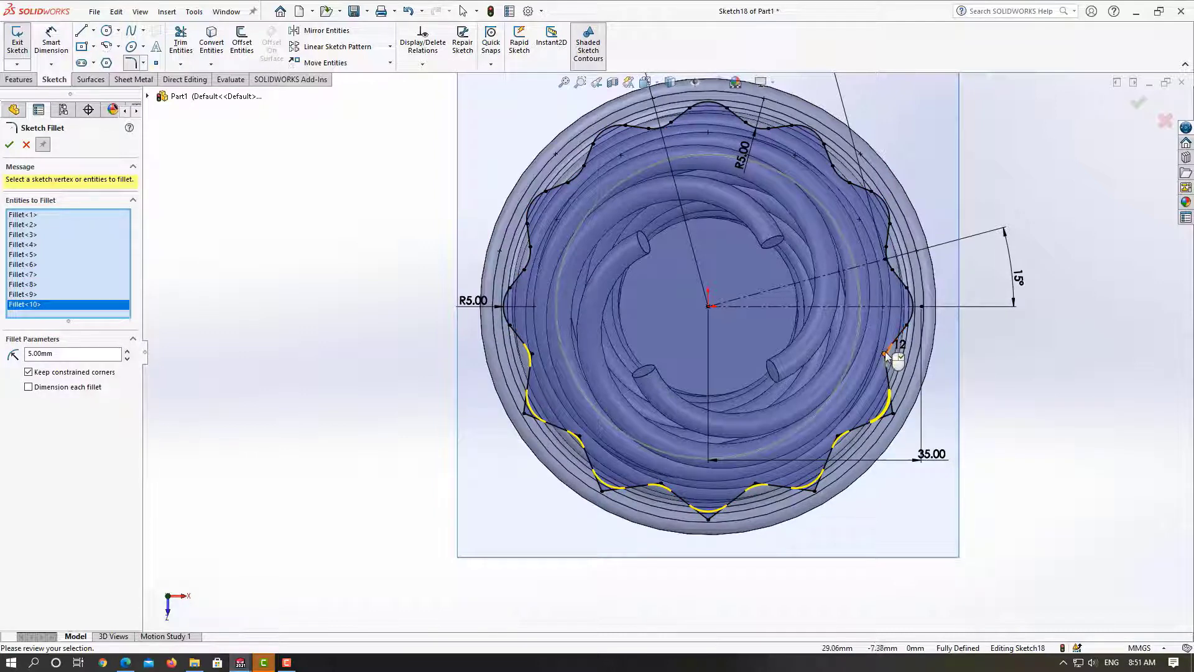
left_click(887, 354)
left_click(10, 145)
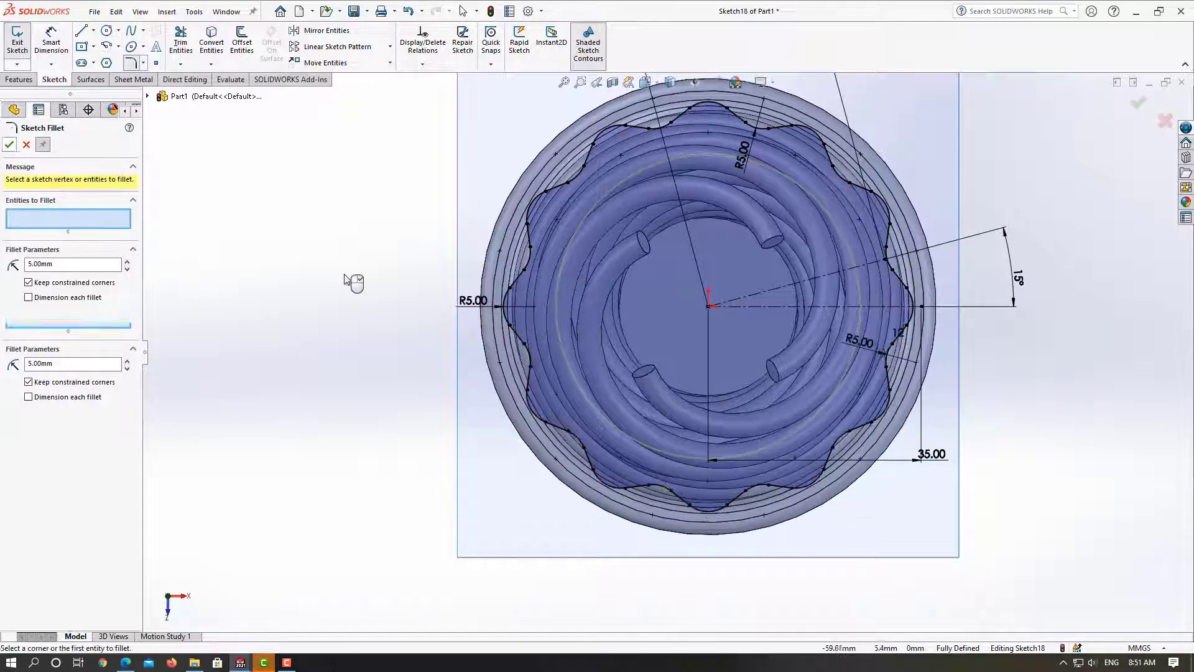
scroll(665, 349, "up", 3)
Close Sketch Fillet and check the midpoints of the star's top, right and bottom fillet arcs
right_click(903, 346)
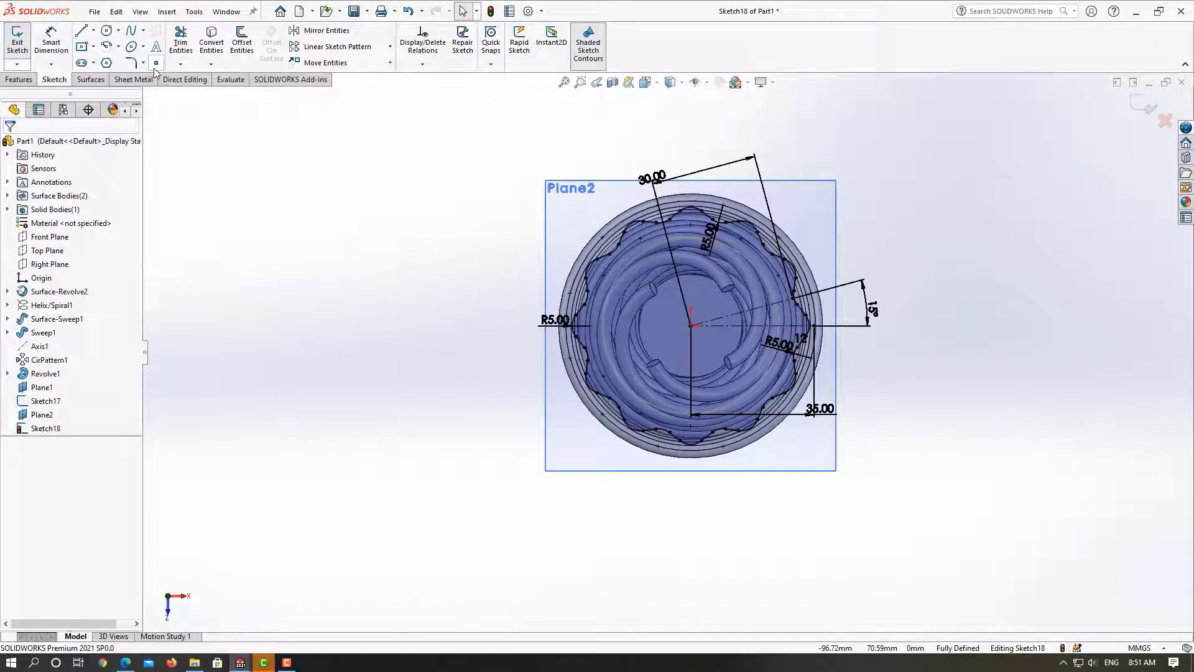
scroll(753, 227, "down", 3)
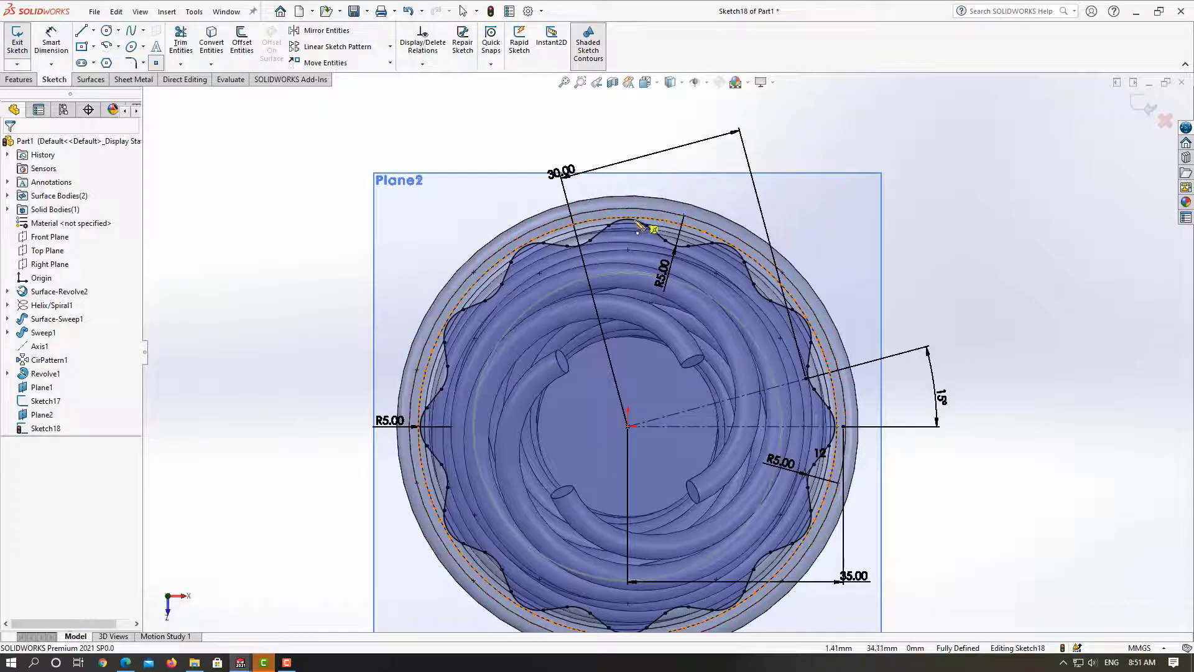
left_click(628, 220)
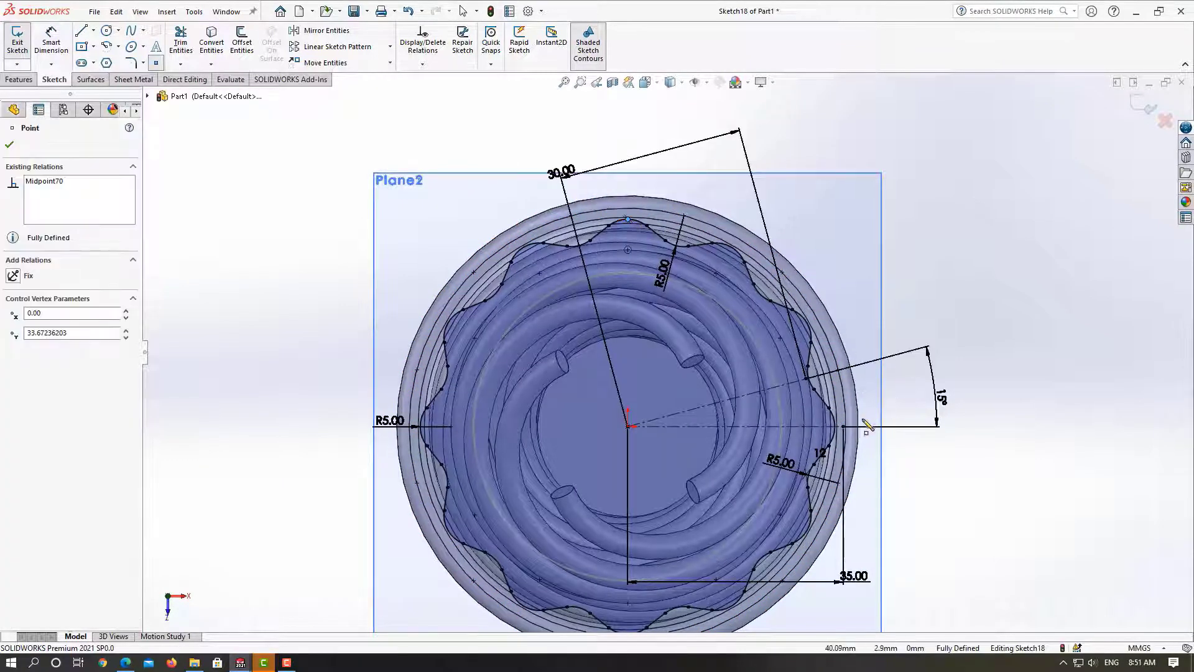
left_click(837, 428)
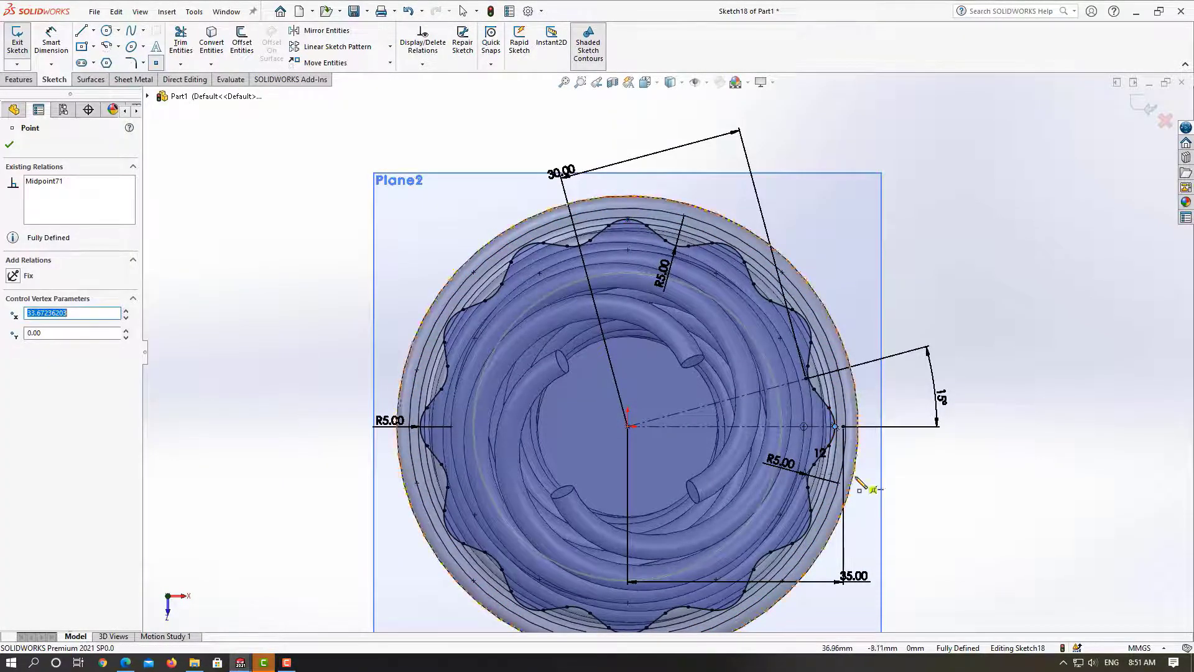
scroll(647, 522, "up", 3)
scroll(647, 519, "down", 2)
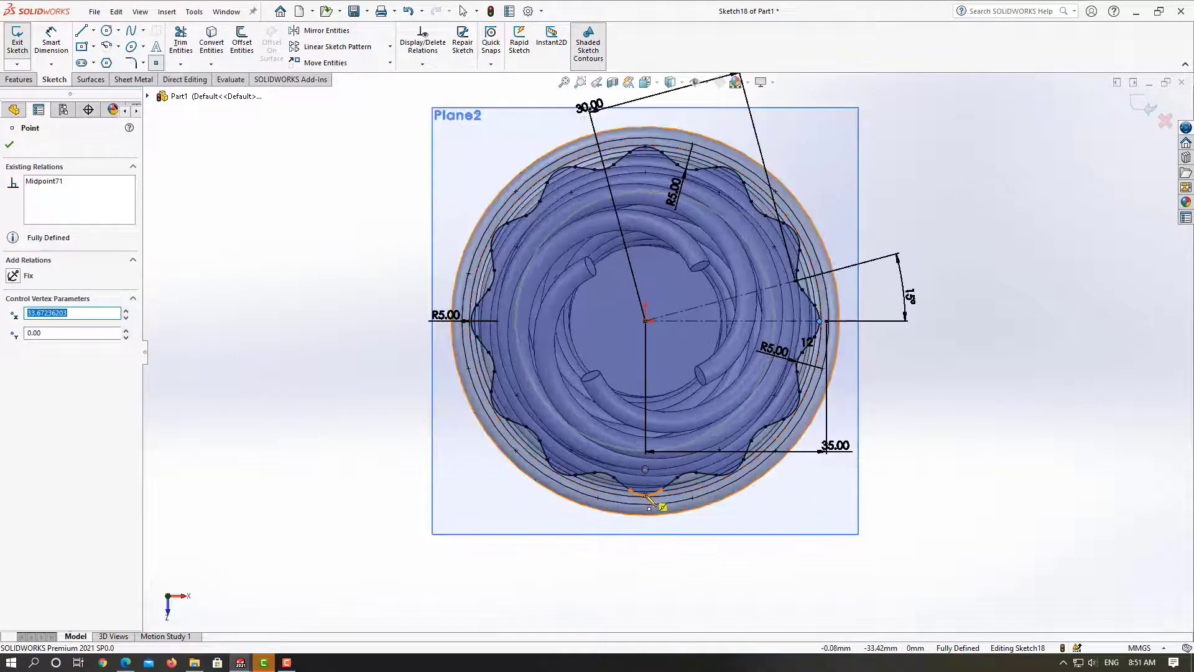
left_click(645, 495)
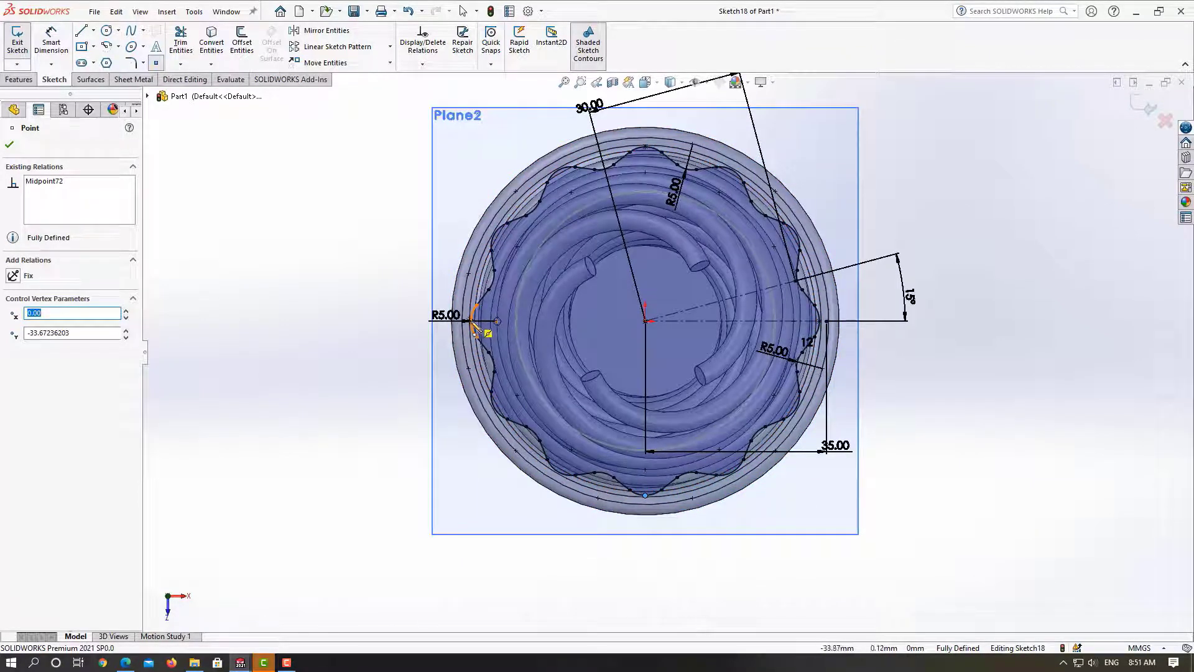
scroll(480, 330, "down", 1)
scroll(497, 328, "down", 2)
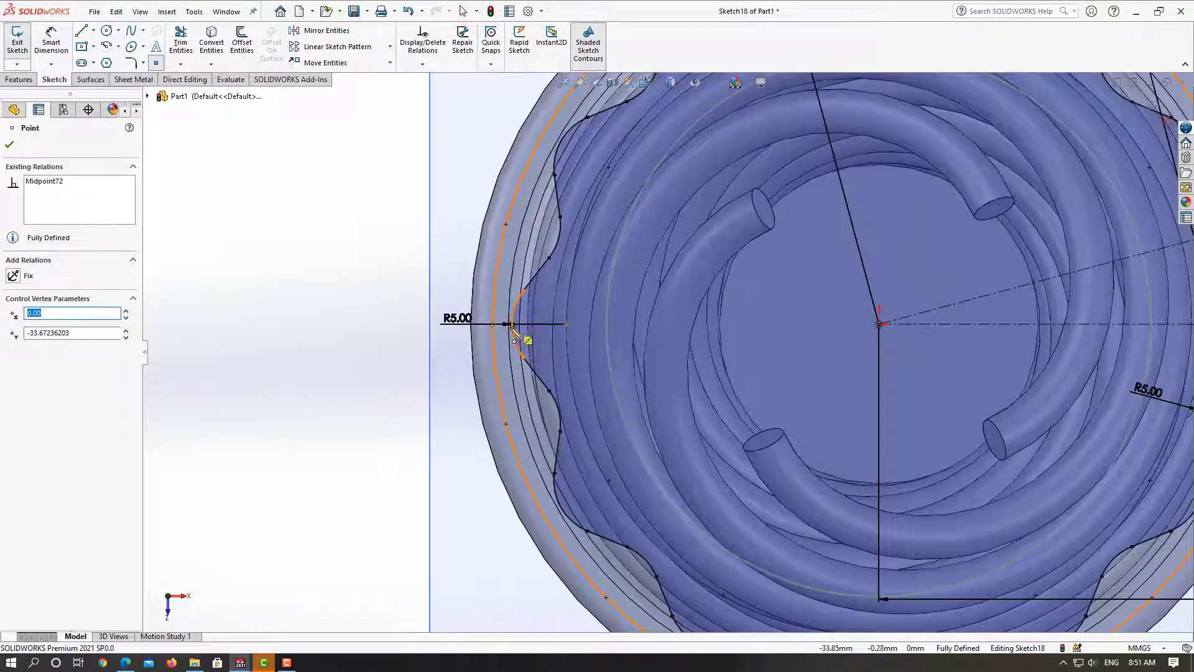
key("Escape")
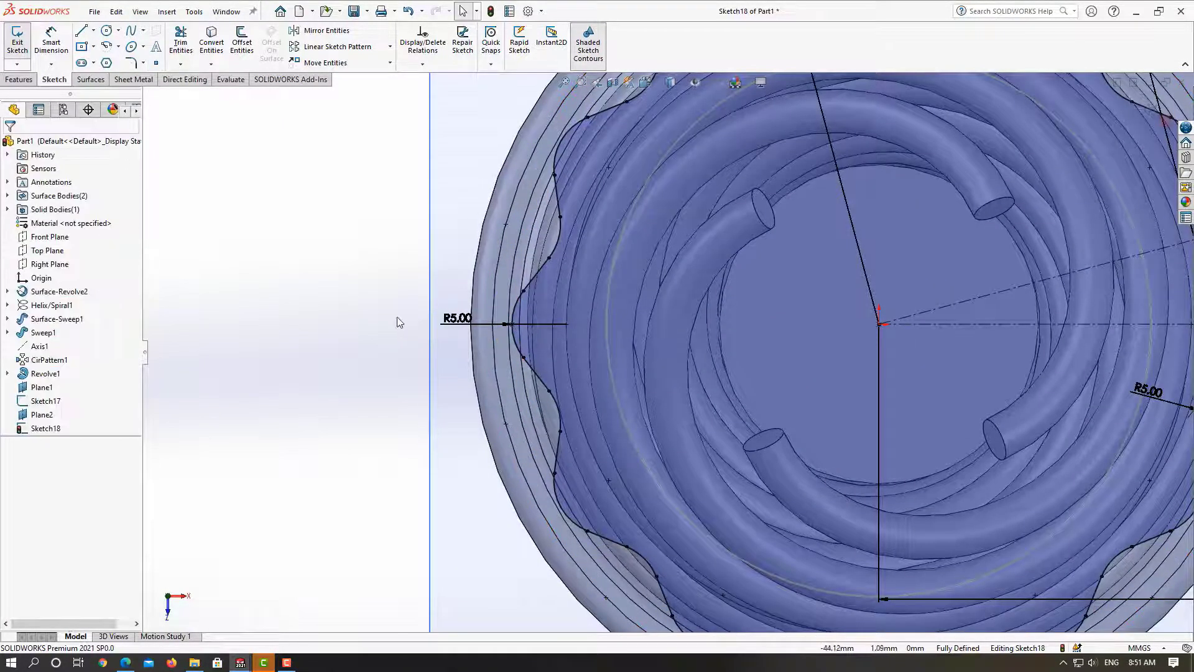
Exit the star sketch, orbit to a tilted 3D view, and select the Sketch17 circle above the coil
key("f")
left_click(1143, 107)
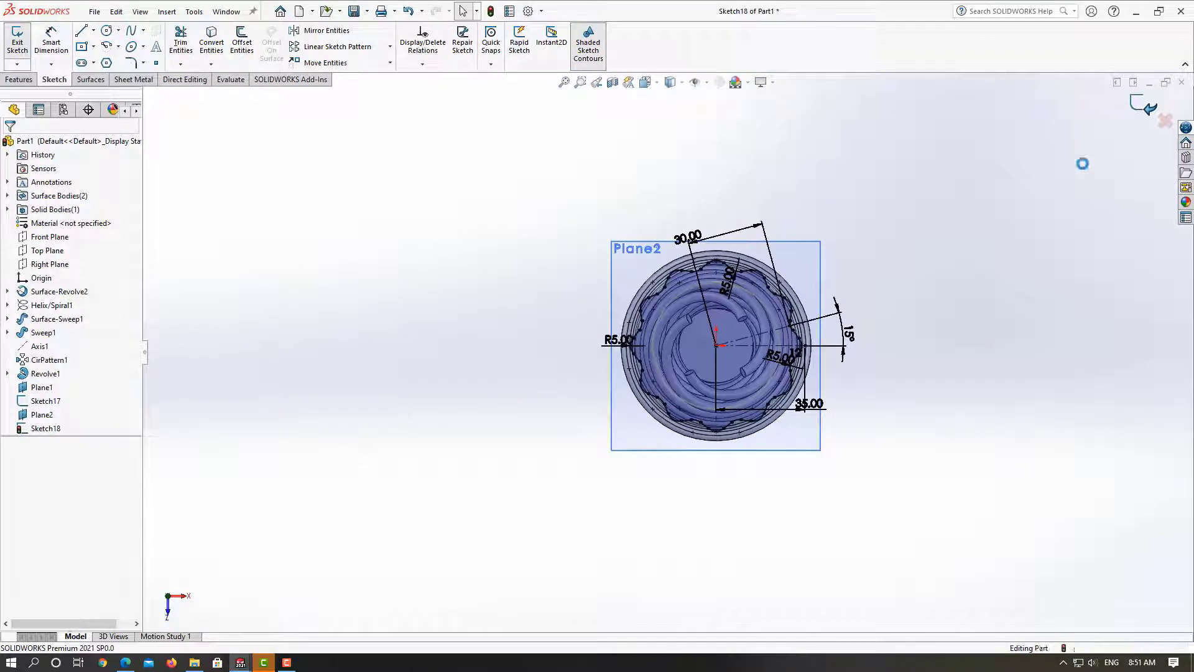
mouse_move(943, 270)
middle_mouse_down()
mouse_move(892, 139)
mouse_move(900, 176)
mouse_move(776, 142)
mouse_move(840, 107)
mouse_move(808, 176)
mouse_move(784, 170)
middle_mouse_up()
left_click(771, 164)
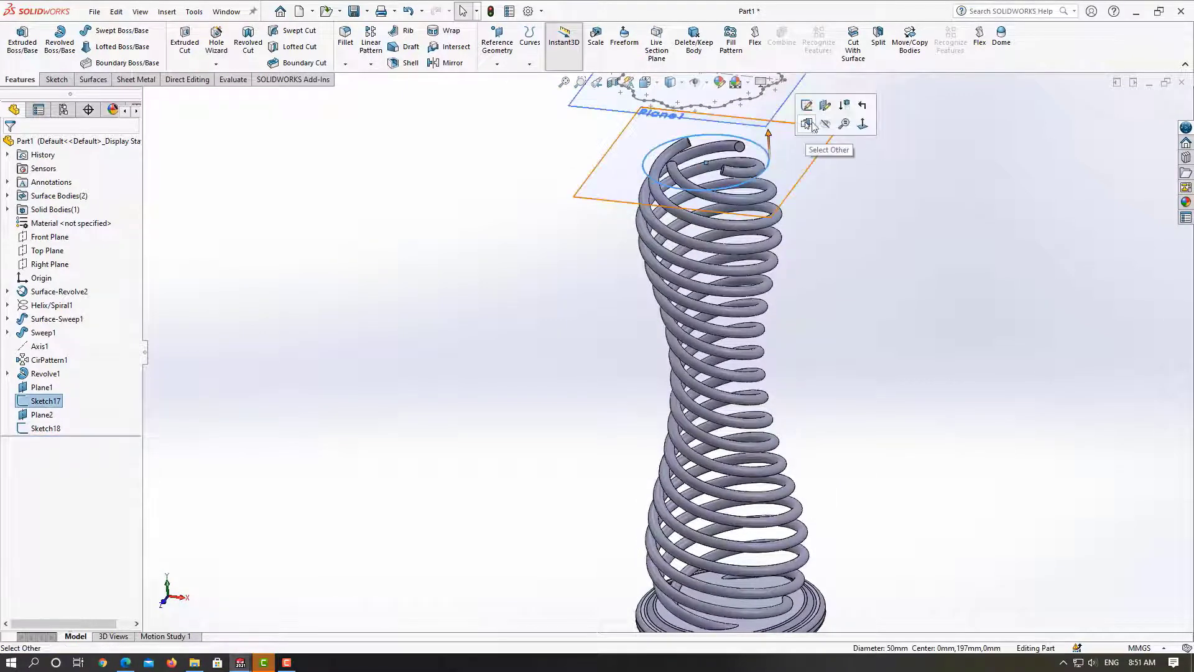
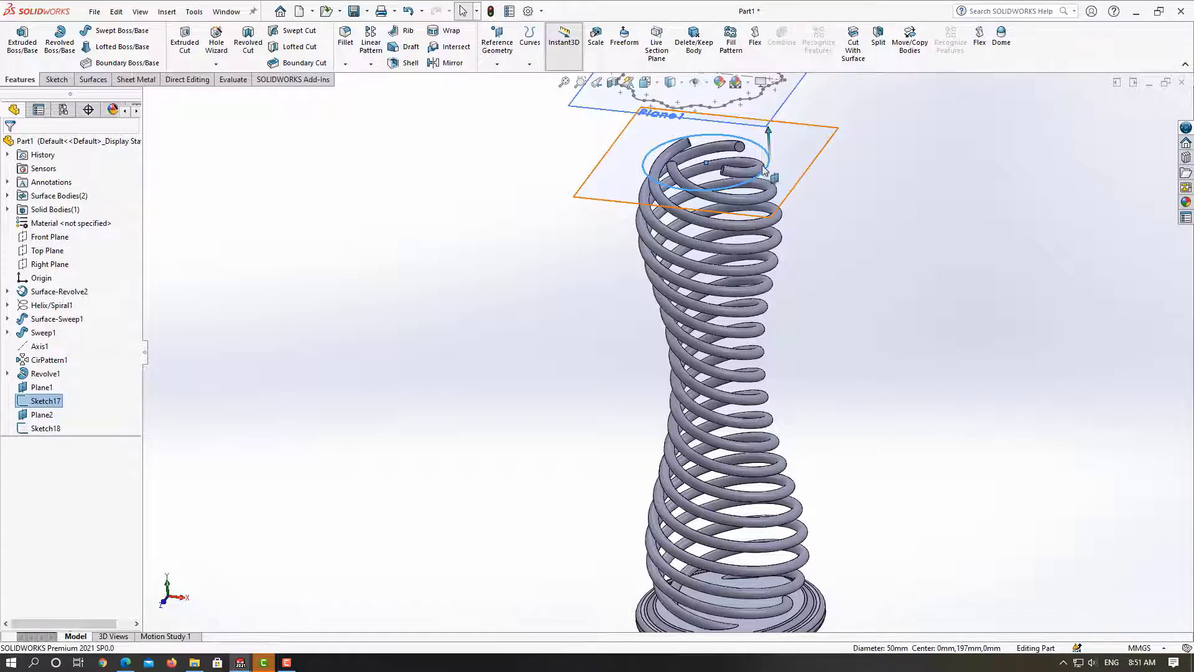
Select the 50 mm circle on Plane1 and bring up Sketch17's context menu in the tree
key("Escape")
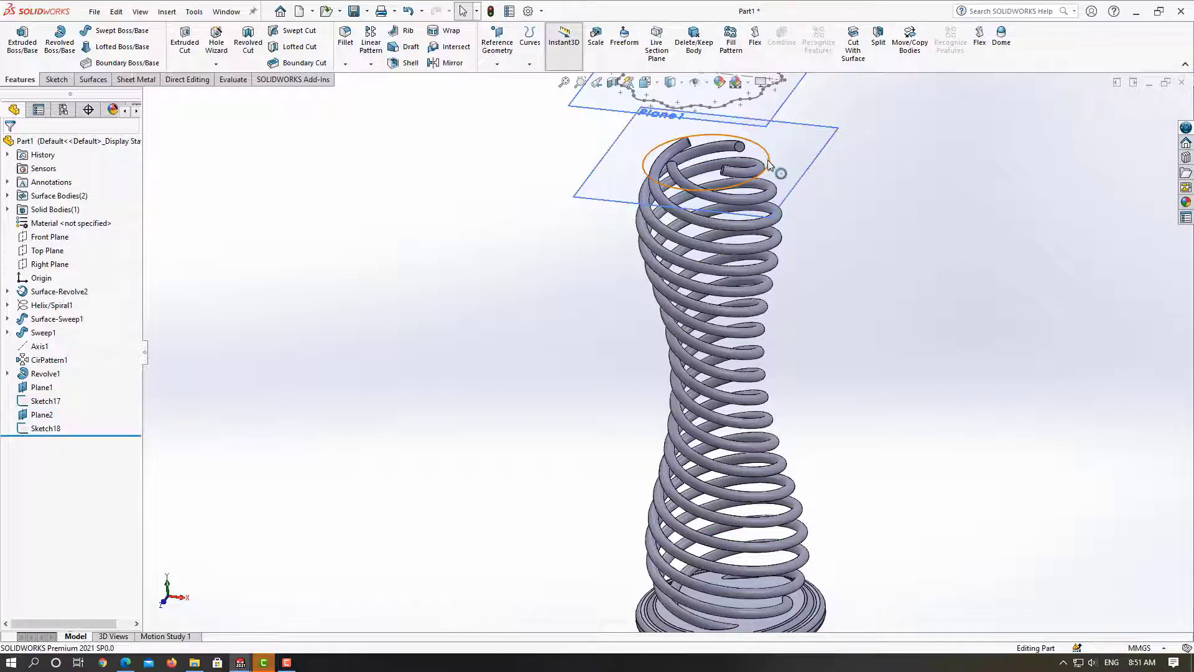
left_click(767, 160)
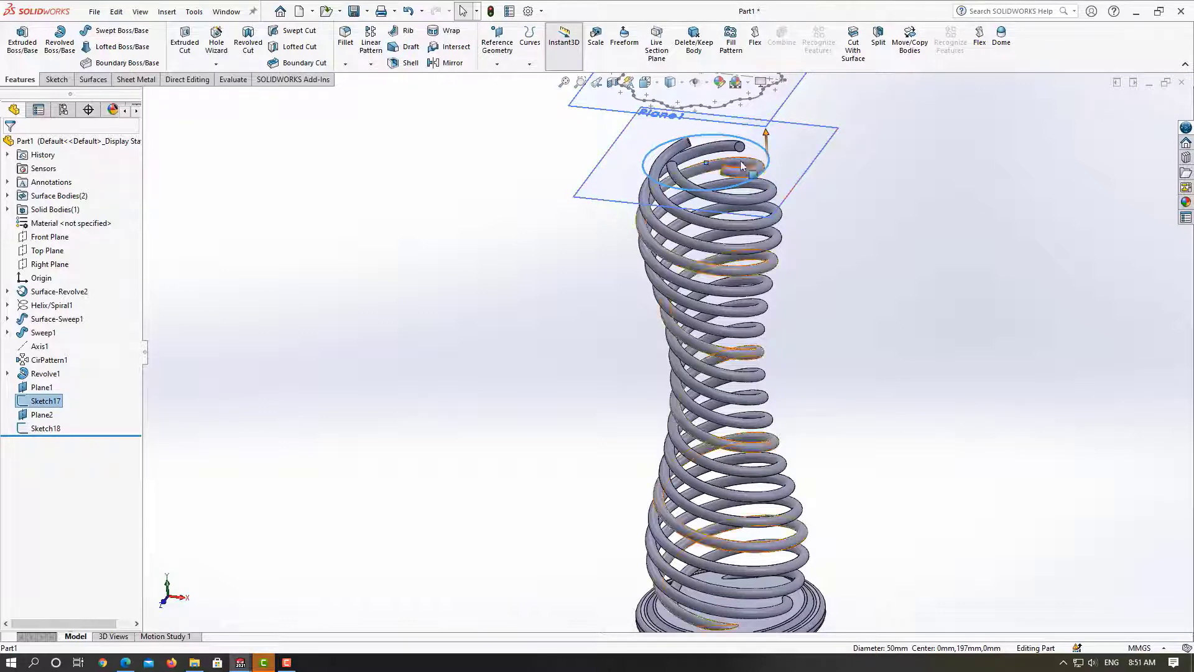
right_click(50, 403)
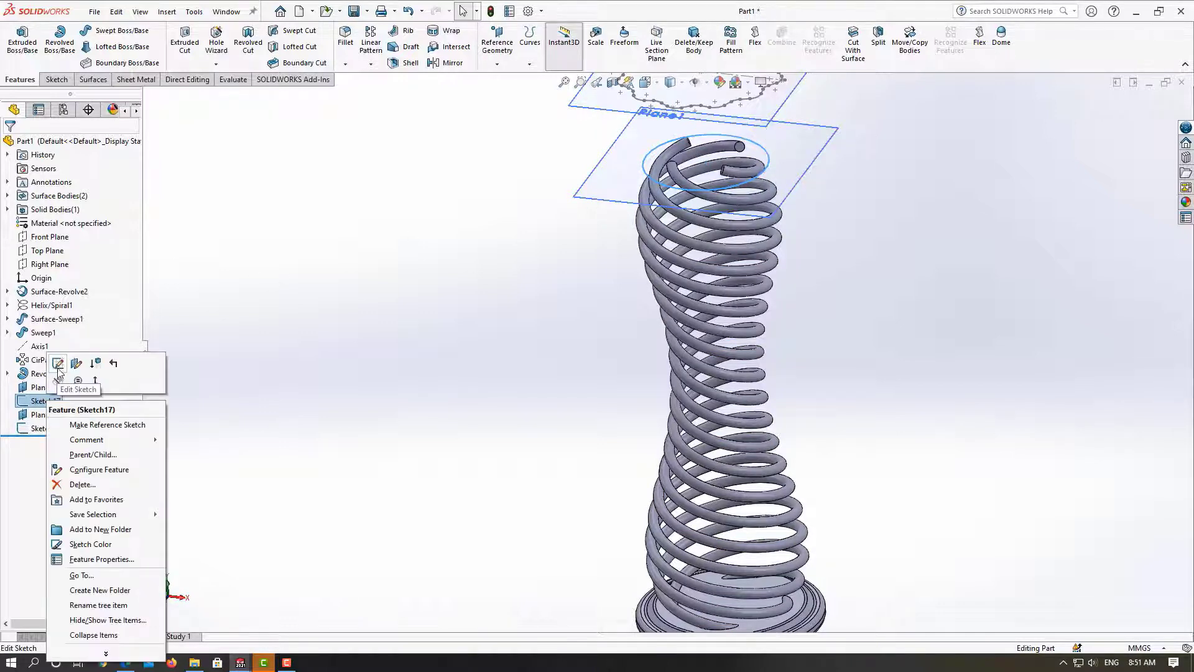
Edit Sketch17, add points at the circle's left and right quadrants (x = -25, 25), and exit
left_click(61, 373)
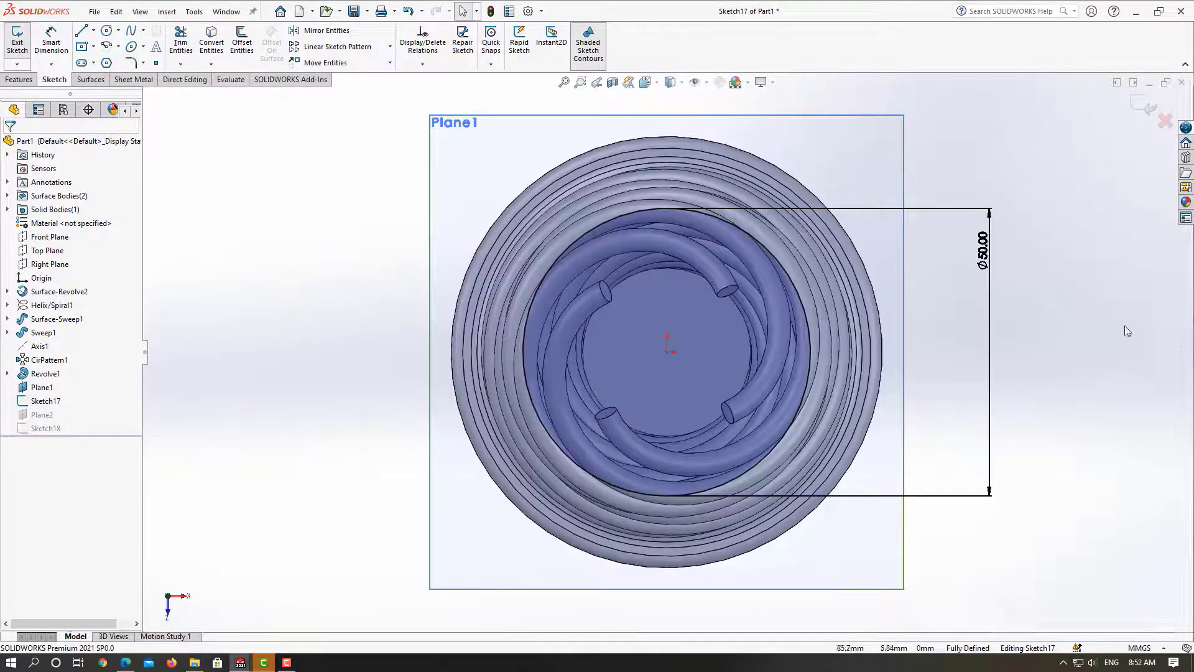
scroll(933, 349, "up", 4)
scroll(760, 340, "down", 2)
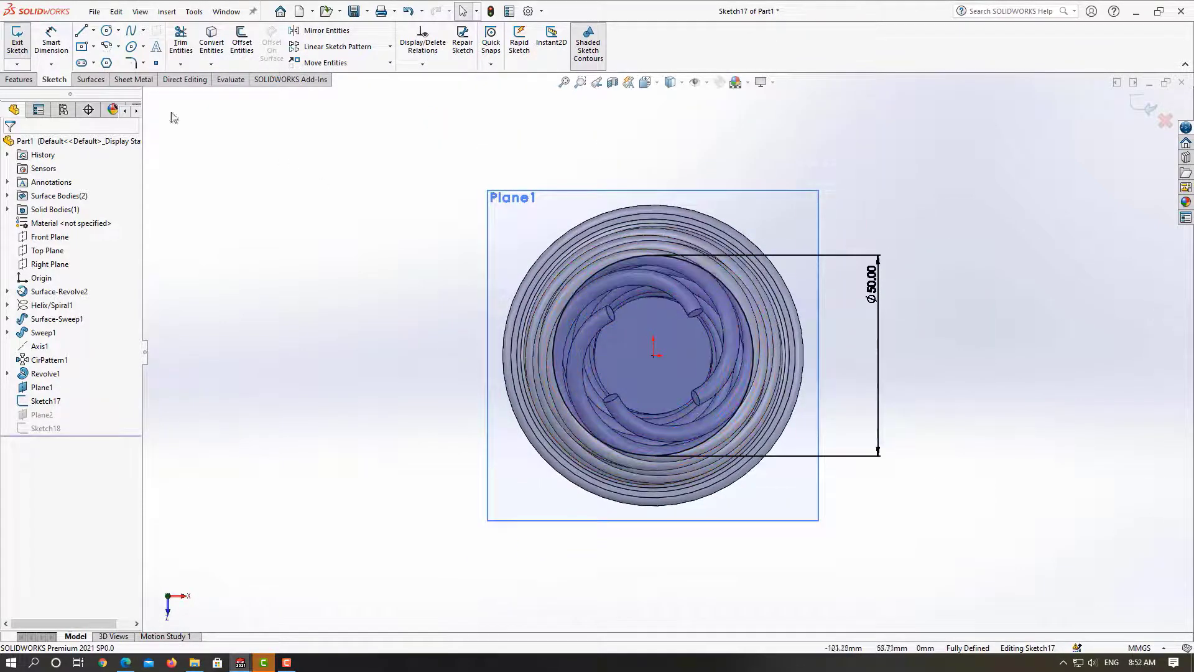
left_click(156, 64)
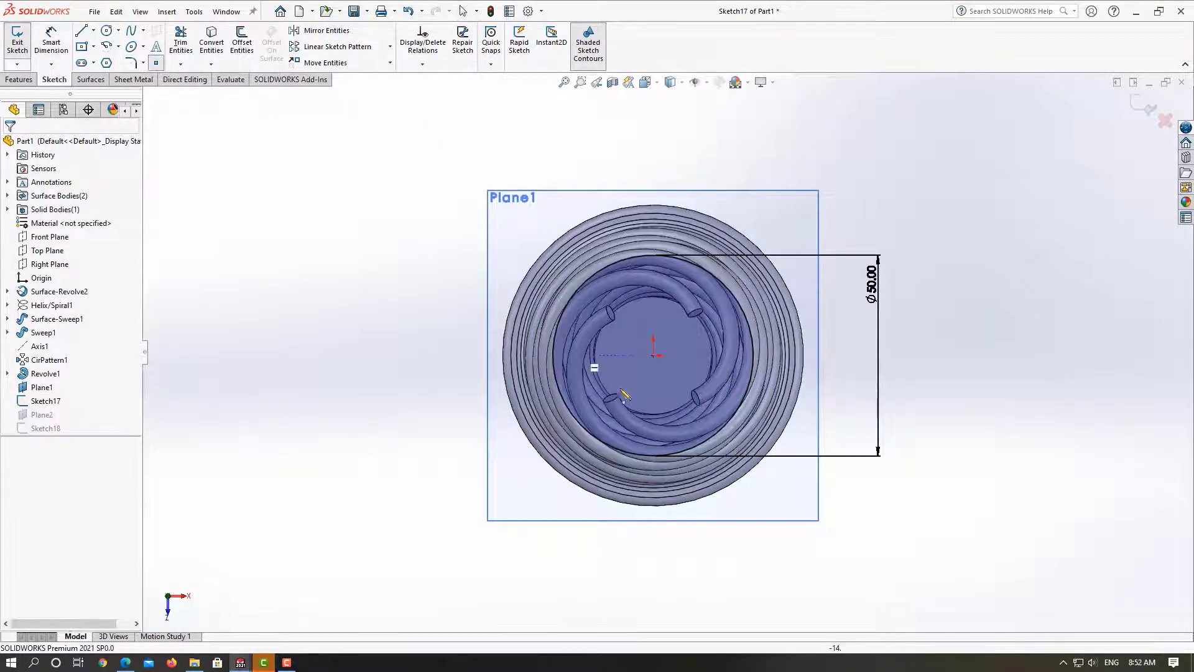
left_click(553, 356)
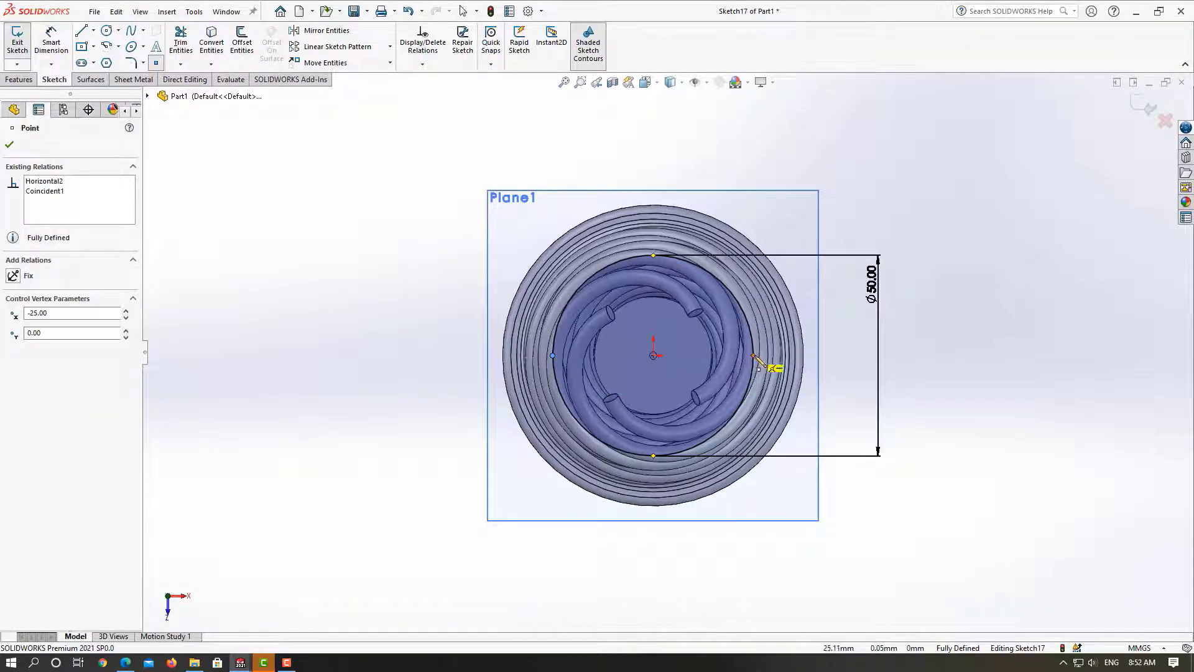
left_click(754, 356)
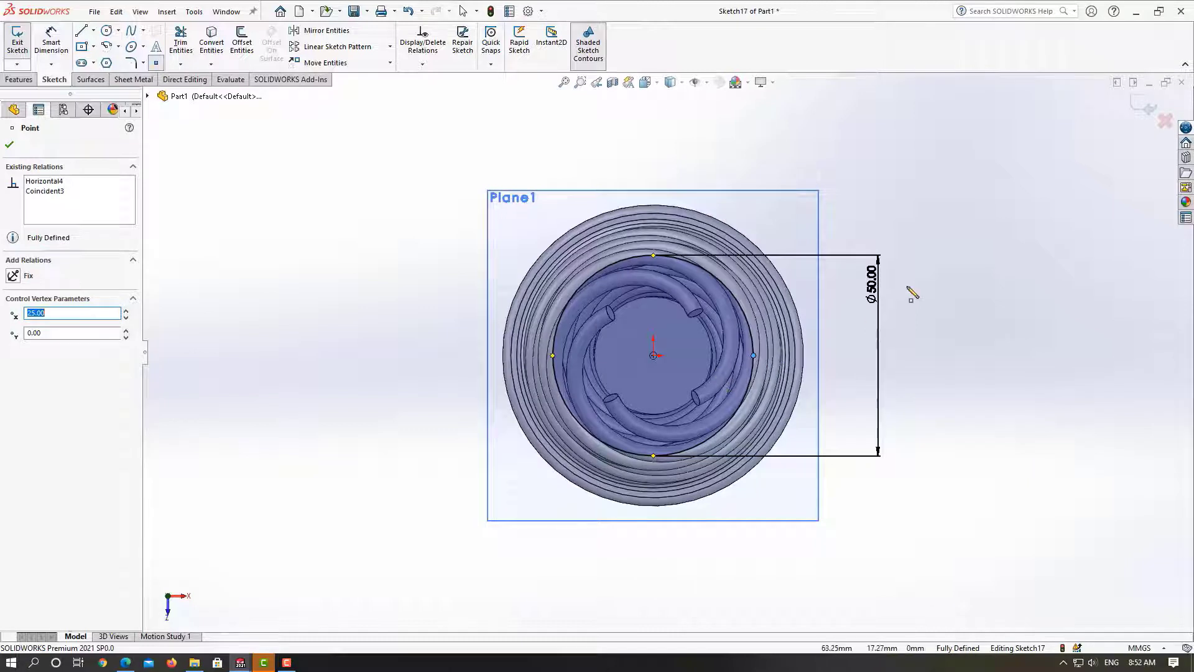
key("Escape")
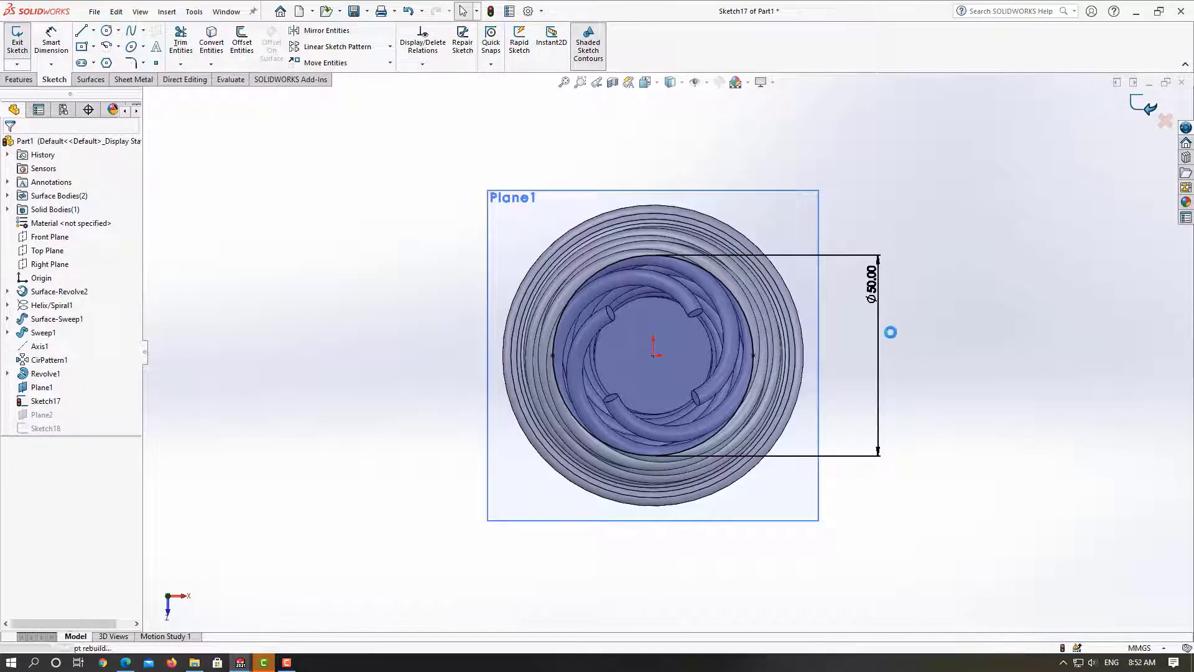
key("ctrl+b")
mouse_move(902, 345)
middle_mouse_down()
mouse_move(865, 305)
mouse_move(866, 268)
mouse_move(858, 286)
mouse_move(856, 261)
mouse_move(856, 306)
mouse_move(859, 269)
mouse_move(781, 207)
middle_mouse_up()
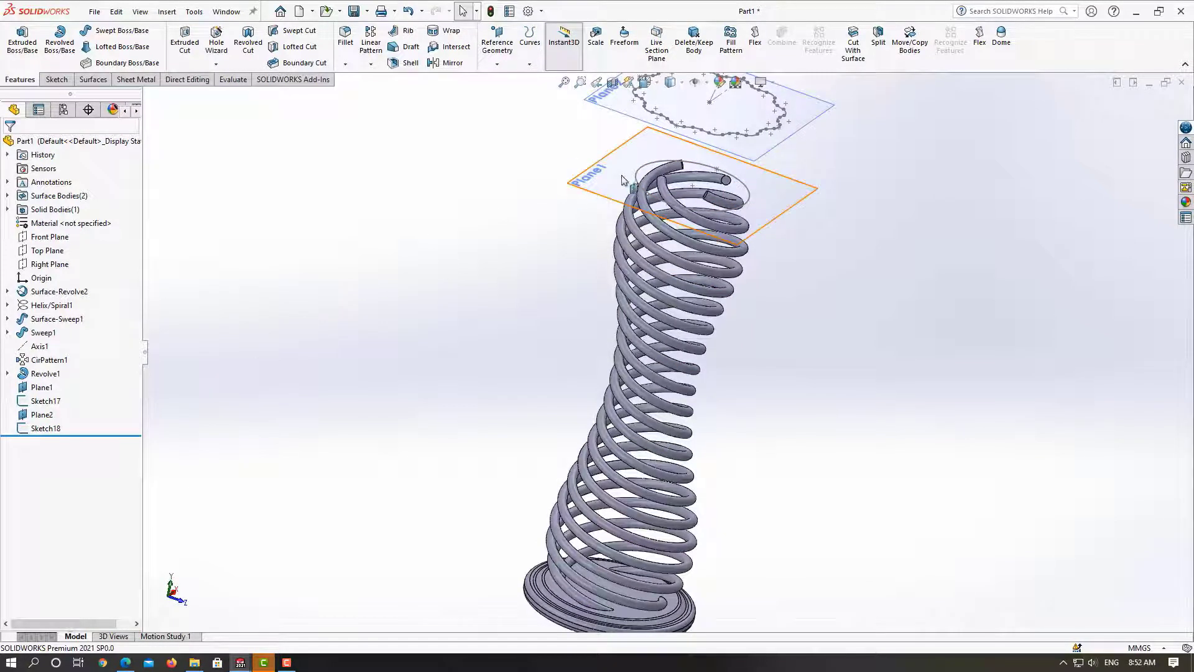
Start new Sketch19 on the Front Plane rather than the Right Plane
middle_click_drag(491, 214, 589, 211)
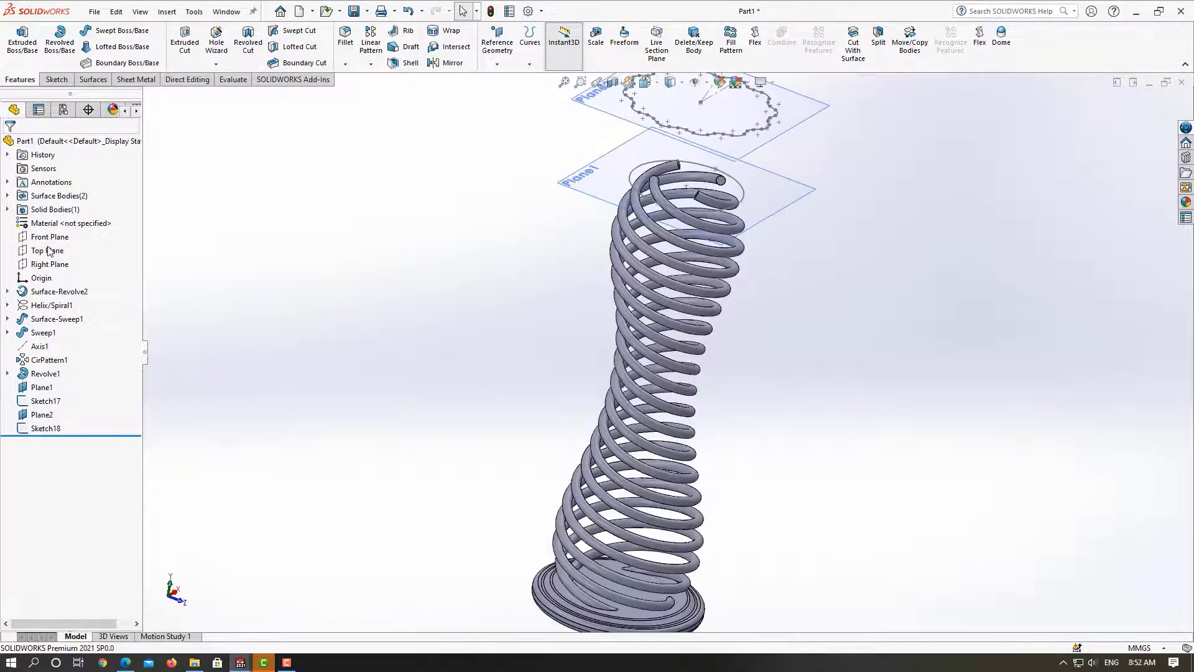
left_click(48, 268)
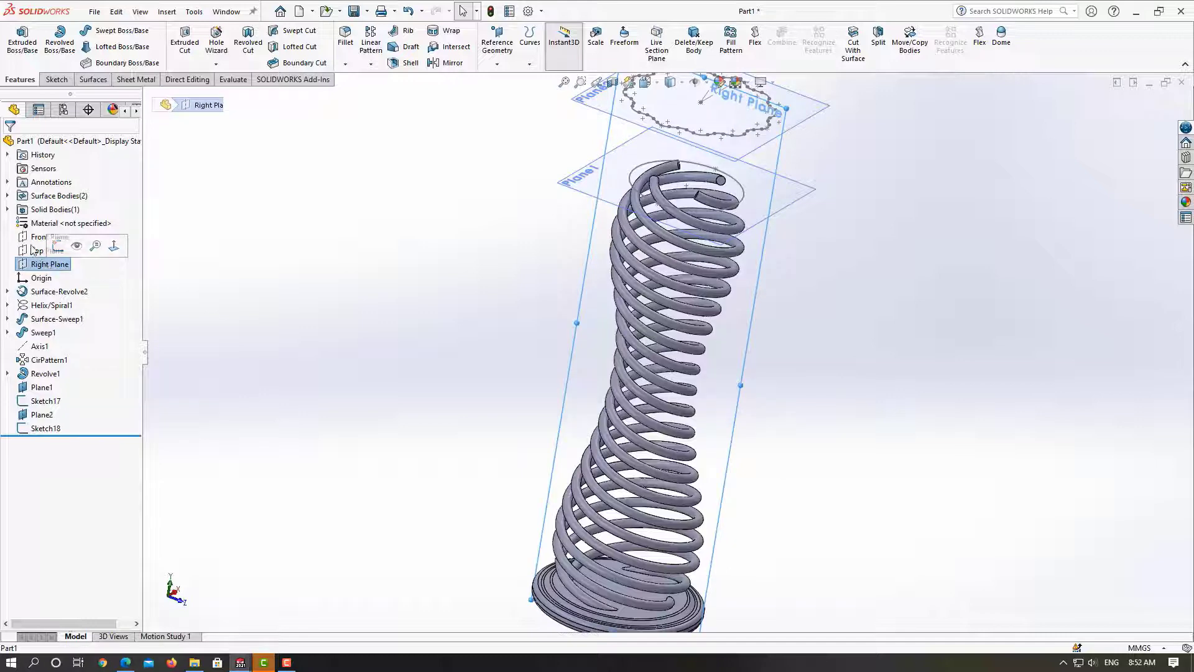
left_click(35, 239)
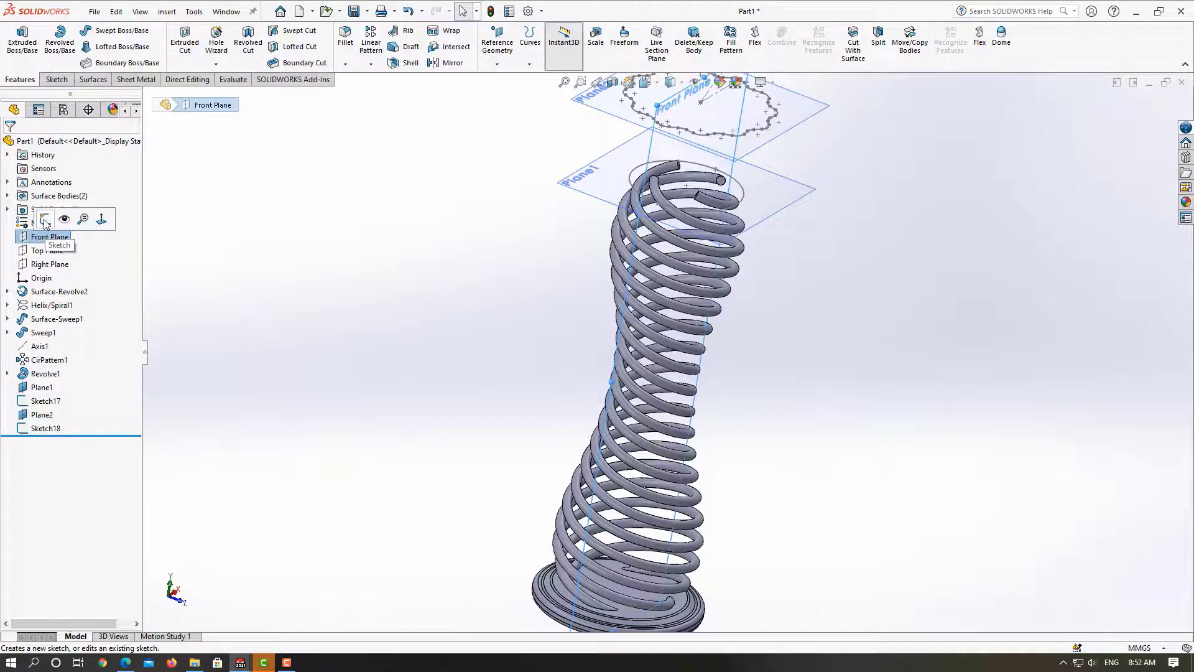
left_click(45, 222)
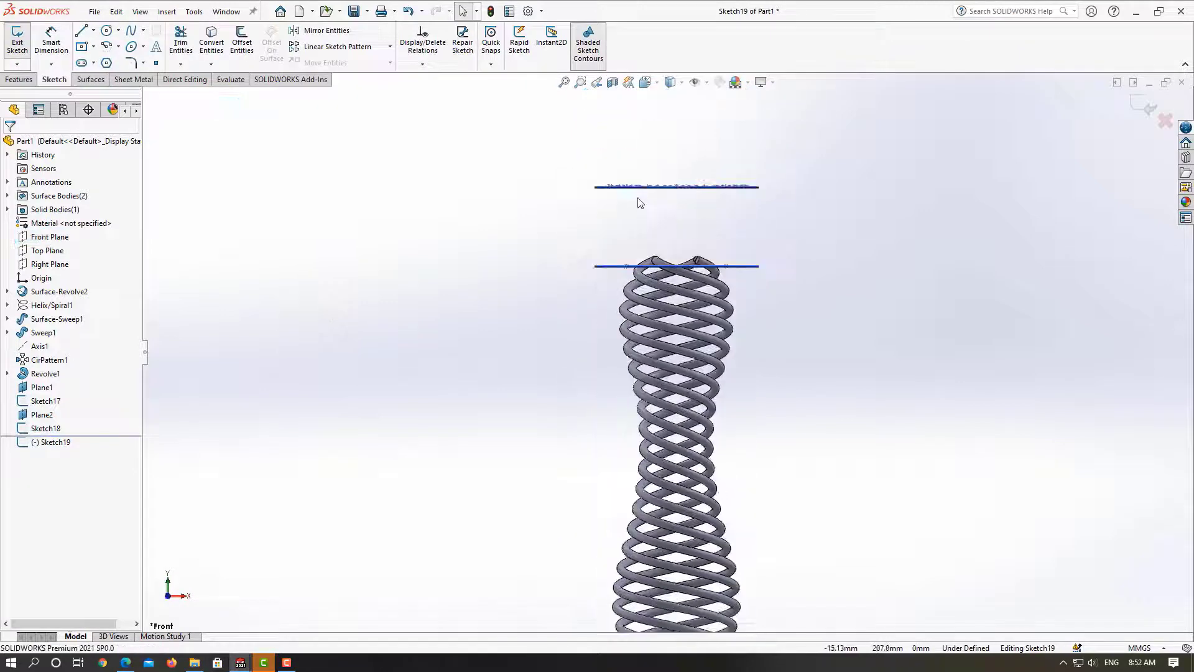
Draw a three-point spline from the wavy Plane2 profile down to the Plane1 circle's left point
left_click(130, 32)
middle_click_drag(480, 253, 480, 290)
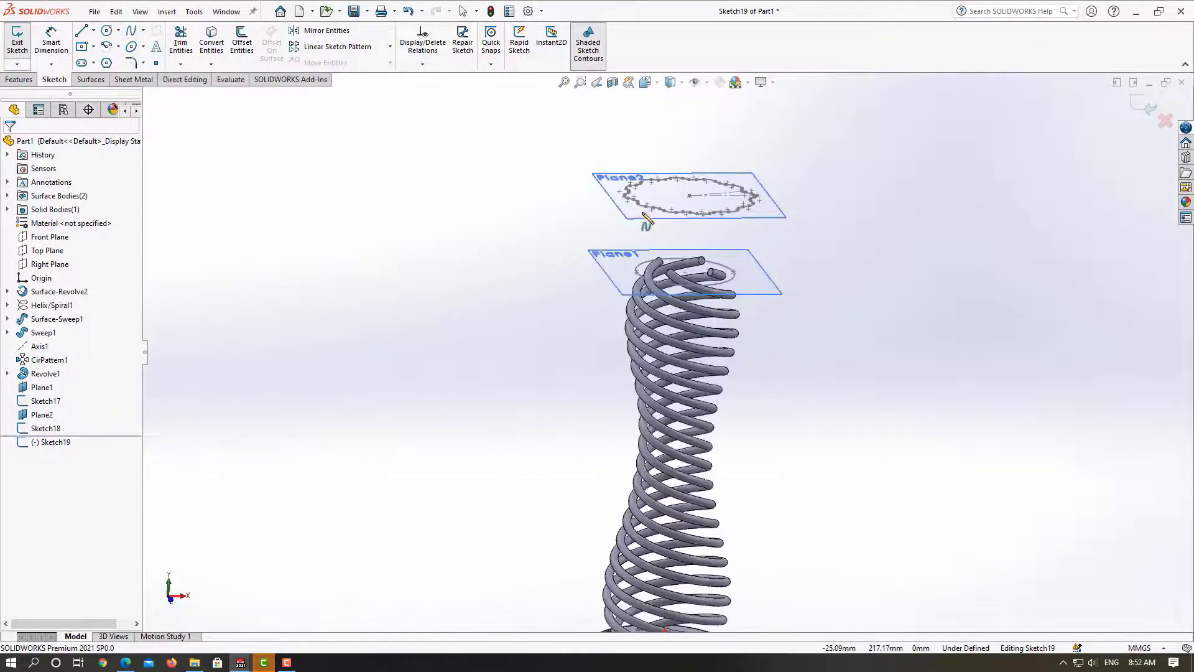
scroll(647, 220, "down", 5)
left_click(609, 250)
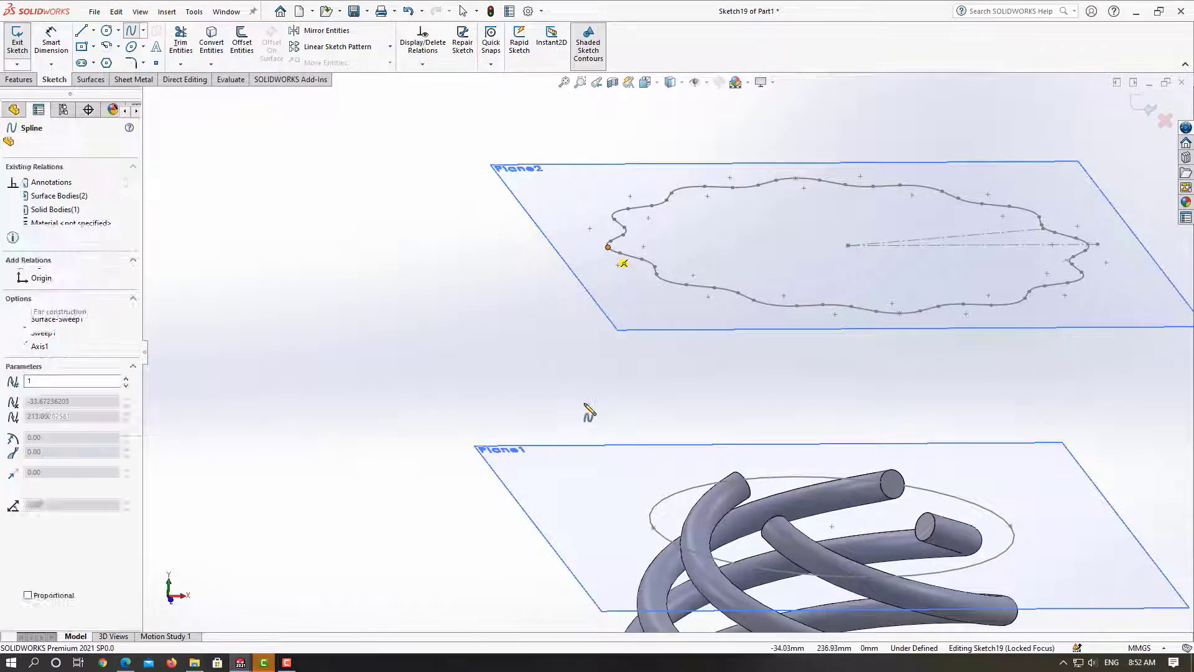
left_click(586, 414)
middle_click_drag(586, 417, 550, 361)
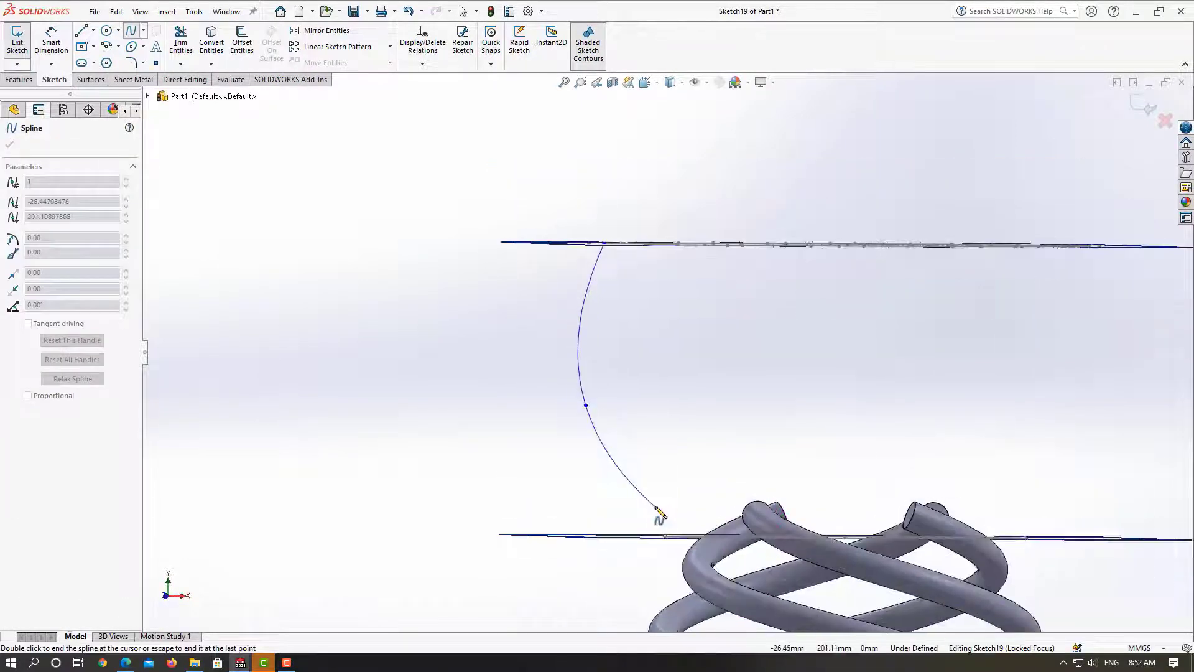
middle_click_drag(658, 515, 662, 526)
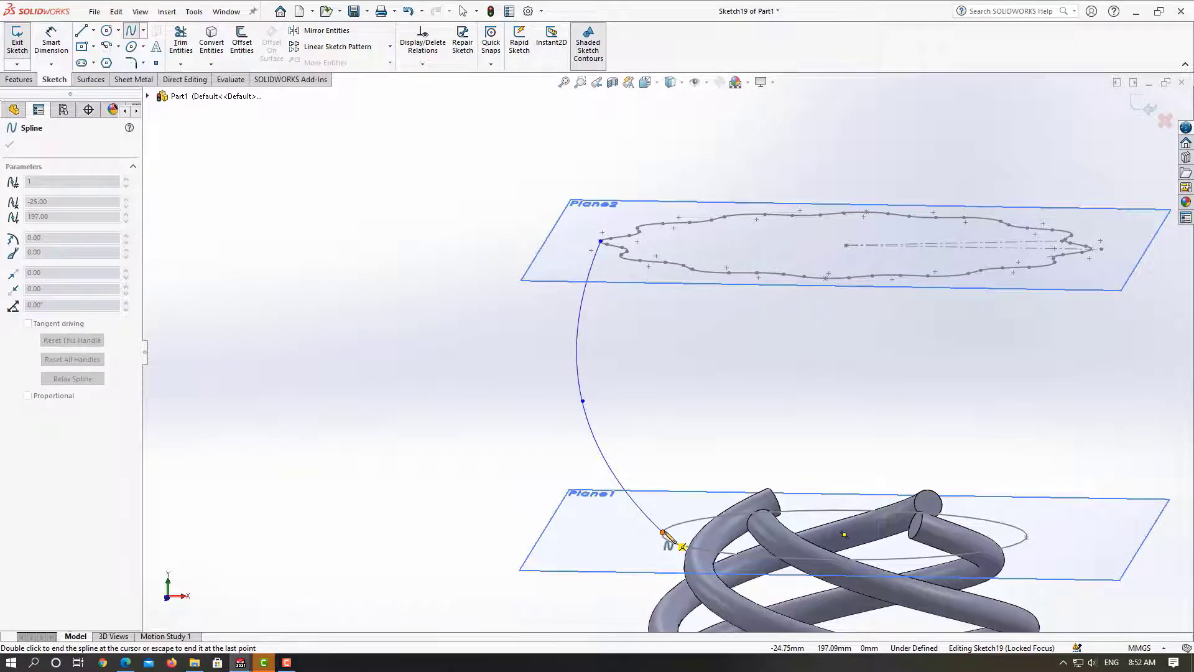
double_click(663, 533)
key("Escape")
Switch to the Front view and bring back the sketching tools
key("space")
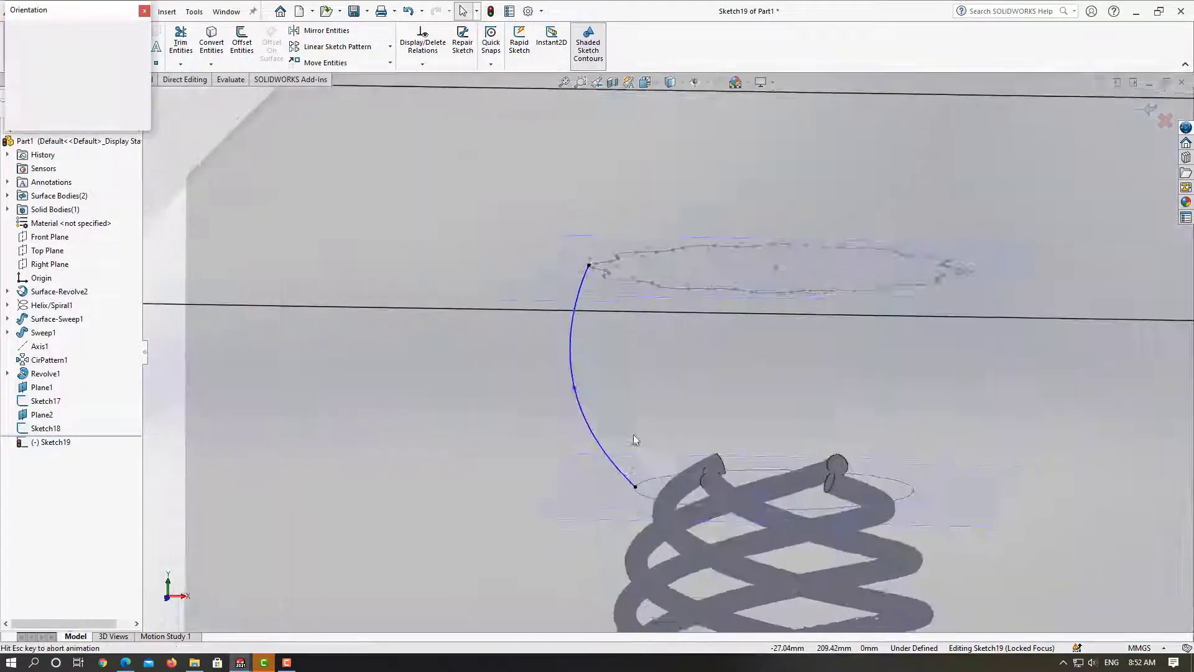
left_click(31, 65)
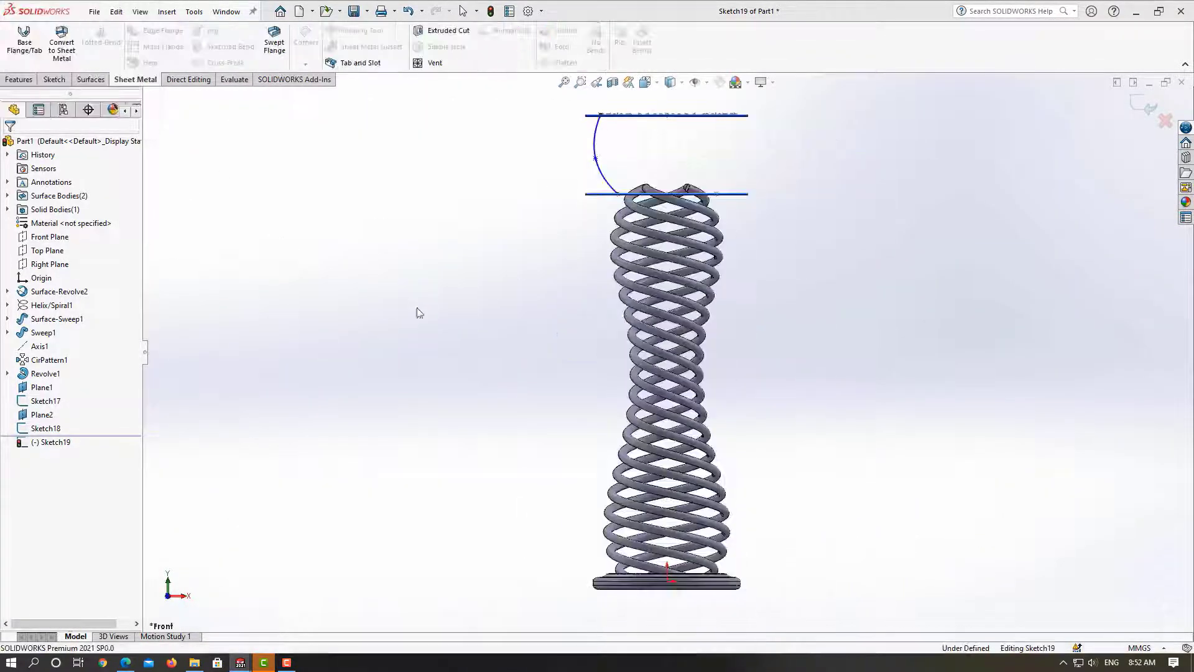
scroll(602, 219, "down", 3)
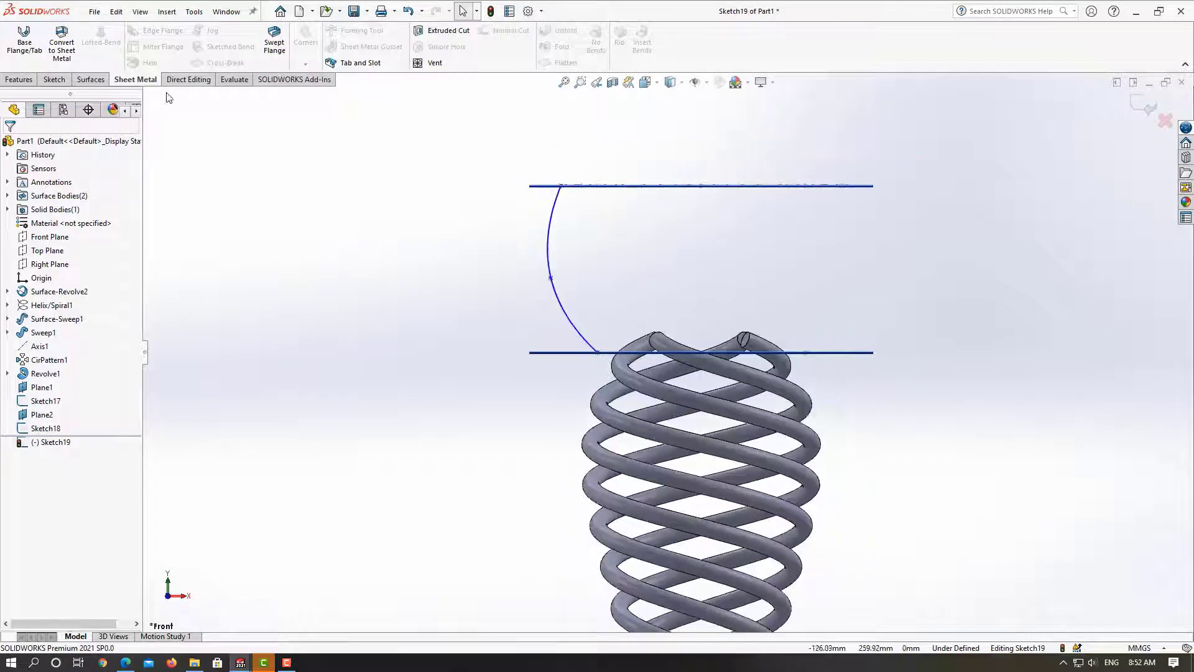
left_click(54, 79)
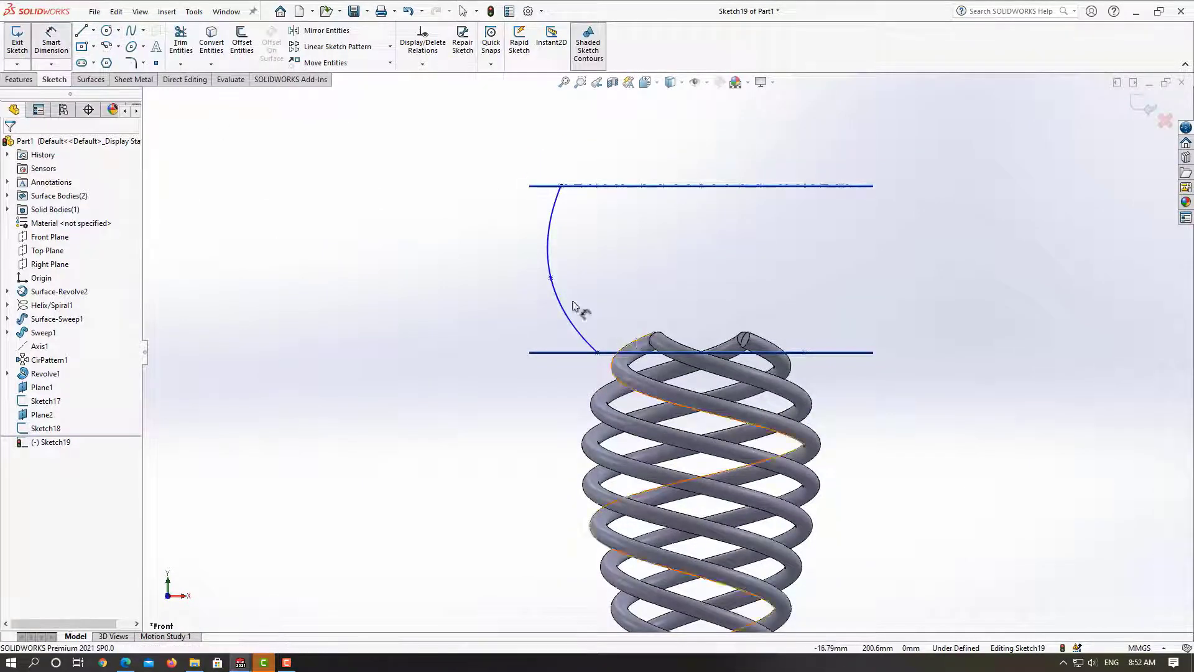
scroll(575, 287, "down", 3)
Dimension the spline's middle point 9 mm horizontally from its lower endpoint
left_click(565, 279)
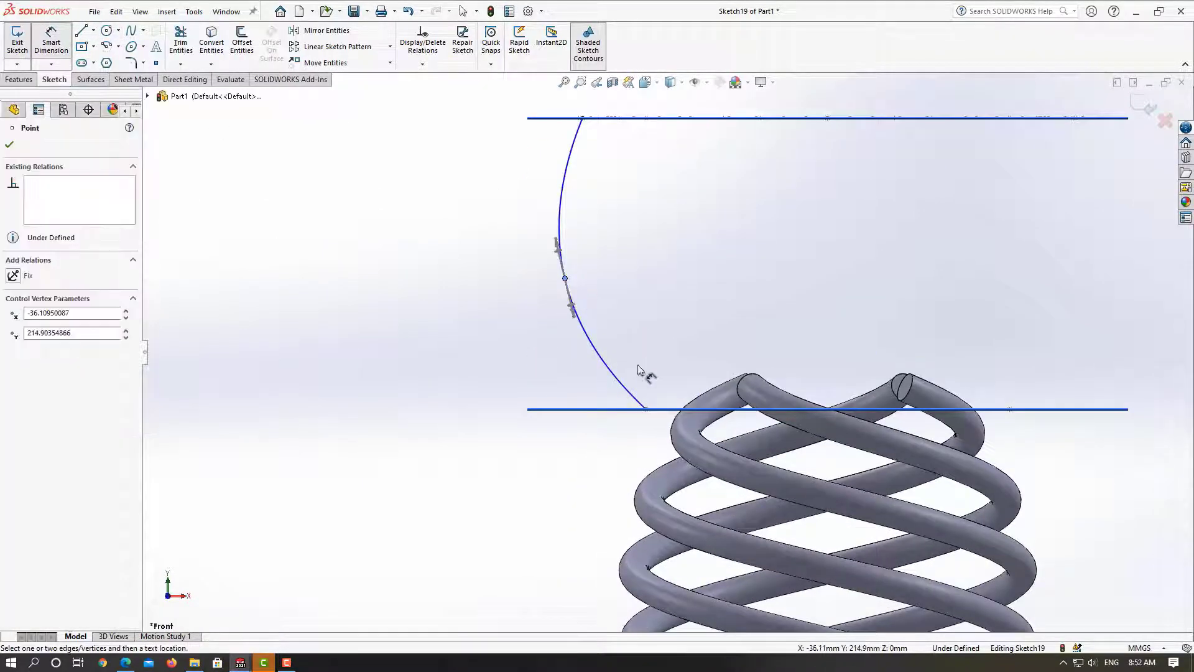
left_click(645, 408)
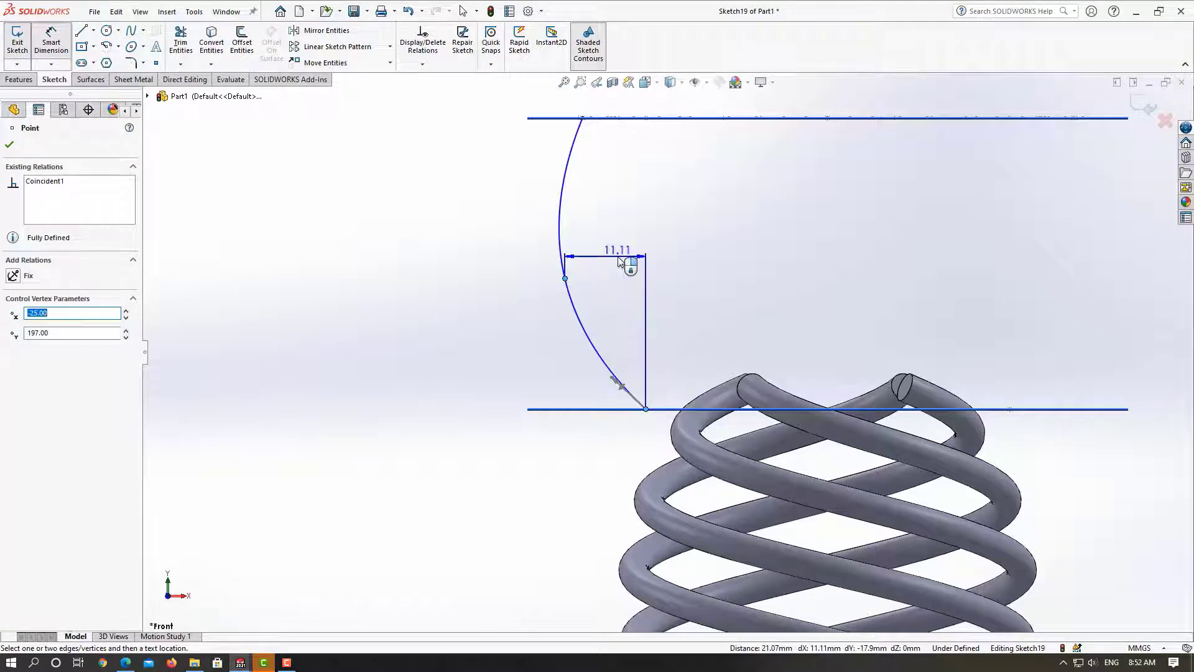
left_click(618, 261)
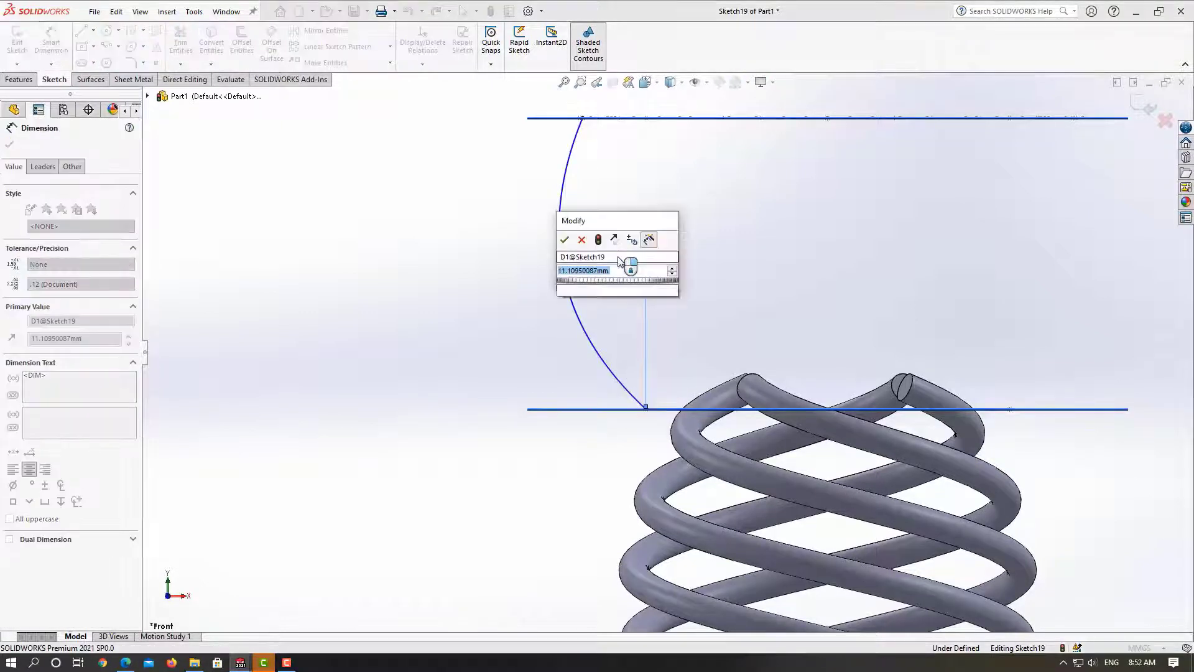
key("BackSpace")
type("9")
key("Return")
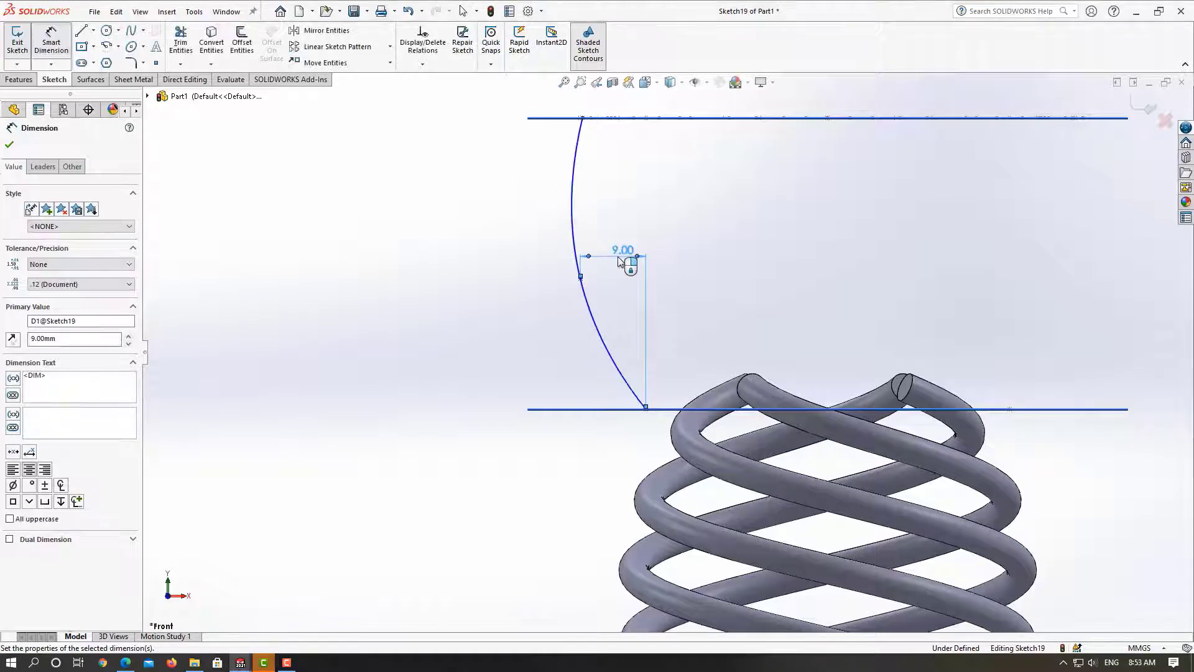
Add a 20 mm vertical dimension from the middle point to the lower endpoint
left_click(581, 278)
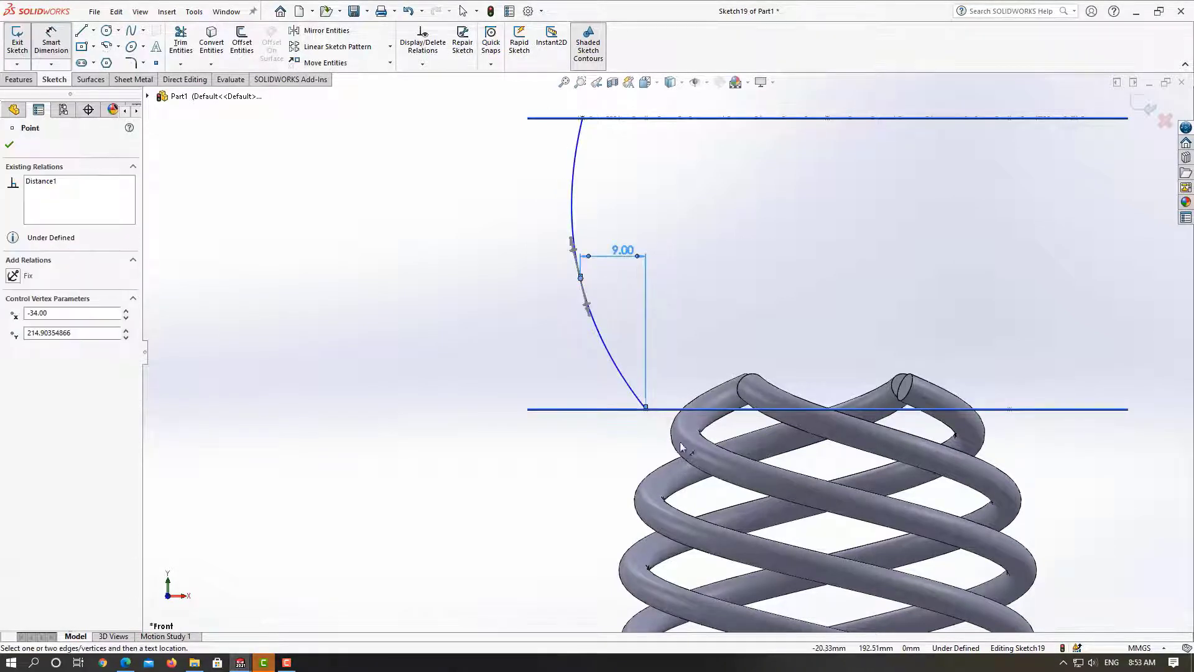
left_click(646, 408)
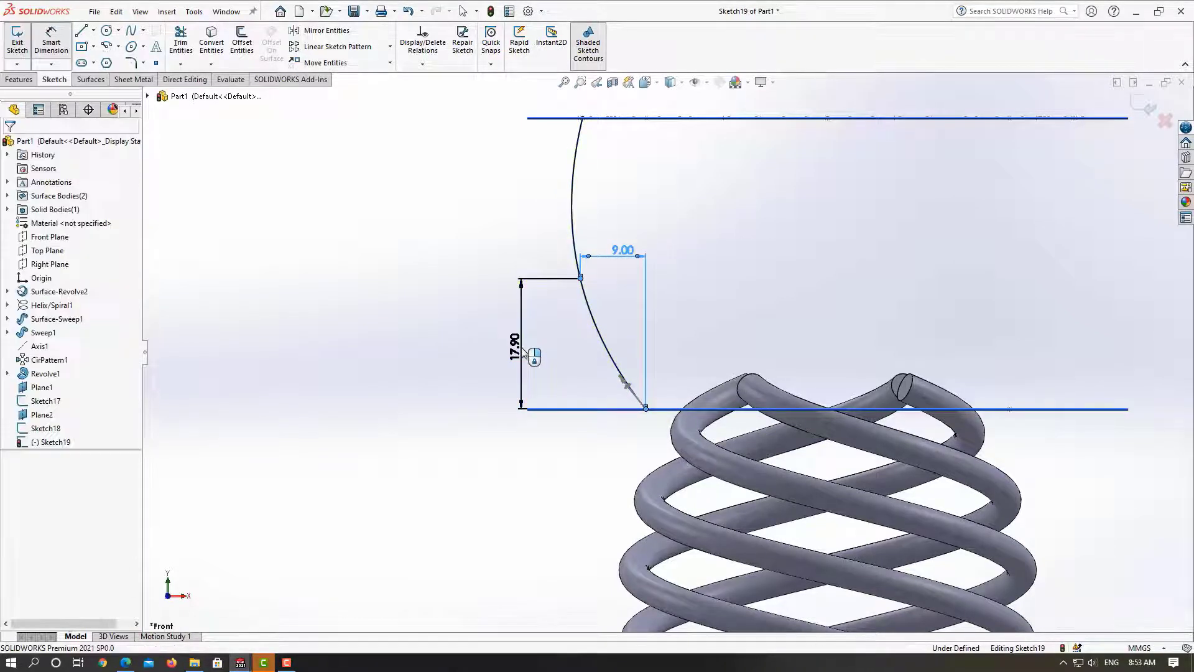
left_click(523, 352)
type("=")
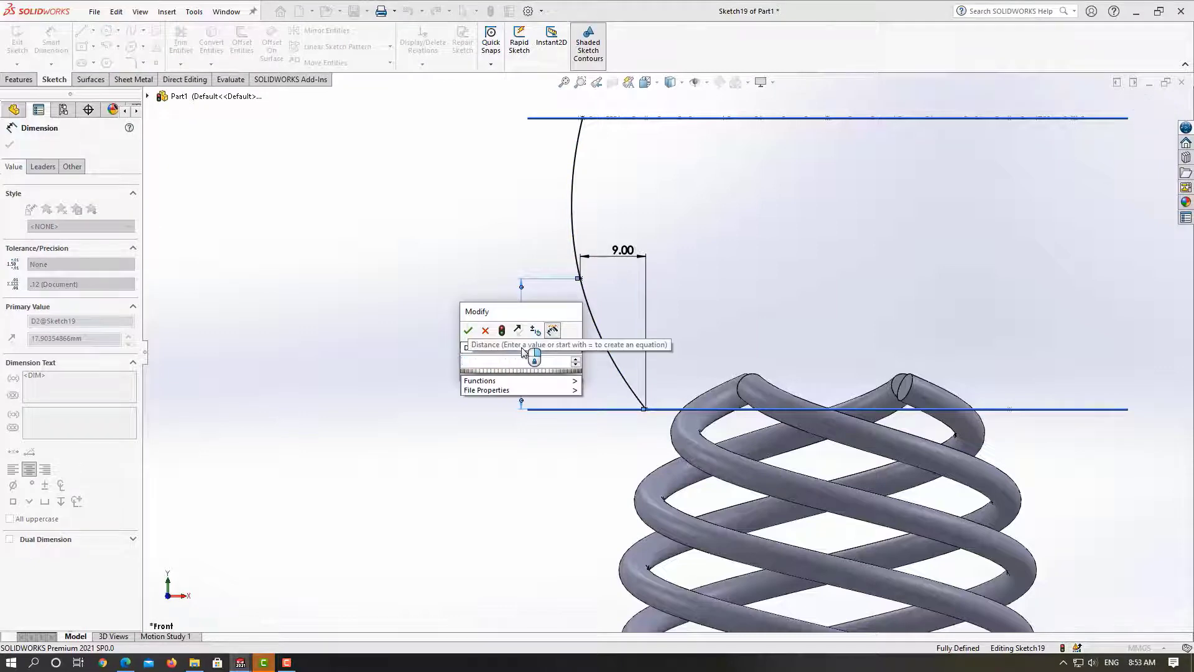
type("20")
key("Return")
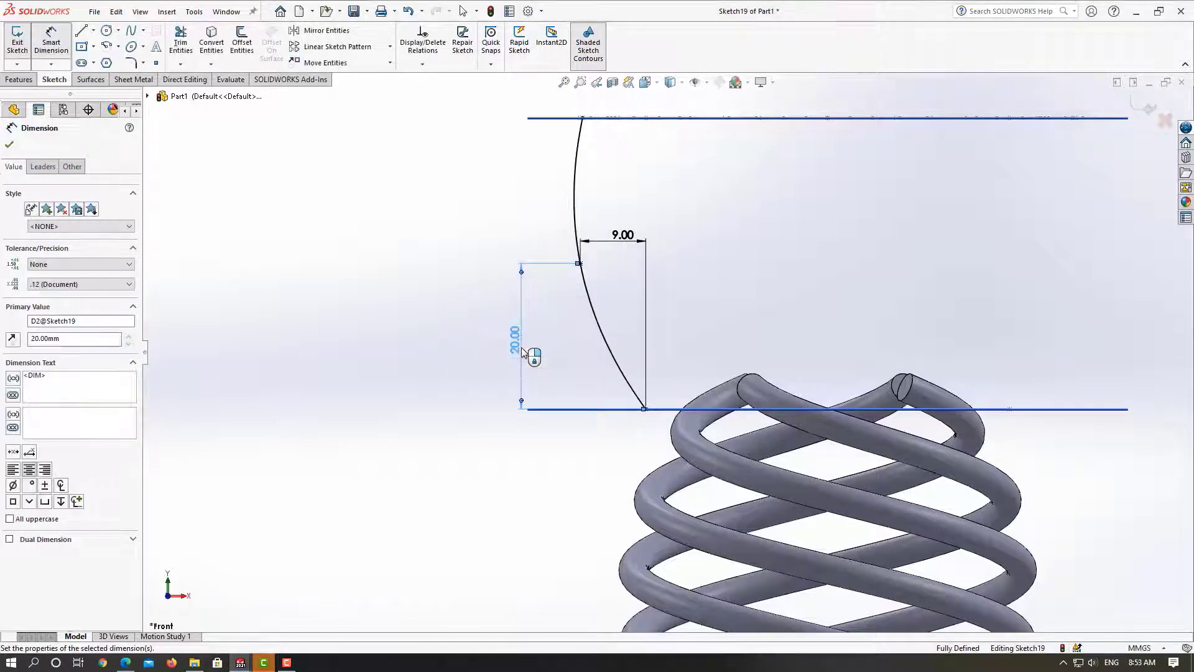
key("Escape")
scroll(517, 299, "up", 3)
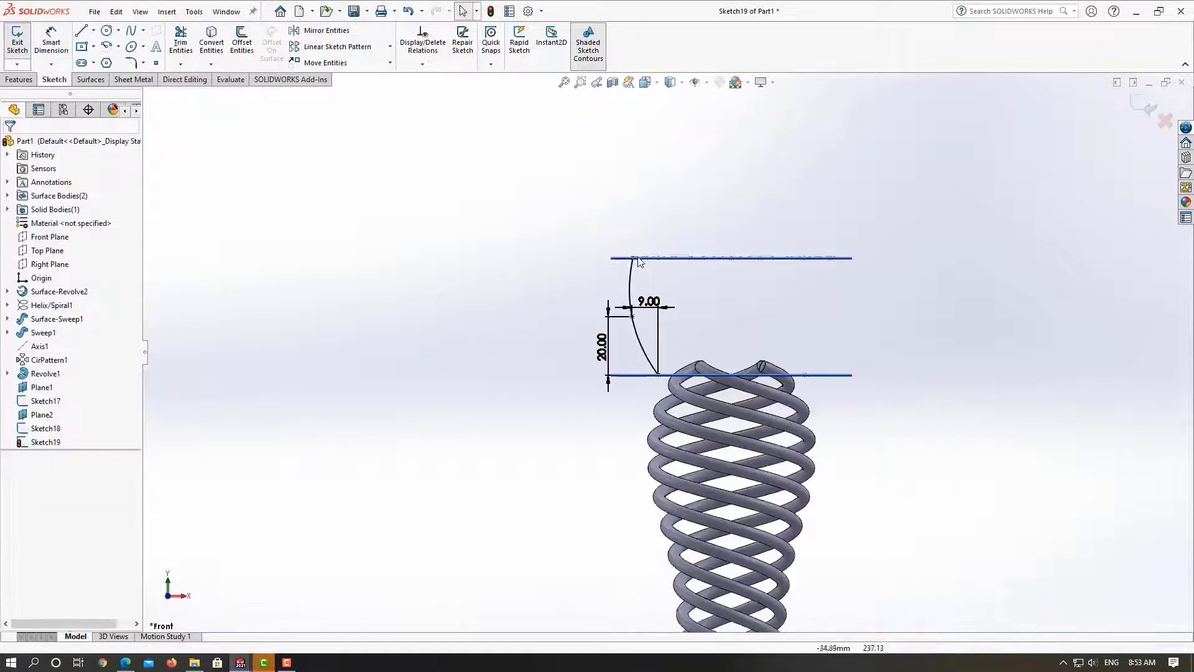
scroll(622, 311, "down", 2)
scroll(690, 324, "up", 2)
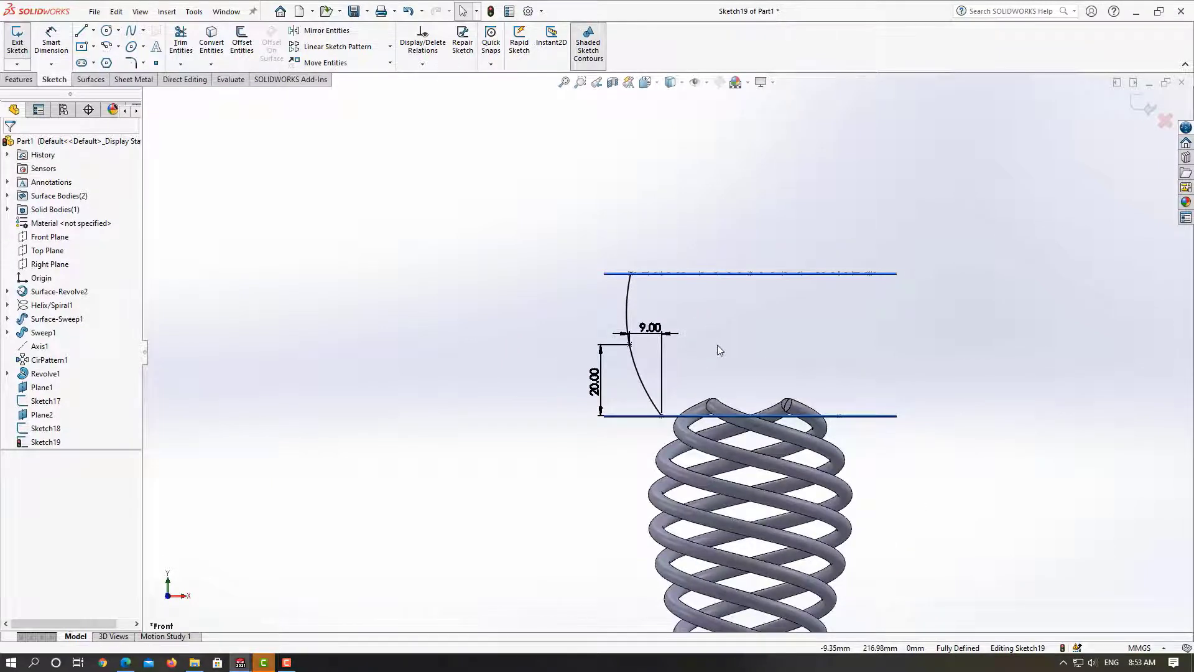
Change the horizontal offset dimension from 9 mm to 12 mm
double_click(650, 328)
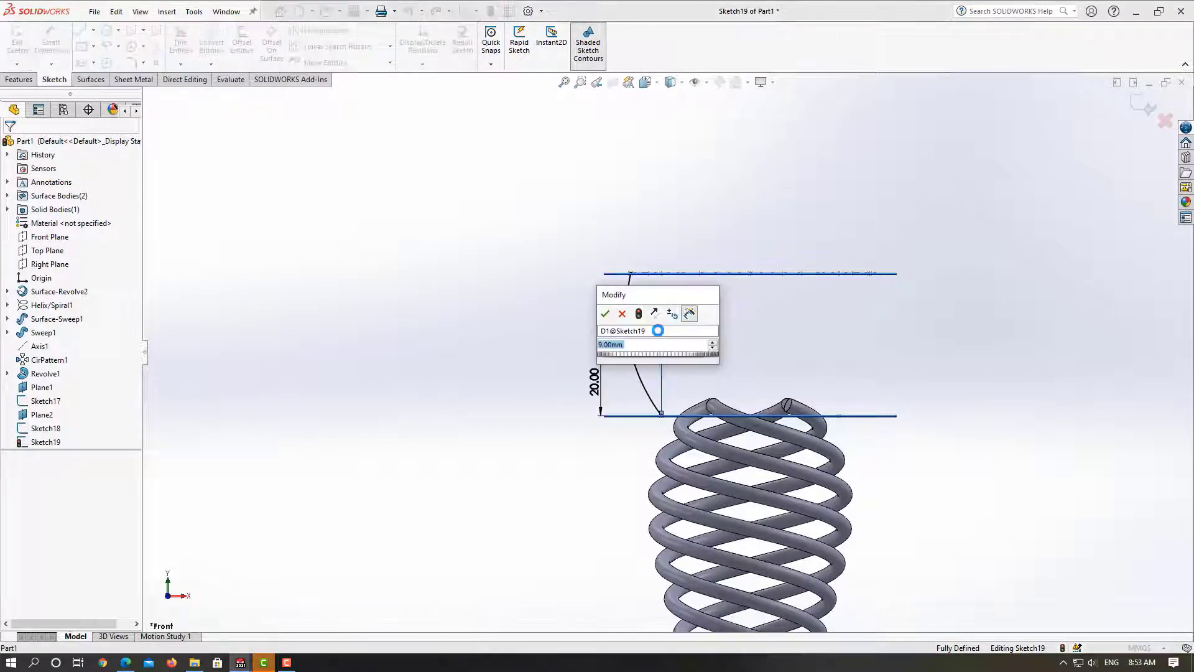
key("BackSpace")
key("Return")
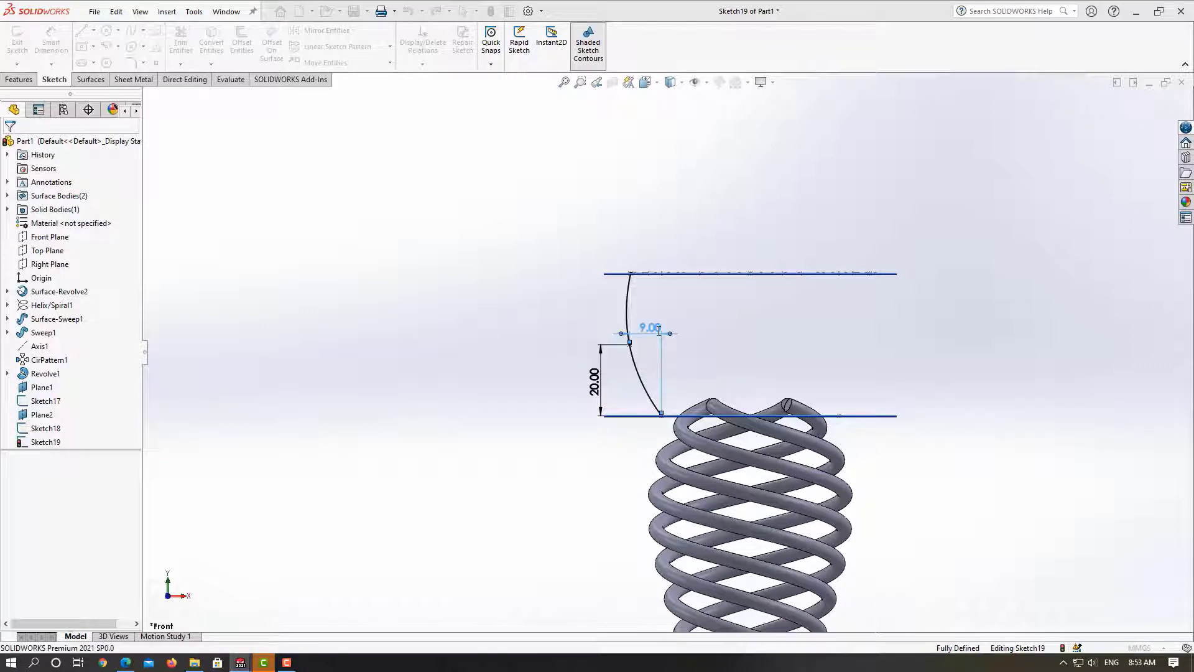
key("Escape")
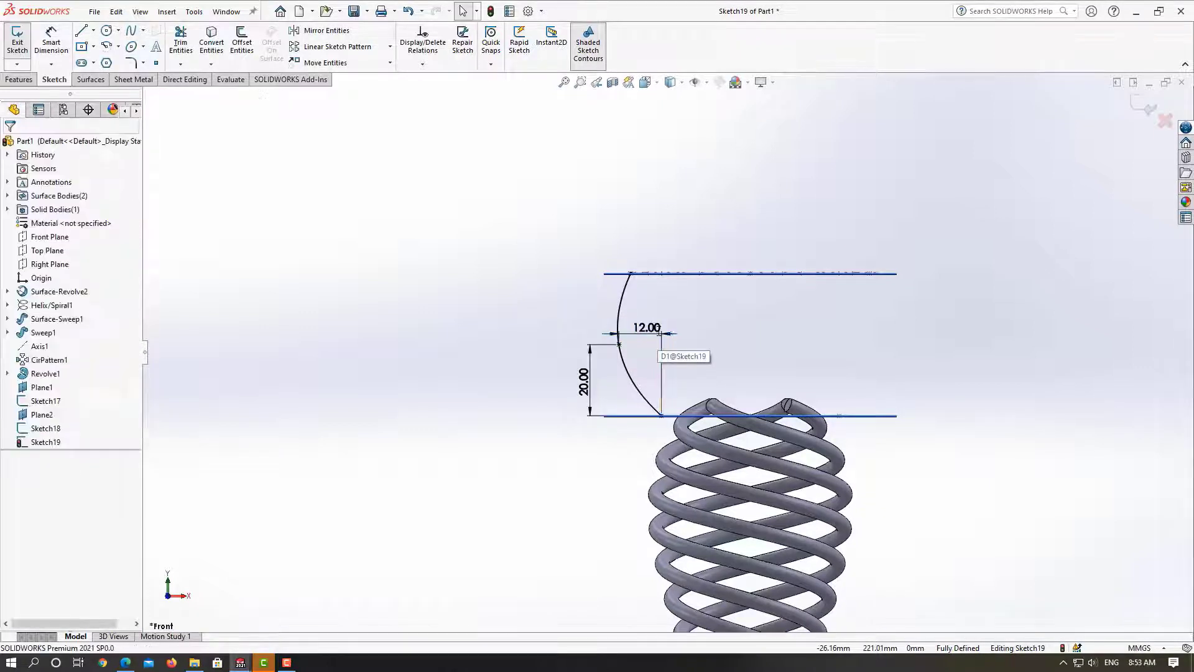
left_click(94, 31)
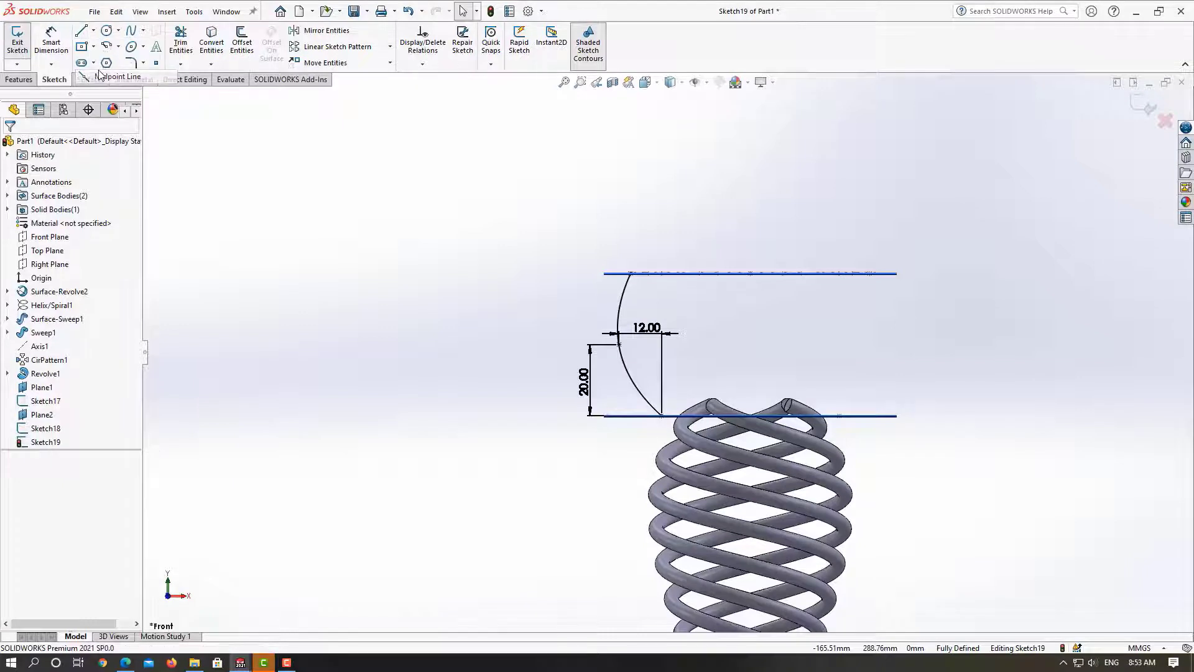
Draw a vertical centerline straight up from the bottom line's midpoint
left_click(94, 31)
left_click(106, 59)
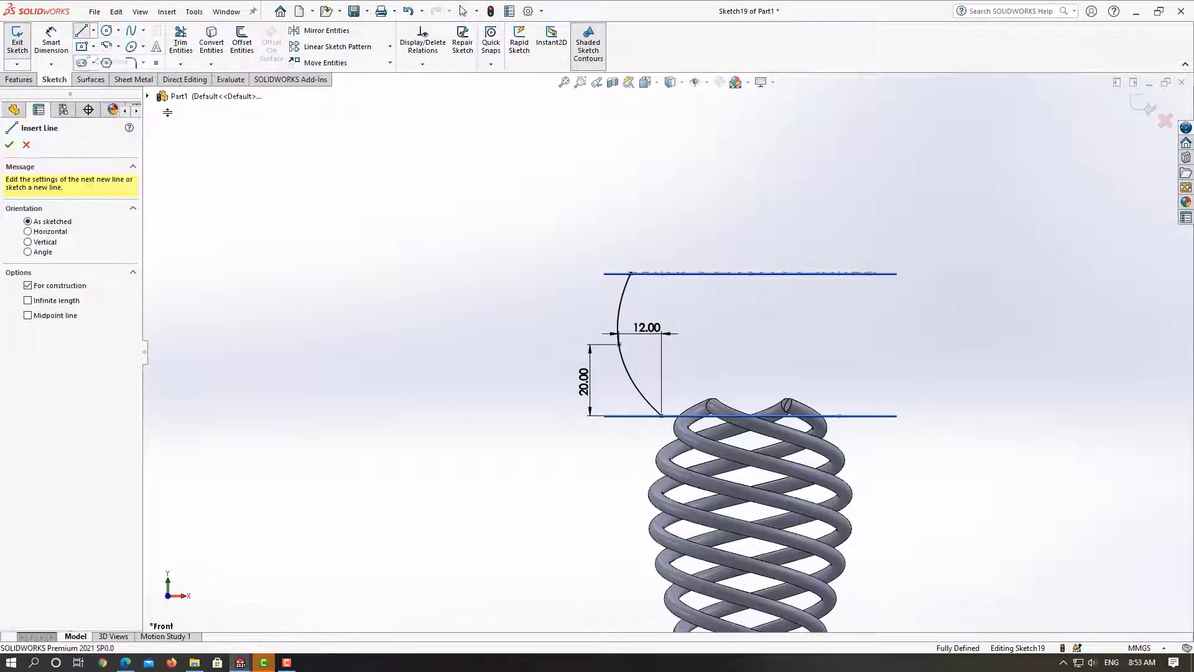
left_click(751, 416)
left_click(750, 327)
key("Escape")
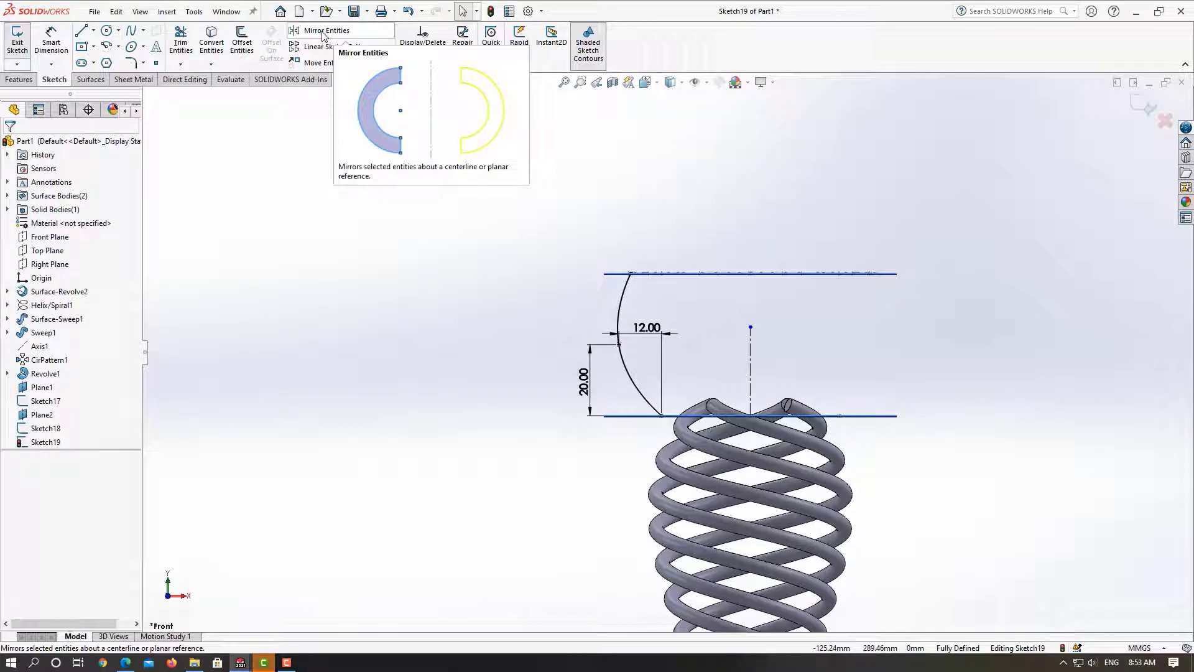
Mirror Spline1 about centerline Line1, then exit Sketch19
left_click(323, 32)
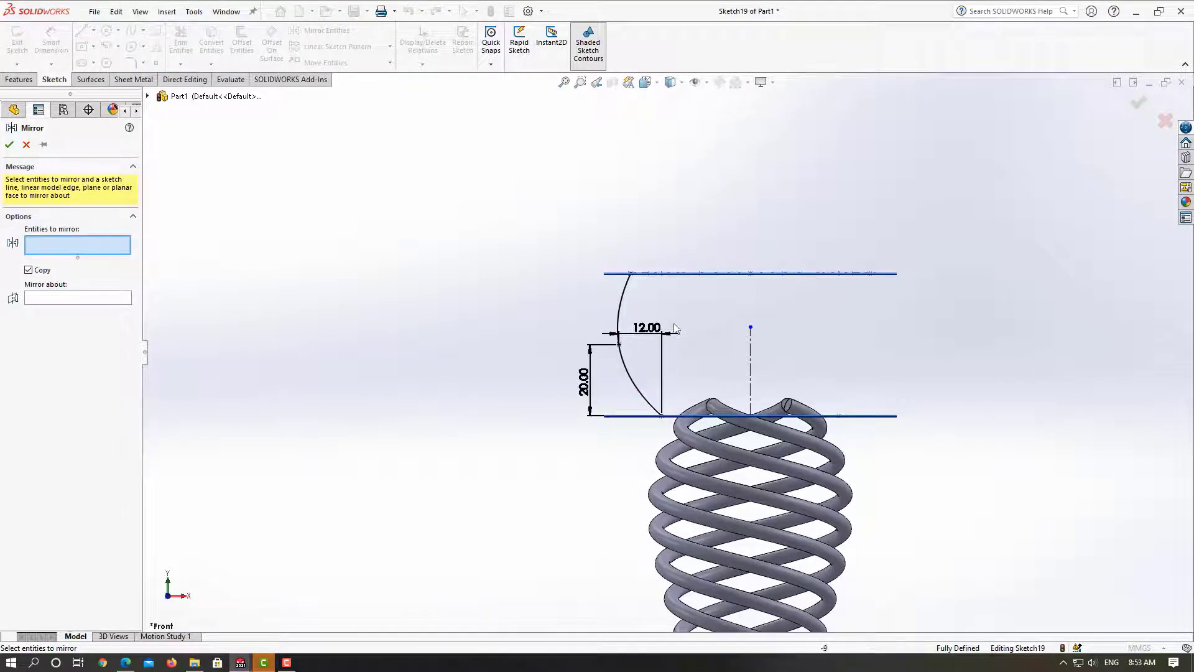
left_click(627, 299)
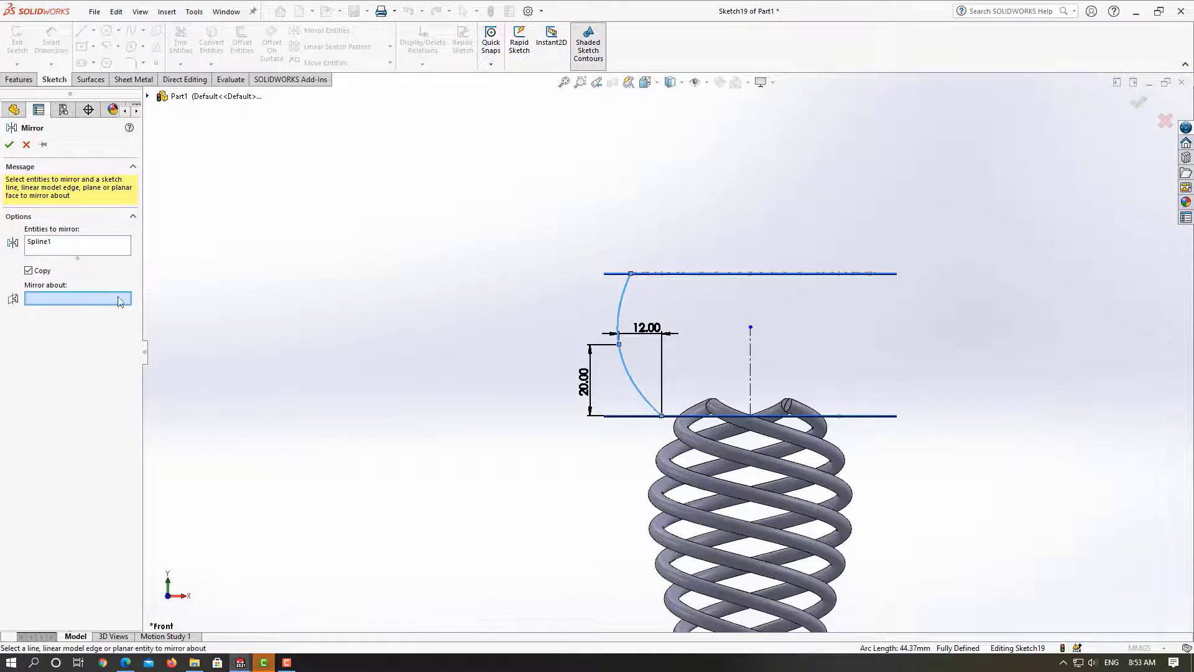
left_click(752, 375)
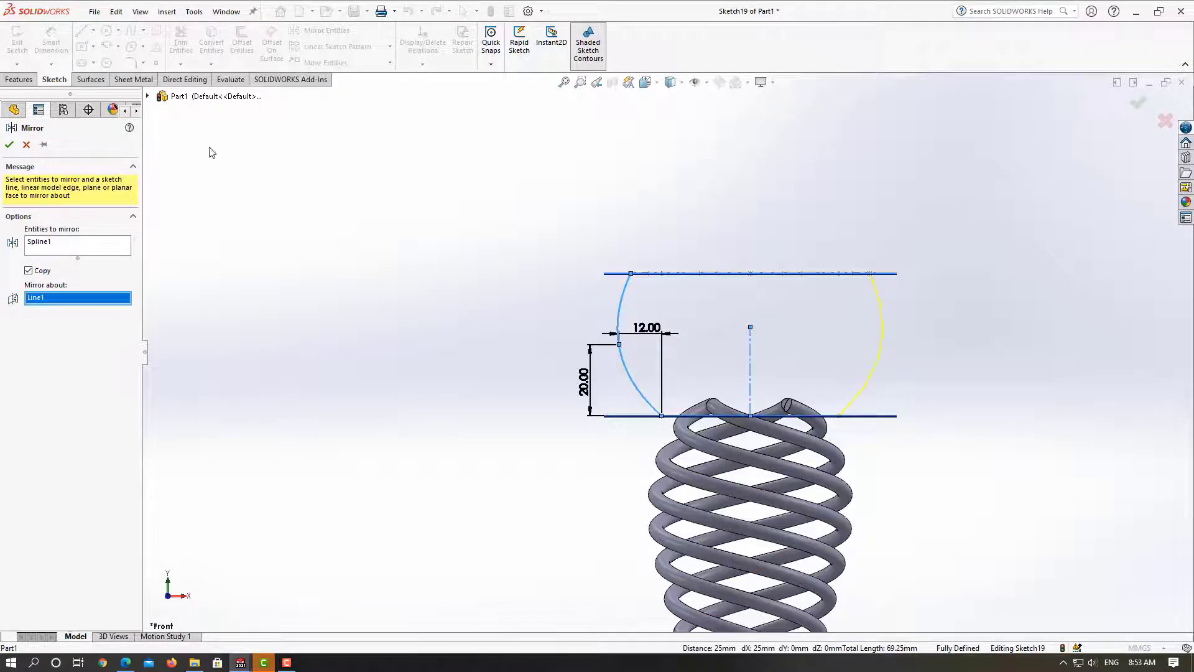
left_click(8, 147)
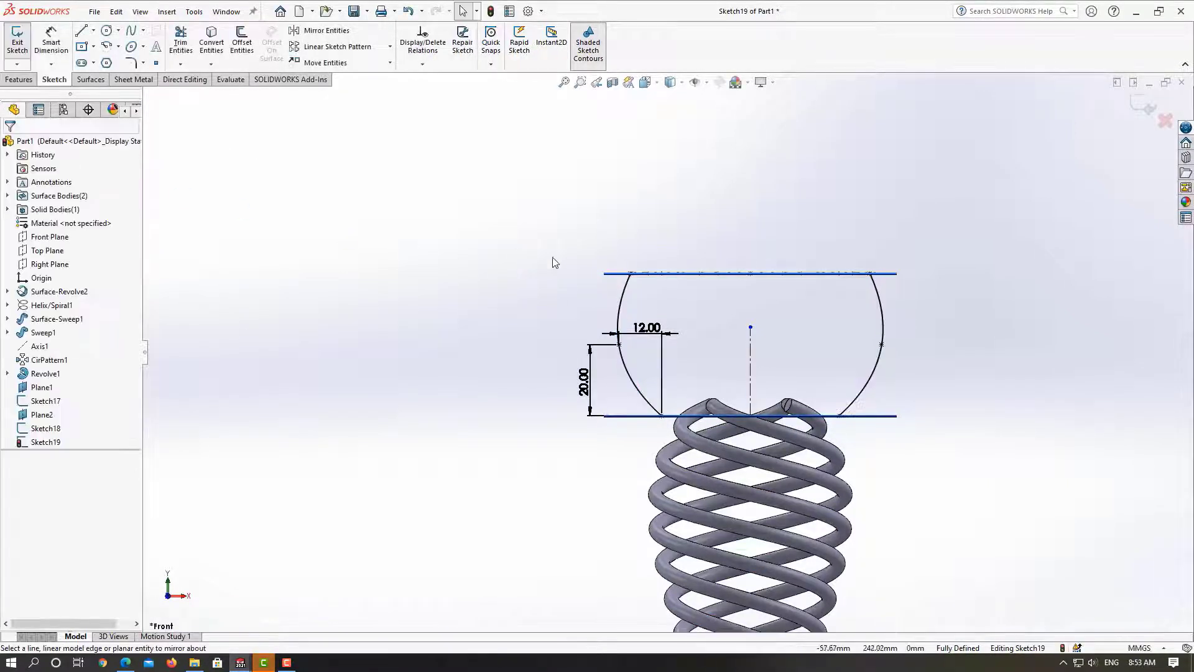
middle_click_drag(552, 256, 589, 280)
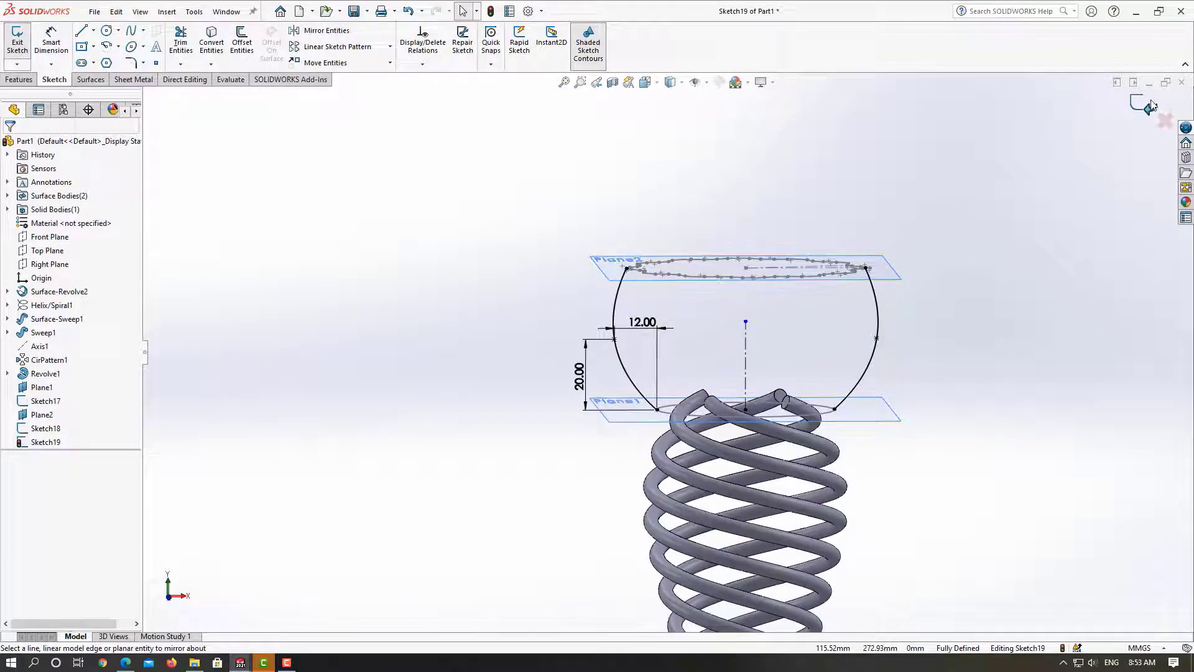
left_click(1135, 114)
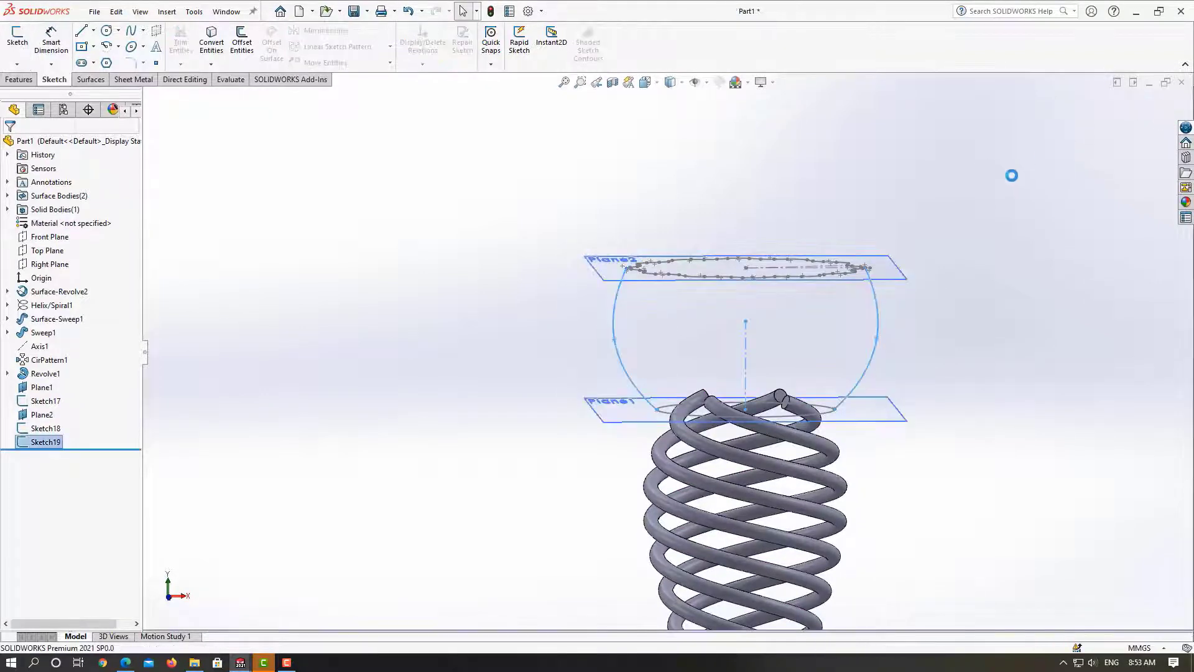
Revolve Sketch19 360° about Line1 into the Surface-Revolve3 bowl surface
mouse_move(986, 186)
middle_mouse_down()
mouse_move(1018, 211)
mouse_move(1002, 214)
mouse_move(994, 245)
middle_mouse_up()
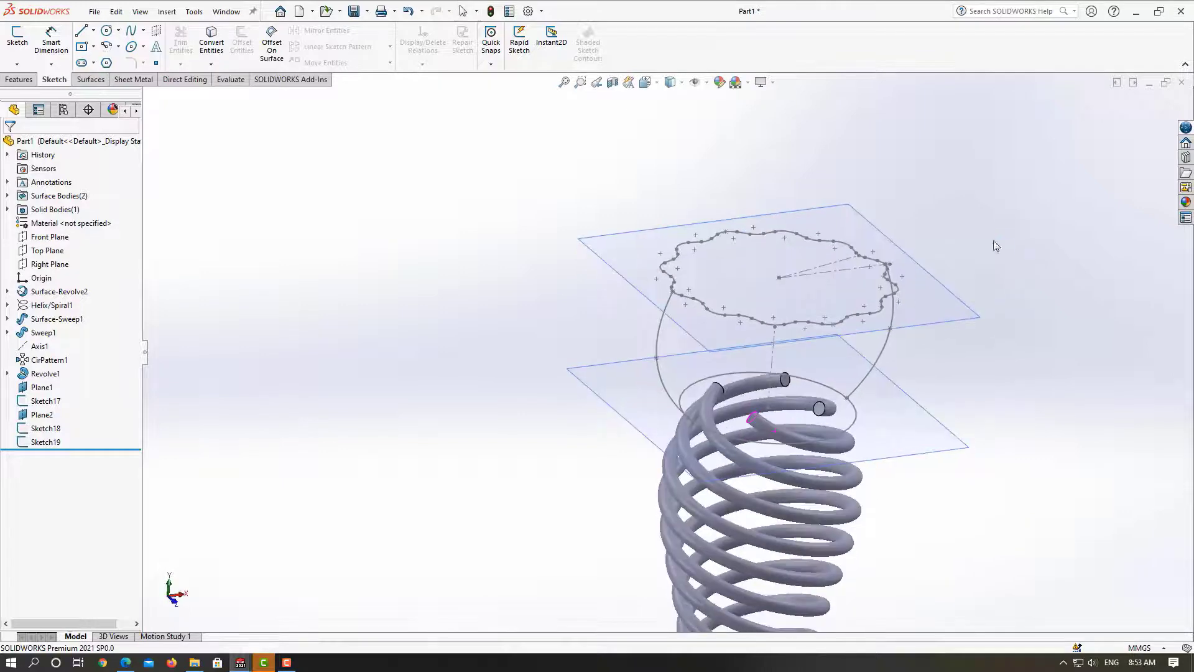
left_click(88, 80)
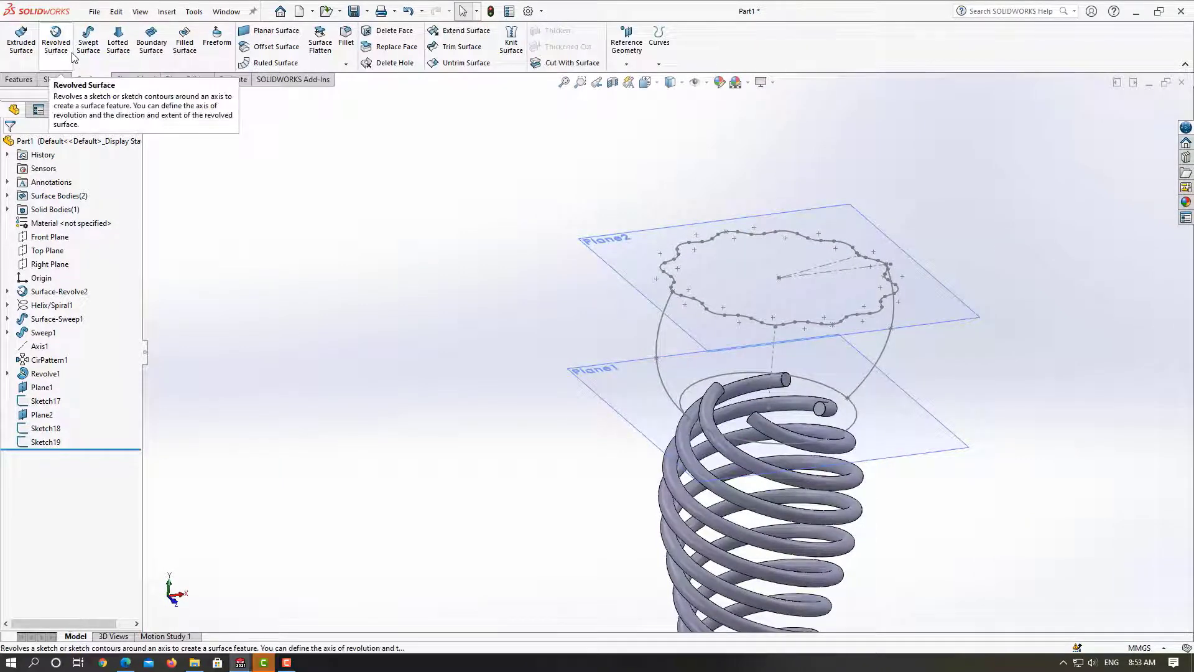
left_click(68, 56)
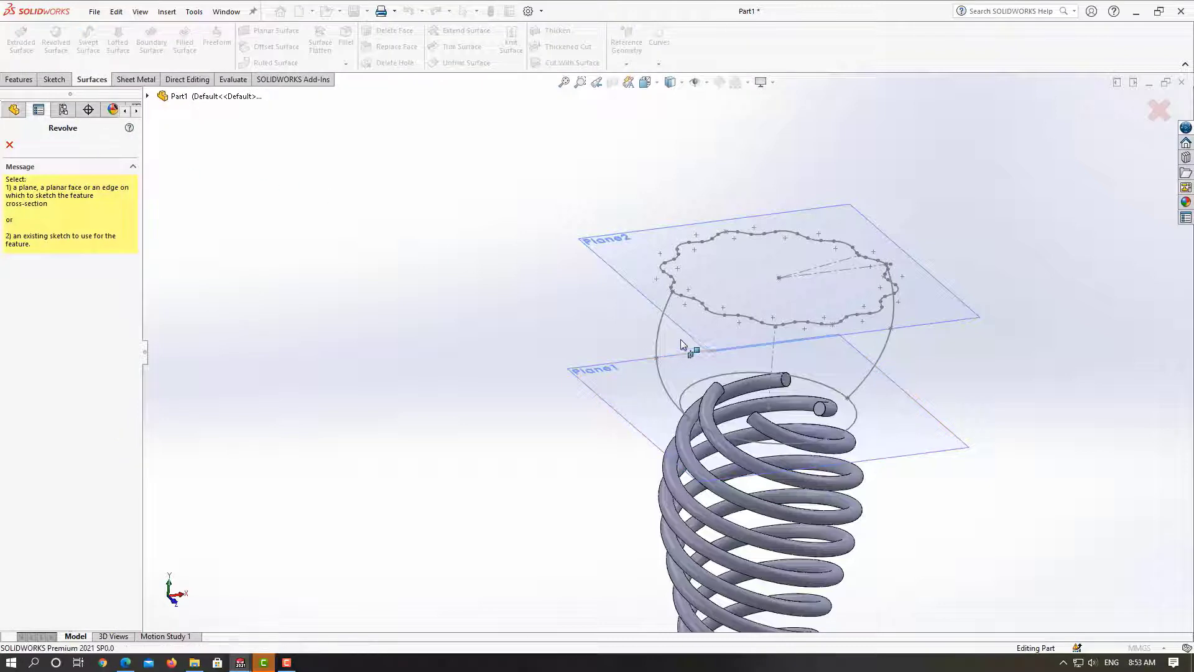
left_click(659, 328)
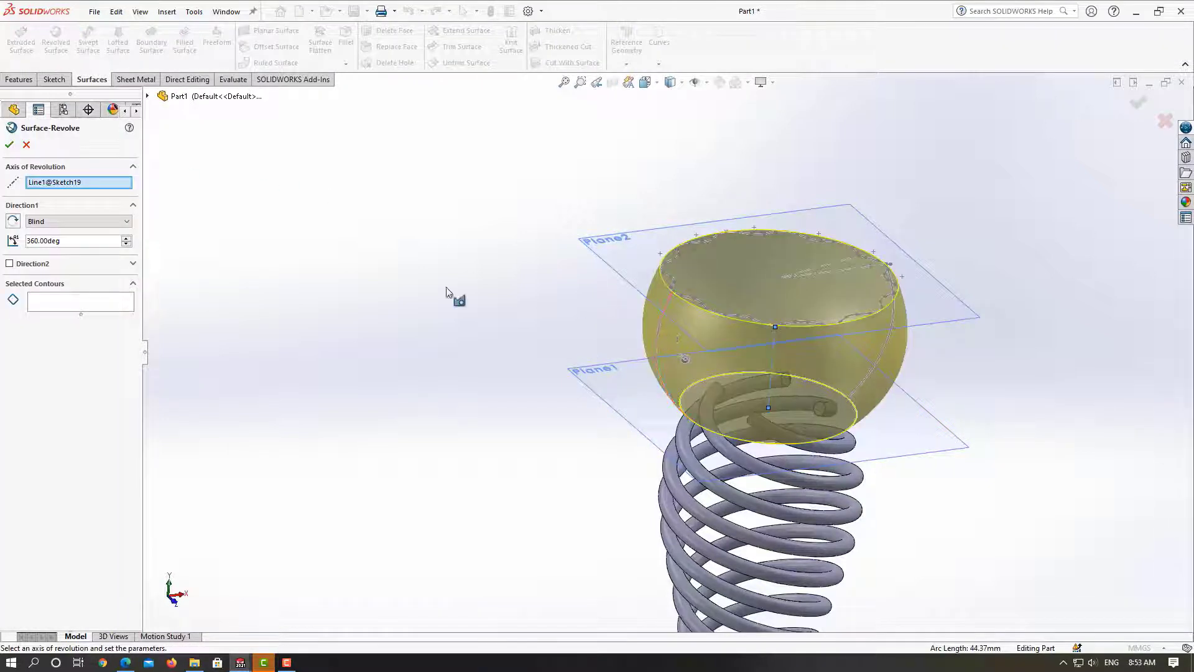
left_click(9, 146)
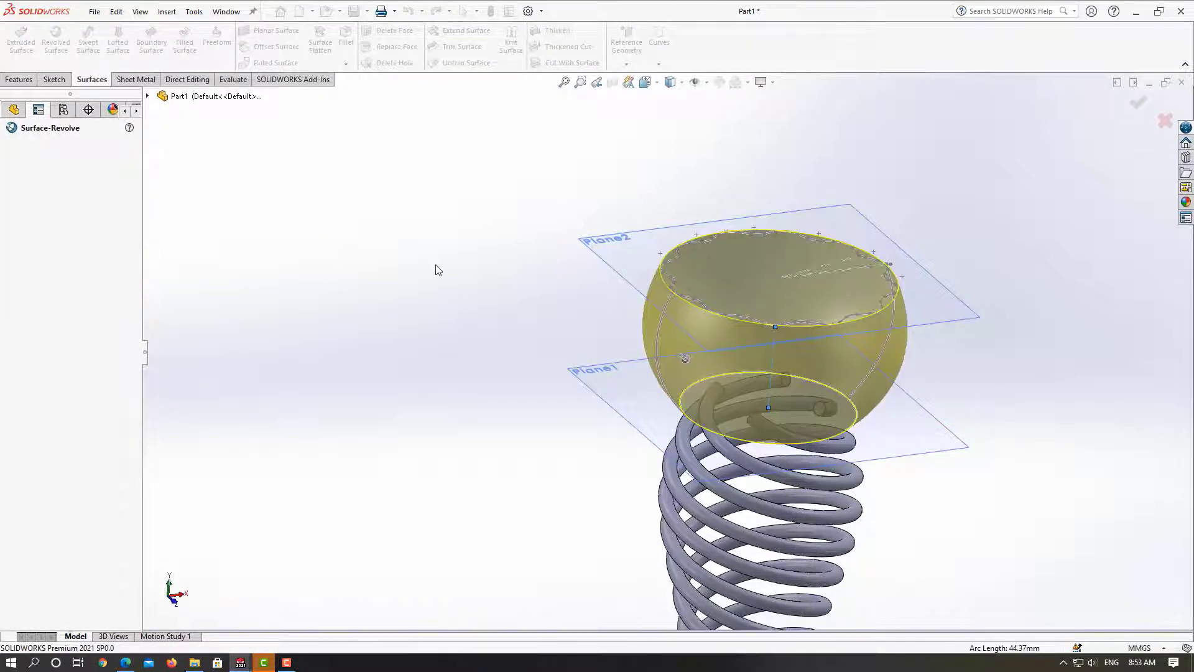
middle_click_drag(589, 329, 581, 328)
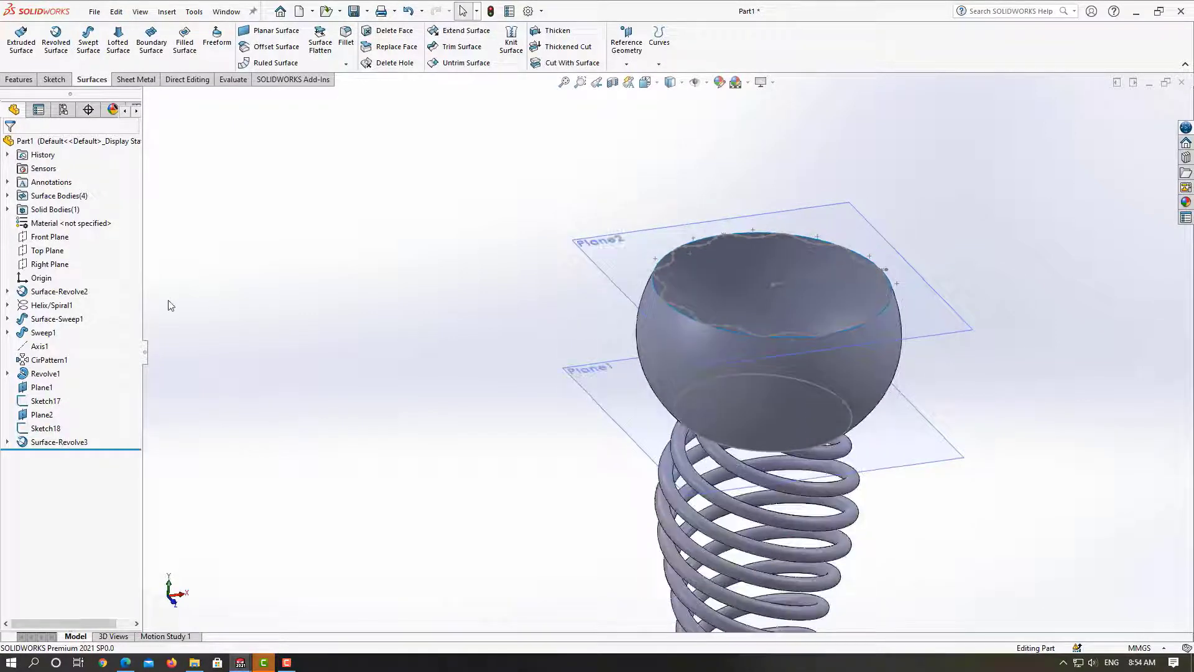
Sketch on the Right Plane, create intersection curves with the bowl surface, and exit Sketch20
left_click(43, 267)
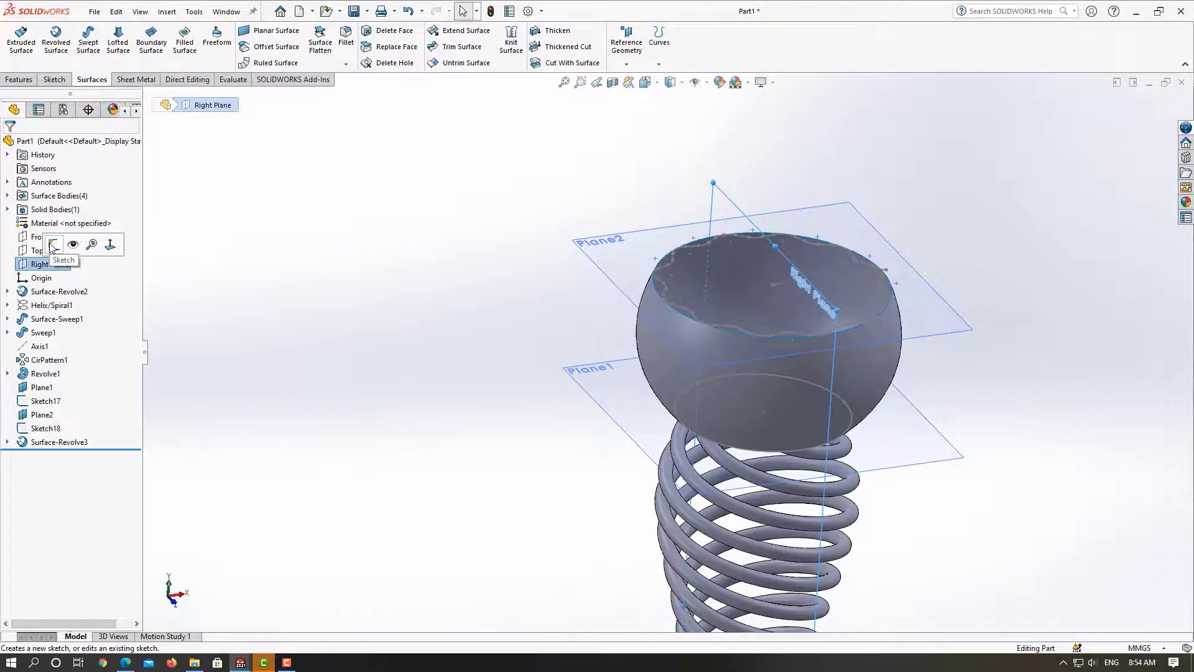
left_click(53, 245)
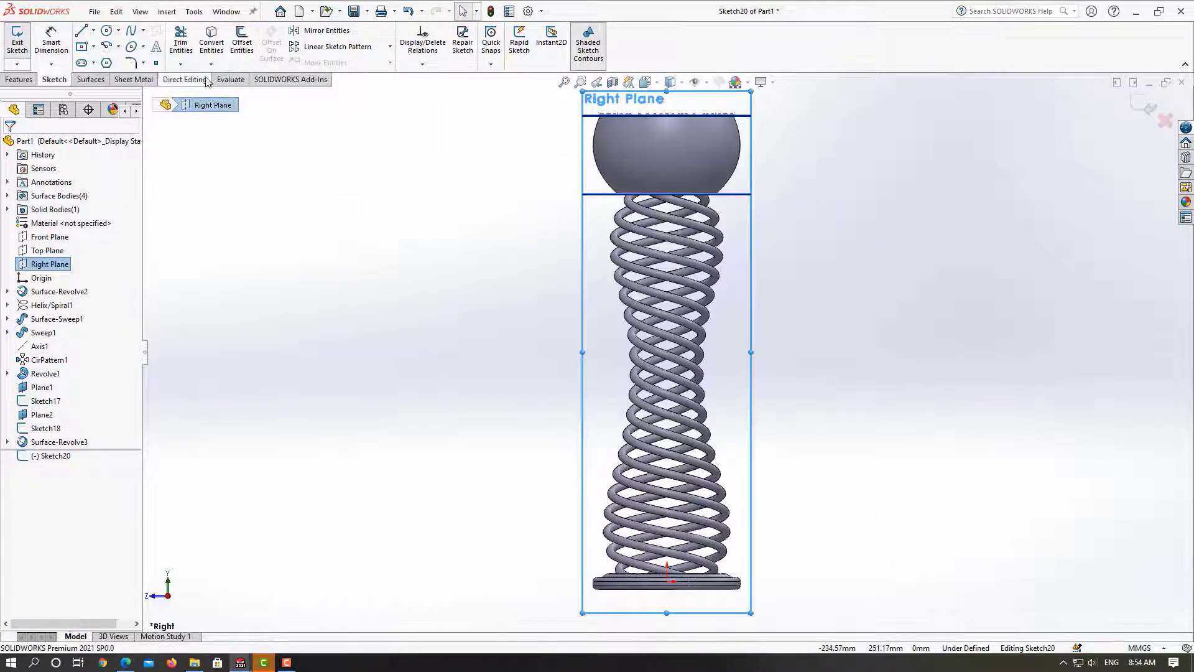
left_click(210, 64)
left_click(246, 109)
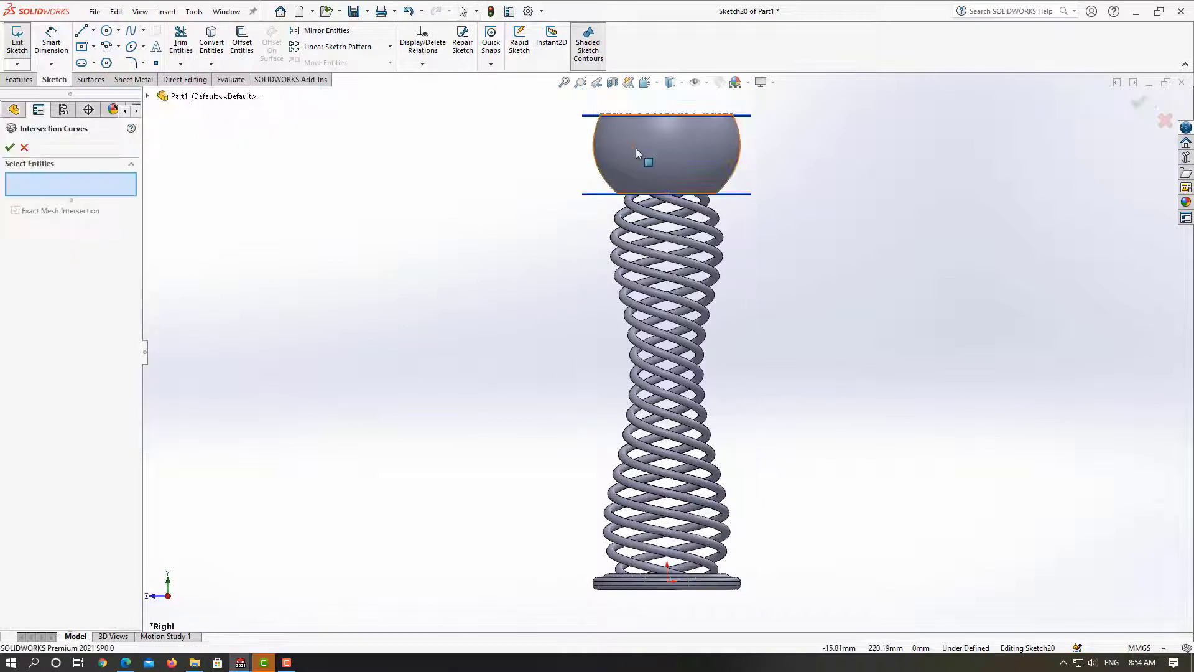
left_click(636, 148)
left_click(11, 148)
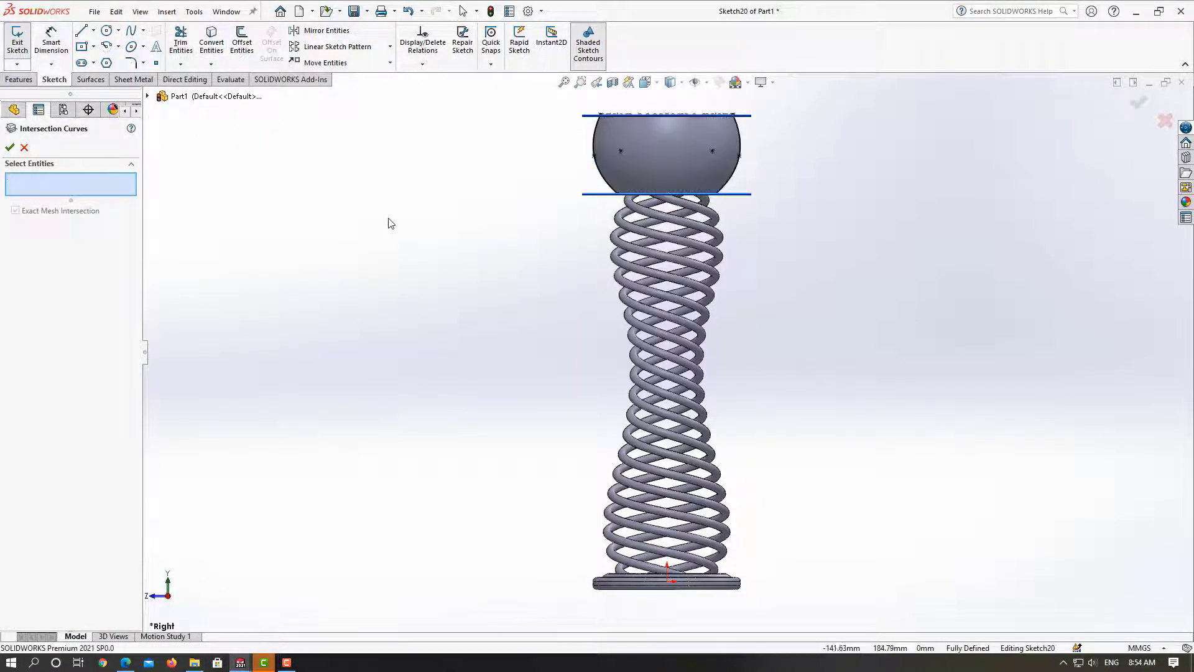
left_click(1140, 100)
mouse_move(857, 170)
middle_mouse_down()
mouse_move(898, 248)
mouse_move(890, 269)
middle_mouse_up()
scroll(656, 241, "down", 3)
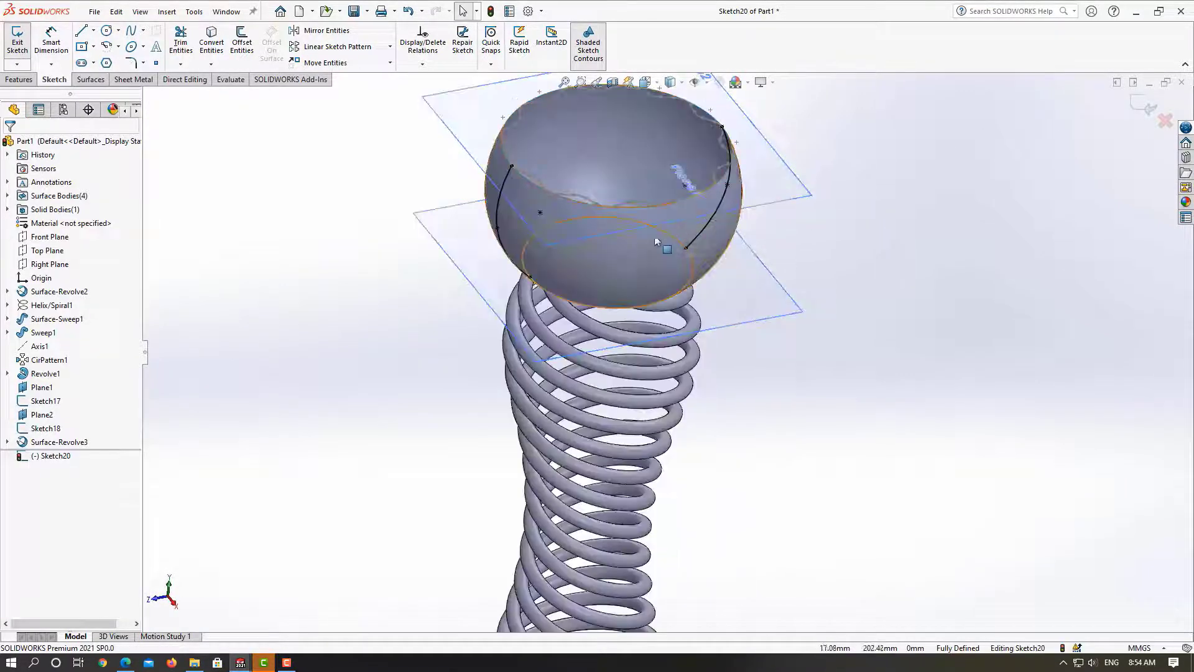
left_click(637, 242)
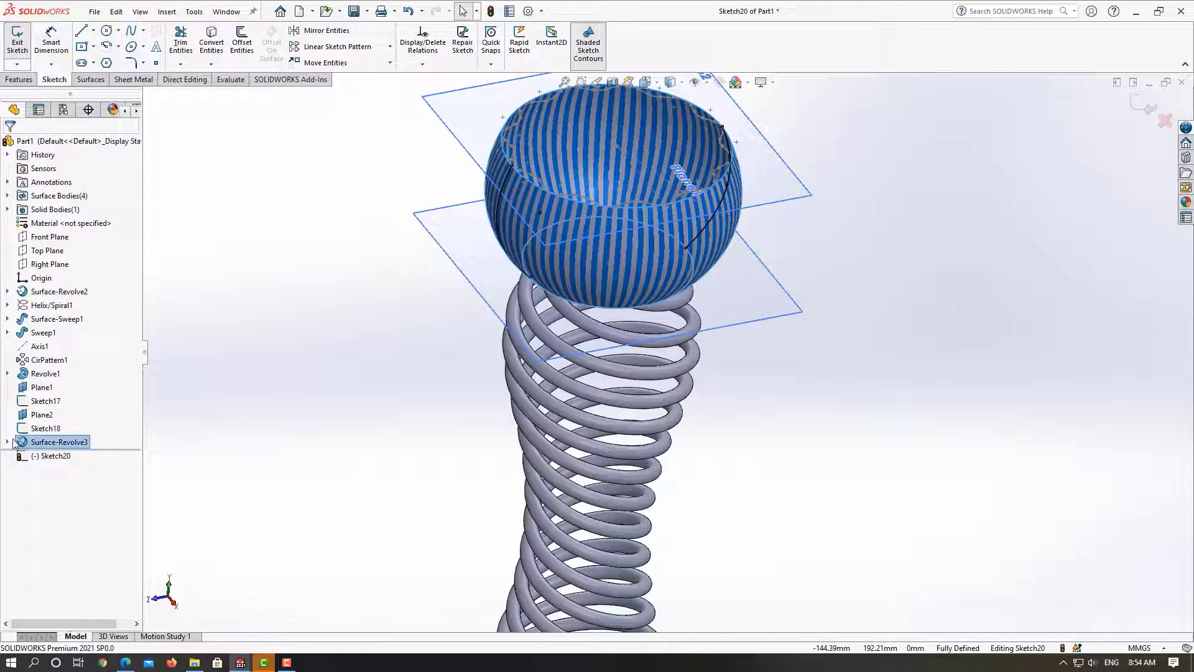
left_click(1143, 102)
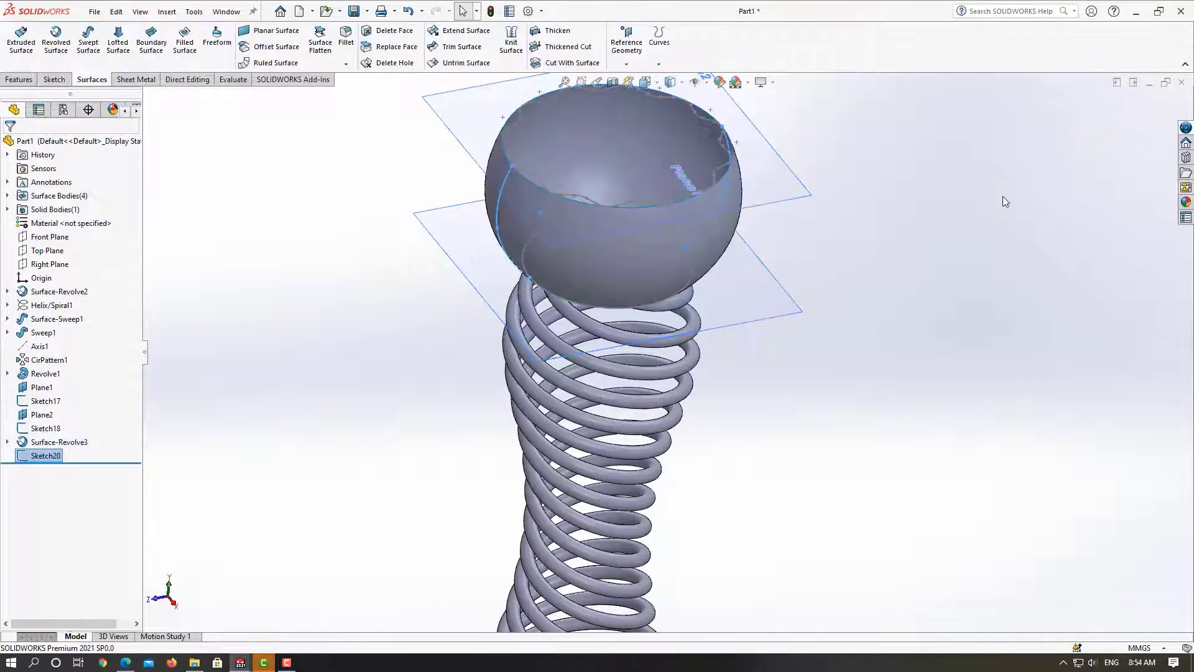
Hide Surface-Revolve3 and orbit to view the wavy rim and intersection curves above the coil
left_click(622, 256)
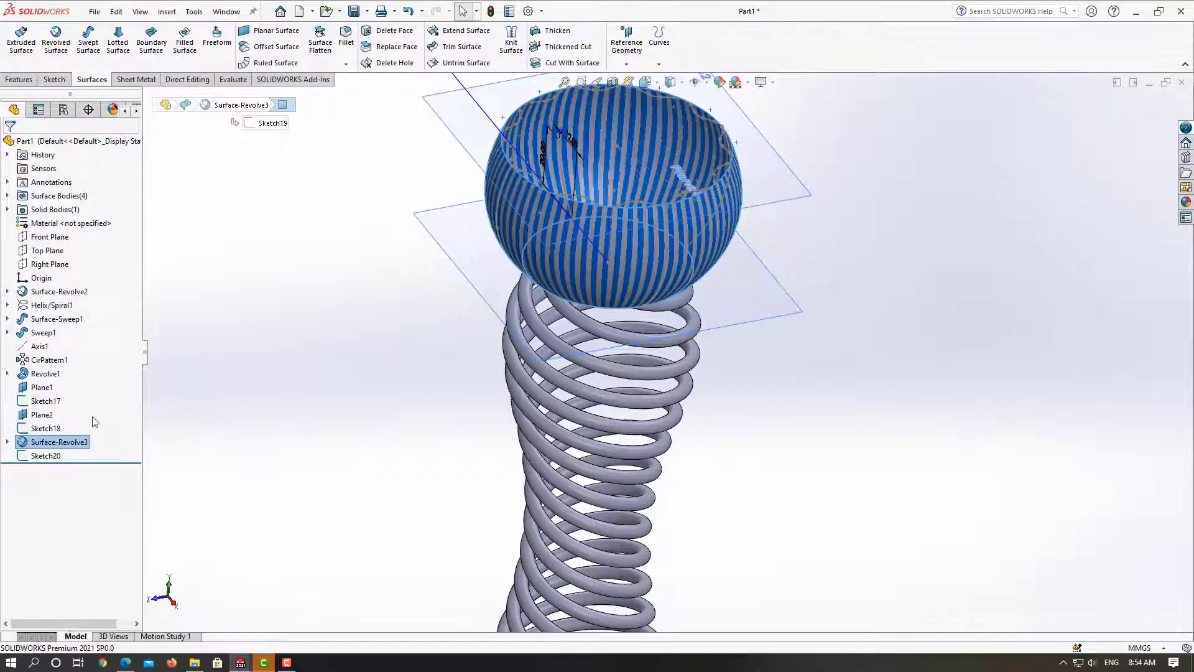
left_click(6, 443)
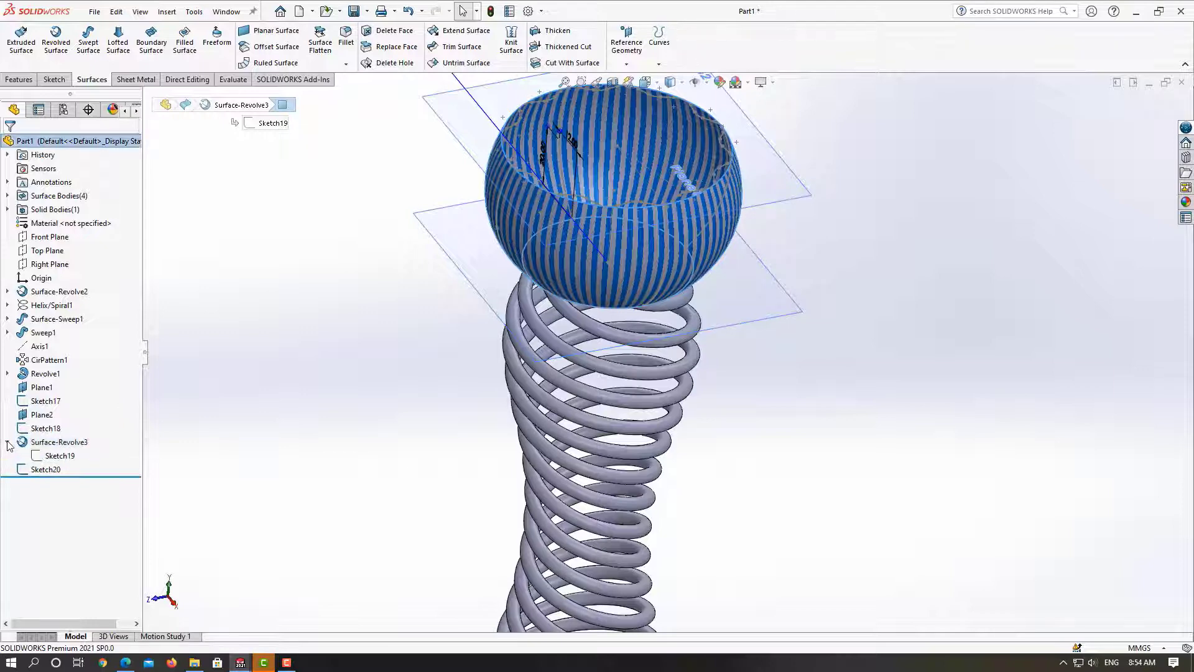
key("Escape")
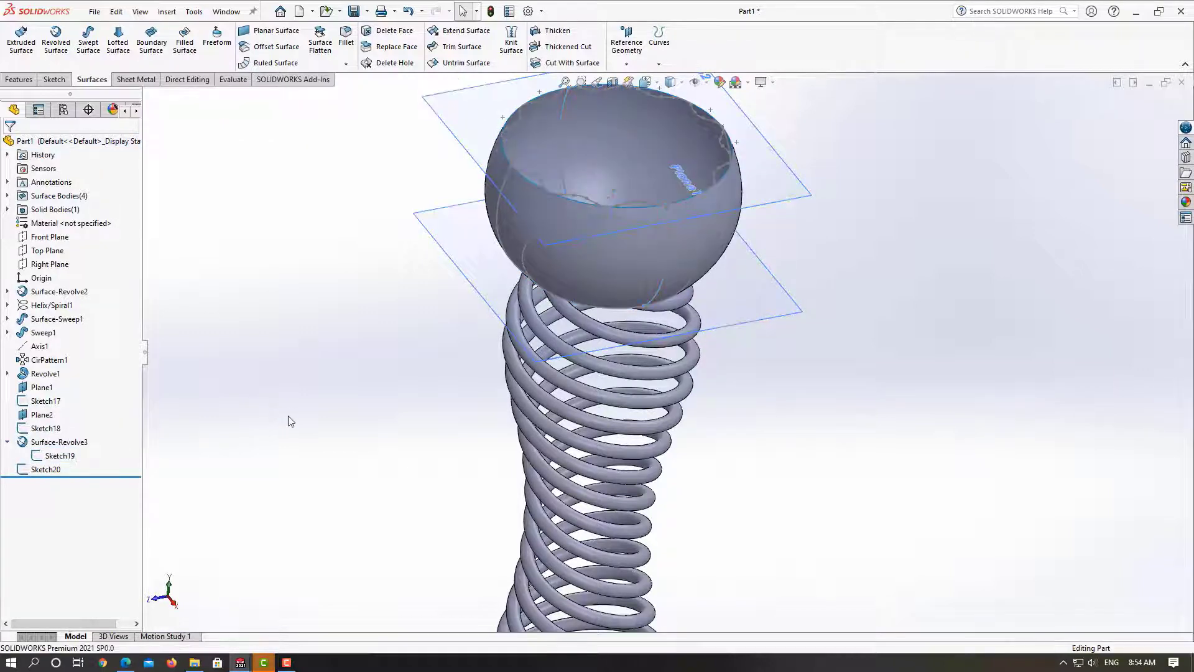
left_click(87, 444)
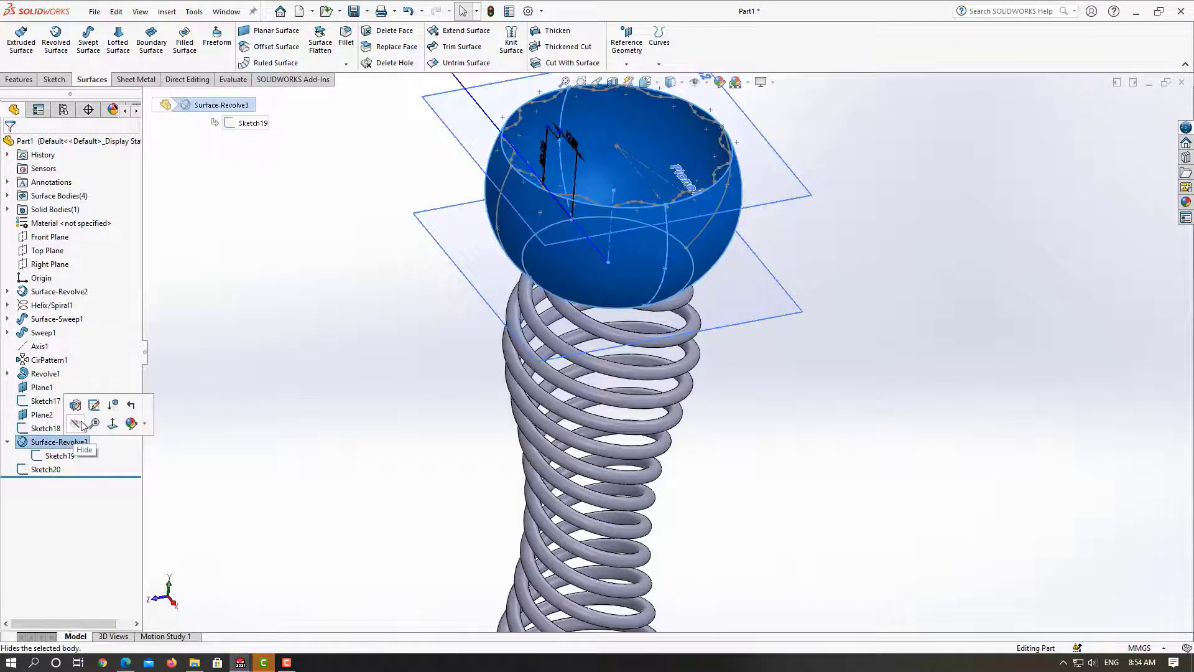
left_click(76, 424)
mouse_move(898, 370)
middle_mouse_down()
mouse_move(930, 266)
mouse_move(973, 272)
mouse_move(925, 163)
mouse_move(930, 259)
mouse_move(859, 285)
mouse_move(862, 300)
mouse_move(889, 304)
mouse_move(883, 297)
middle_mouse_up()
scroll(672, 241, "down", 2)
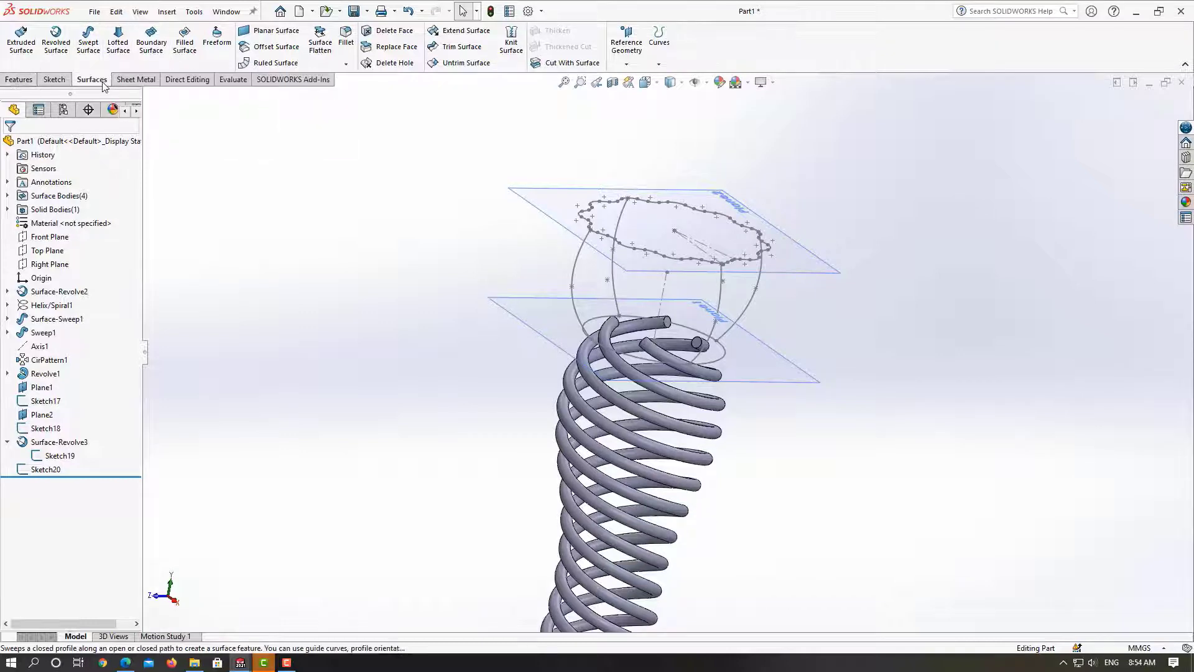
Start a lofted surface with rim Sketch18 and lower circle Sketch17 as profiles
left_click(118, 38)
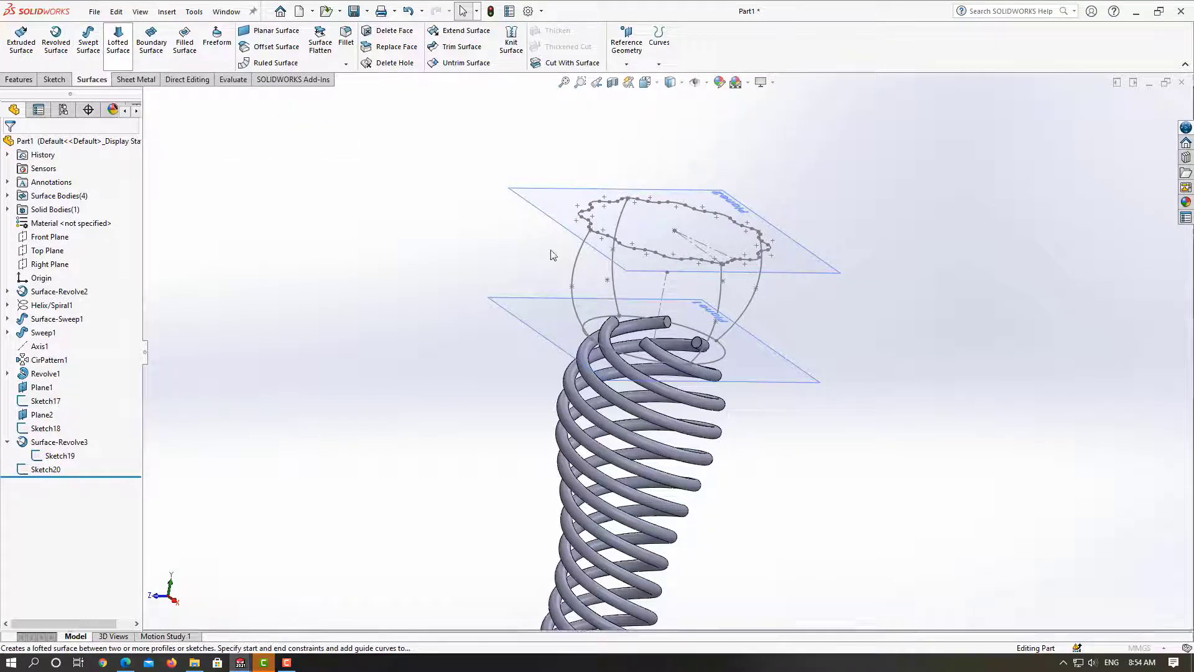
scroll(601, 245, "down", 2)
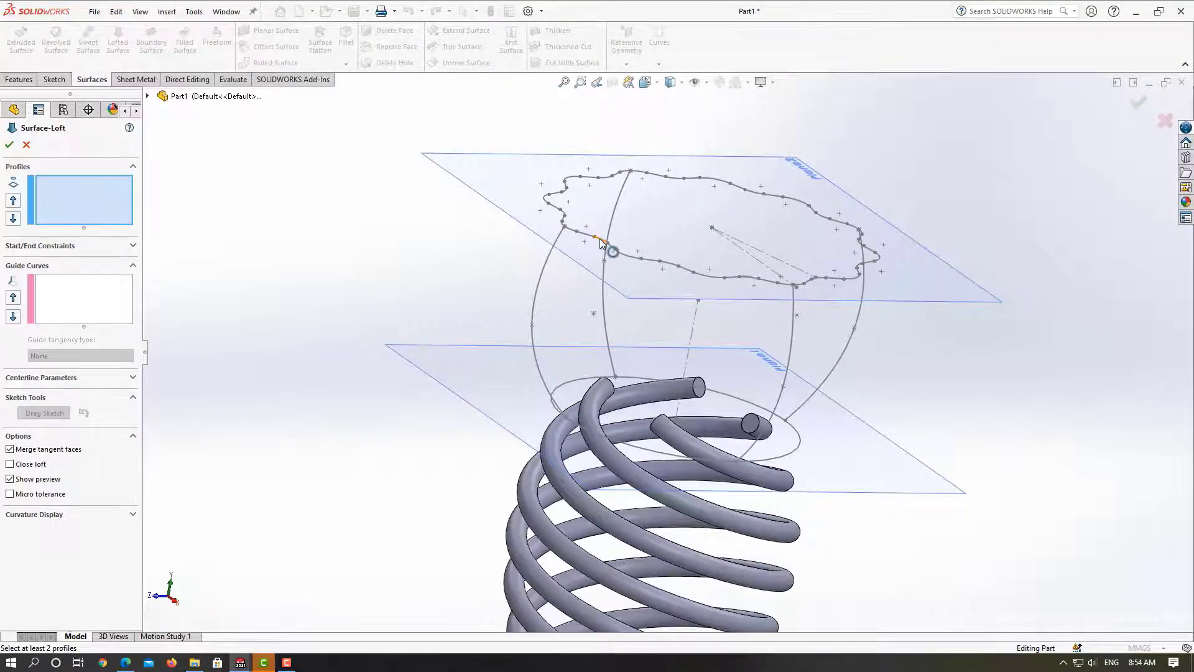
left_click(599, 237)
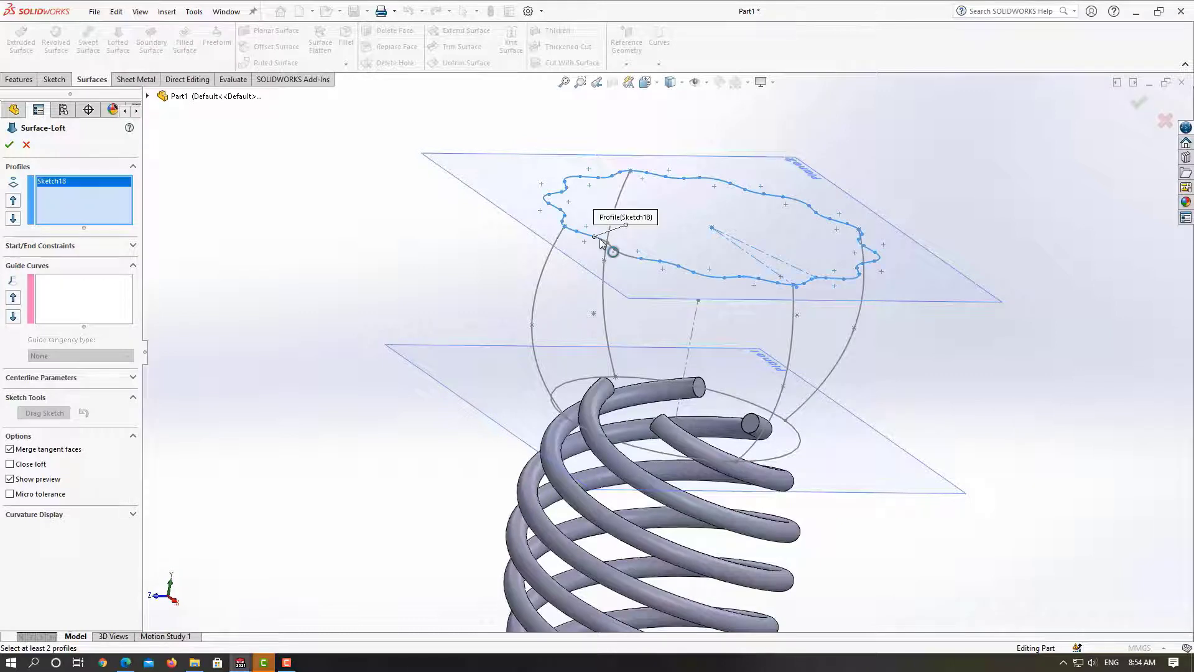
left_click(646, 450)
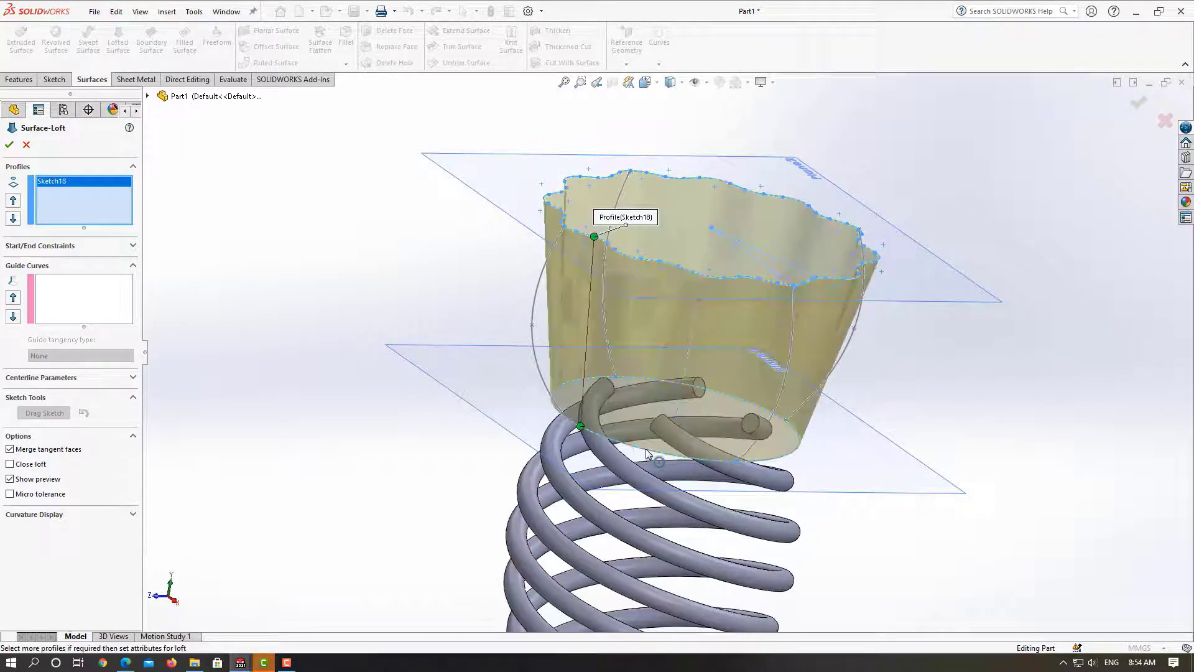
Add the first two arcs as guide curves for the loft
left_click(55, 291)
left_click(536, 293)
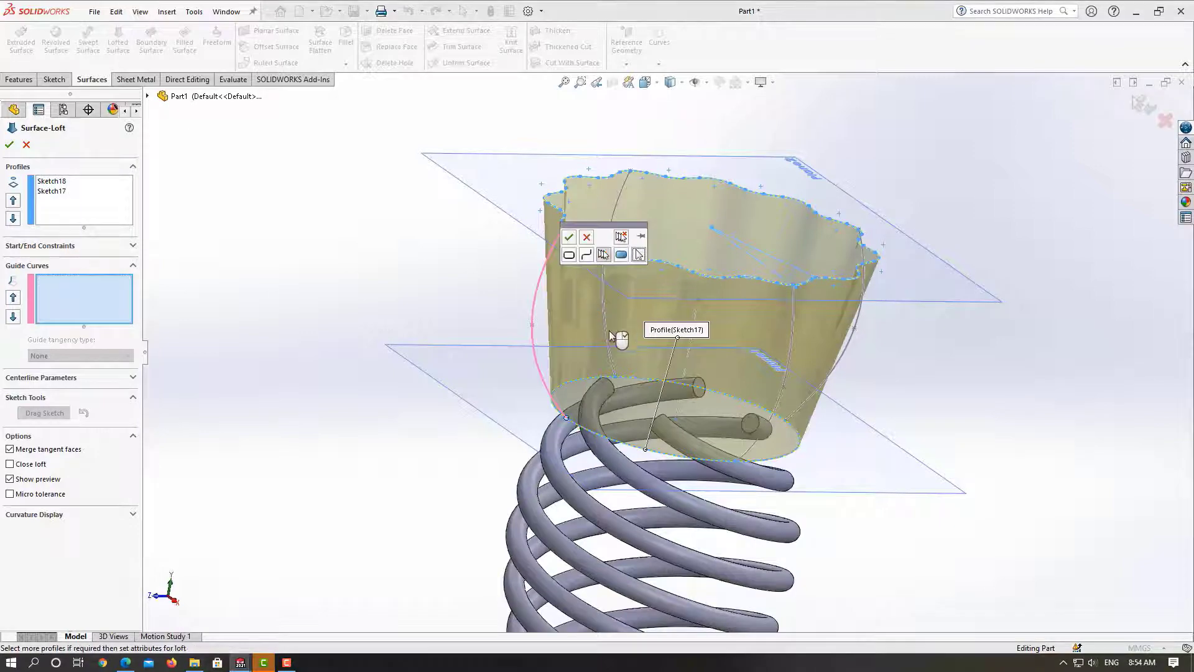
left_click(568, 237)
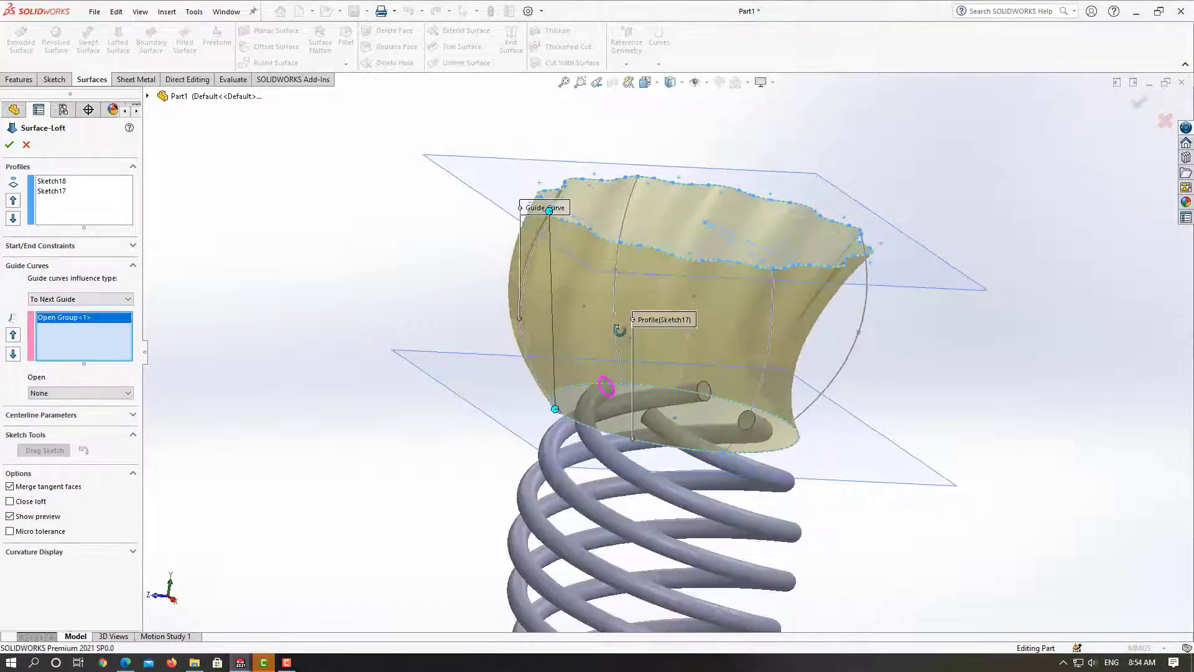
middle_click_drag(616, 348, 398, 342)
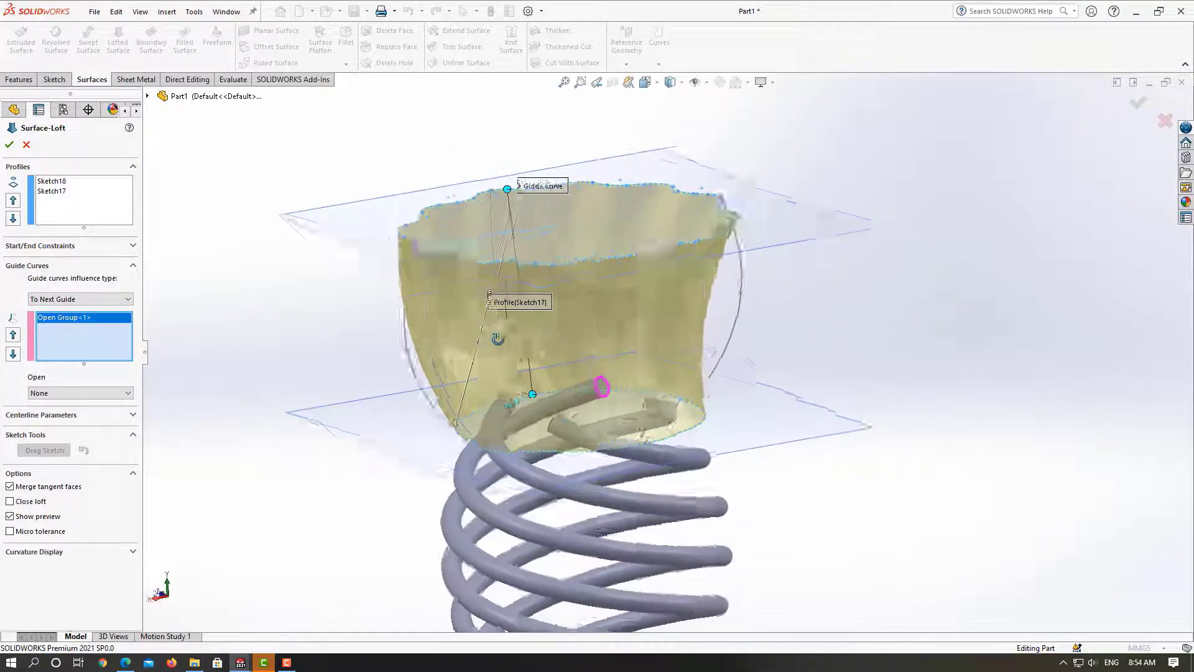
left_click(368, 335)
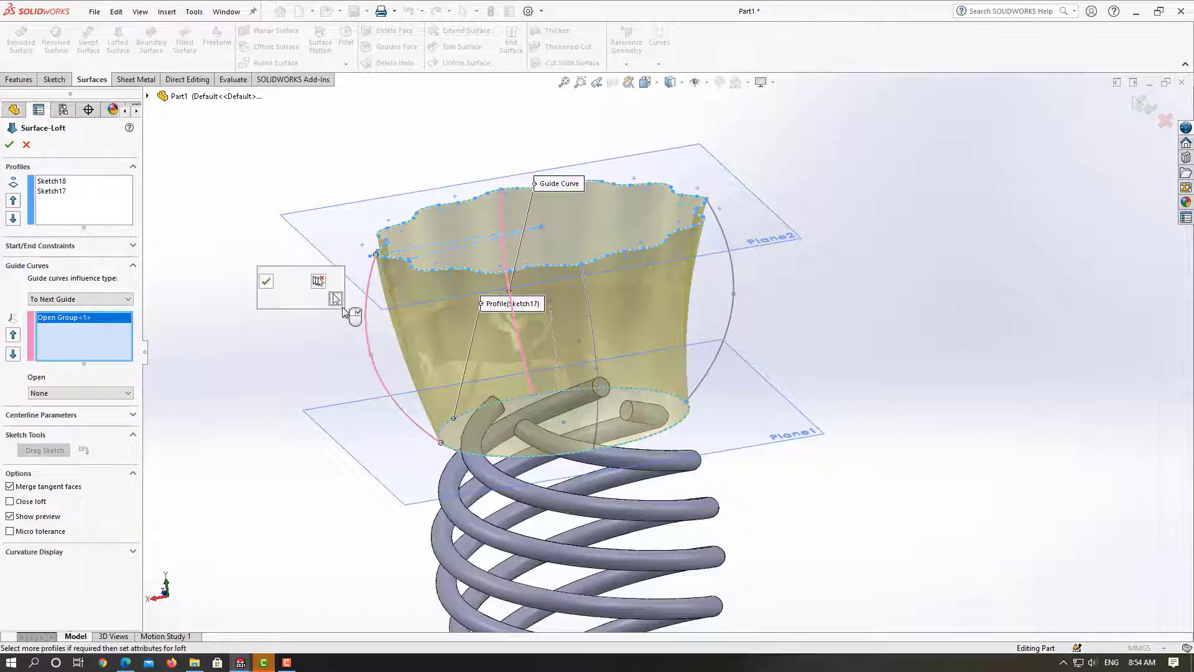
right_click(491, 372)
Add the remaining two arcs as guide curves and complete Surface-Loft1
middle_click_drag(495, 375, 836, 298)
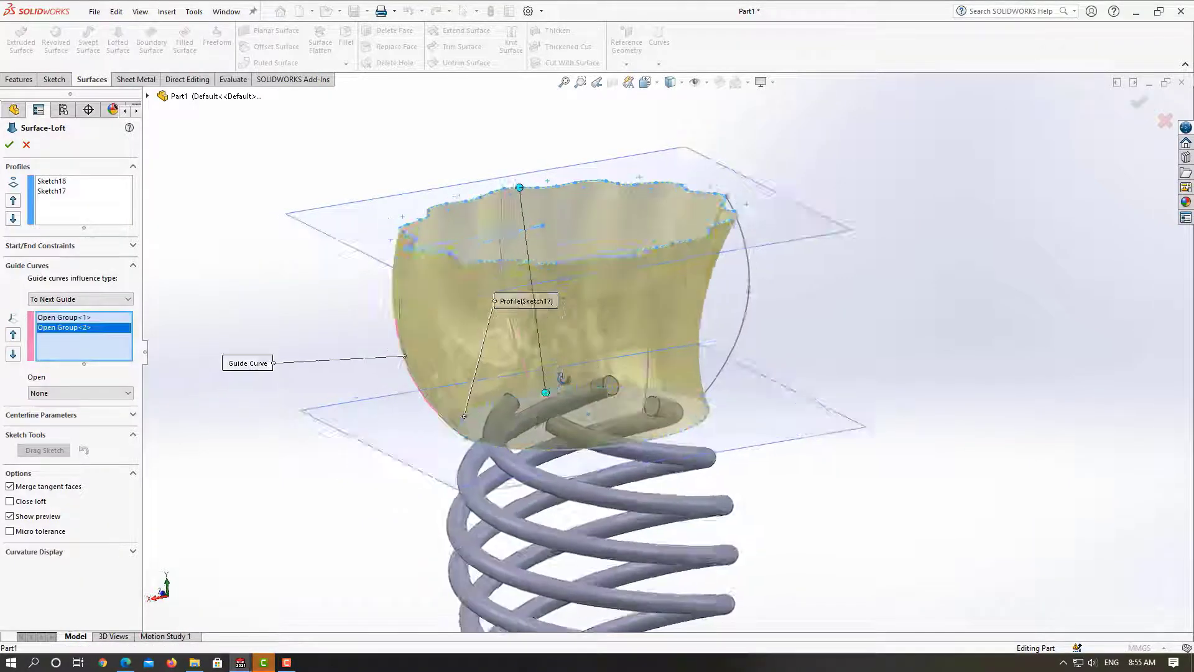
left_click(861, 284)
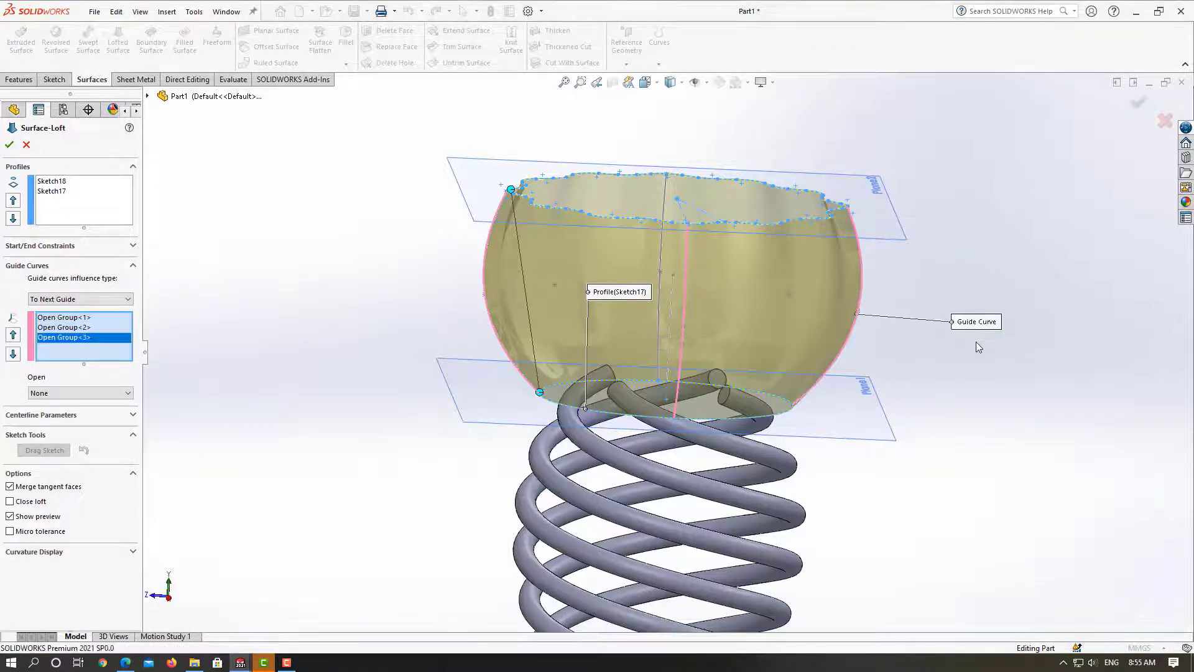
middle_click_drag(967, 386, 1083, 304)
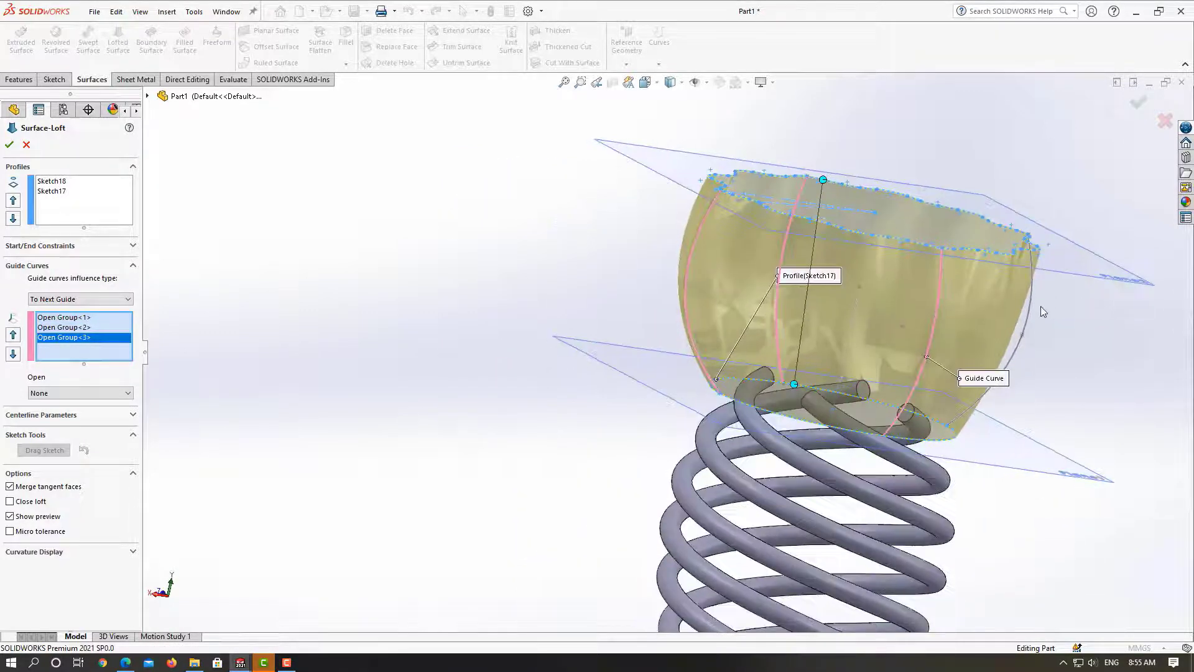
left_click(1032, 314)
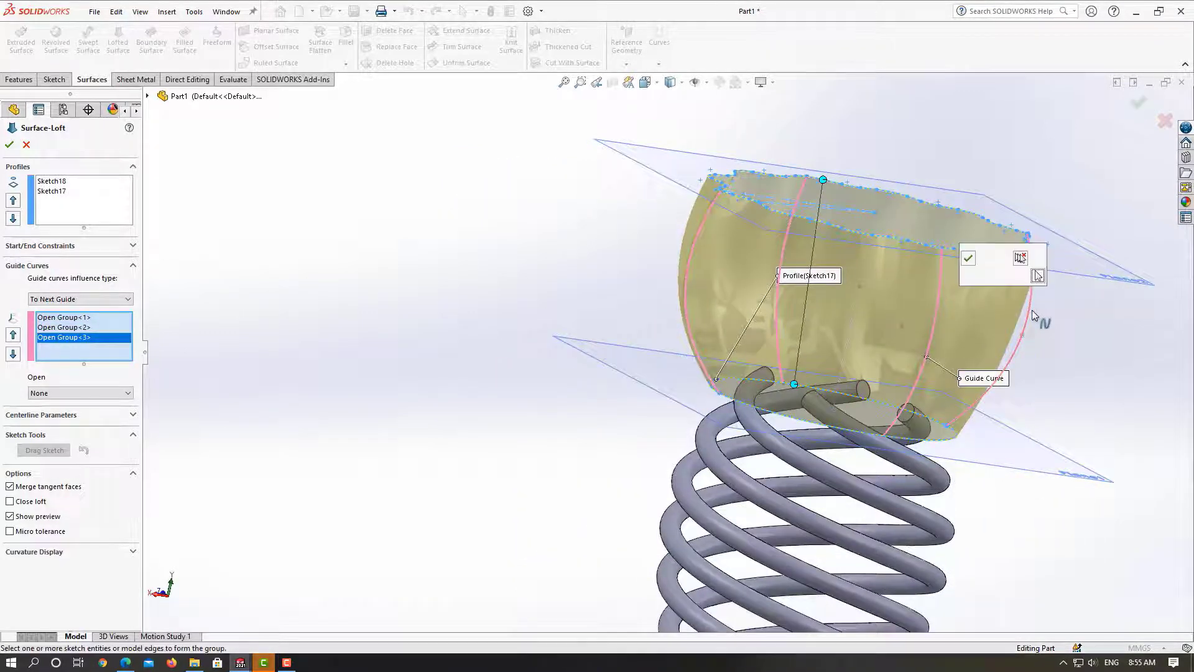
left_click(970, 259)
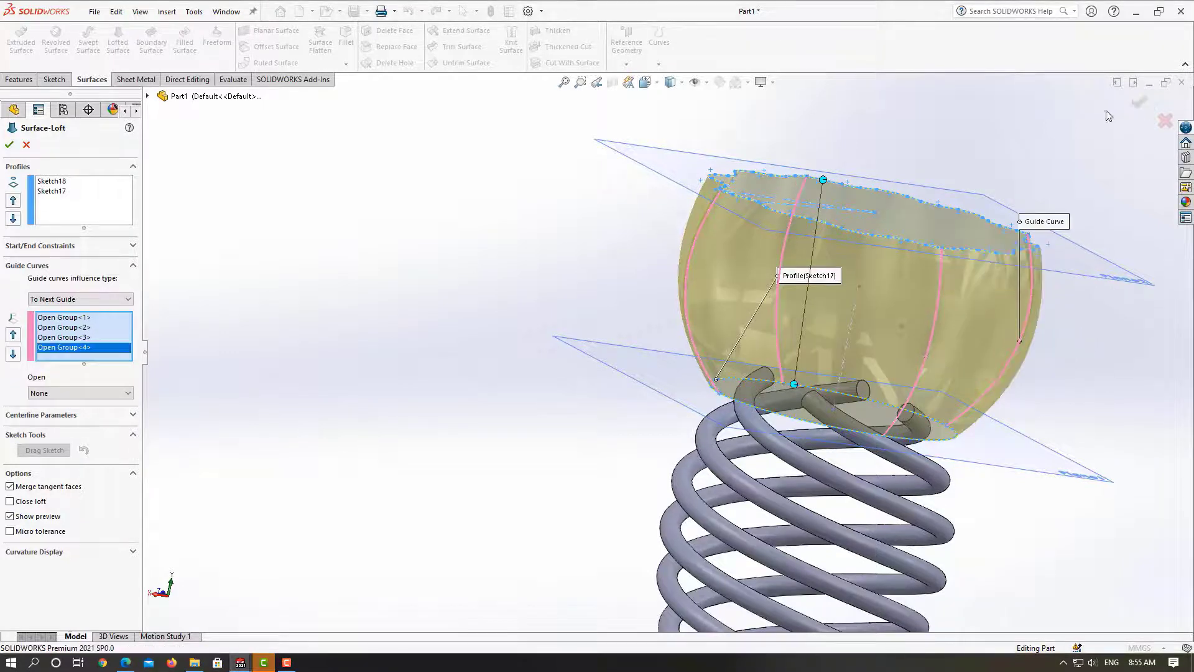
left_click(1137, 104)
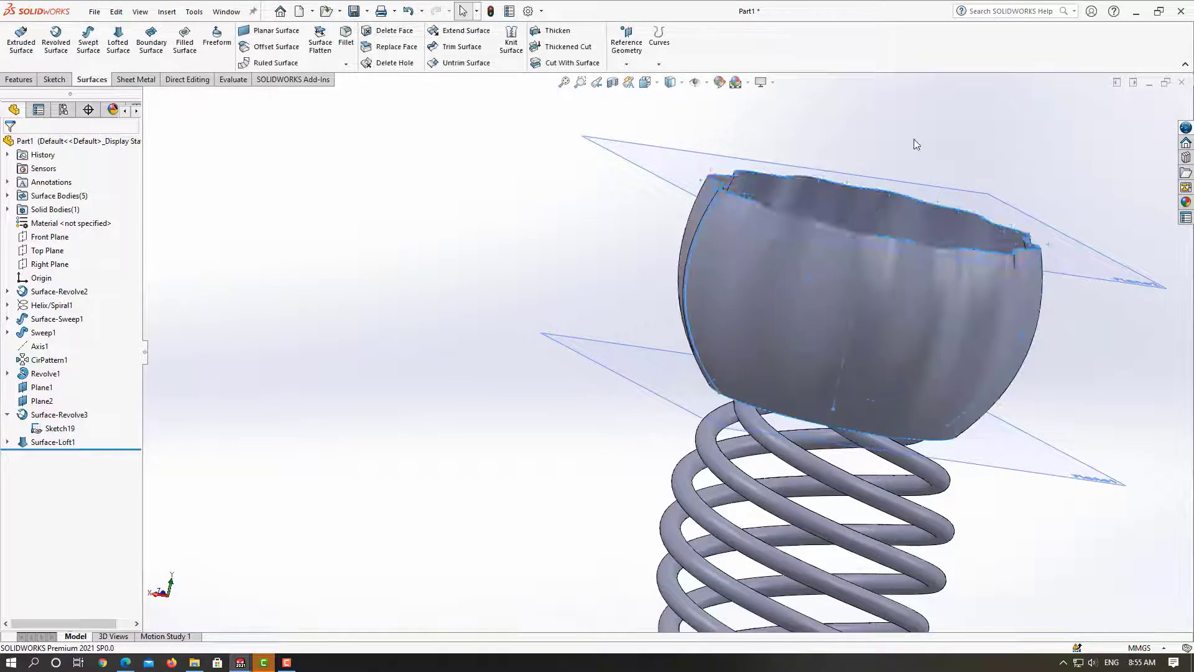
mouse_move(1000, 139)
middle_mouse_down()
mouse_move(961, 101)
mouse_move(861, 155)
mouse_move(373, 180)
middle_mouse_up()
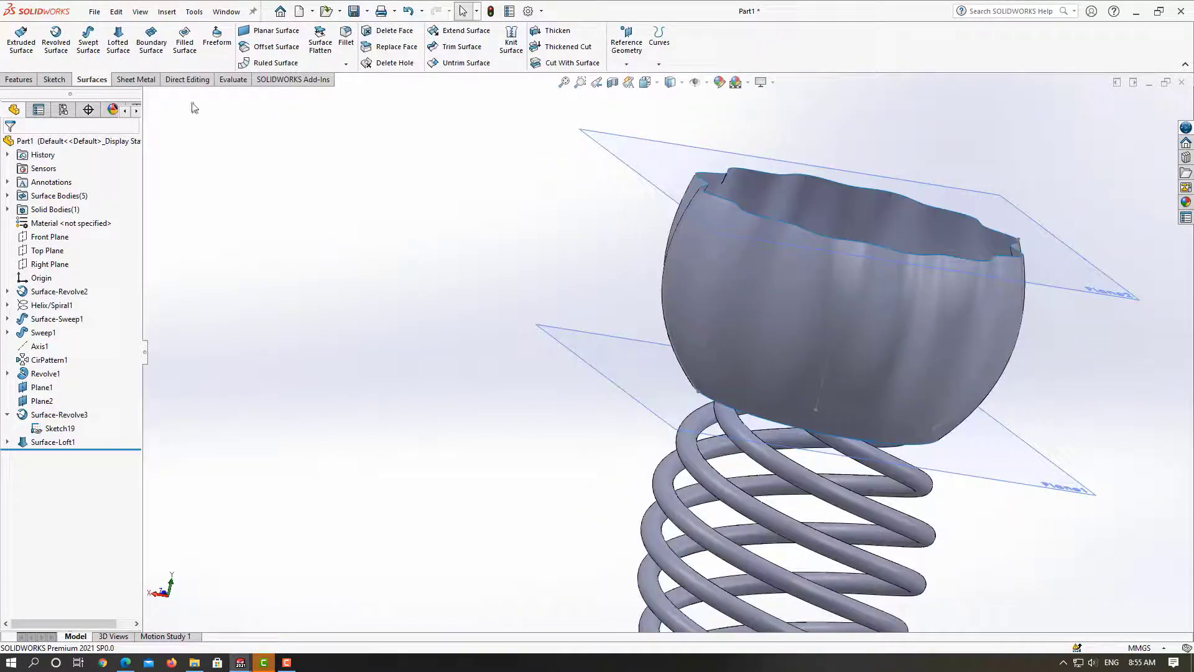
Turn on Zebra Stripes, inspect the bowl's smoothness, then switch them off
left_click(232, 80)
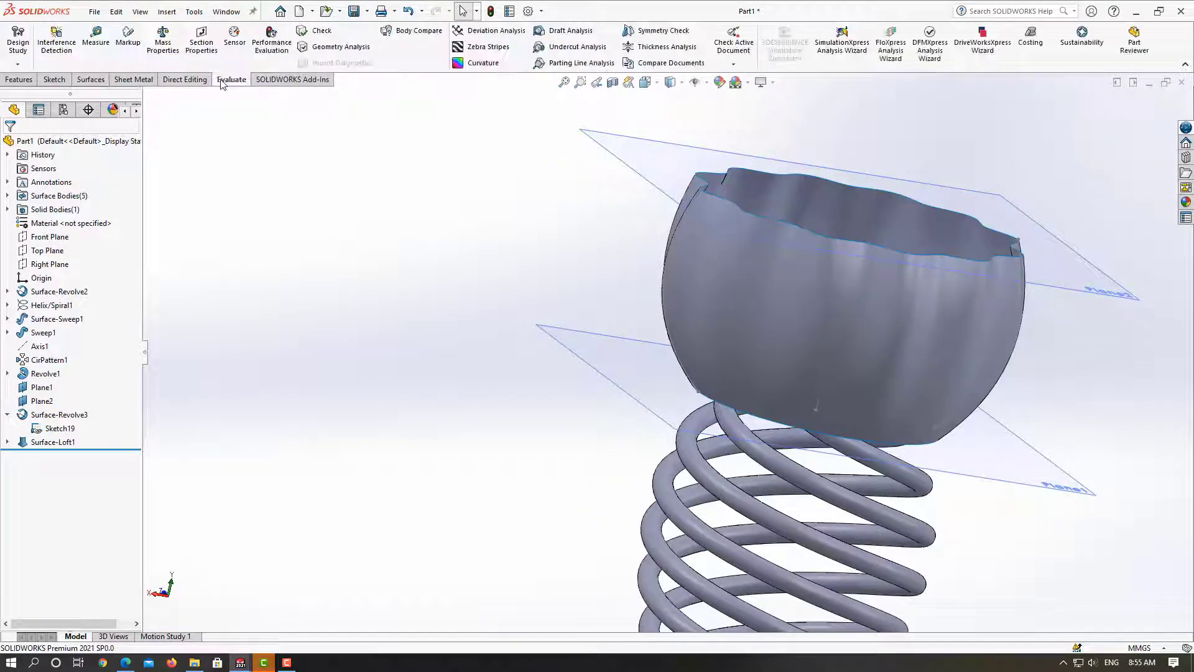
left_click(480, 48)
mouse_move(504, 252)
middle_mouse_down()
mouse_move(554, 237)
mouse_move(726, 302)
mouse_move(820, 323)
mouse_move(746, 328)
mouse_move(546, 299)
mouse_move(541, 322)
middle_mouse_up()
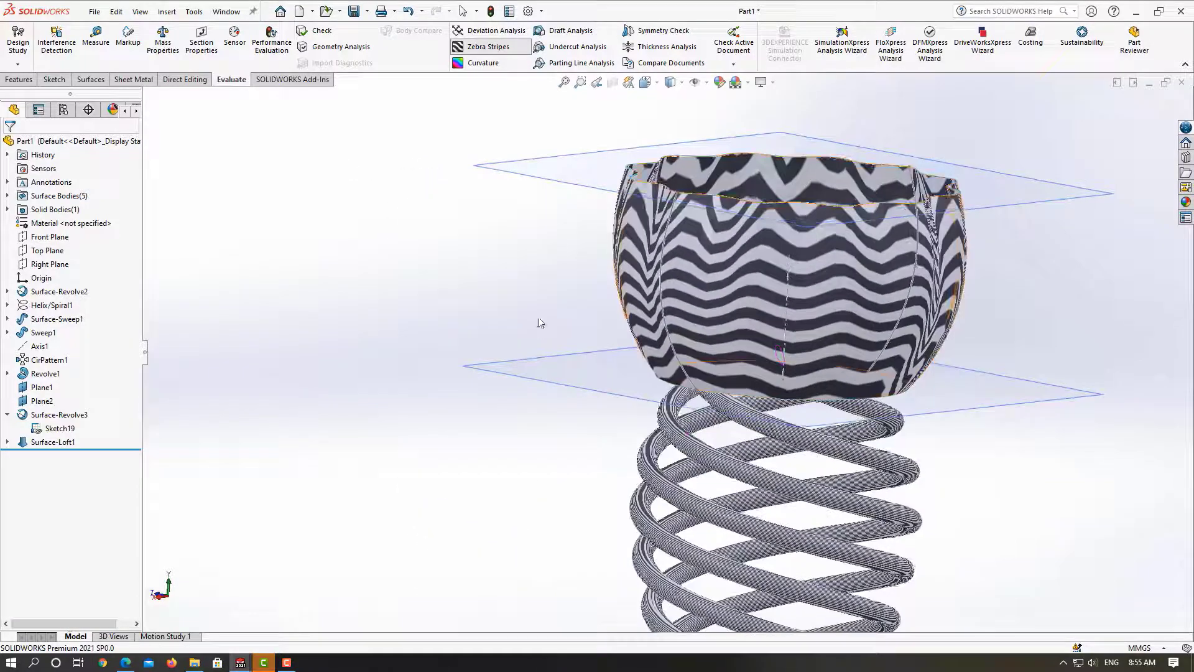
left_click(495, 50)
Reorient the view to the whole vase and bring up Plane2's shortcut menu
scroll(697, 232, "up", 3)
mouse_move(697, 232)
middle_mouse_down()
mouse_move(674, 266)
mouse_move(666, 184)
middle_mouse_up()
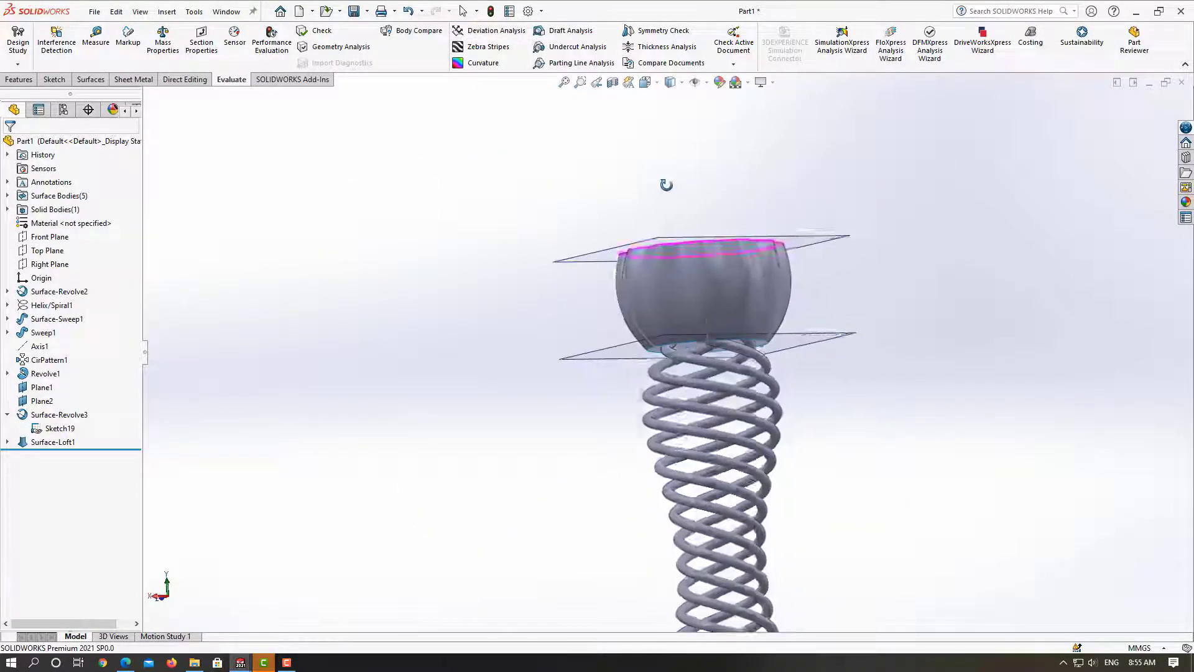
middle_click_drag(666, 337, 681, 323)
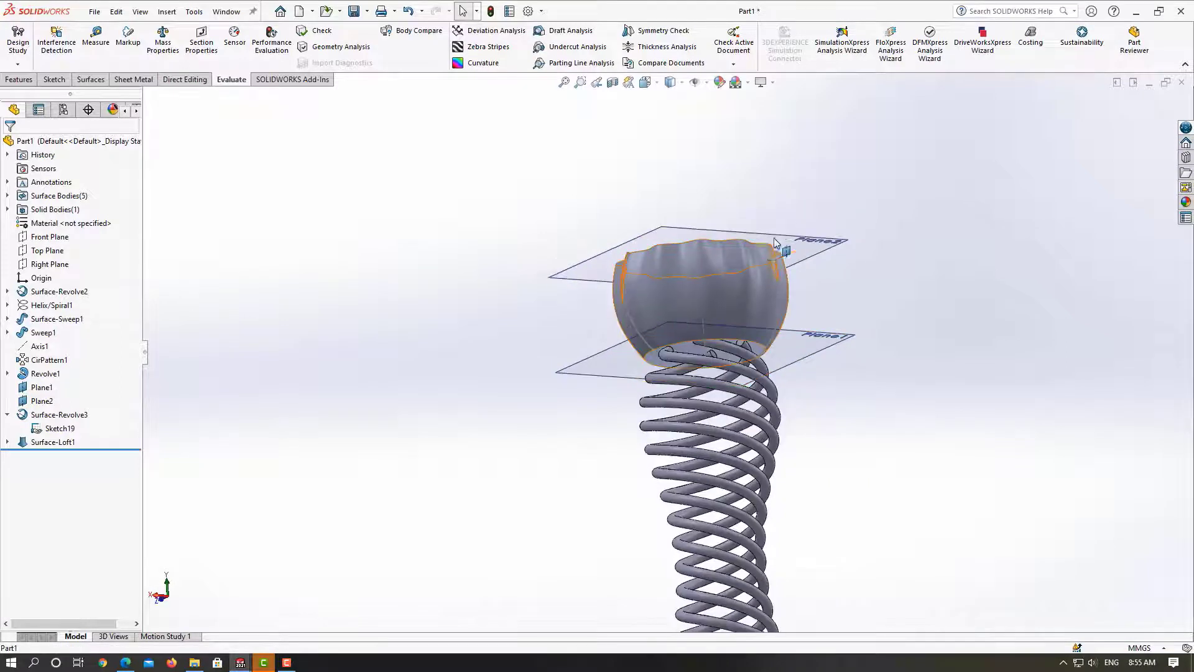
right_click(800, 248)
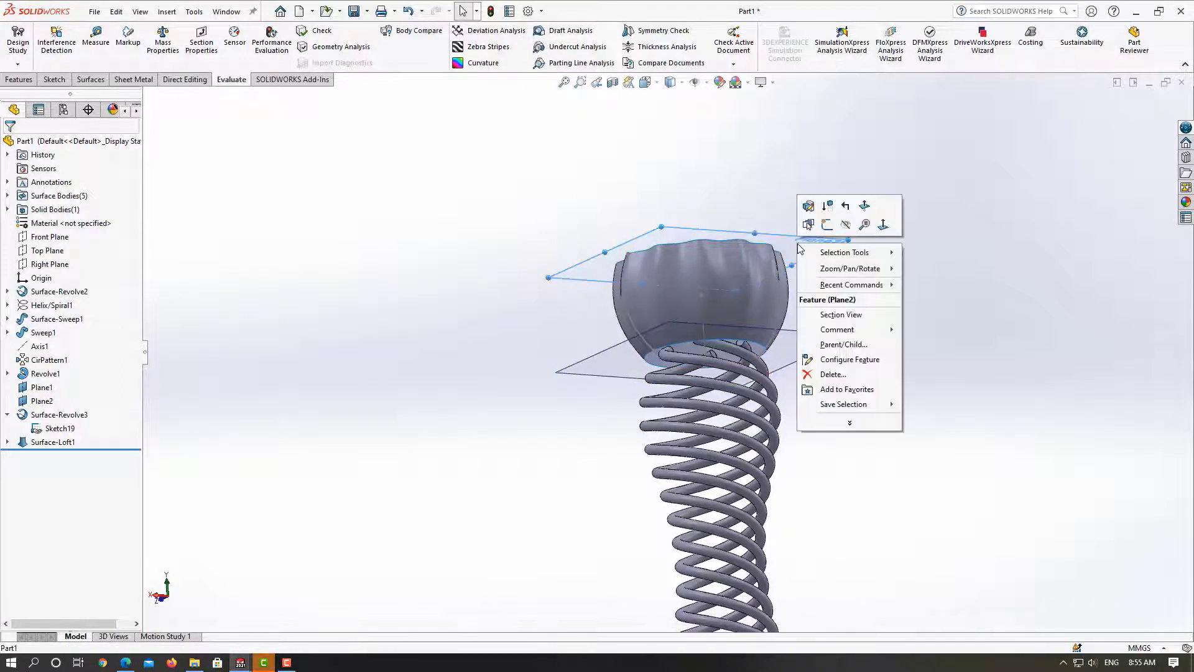
Hide Plane2 and Plane1, discarding an accidental empty sketch on Plane1
left_click(845, 224)
right_click(807, 347)
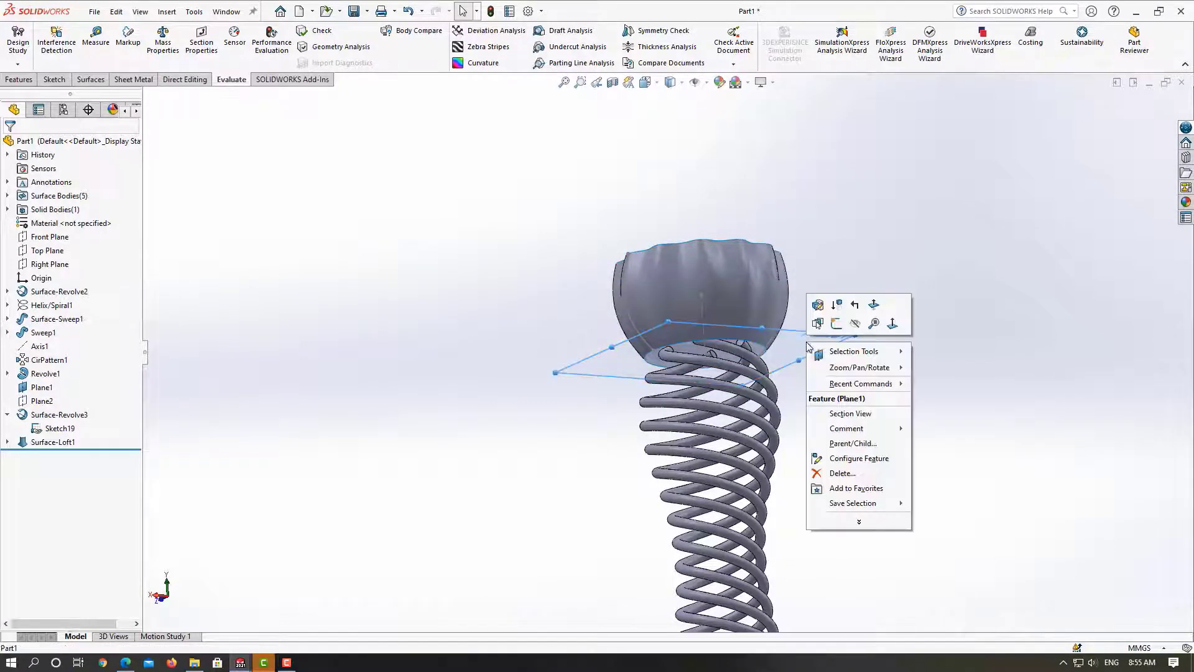
left_click(836, 323)
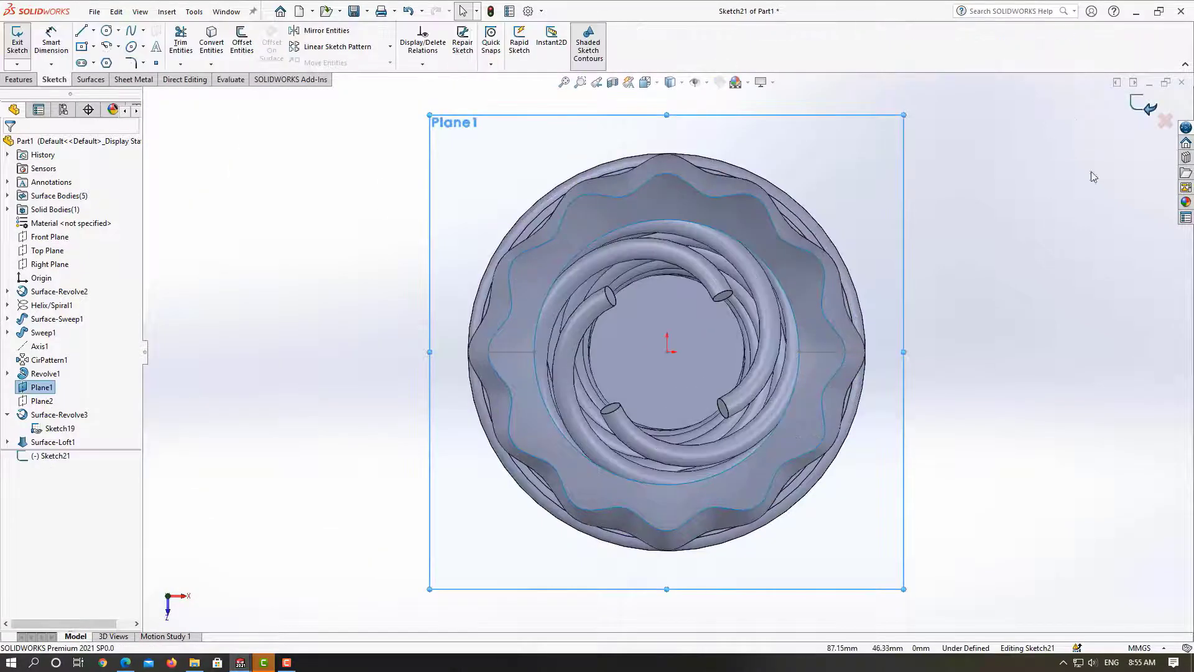
key("ctrl+z")
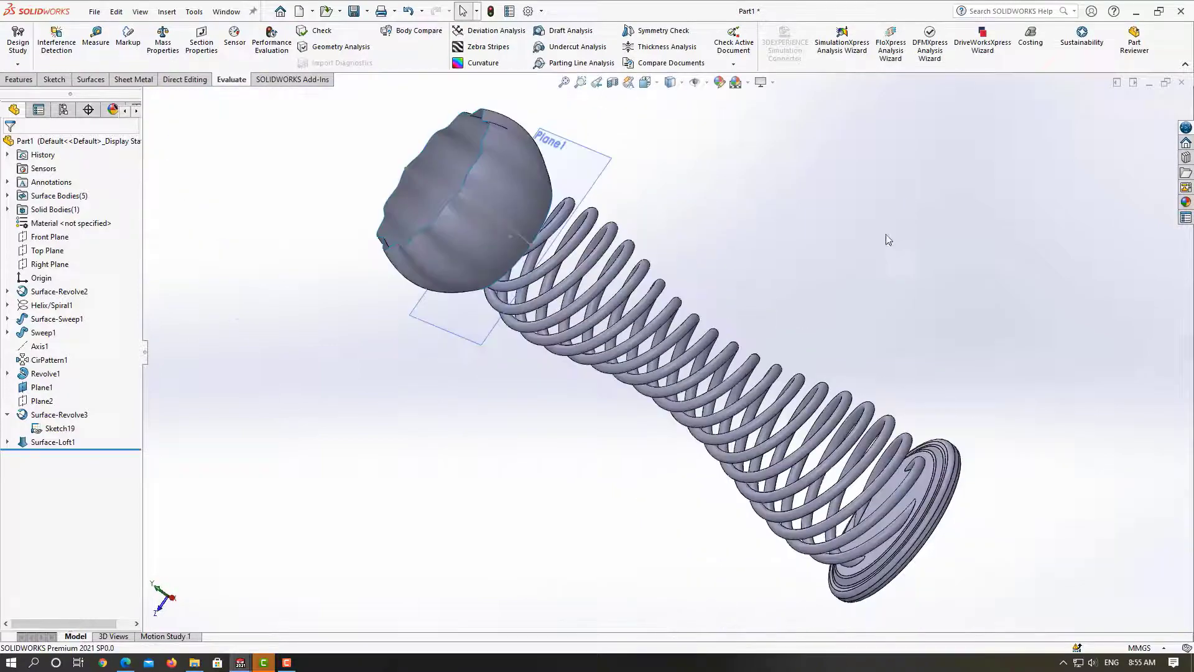
right_click(607, 170)
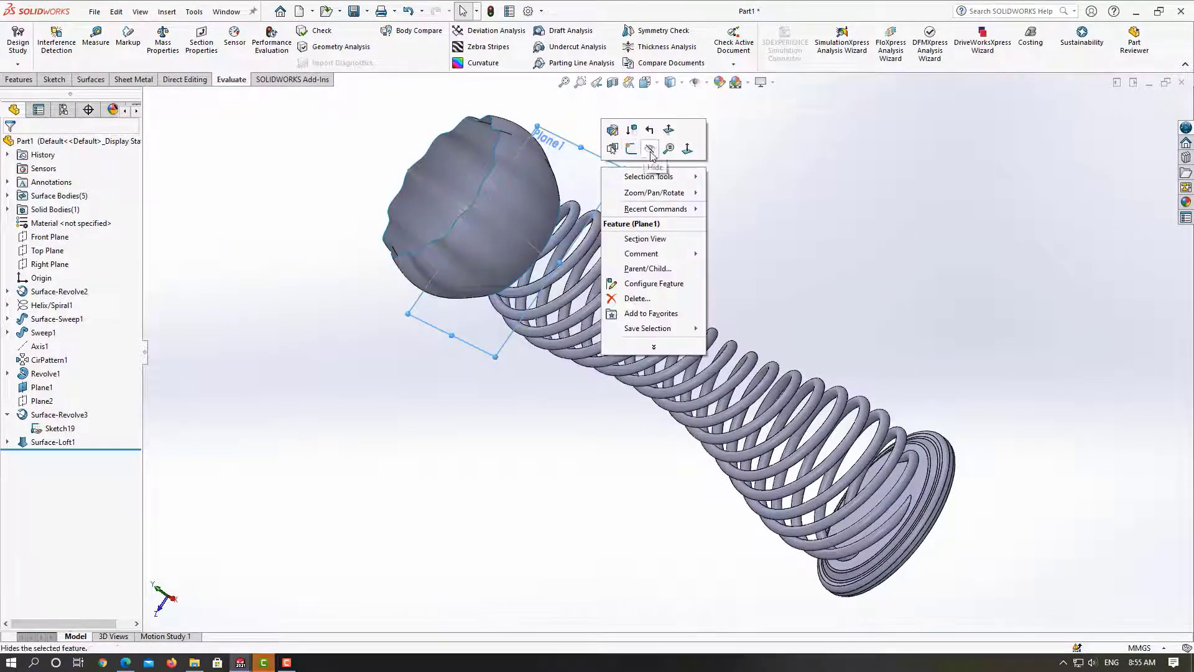
left_click(651, 154)
Set the right side view with Ctrl+4 and zoom toward the bowl
mouse_move(650, 154)
middle_mouse_down()
mouse_move(528, 178)
mouse_move(544, 229)
middle_mouse_up()
key("ctrl+4")
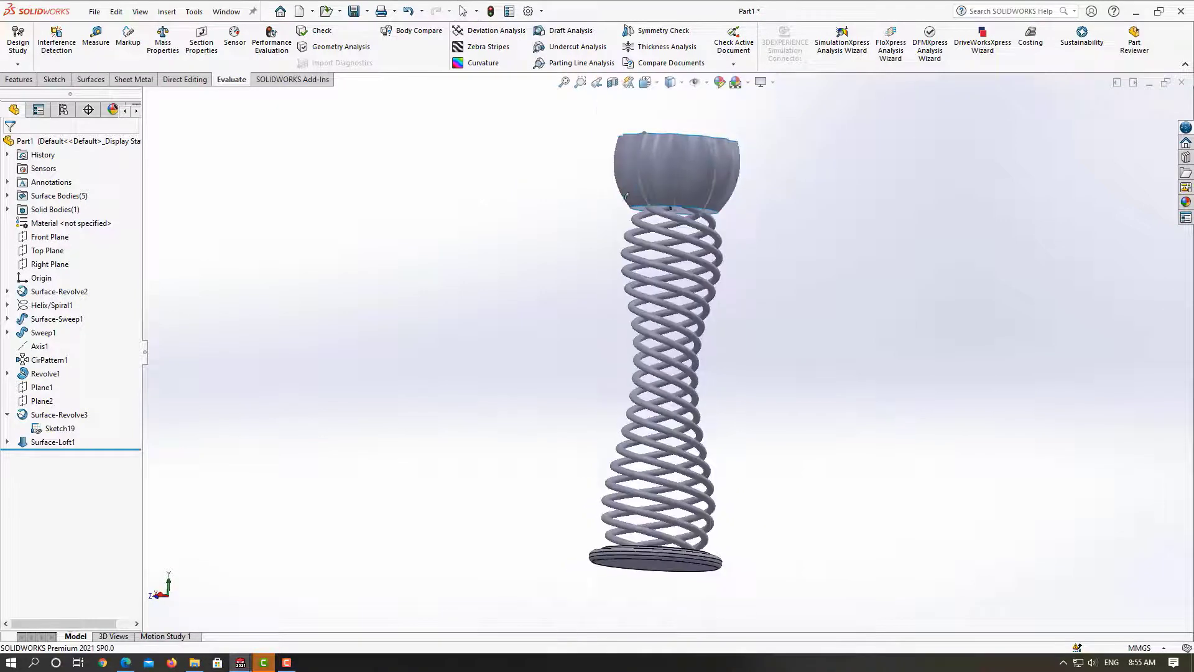
scroll(626, 196, "down", 2)
scroll(602, 176, "down", 3)
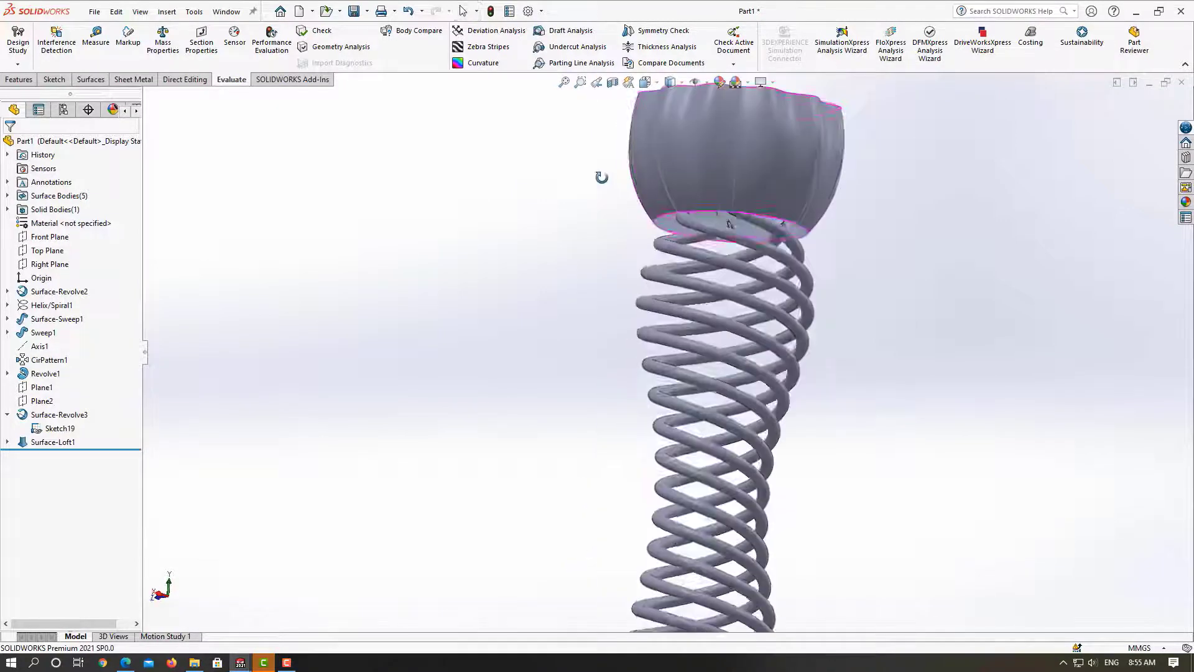
Fill the bowl's bottom opening with a Tangent filled surface, Surface-Fill1
left_click(92, 80)
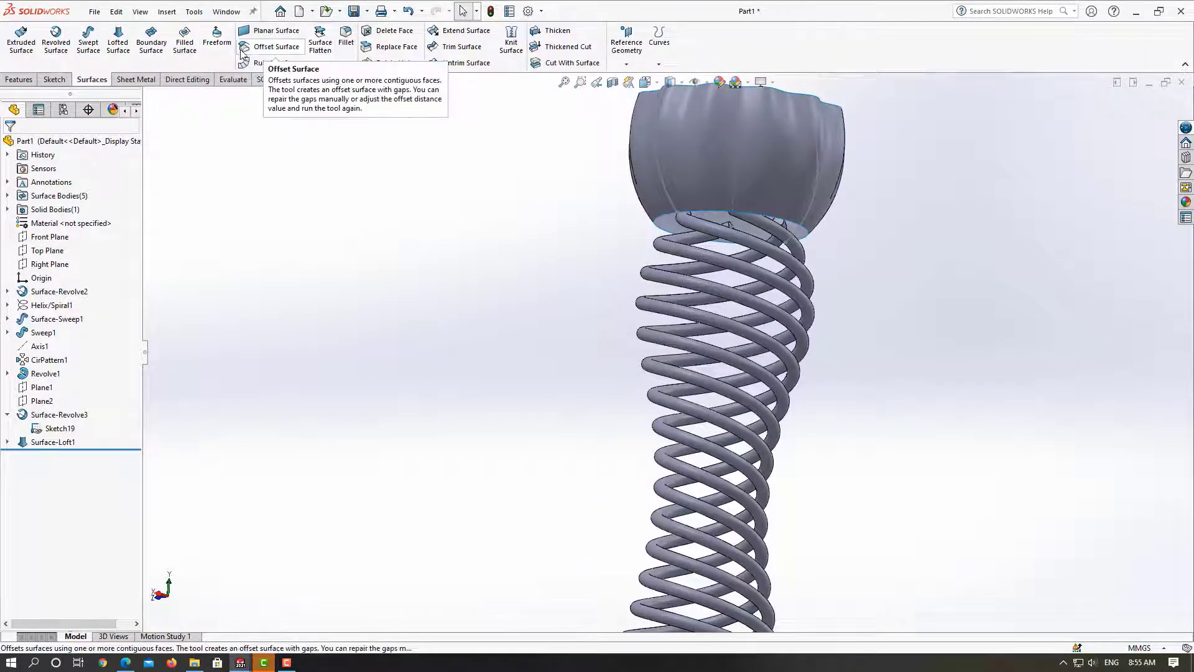
left_click(184, 43)
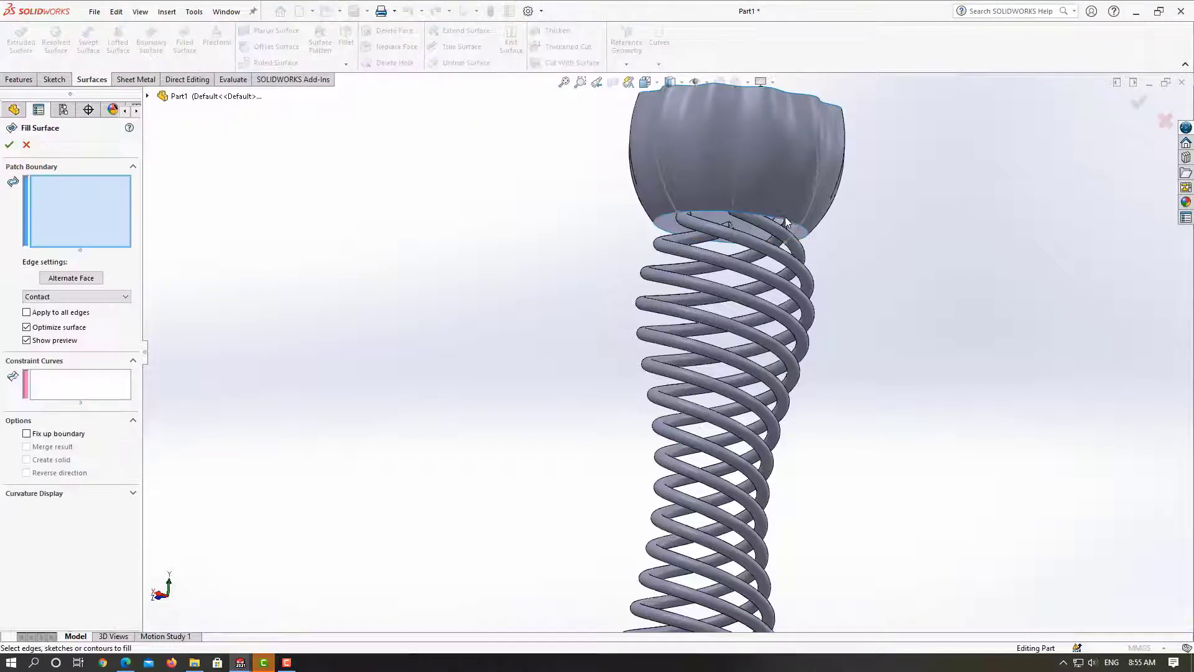
left_click(790, 223)
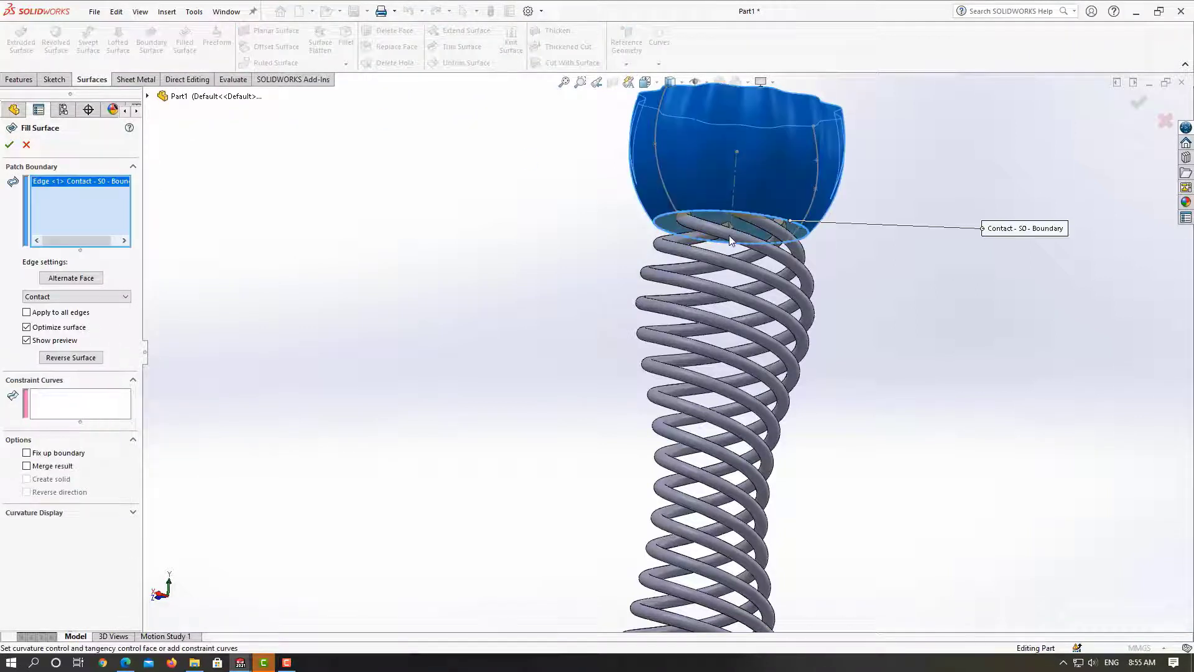
left_click(50, 298)
left_click(37, 317)
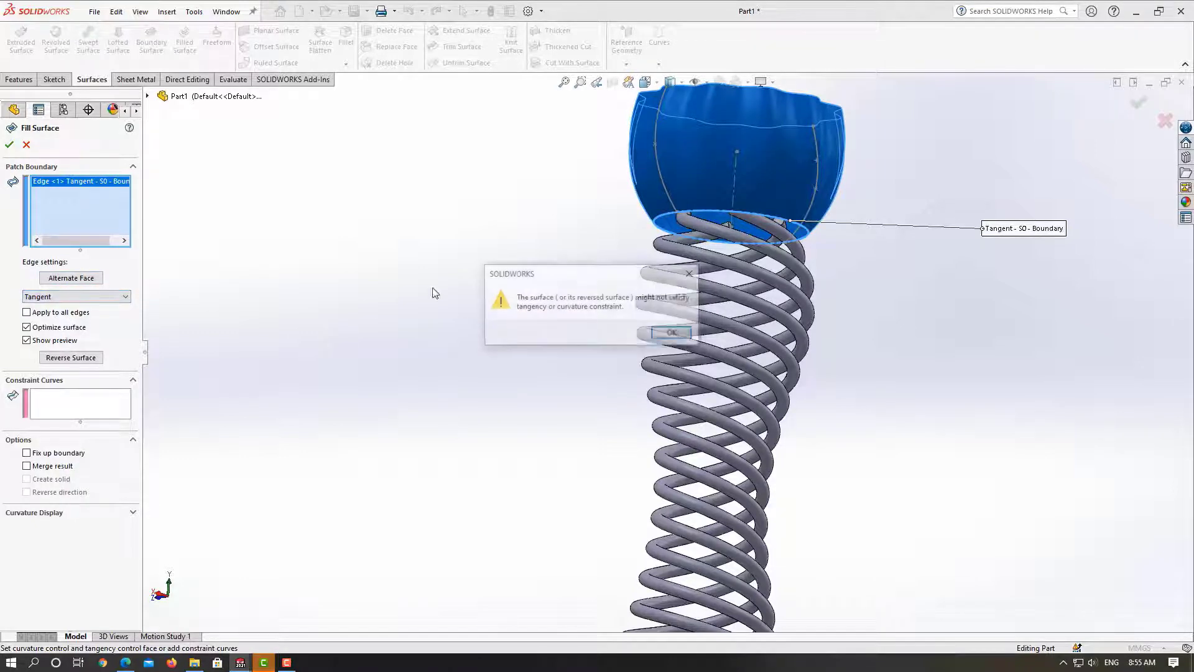
left_click(674, 333)
mouse_move(566, 307)
middle_mouse_down()
mouse_move(717, 322)
mouse_move(420, 321)
mouse_move(336, 336)
middle_mouse_up()
left_click(9, 144)
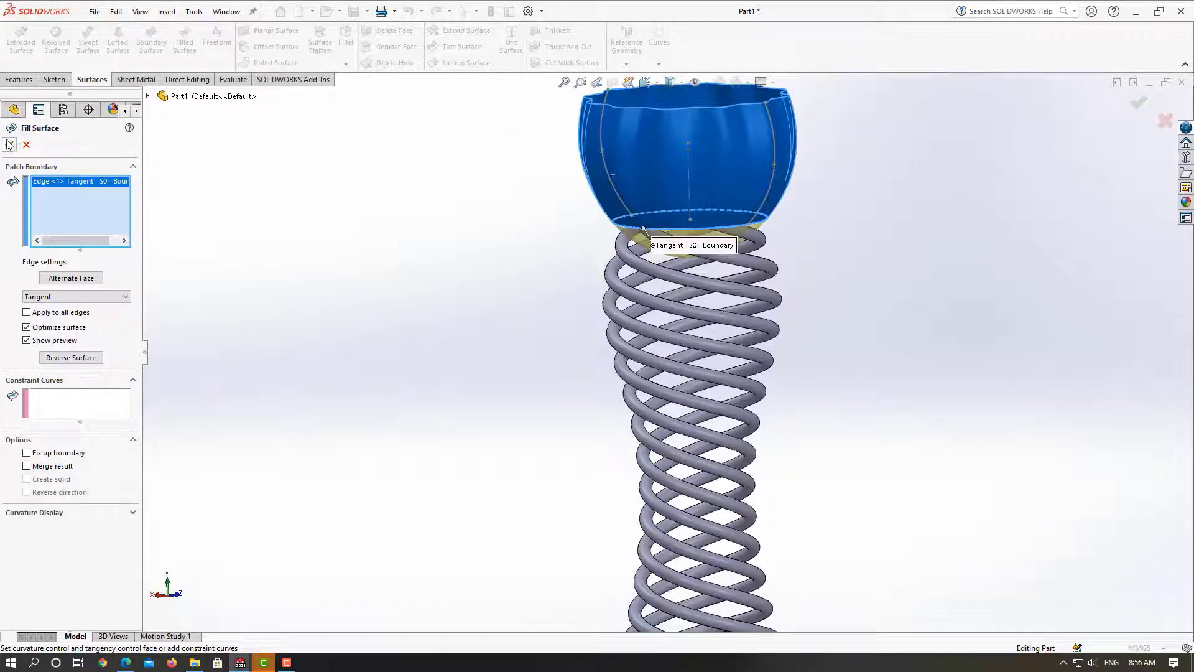
Cap the bowl's wavy top rim with a second filled surface, Surface-Fill2
middle_click_drag(580, 252, 613, 216)
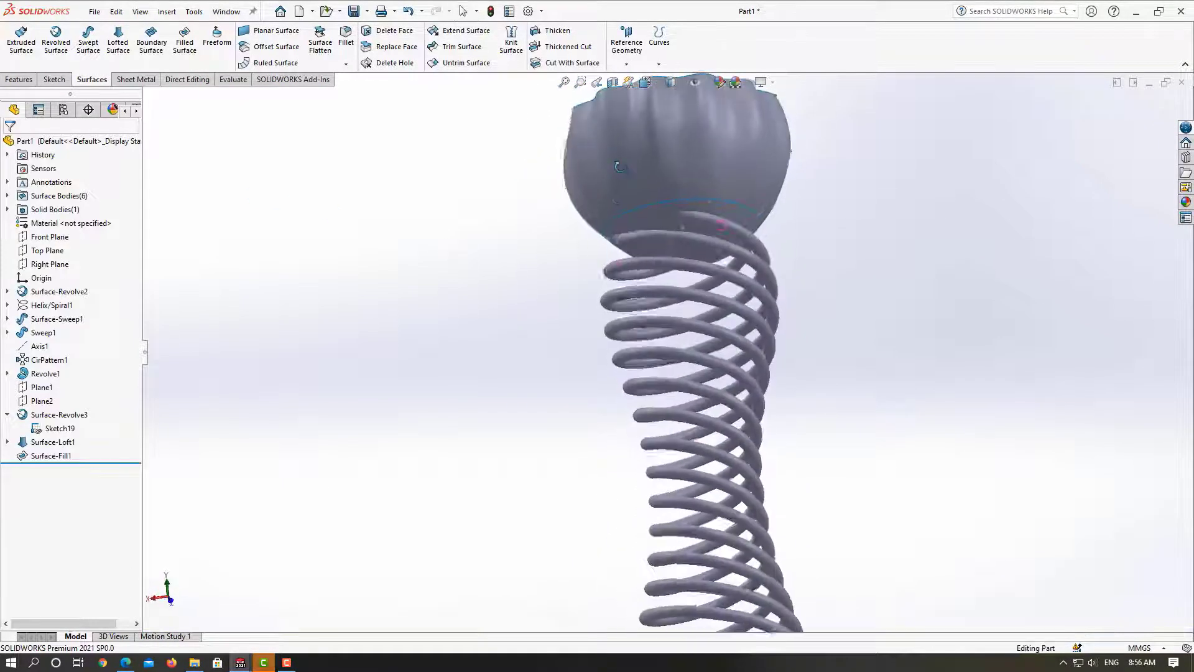
scroll(612, 216, "up", 3)
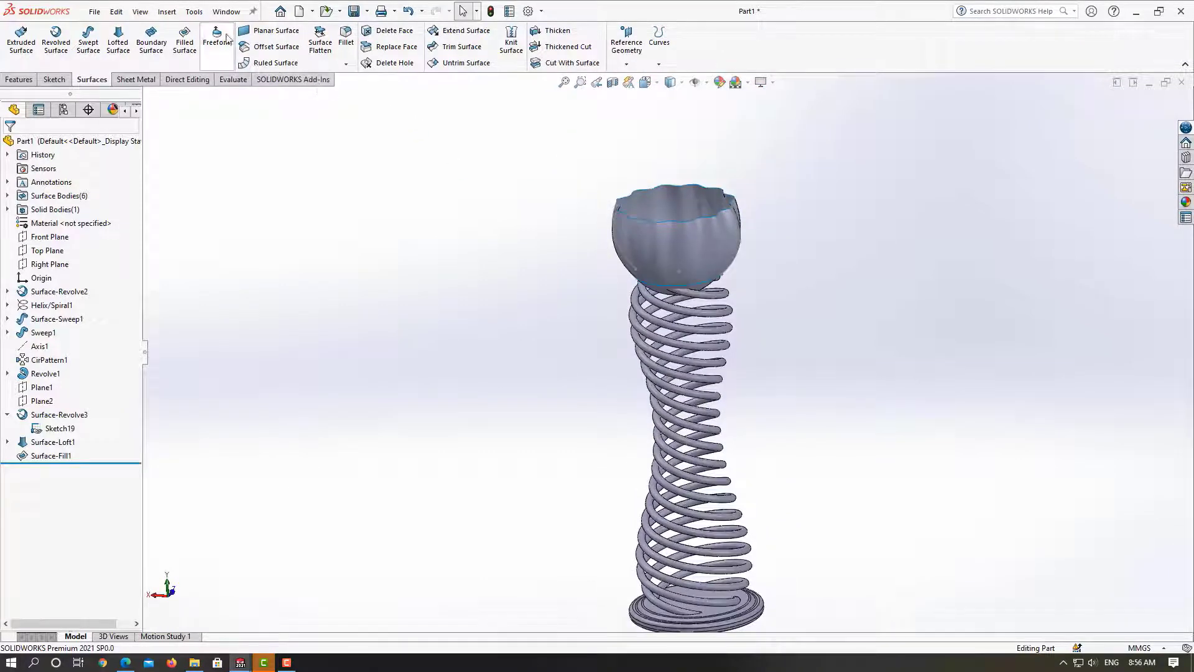
left_click(184, 41)
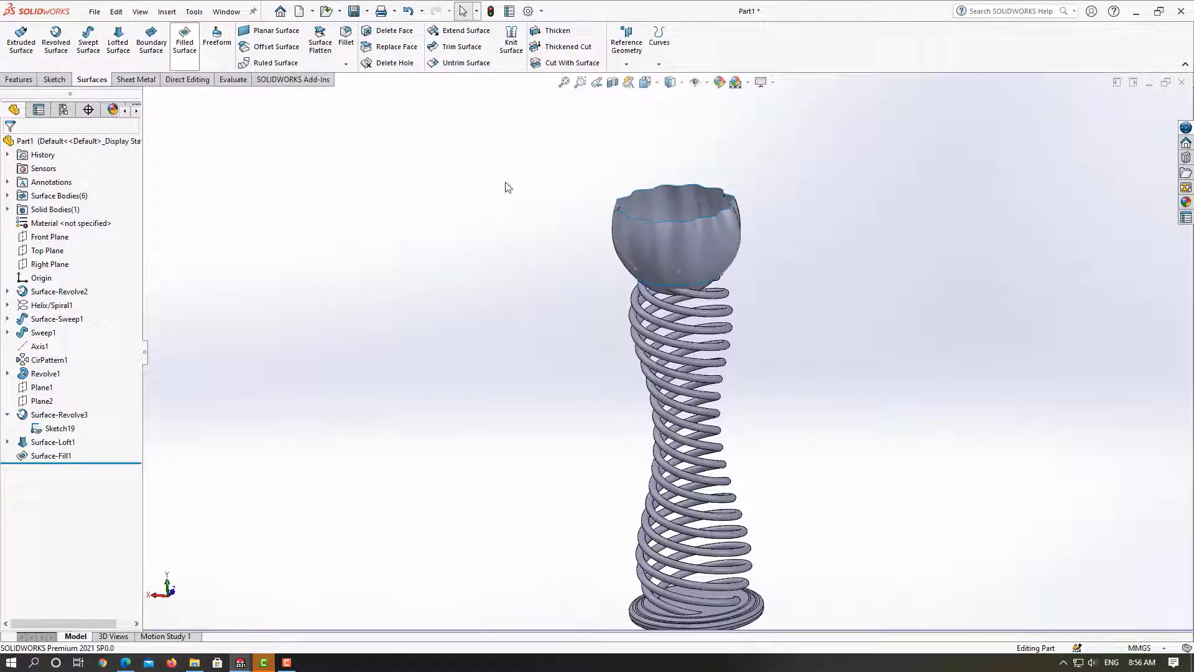
left_click(620, 211)
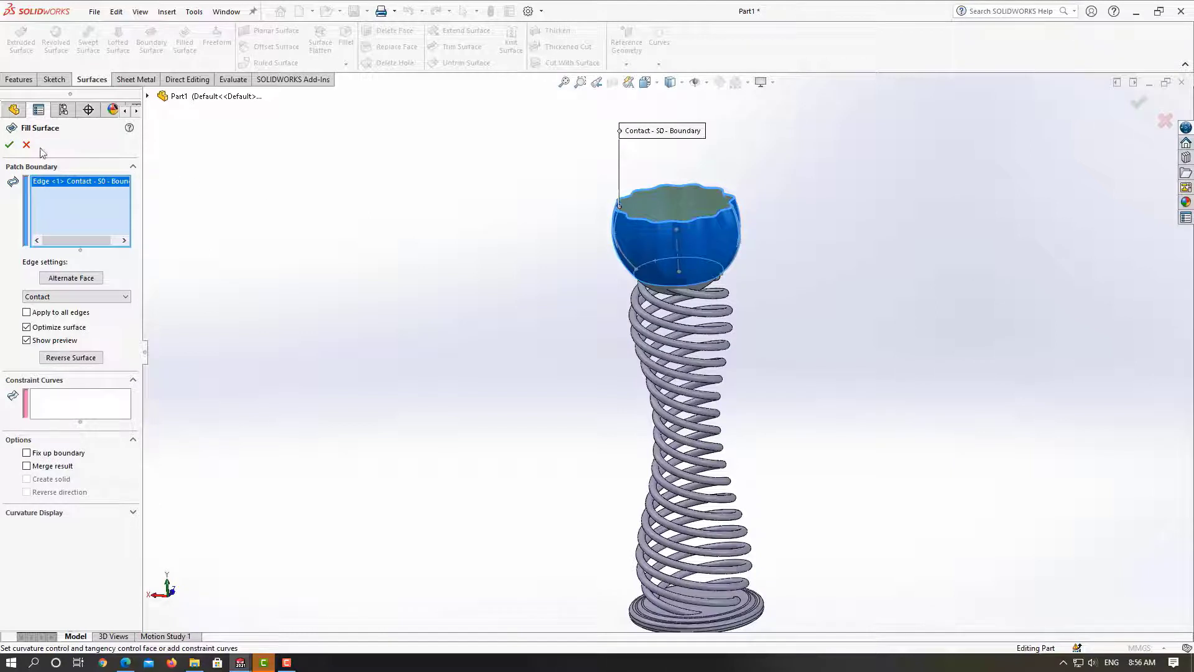
left_click(10, 146)
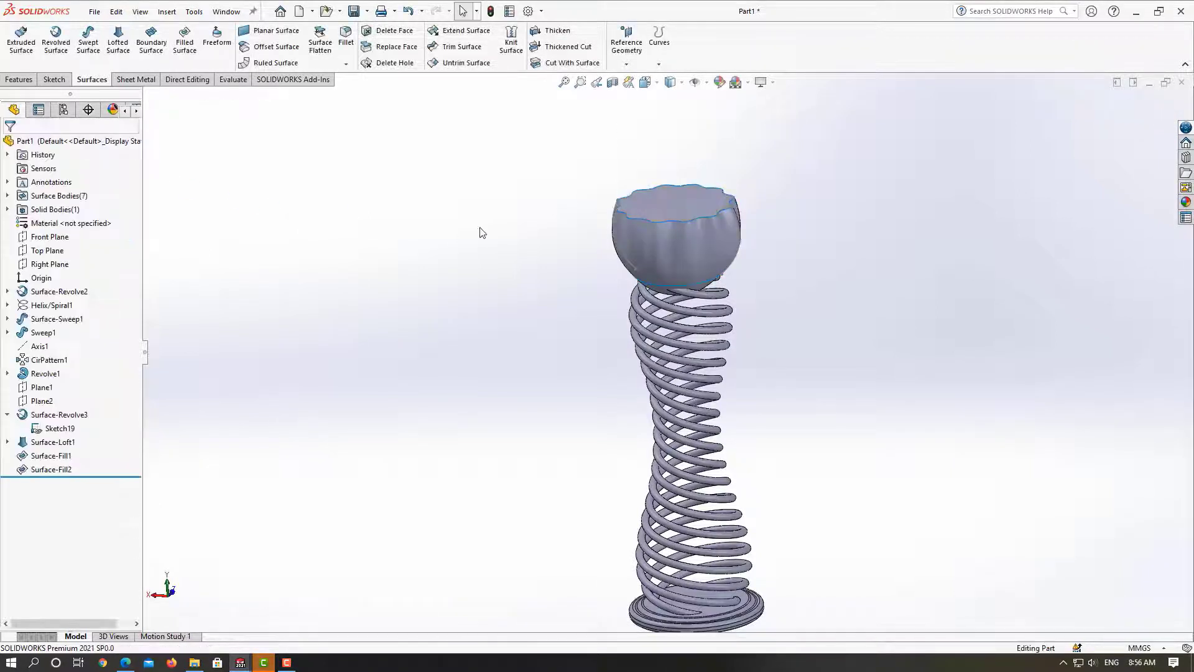
Knit Surface-Fill2, Surface-Loft1 and Surface-Fill1 into one closed solid, Surface-Knit1
middle_click_drag(778, 248, 766, 239)
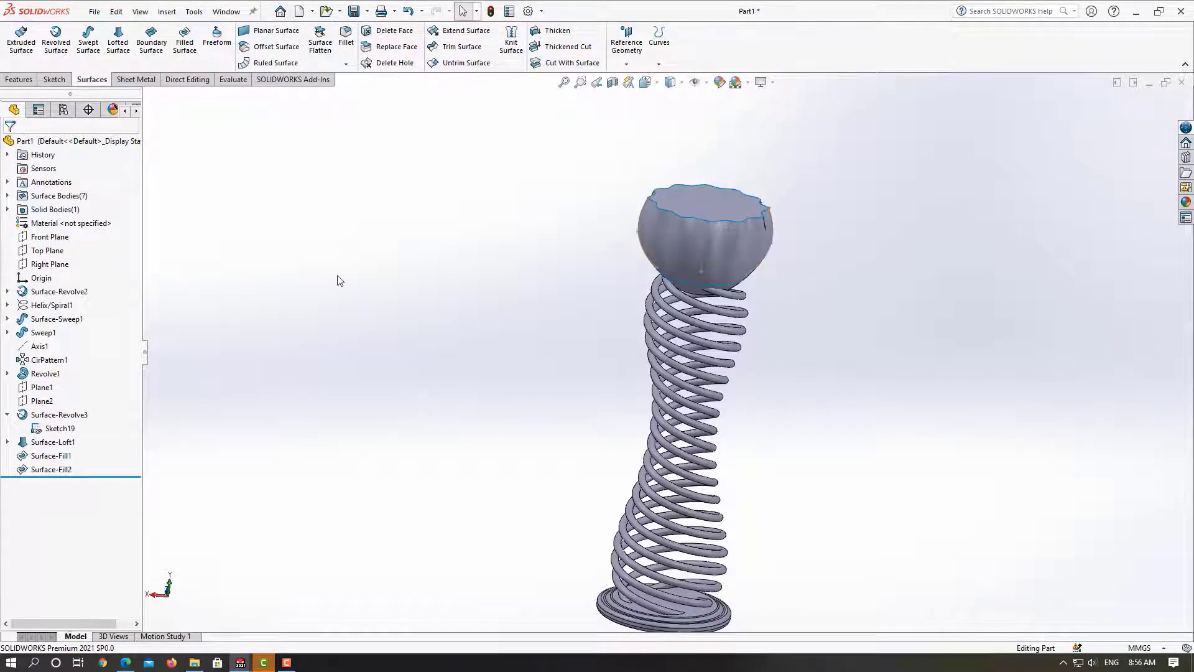
left_click(512, 42)
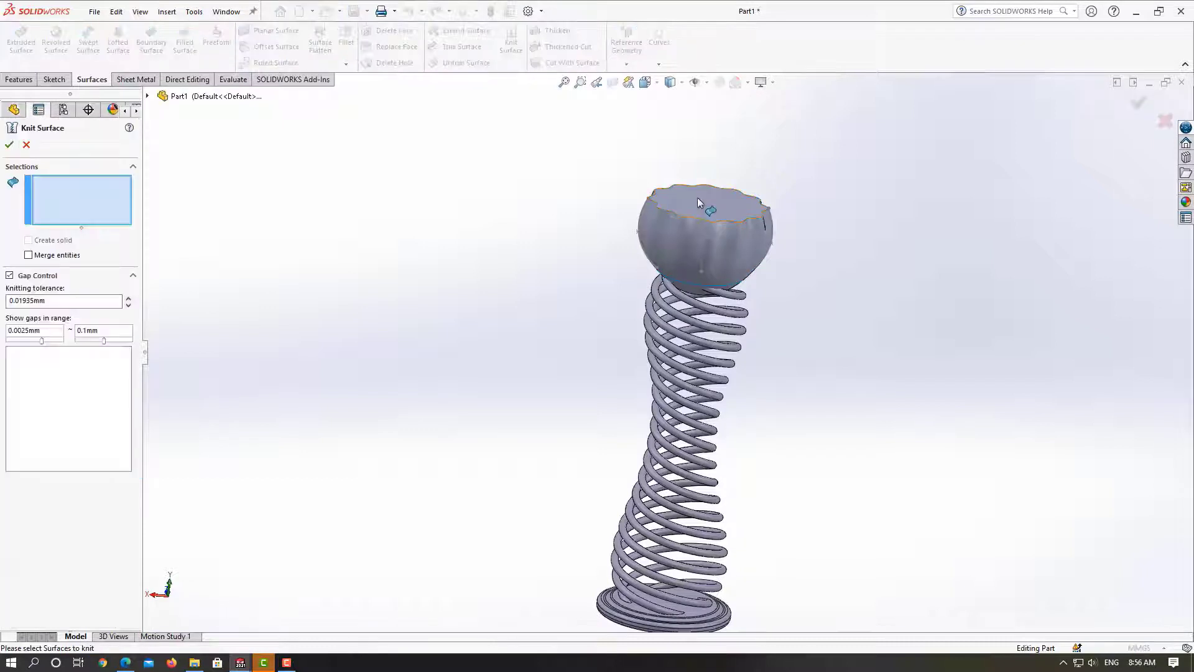
left_click(700, 203)
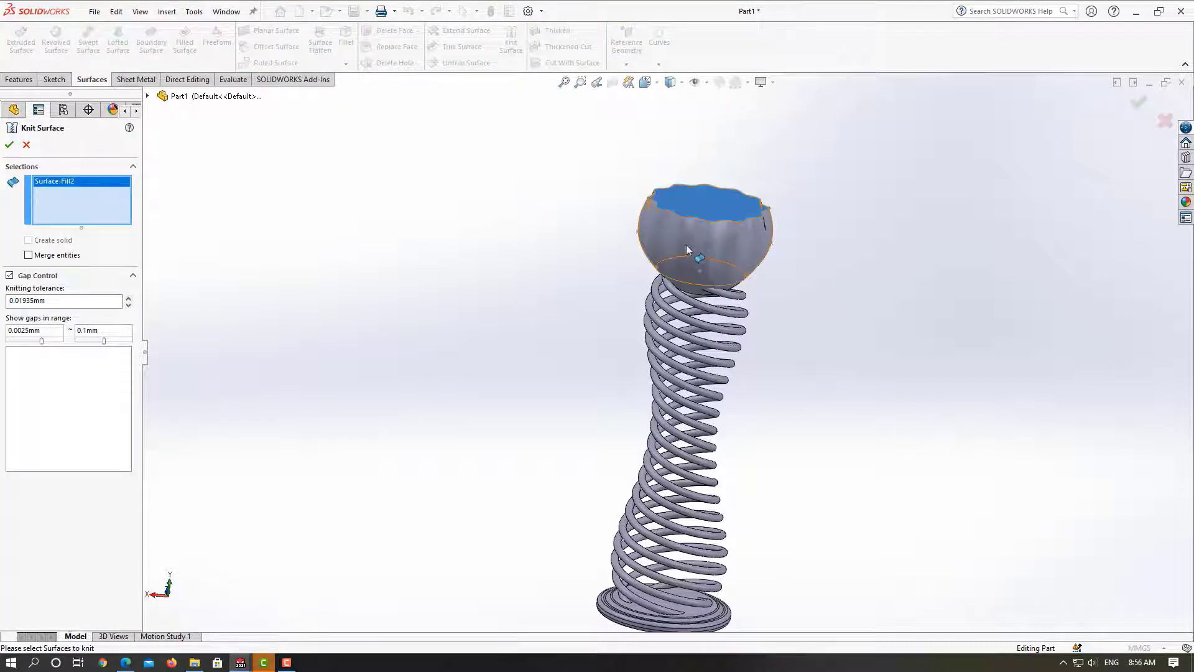
left_click(686, 250)
left_click(701, 274)
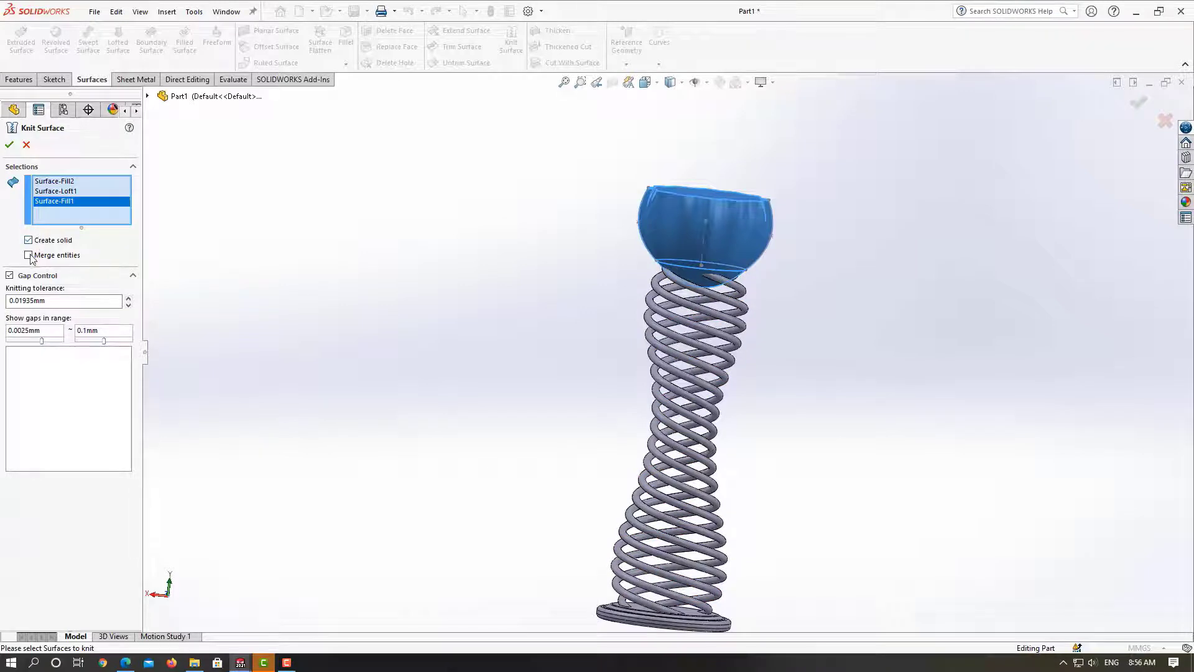
left_click(10, 146)
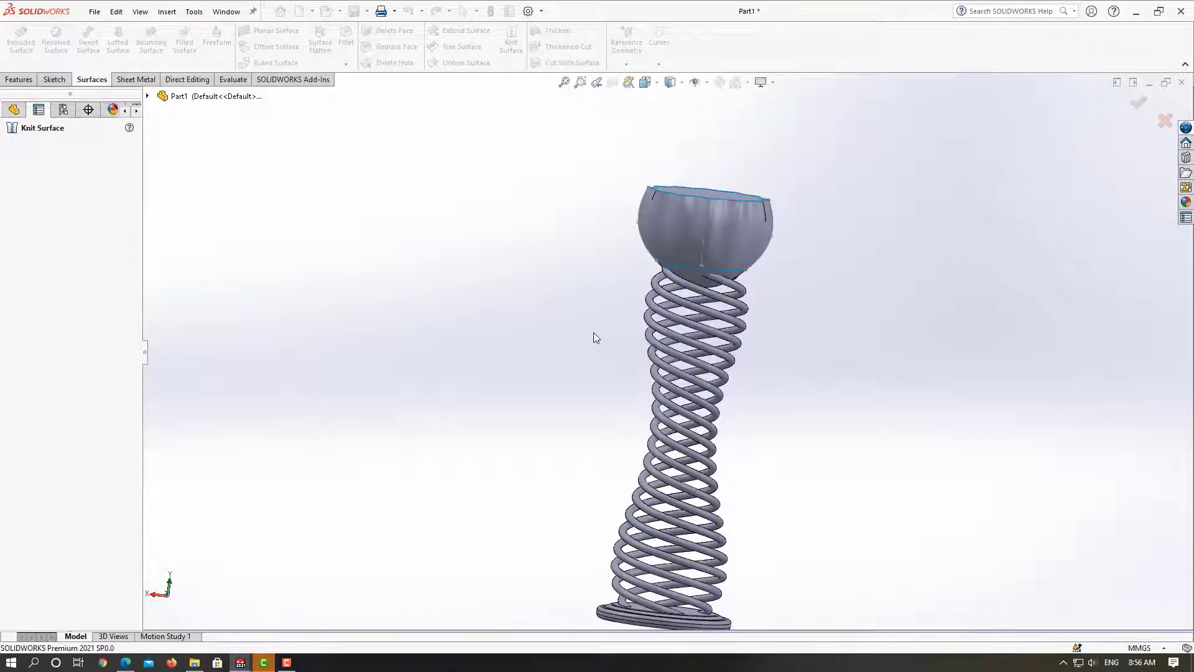
middle_click_drag(659, 324, 682, 292)
scroll(682, 293, "down", 3)
scroll(652, 299, "down", 3)
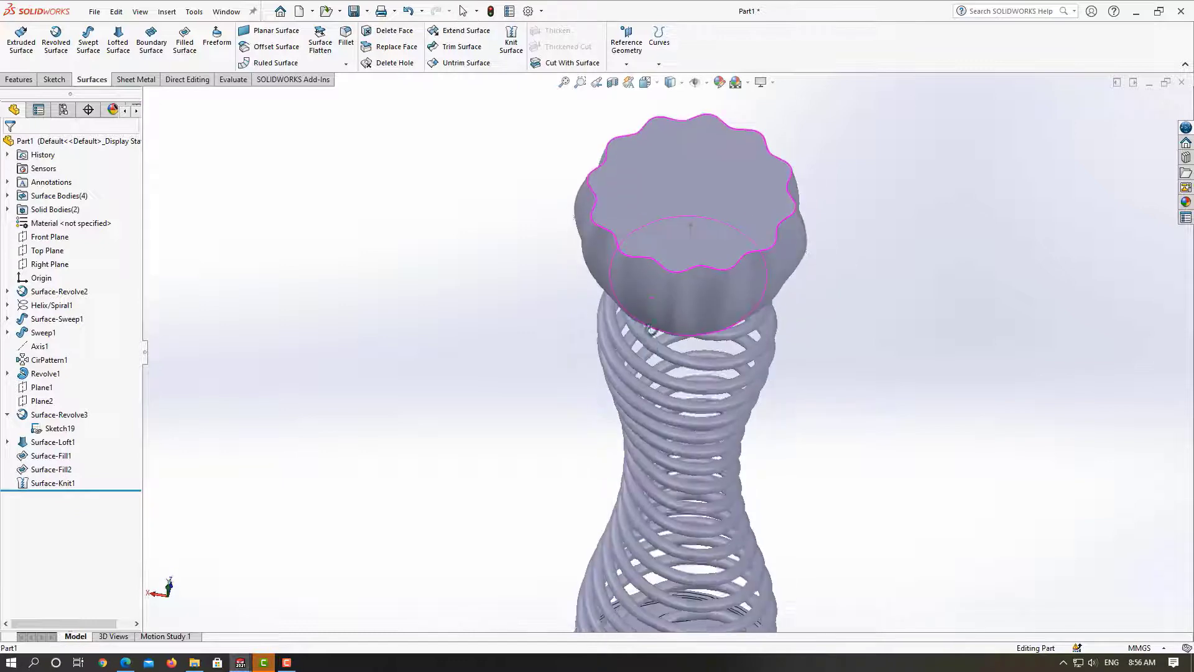
Shell the bowl to 1 mm walls, removing its wavy top face
left_click(13, 83)
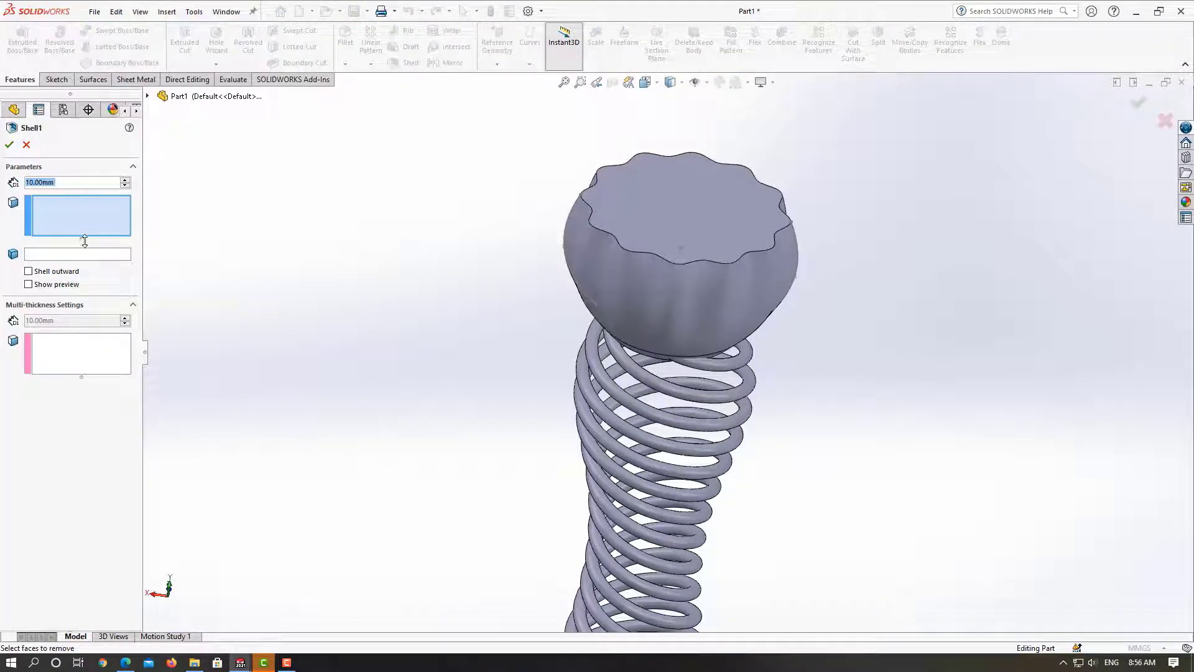
type("1")
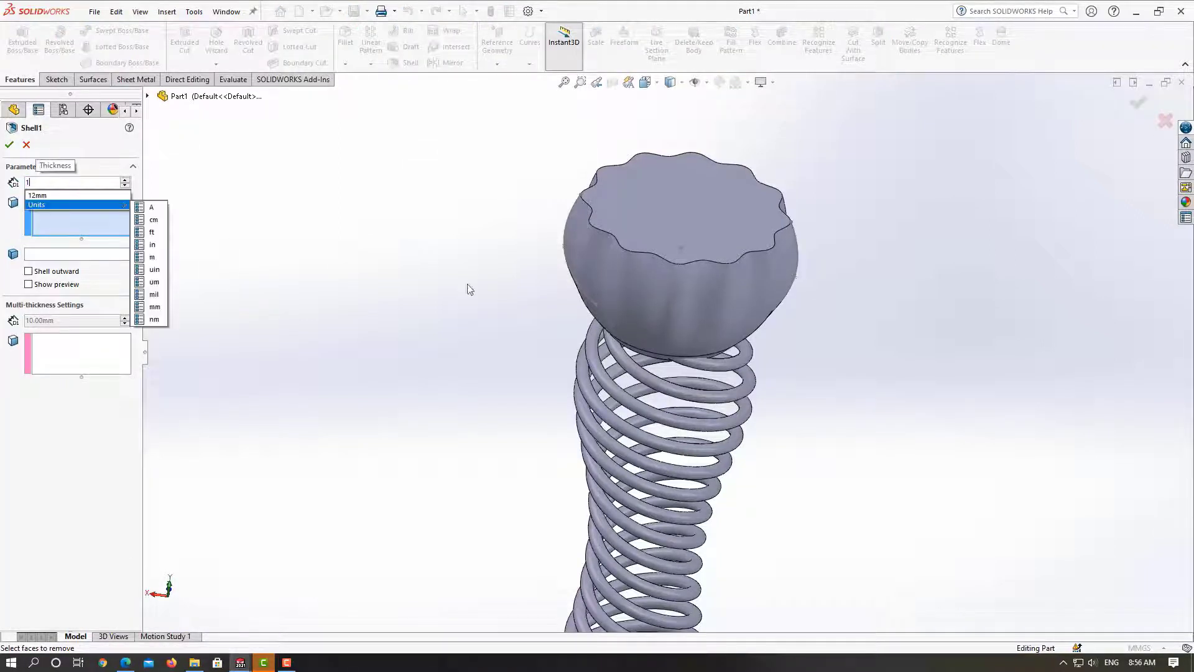
left_click(352, 255)
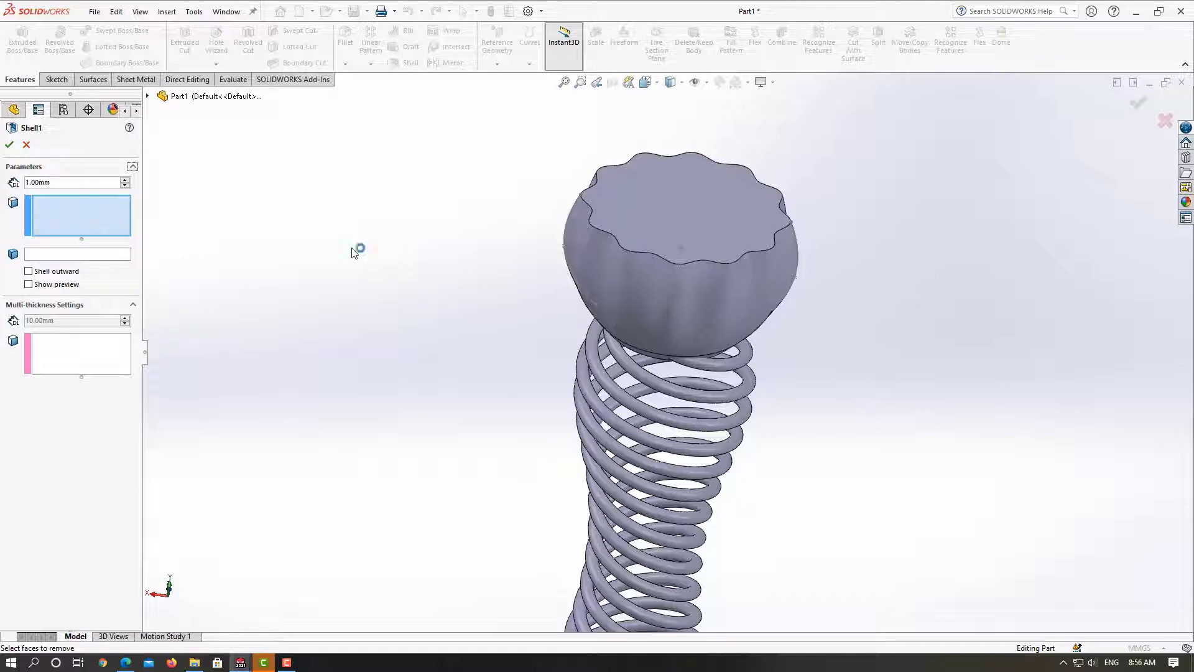
left_click(650, 223)
left_click(9, 144)
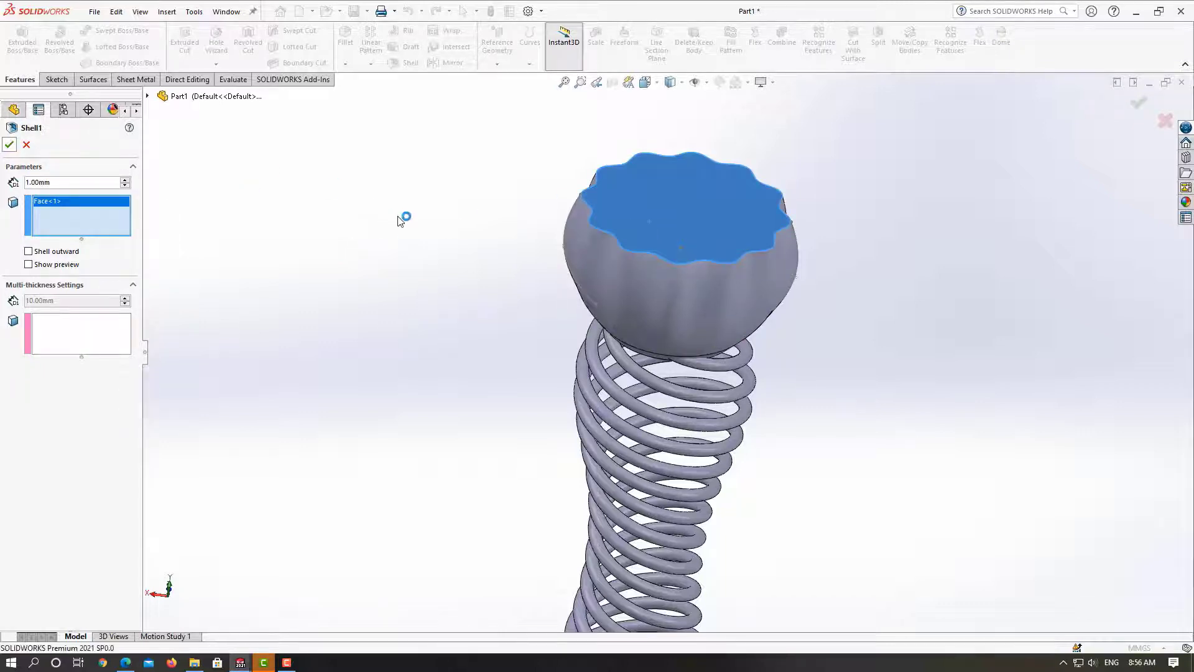
mouse_move(410, 225)
middle_mouse_down()
mouse_move(435, 324)
mouse_move(473, 373)
middle_mouse_up()
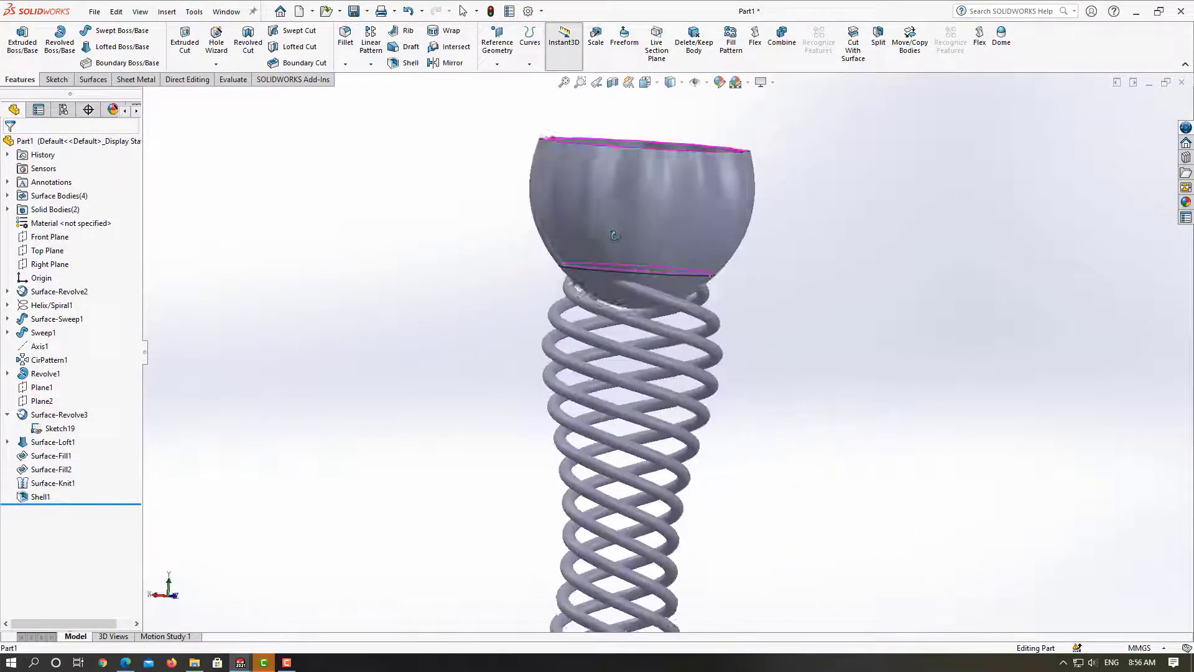
Create Surface-Offset1 at 0 mm from the bowl's bottom fill face and side face
mouse_move(860, 323)
middle_mouse_down()
mouse_move(816, 351)
mouse_move(770, 269)
middle_mouse_up()
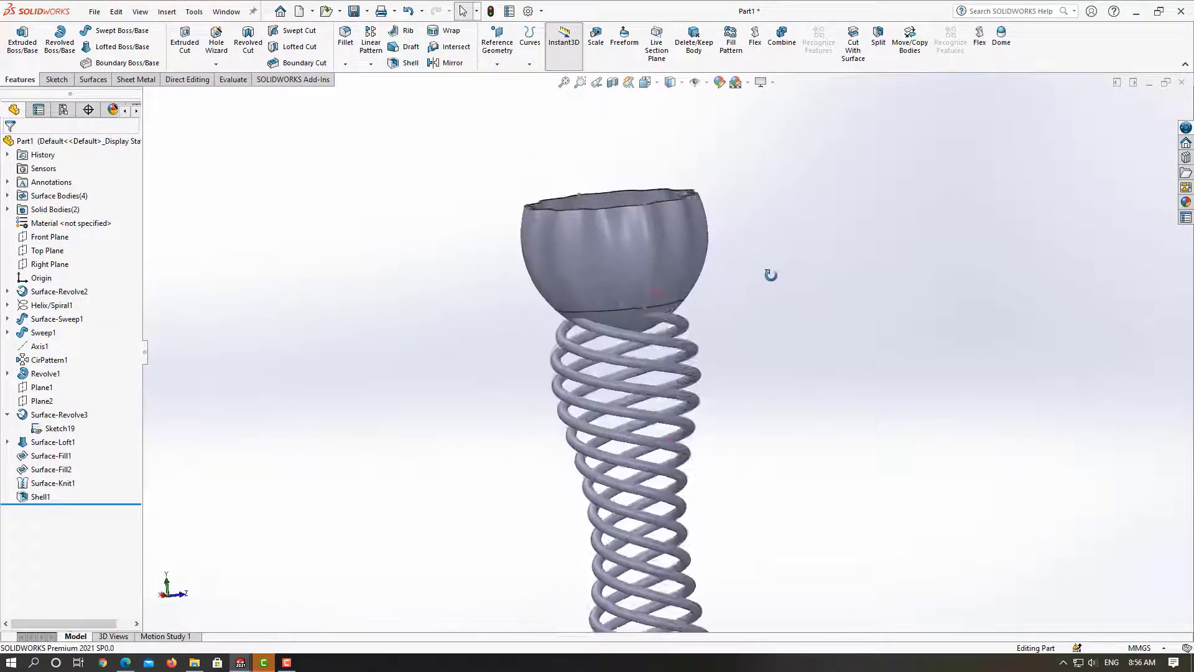
scroll(656, 333, "down", 3)
scroll(656, 333, "up", 3)
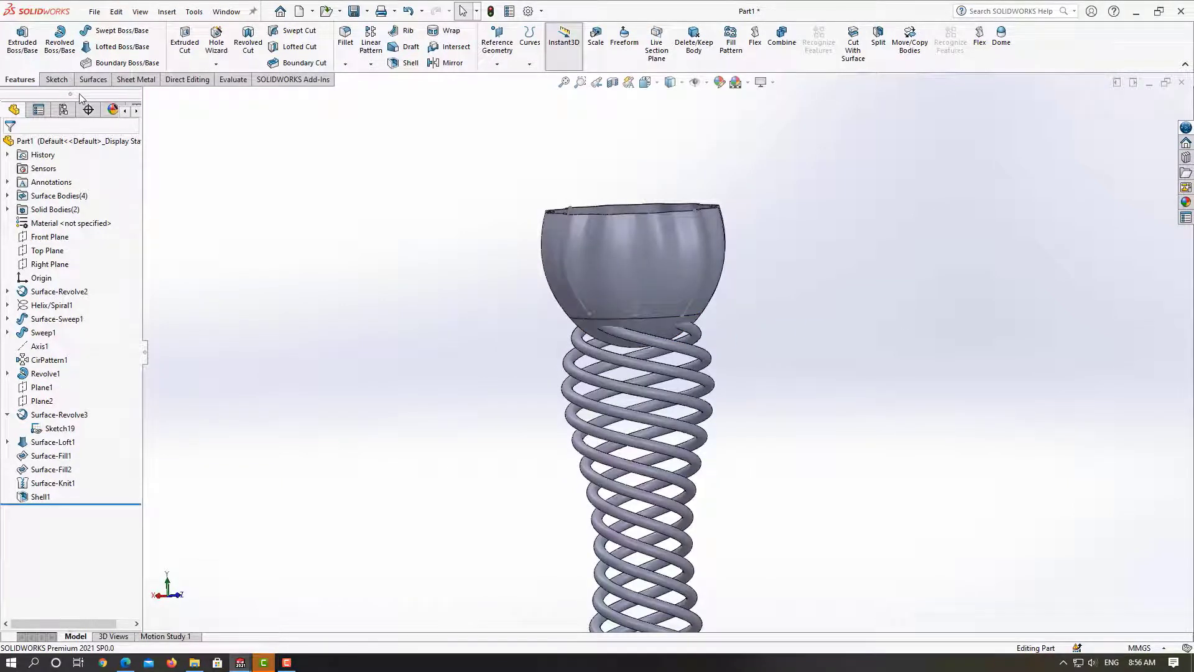
left_click(93, 79)
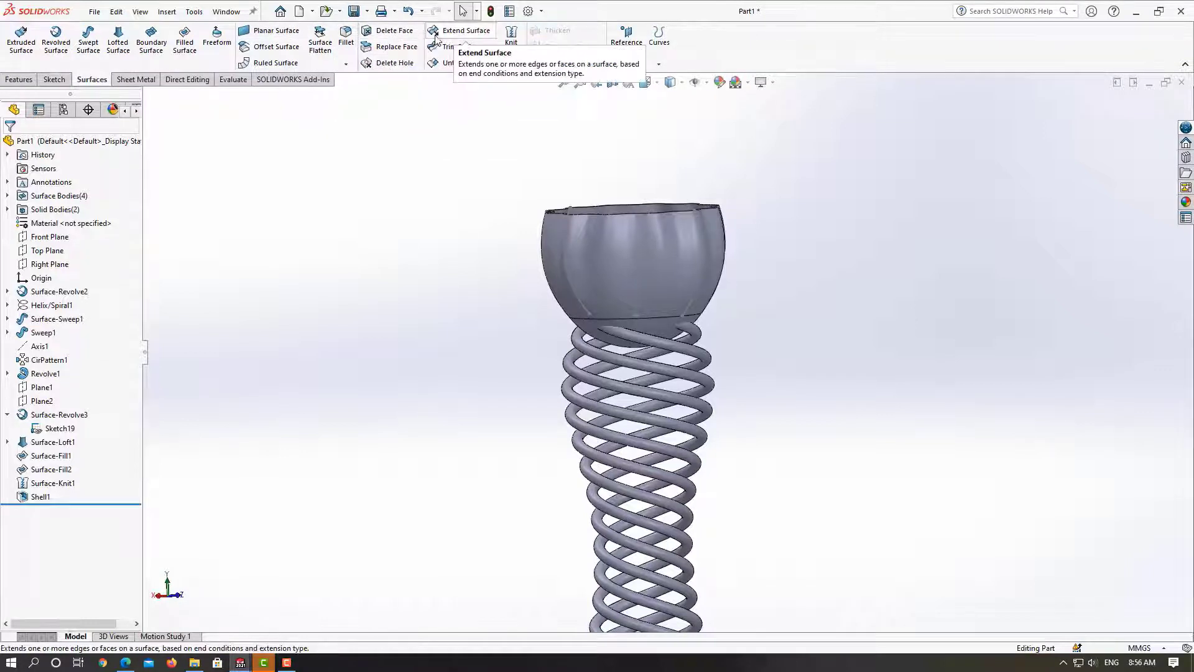
left_click(268, 47)
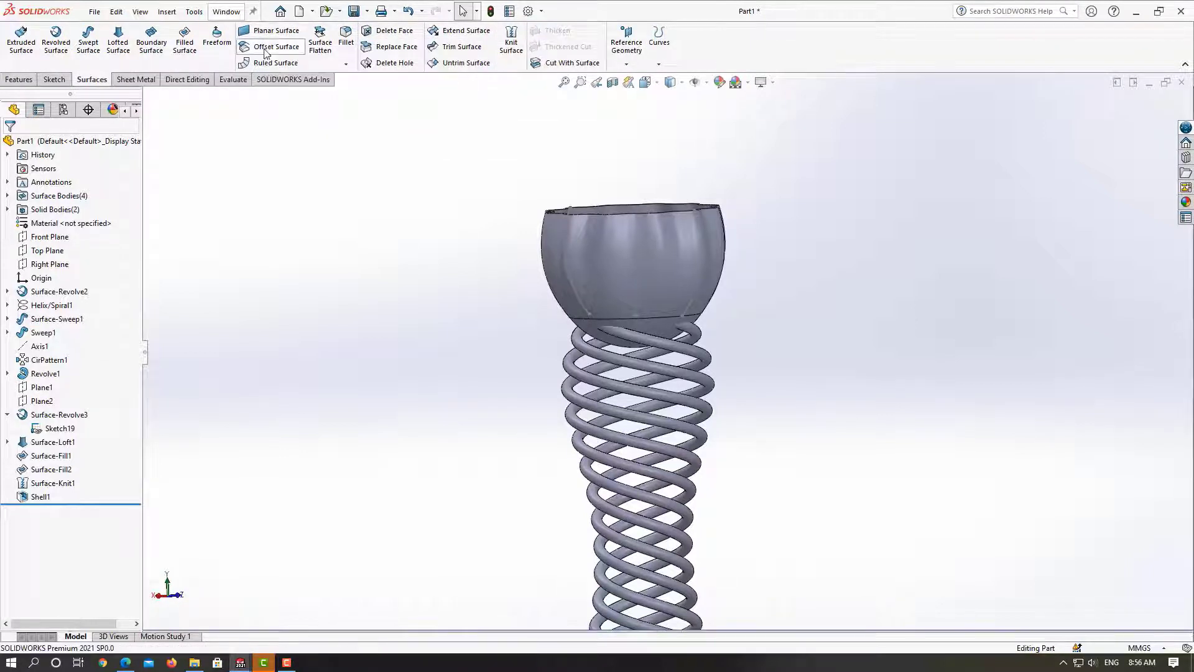
left_click_drag(61, 216, 1, 213)
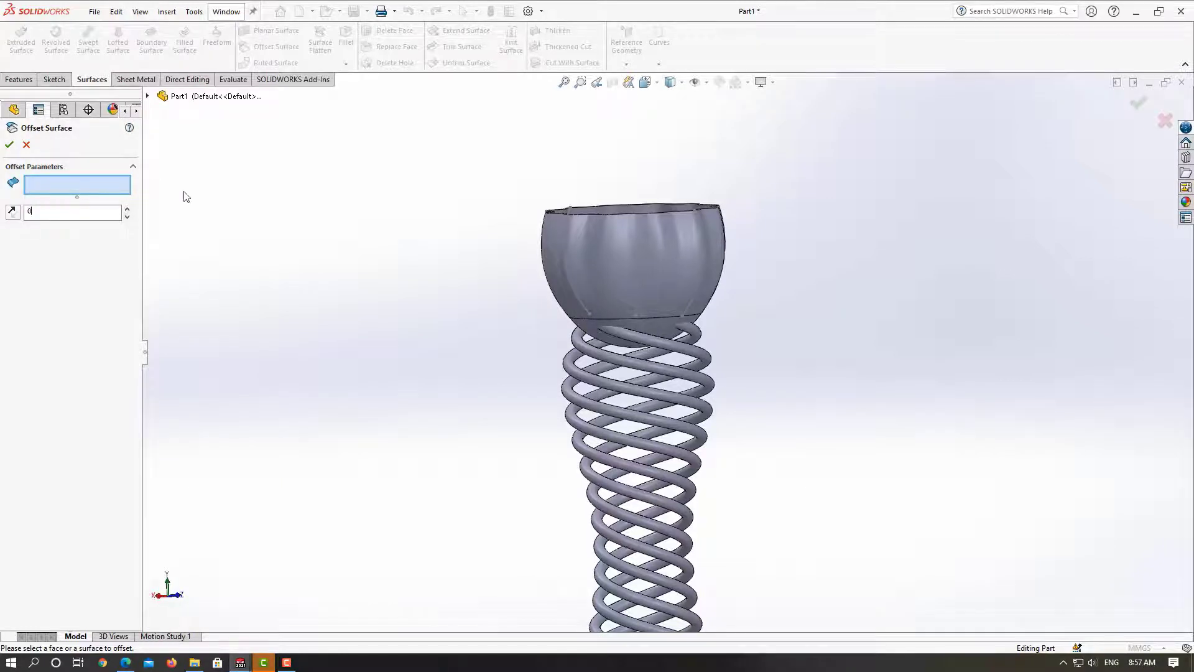
left_click(56, 185)
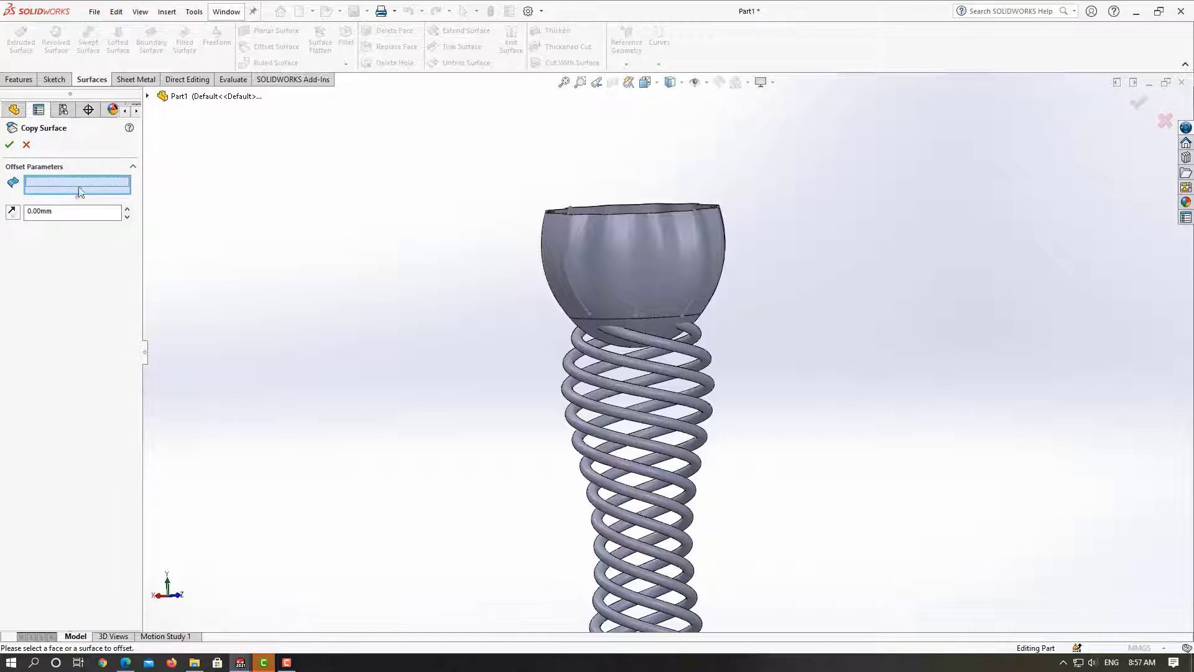
left_click(670, 326)
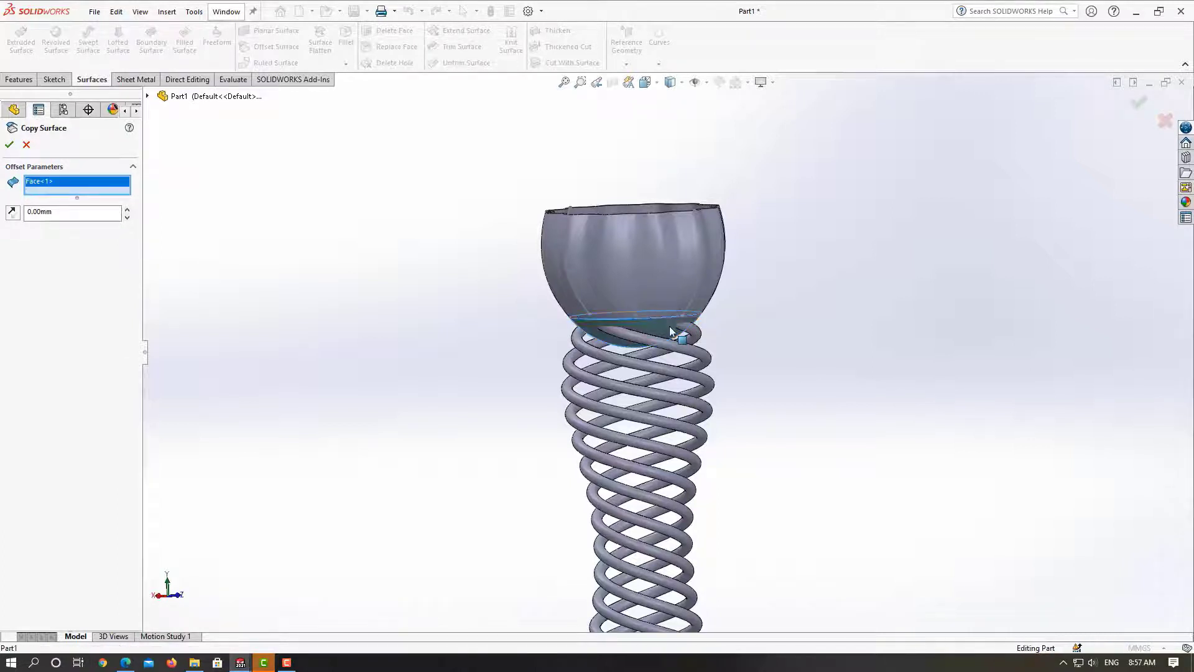
left_click(661, 301)
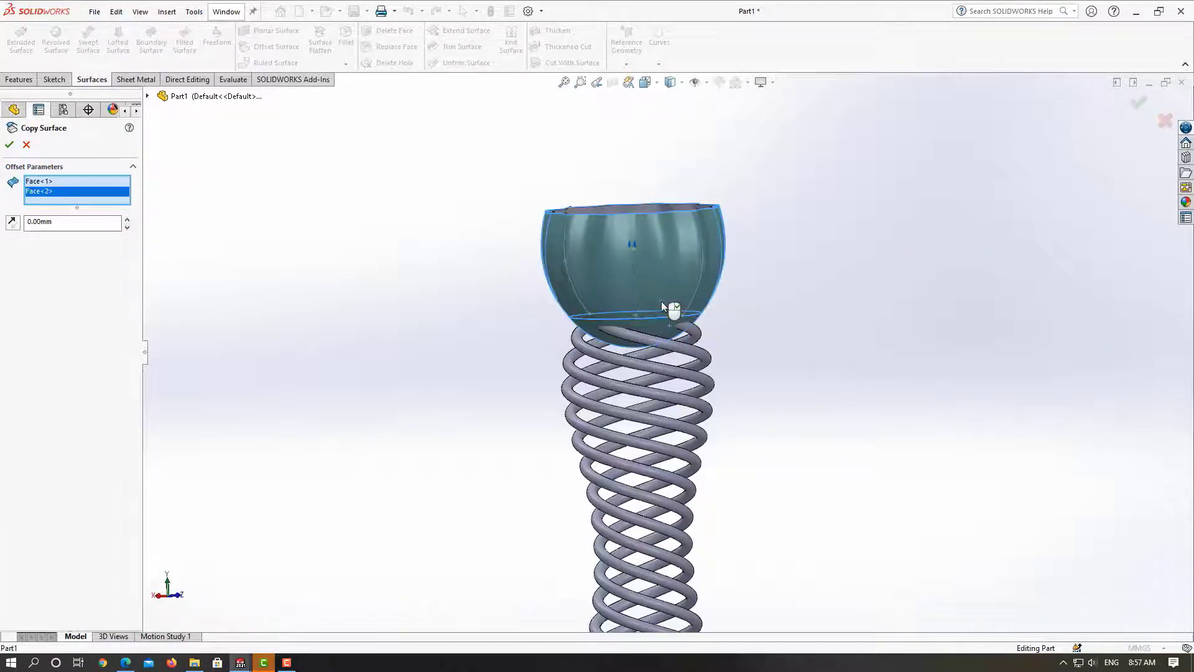
left_click(10, 145)
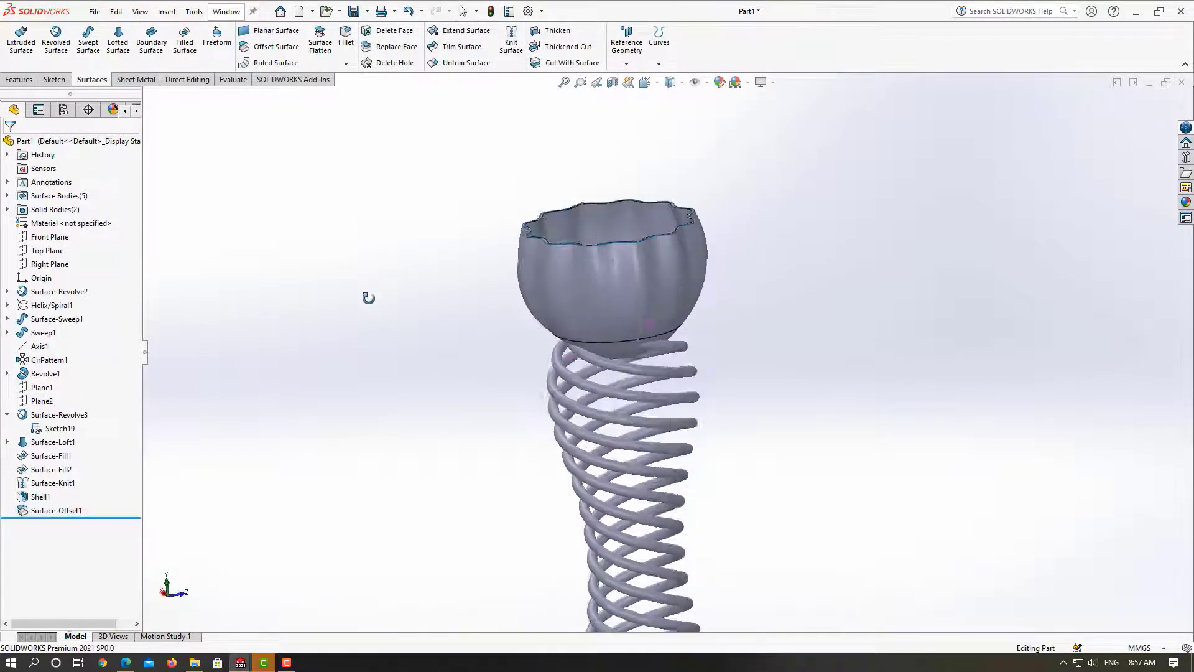
mouse_move(369, 298)
middle_mouse_down()
mouse_move(419, 245)
mouse_move(461, 392)
mouse_move(95, 262)
middle_mouse_up()
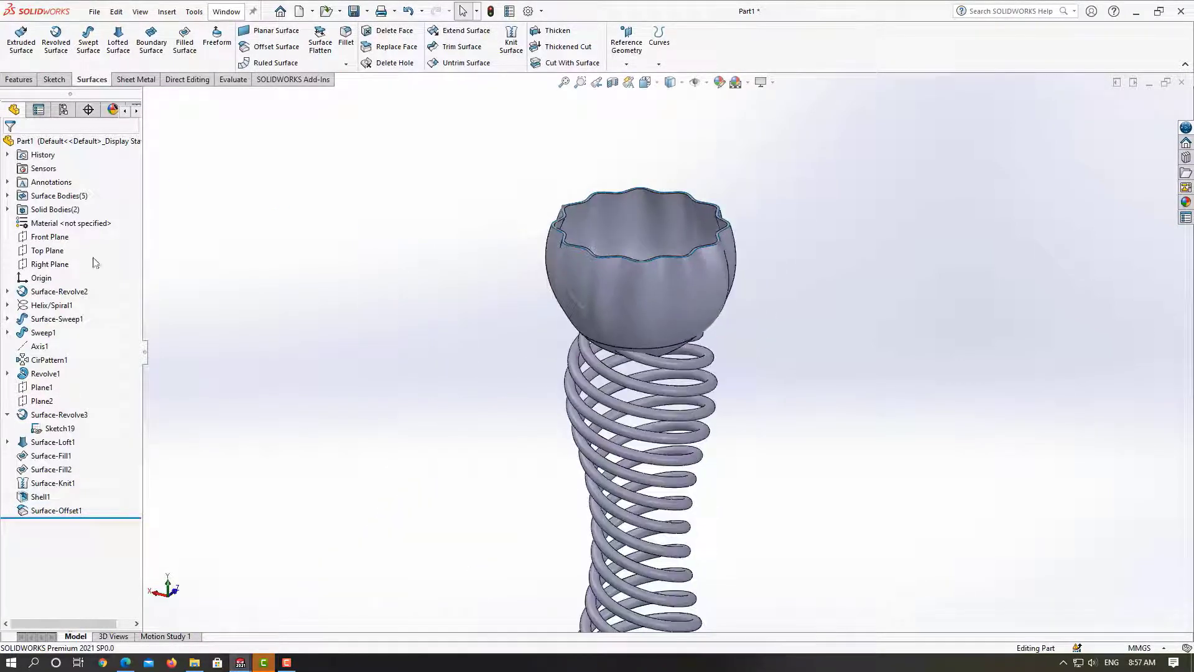
Open a new empty sketch, Sketch22, on the Front Plane
left_click(38, 239)
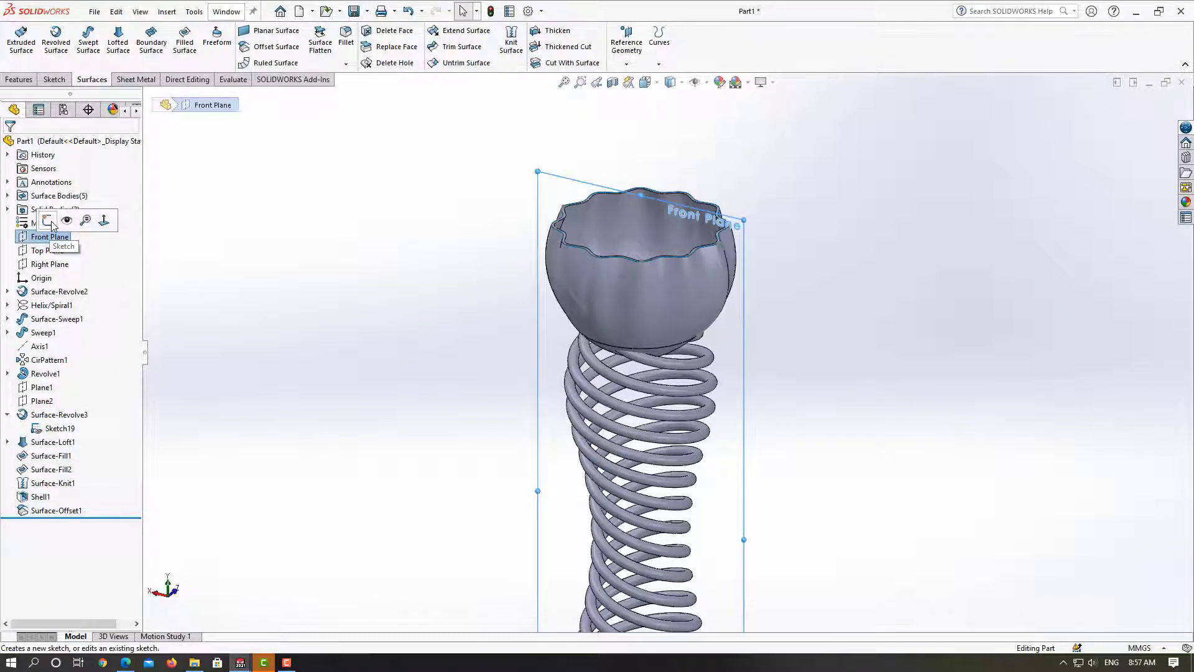
left_click(51, 224)
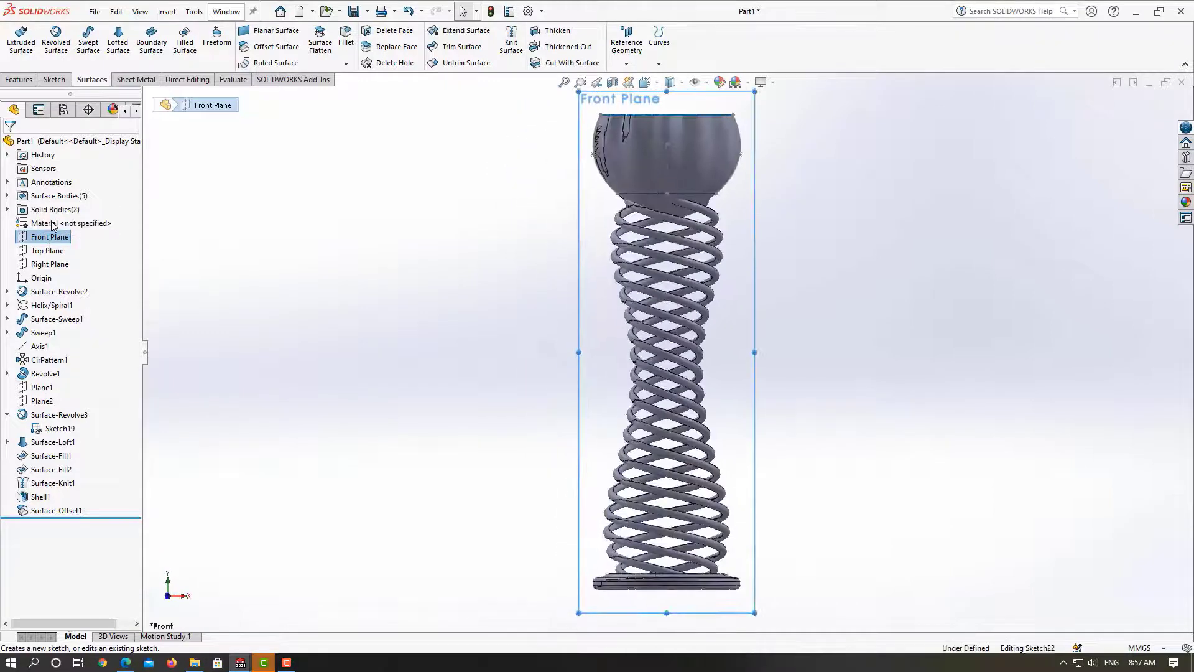
scroll(725, 188, "down", 3)
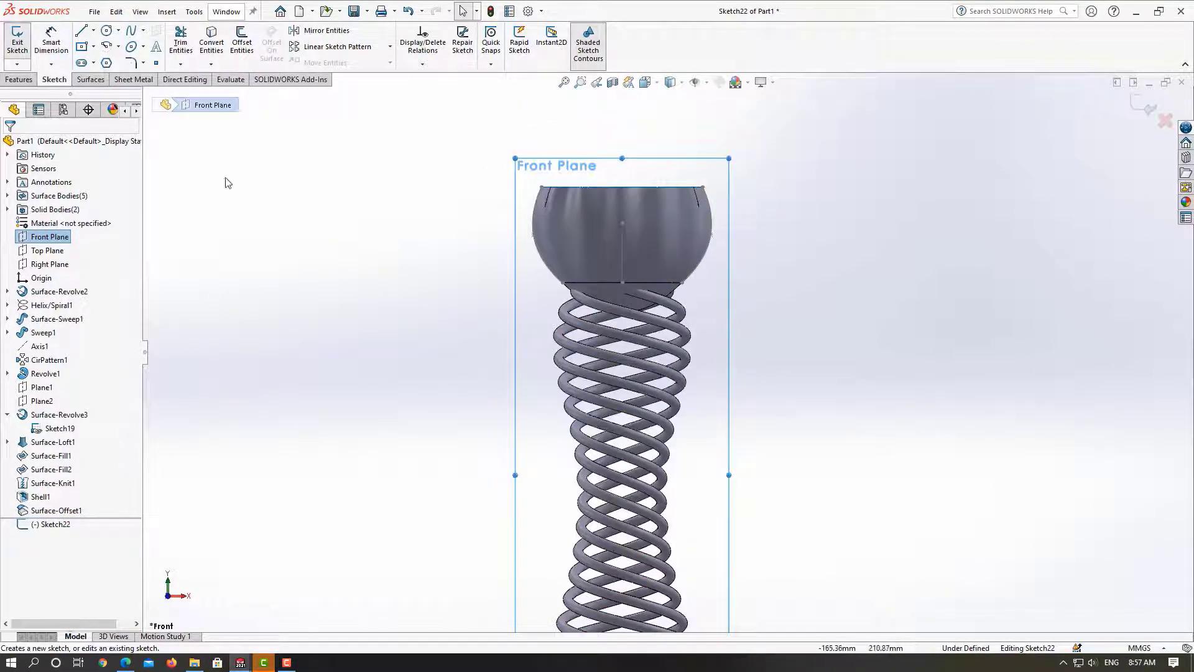
left_click(211, 64)
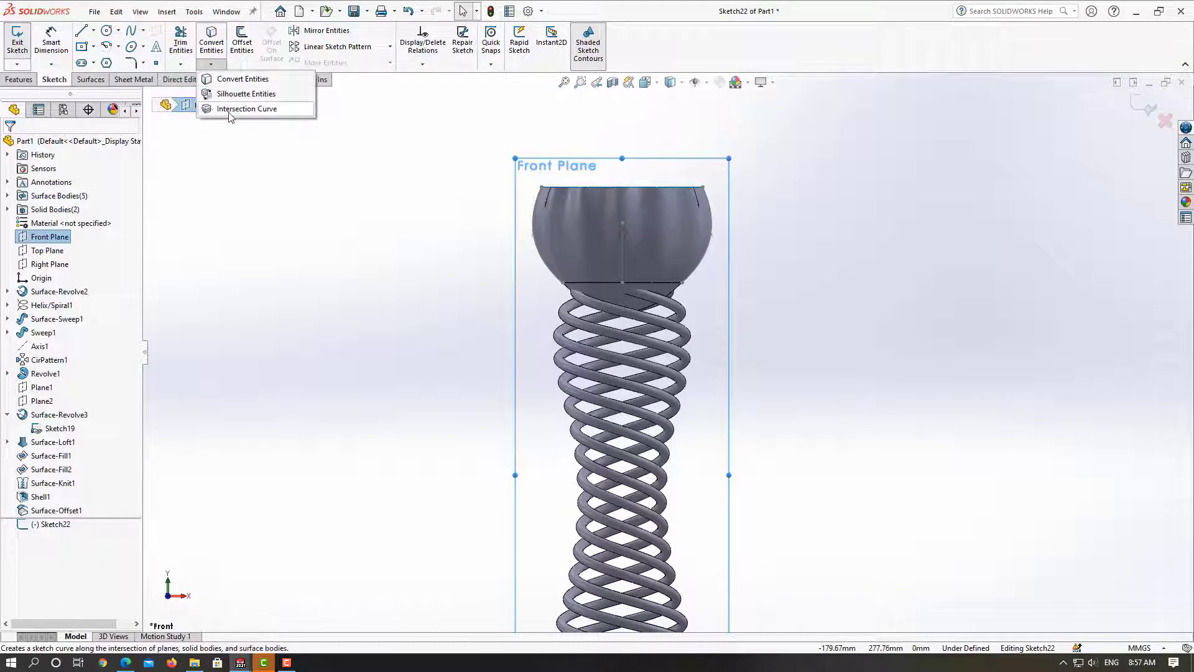
Generate Intersection Curve entities where the Front Plane cuts Surface-Offset1
left_click(247, 109)
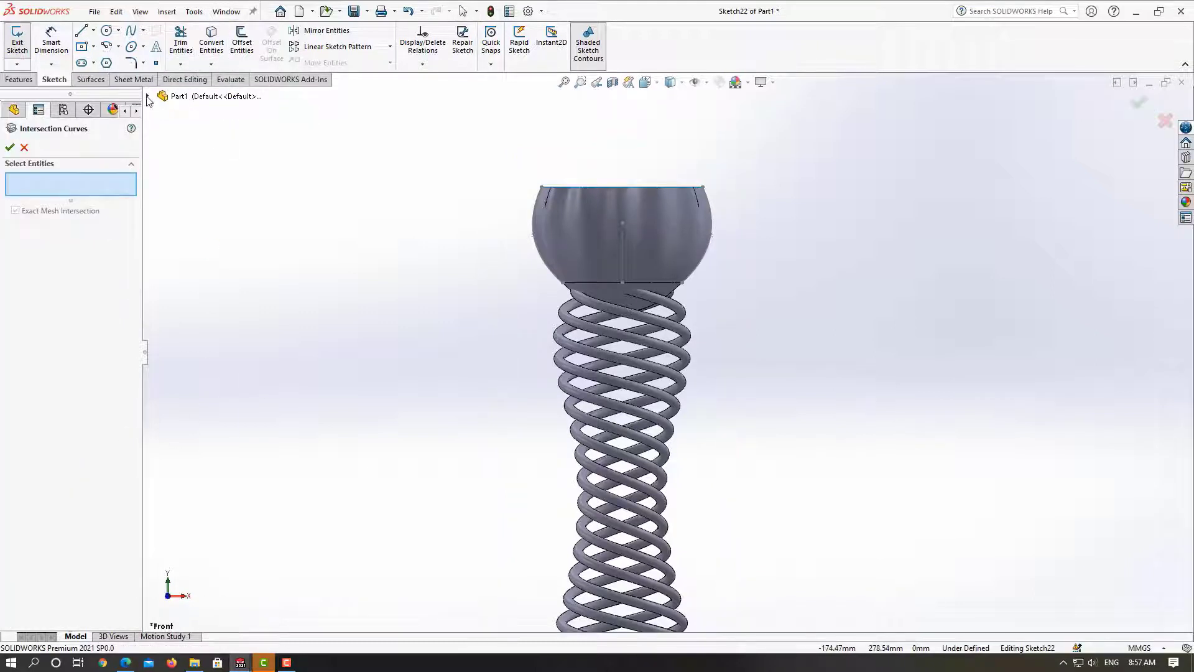
left_click(148, 97)
left_click(206, 452)
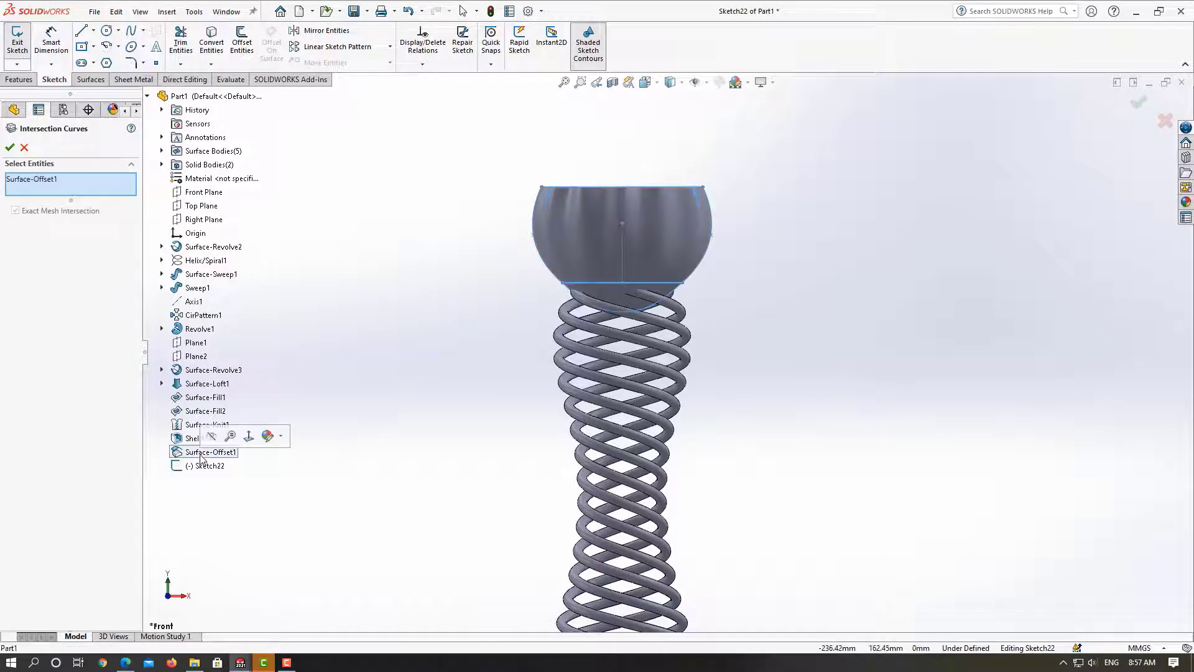
left_click(11, 148)
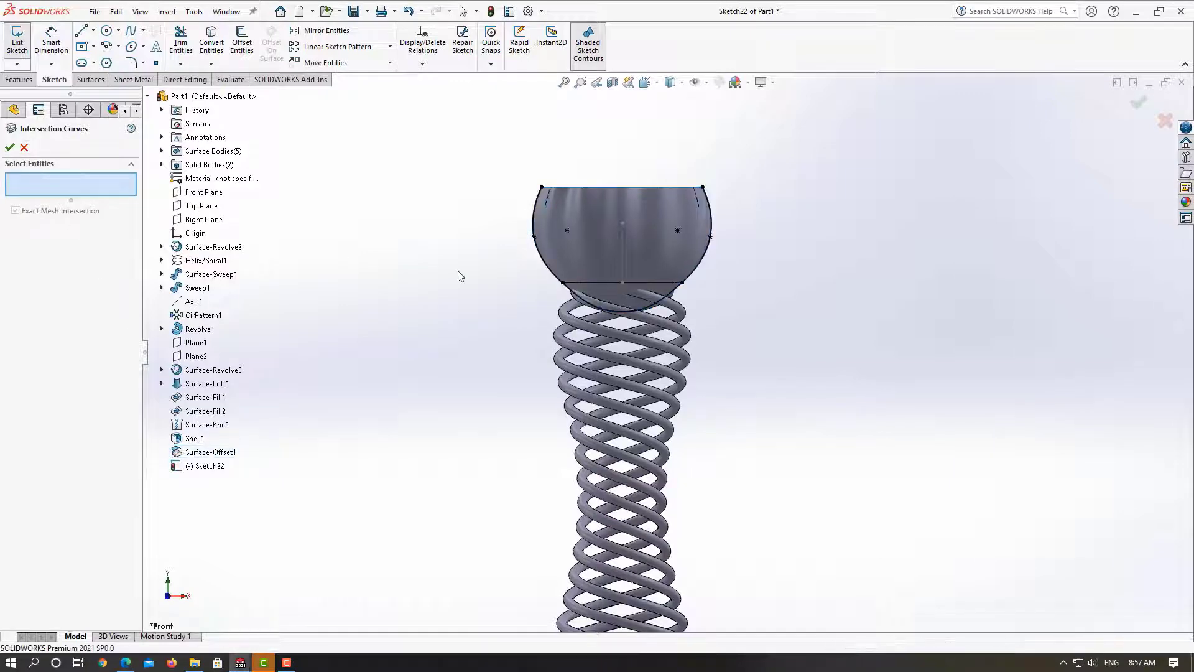
scroll(662, 226, "down", 2)
scroll(662, 226, "down", 2)
scroll(765, 346, "up", 3)
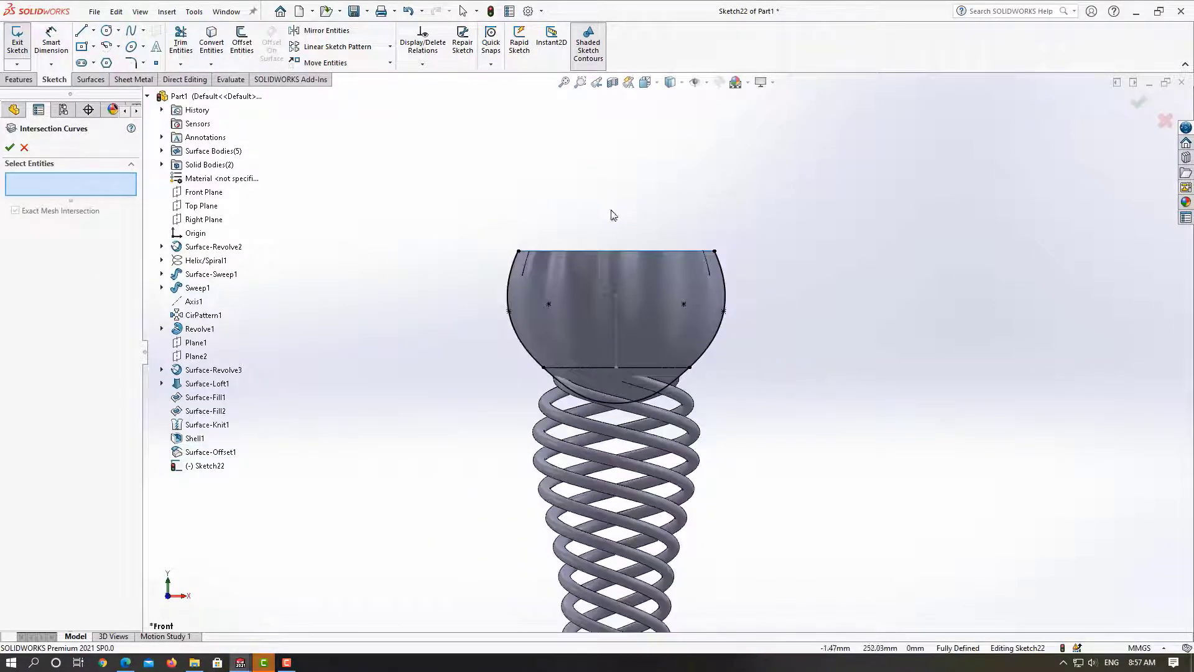
left_click(11, 147)
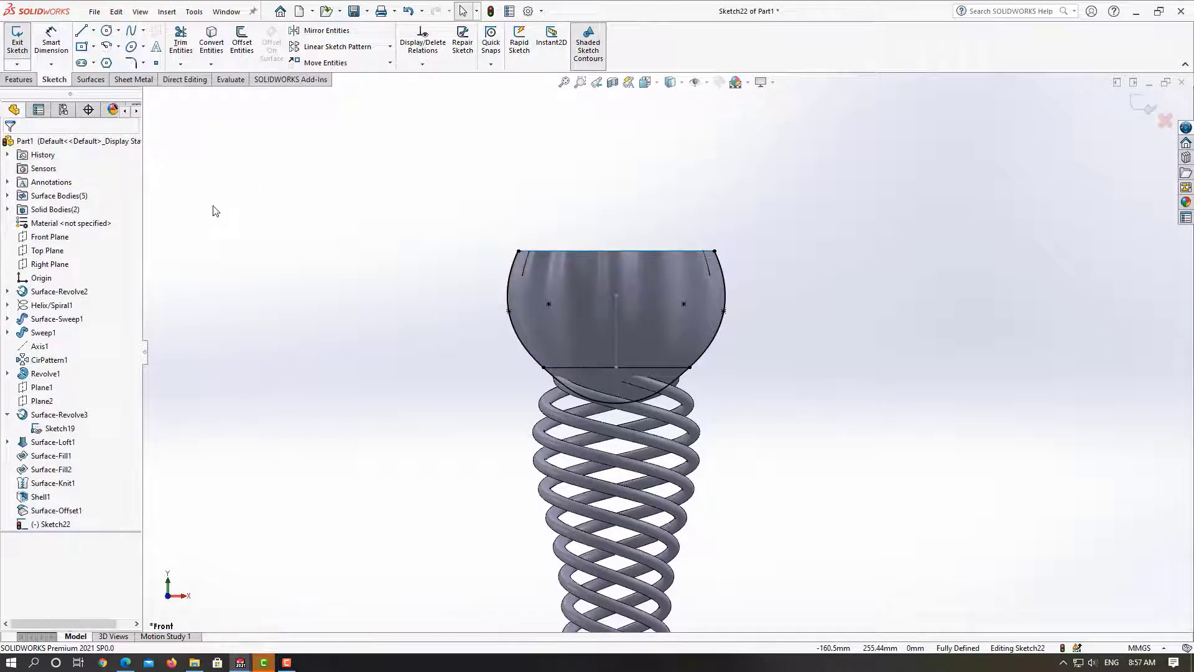
Inspect the resulting 157.07 mm line across the bowl's base, then clear the selection
scroll(657, 405, "down", 3)
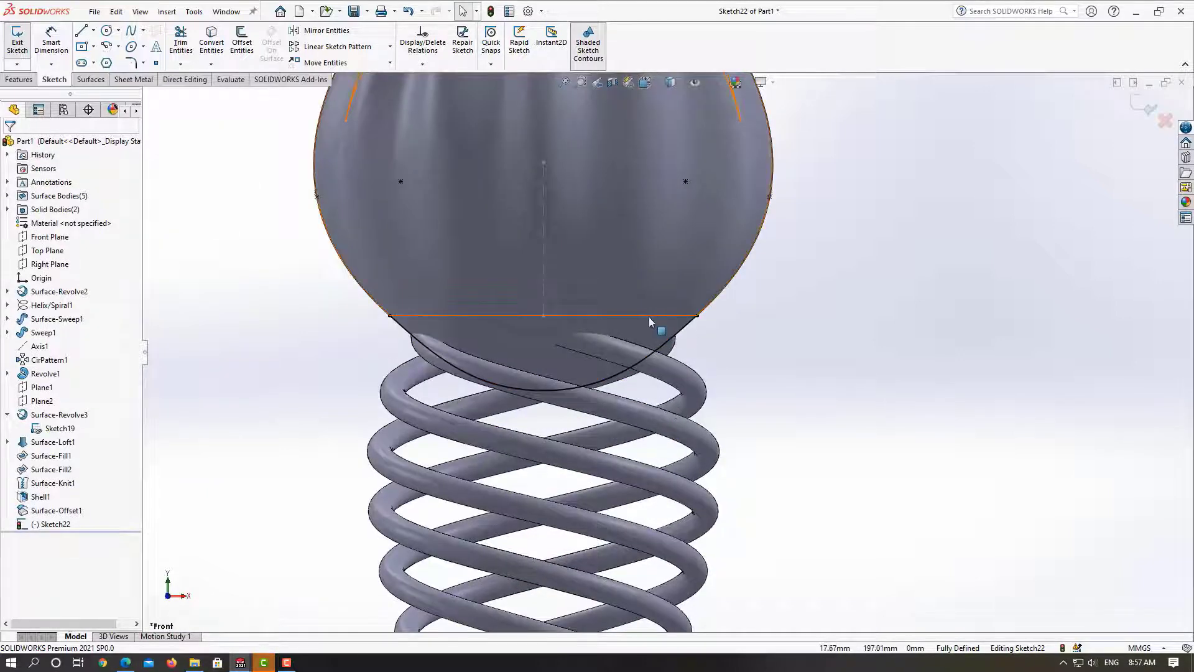
left_click(584, 315)
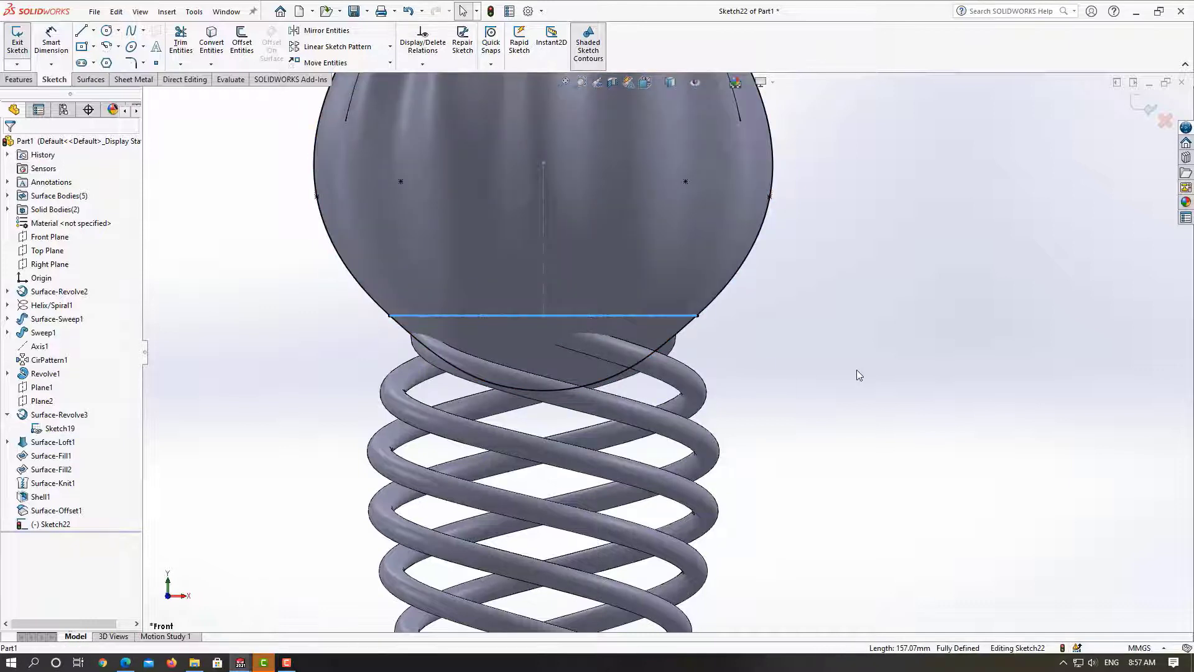
left_click(856, 370)
left_click(787, 356)
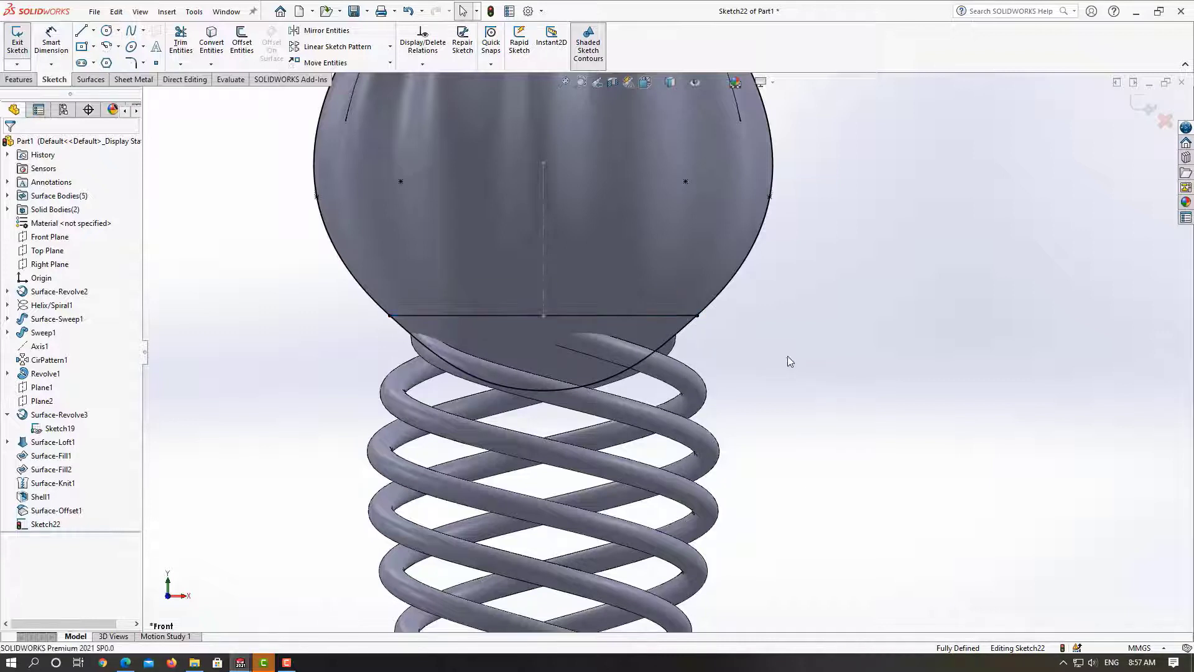
scroll(666, 371, "up", 3)
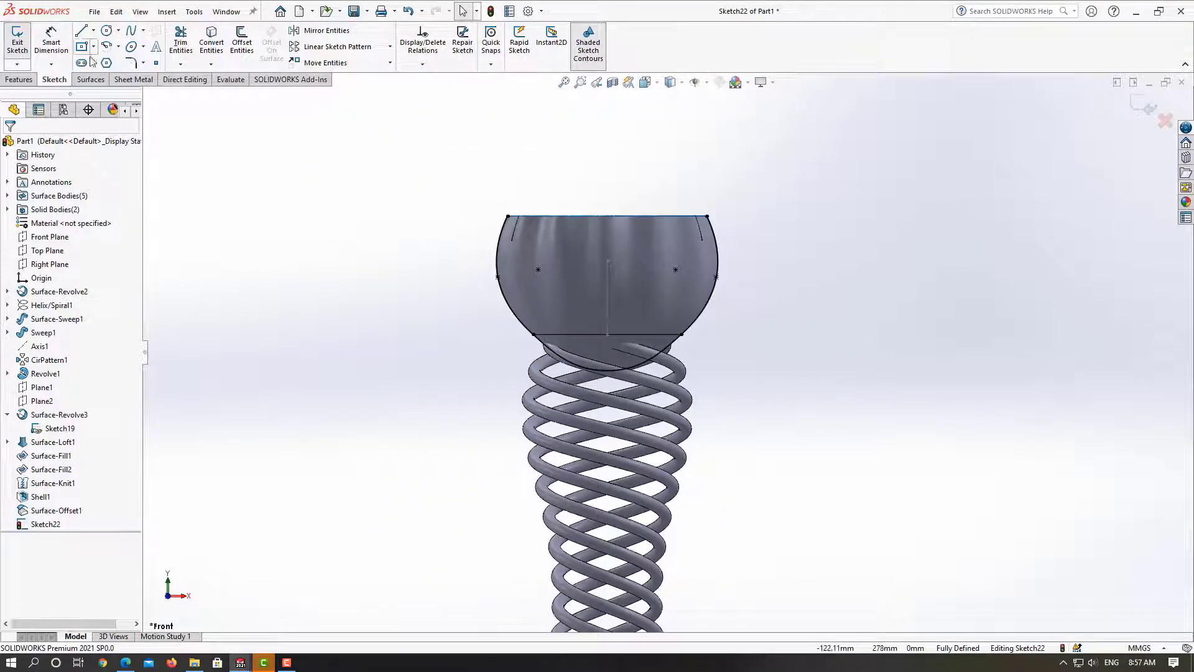
Draw a vertical centerline from the base line's midpoint to the lower arc's bottom
left_click(93, 31)
left_click(106, 61)
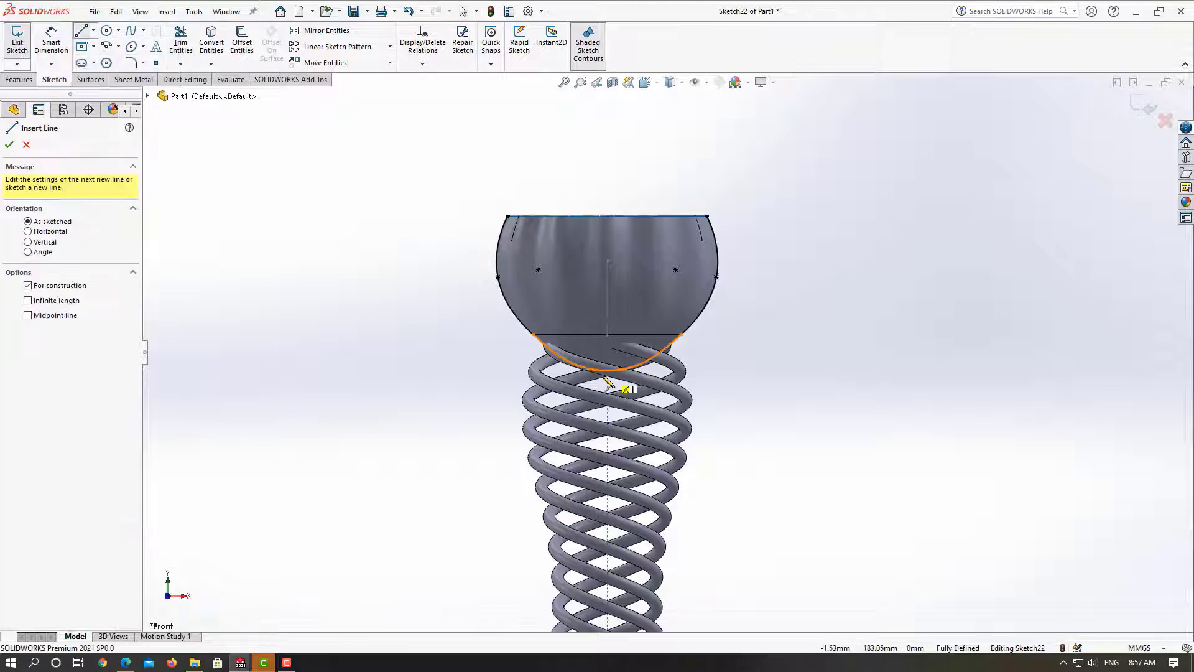
left_click(608, 334)
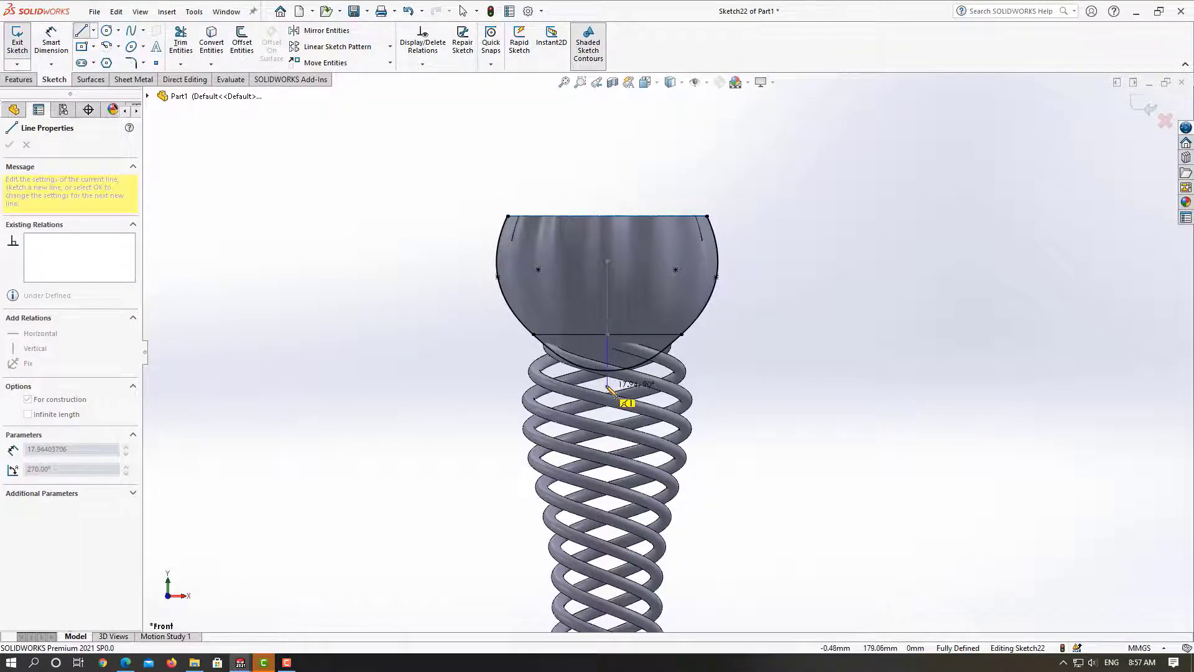
left_click(608, 372)
key("Escape")
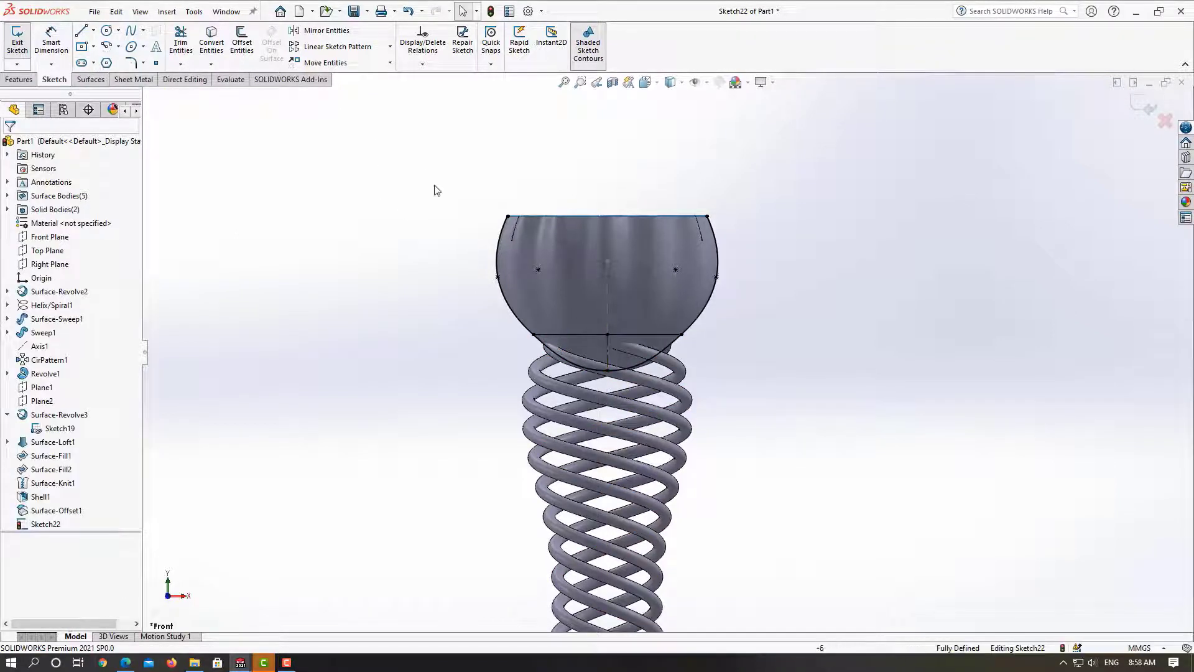
Trim the left part of the lower arc, then undo the trim
left_click(181, 64)
left_click(199, 80)
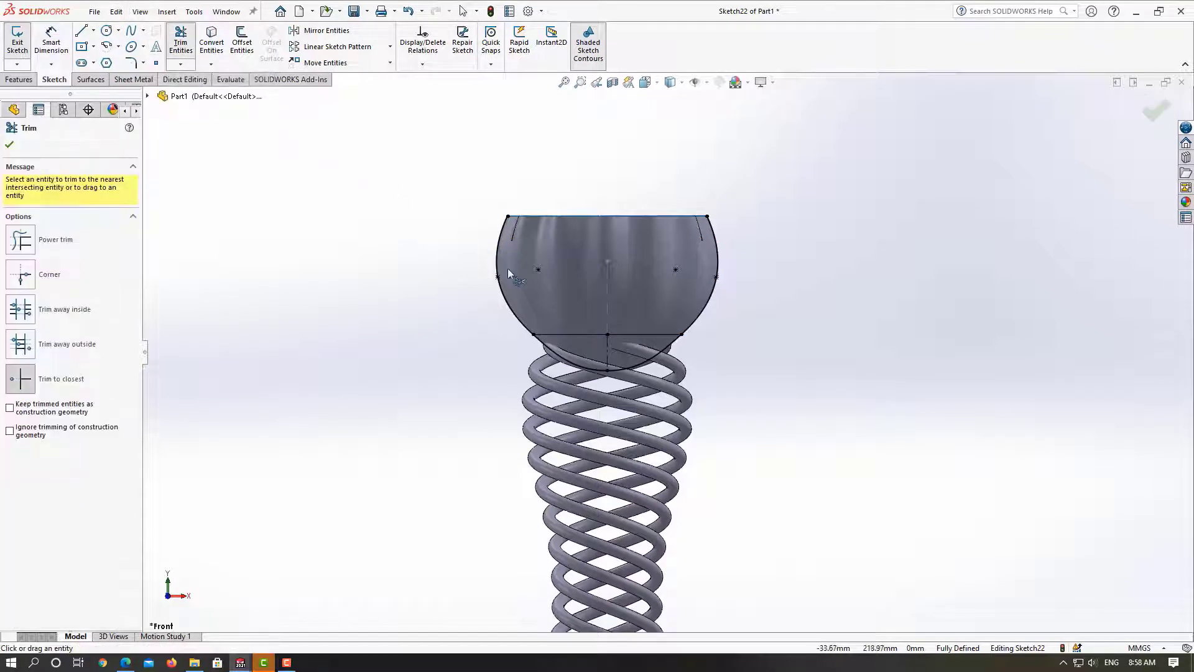
left_click(554, 354)
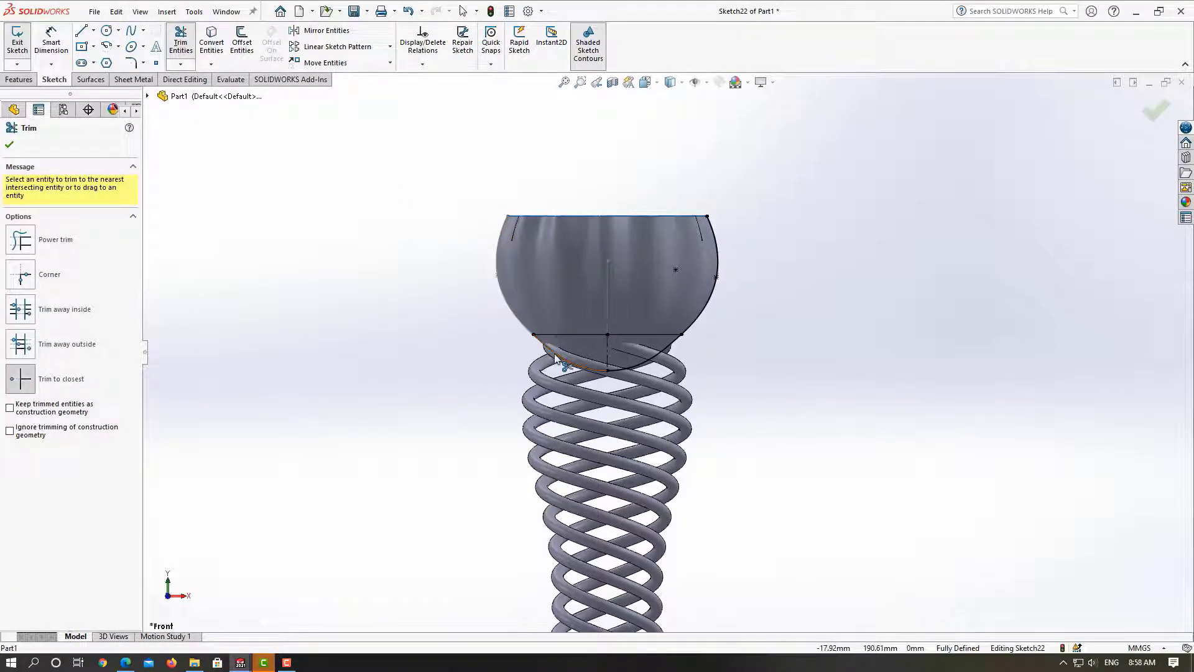
key("Escape")
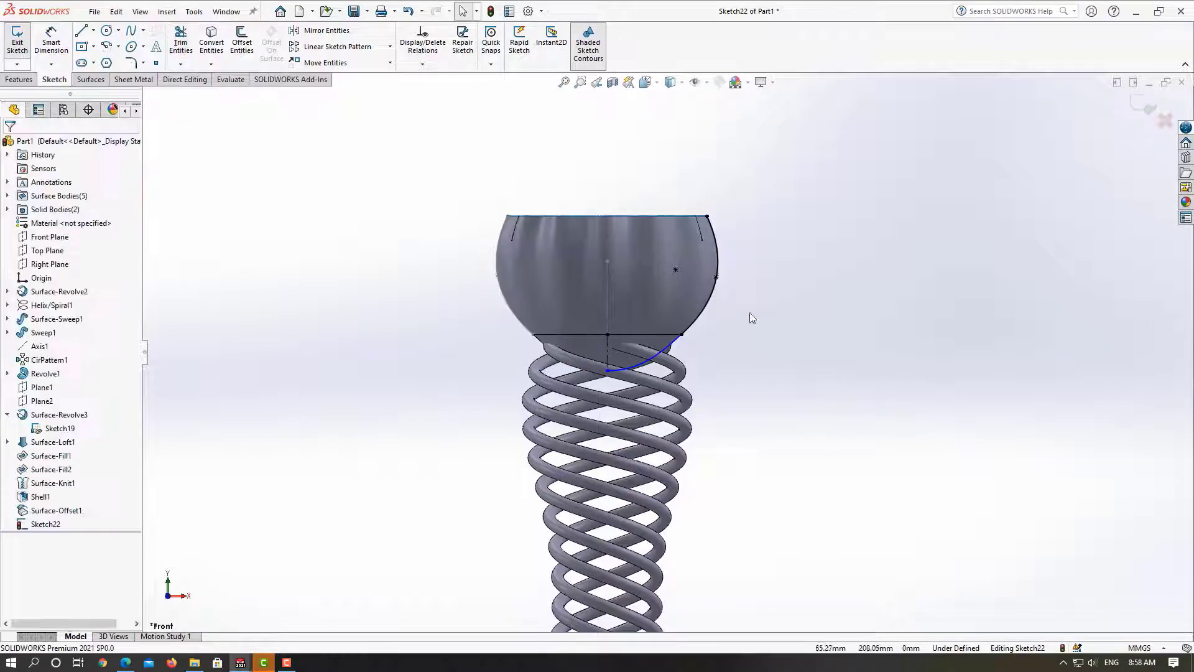
scroll(699, 363, "down", 3)
scroll(623, 371, "up", 3)
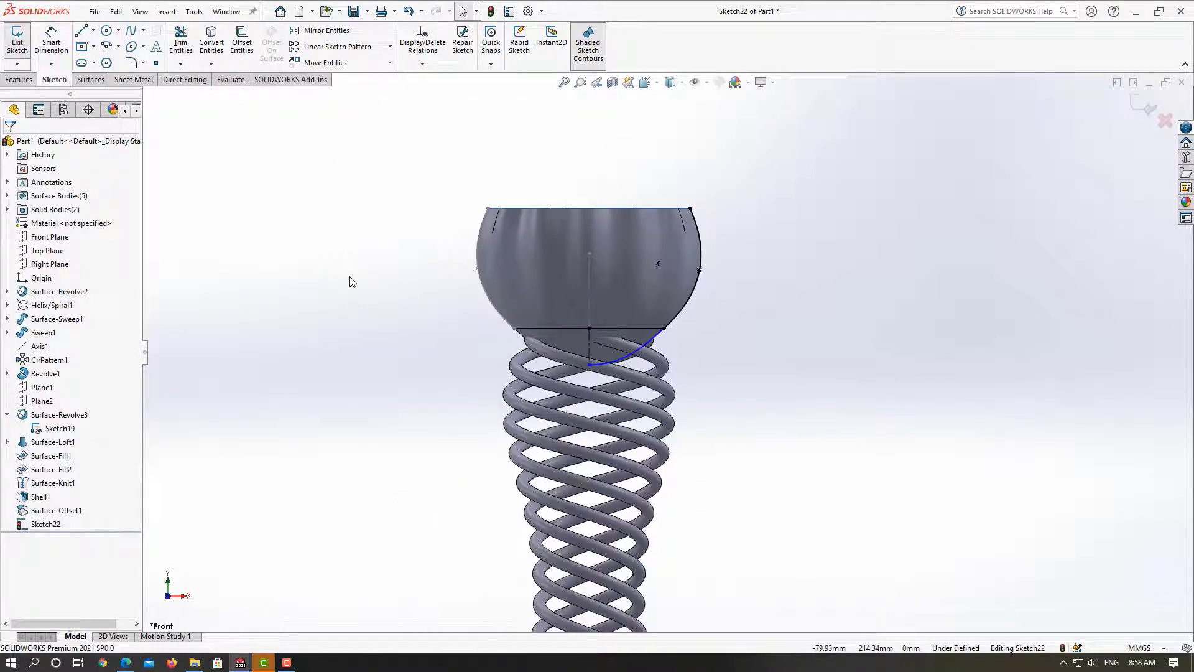
key("ctrl+z")
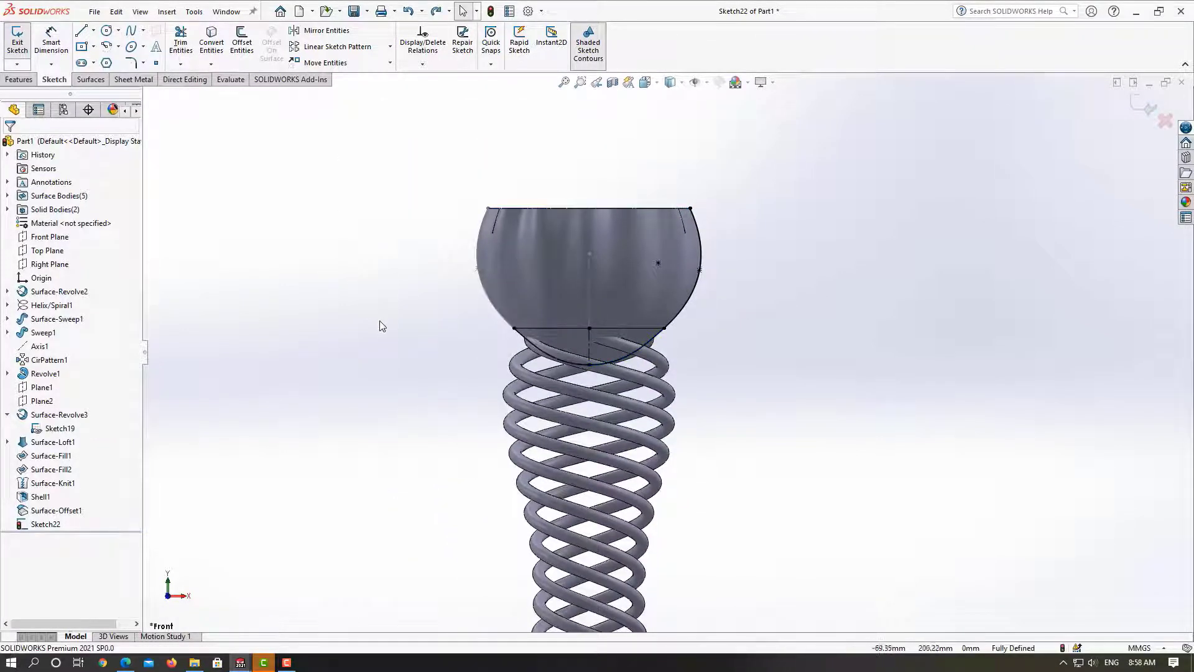
Trim the lower arc with Keep trimmed as construction, and uncheck For construction on the centerline
left_click(180, 63)
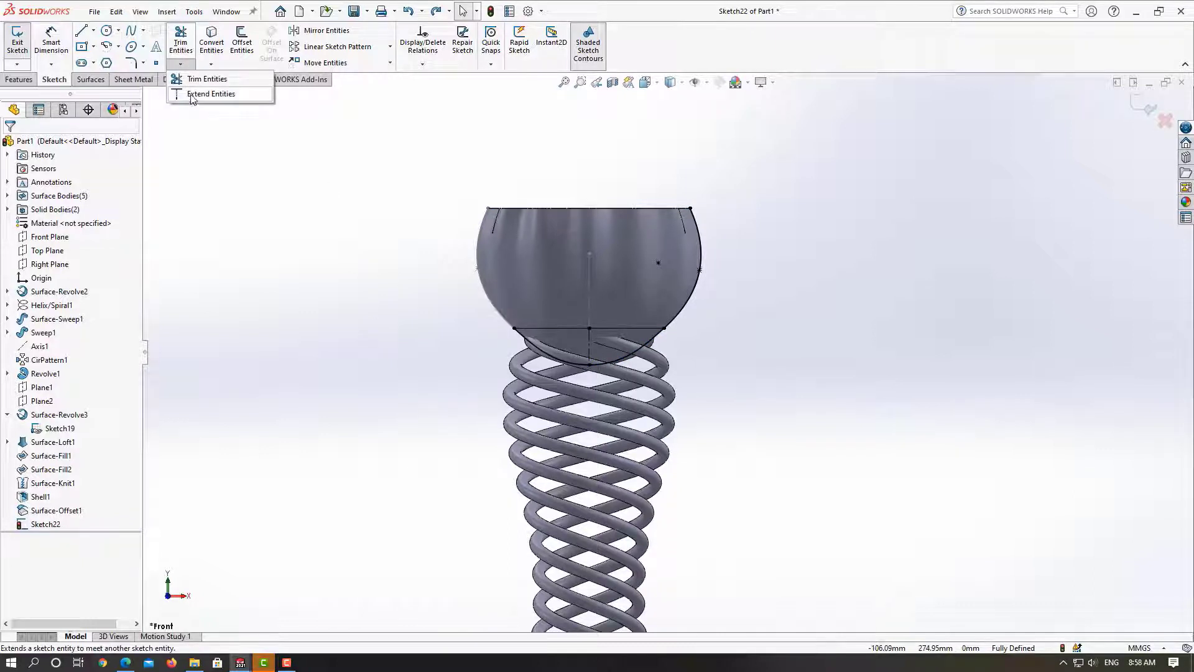
left_click(206, 79)
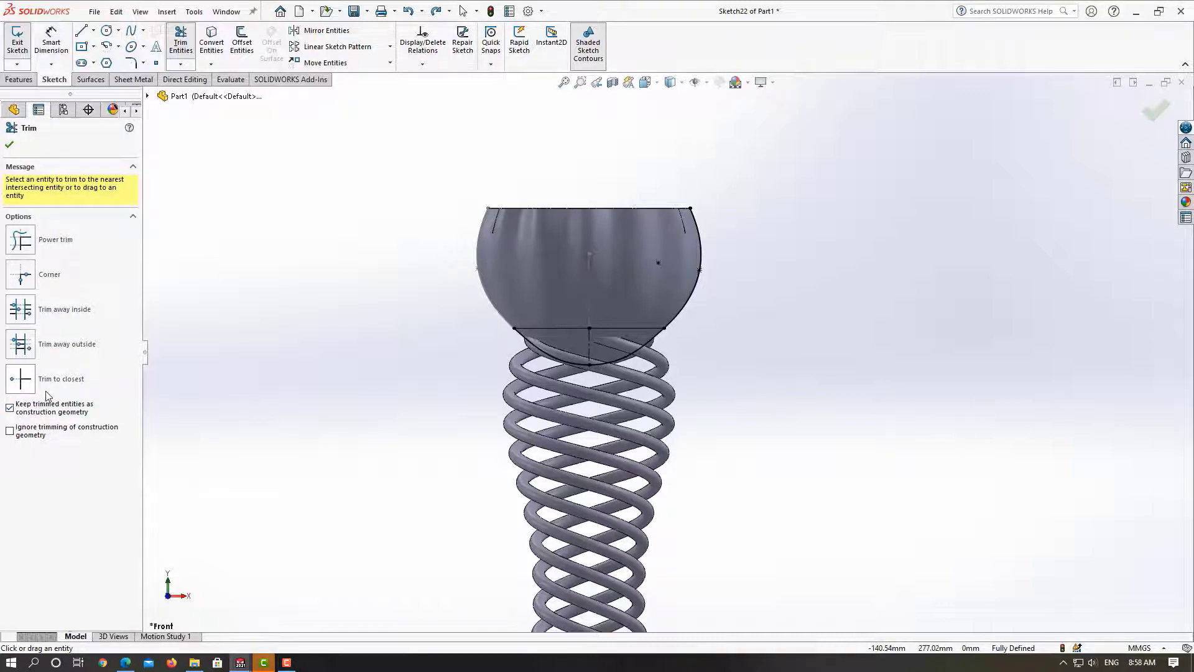
left_click(31, 390)
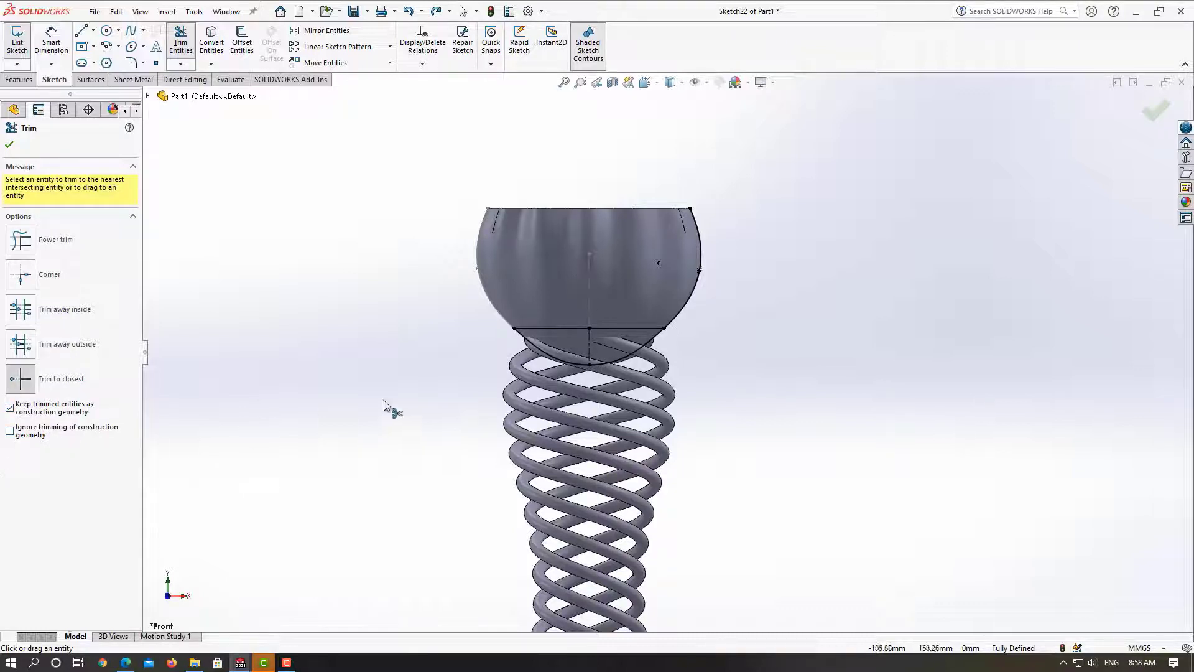
left_click(538, 352)
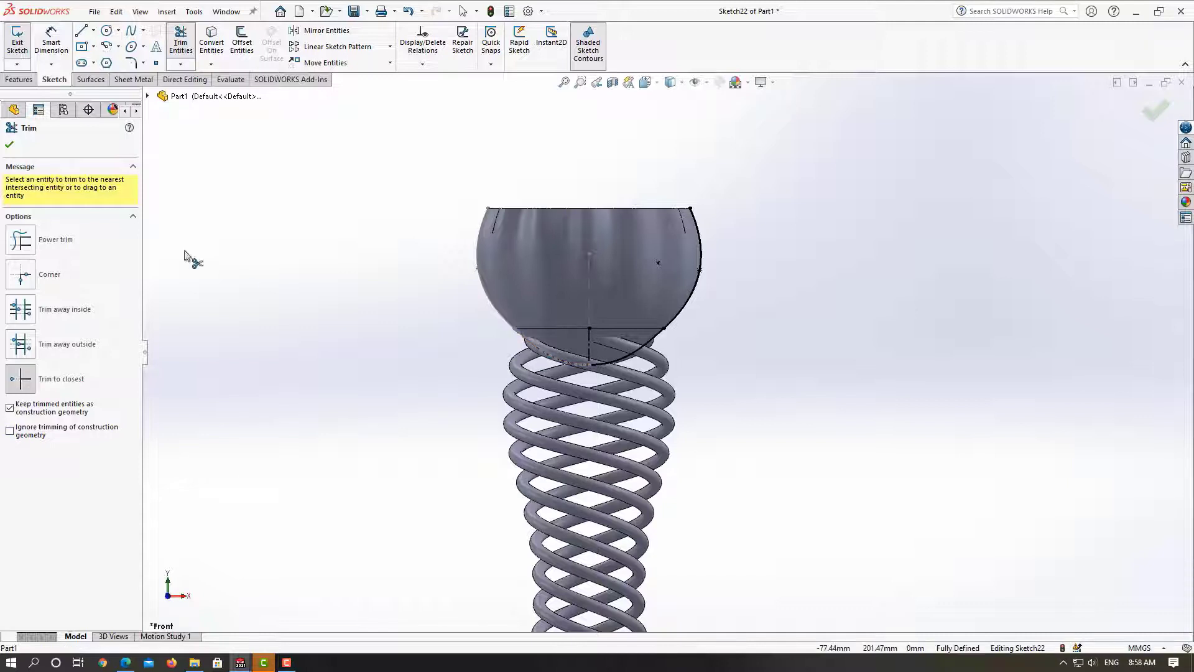
left_click(11, 145)
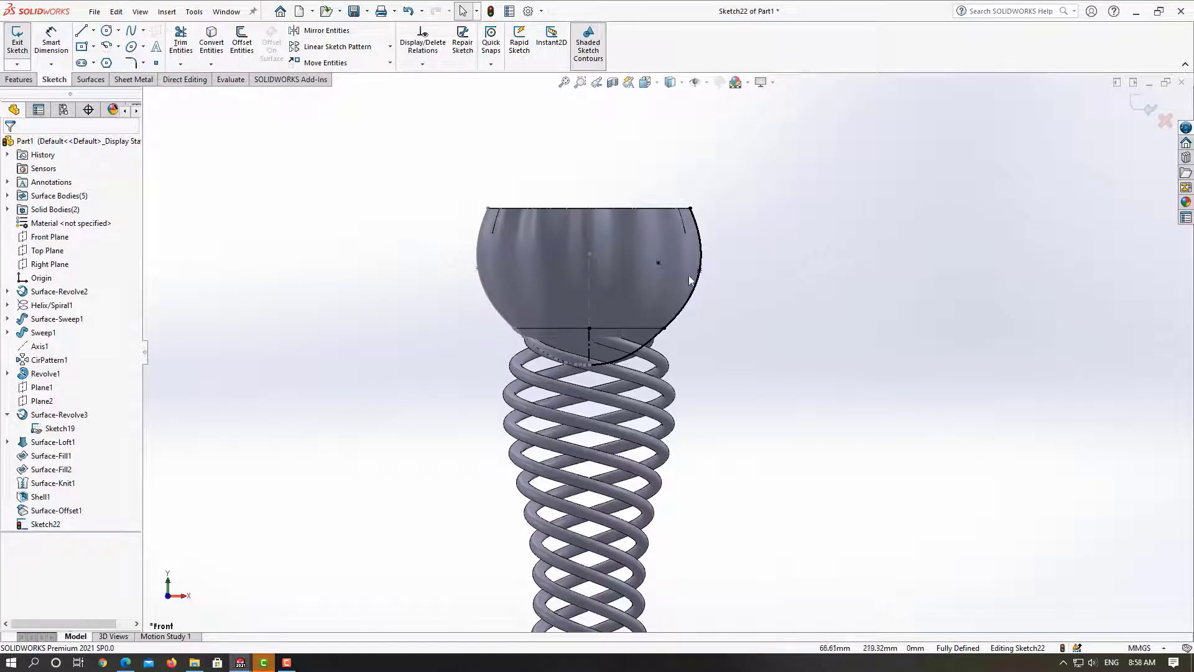
left_click(590, 345)
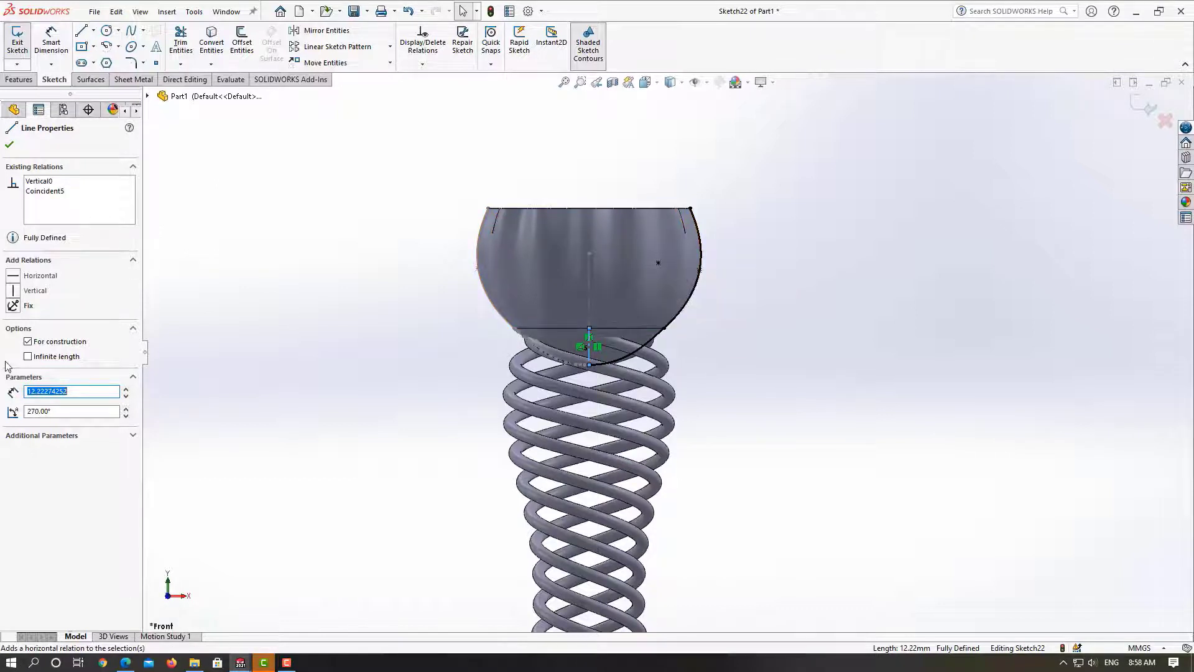
left_click(27, 341)
Draw a vertical line from the bowl's base line to its rim and a horizontal line across the top
key("Escape")
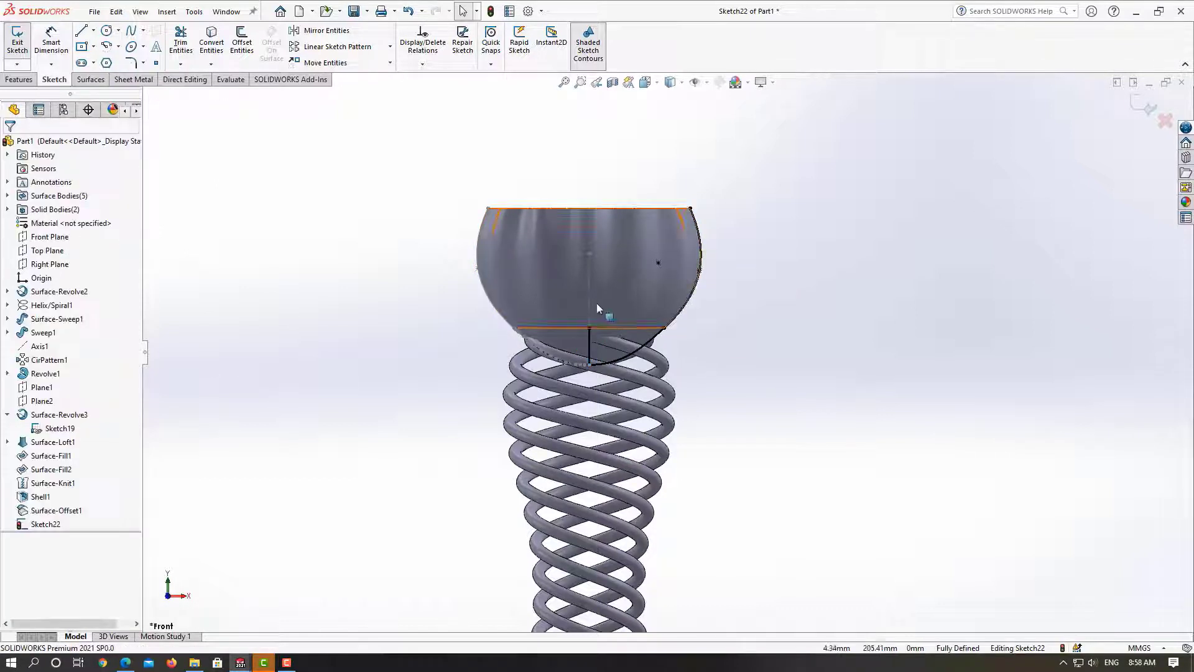
left_click(80, 30)
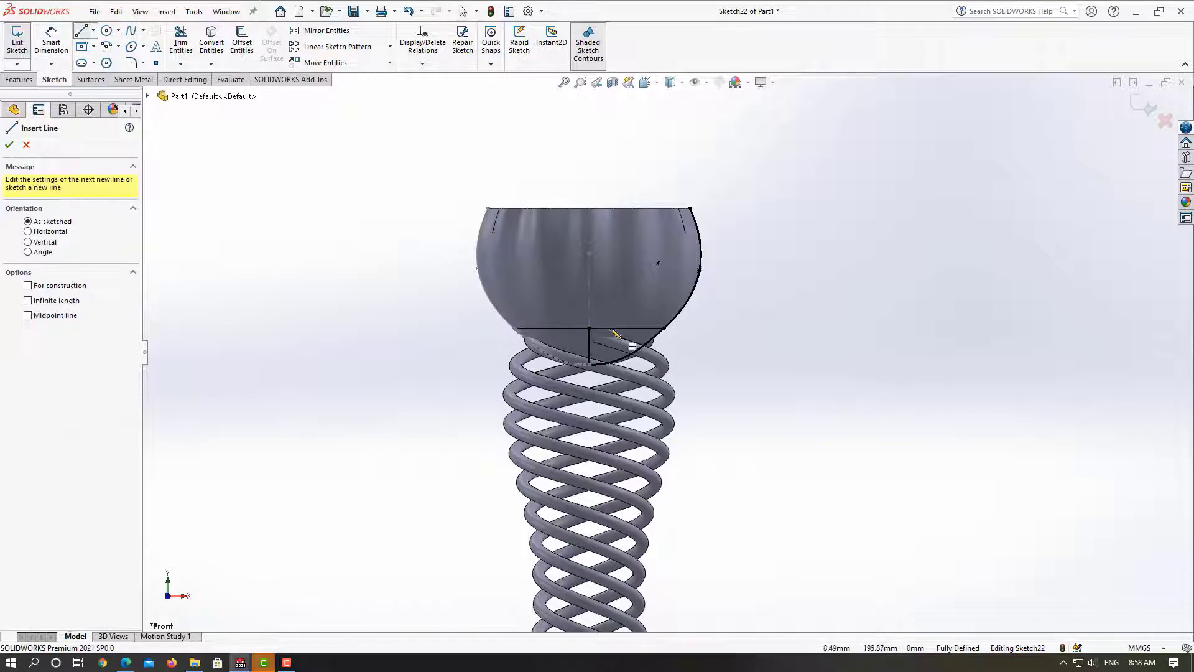
left_click(589, 328)
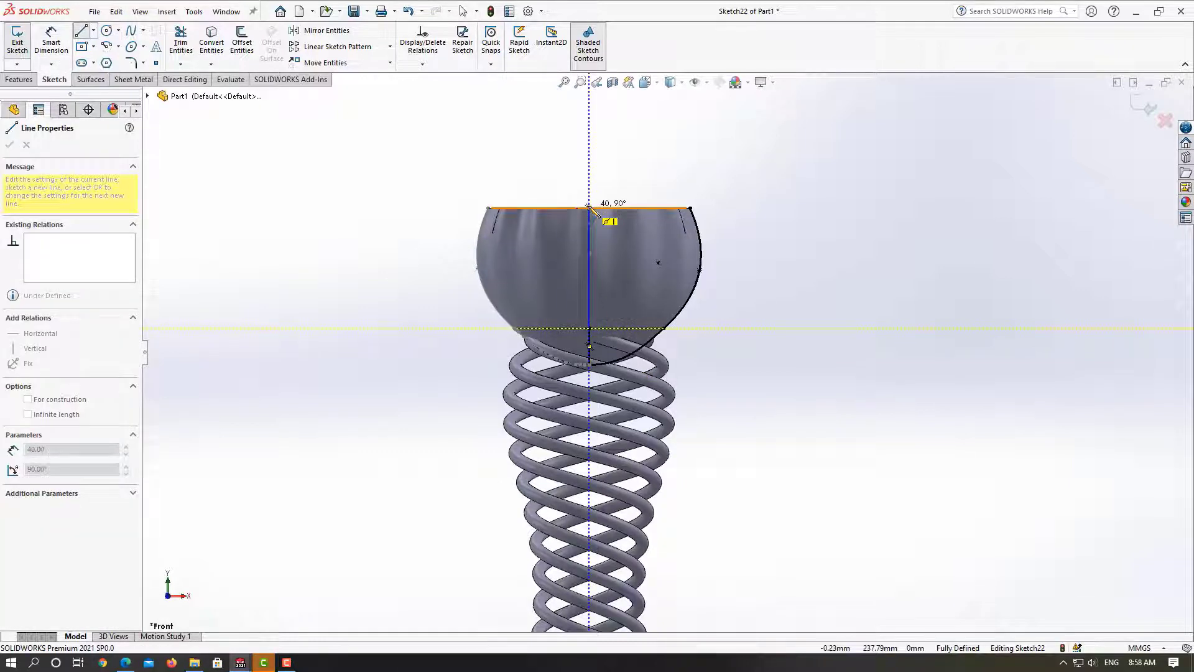
left_click(589, 208)
double_click(691, 207)
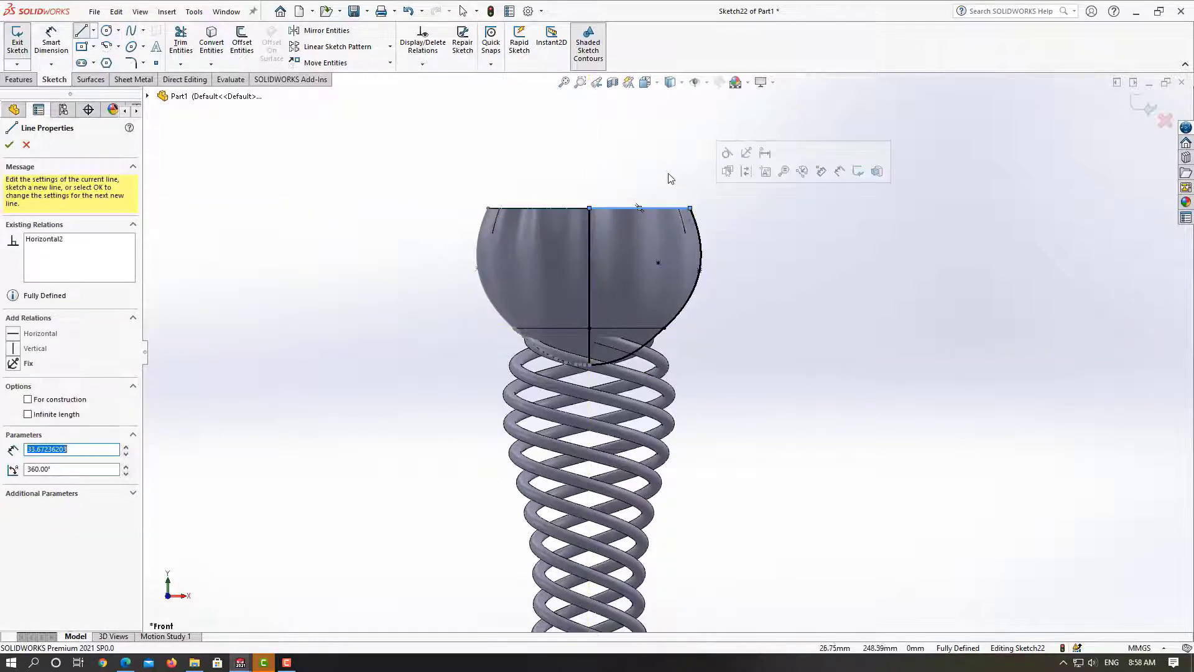
key("Escape")
Exit Sketch22 and orbit the part to a tilted perspective
scroll(584, 327, "down", 2)
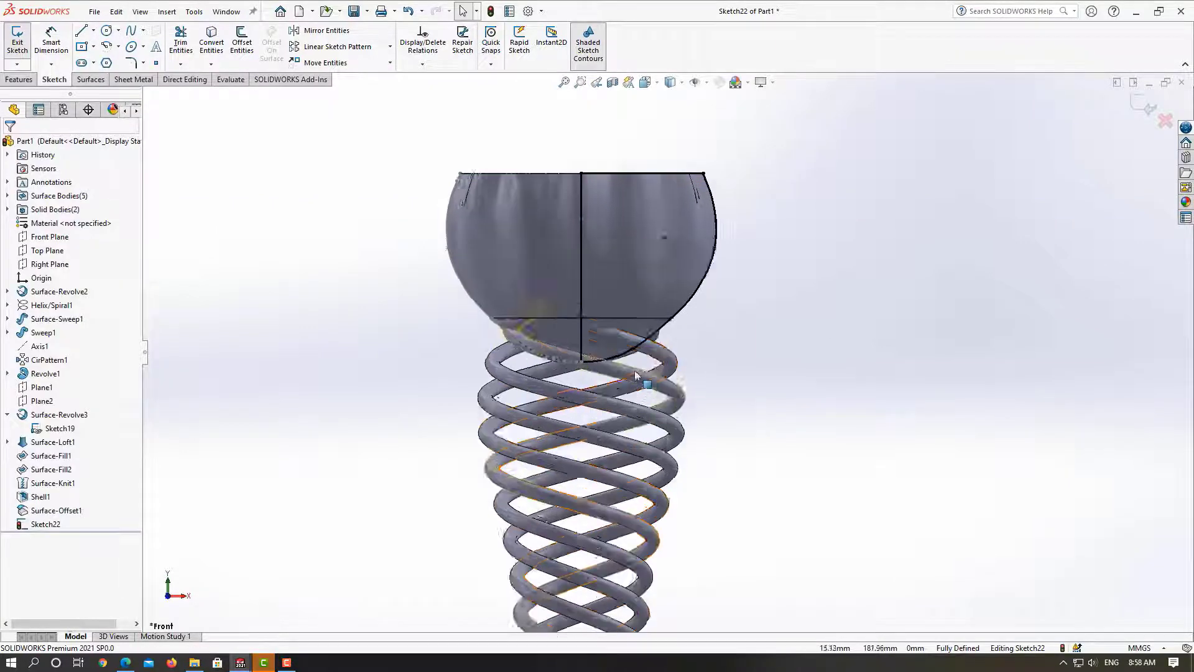
scroll(584, 327, "down", 3)
scroll(609, 362, "up", 5)
scroll(608, 362, "up", 2)
left_click(1129, 120)
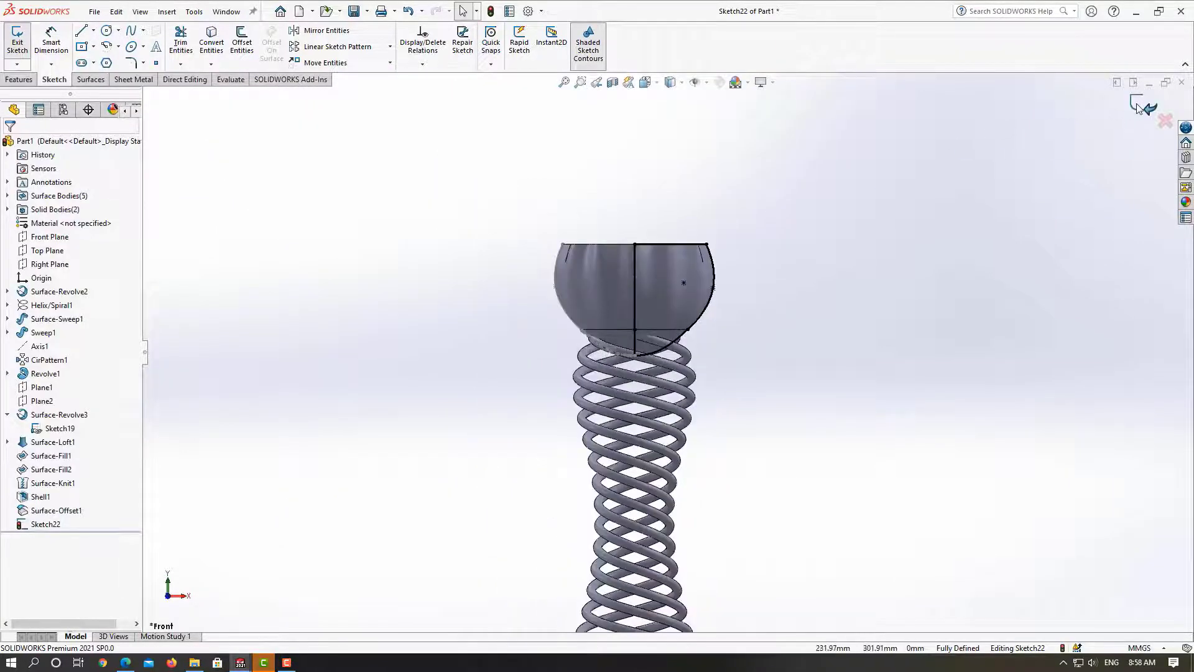
middle_click_drag(917, 187, 715, 243)
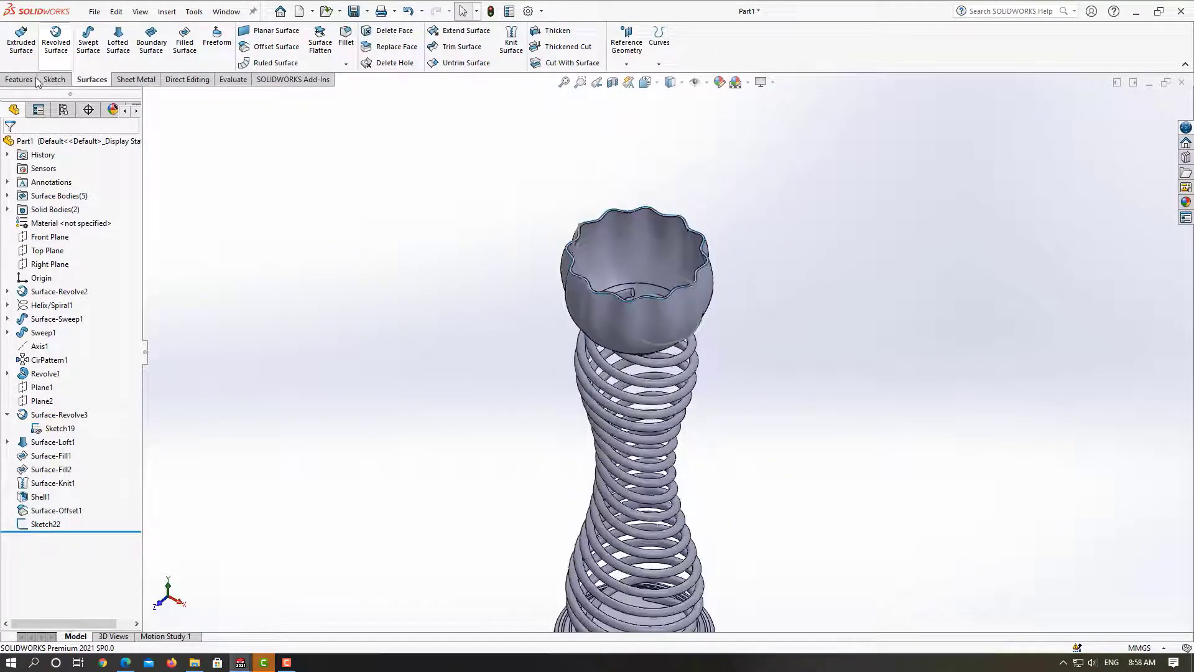
Revolve-cut Sketch22 into the Revolve1 body about Line2@Sketch22, creating Cut-Revolve1
left_click(19, 80)
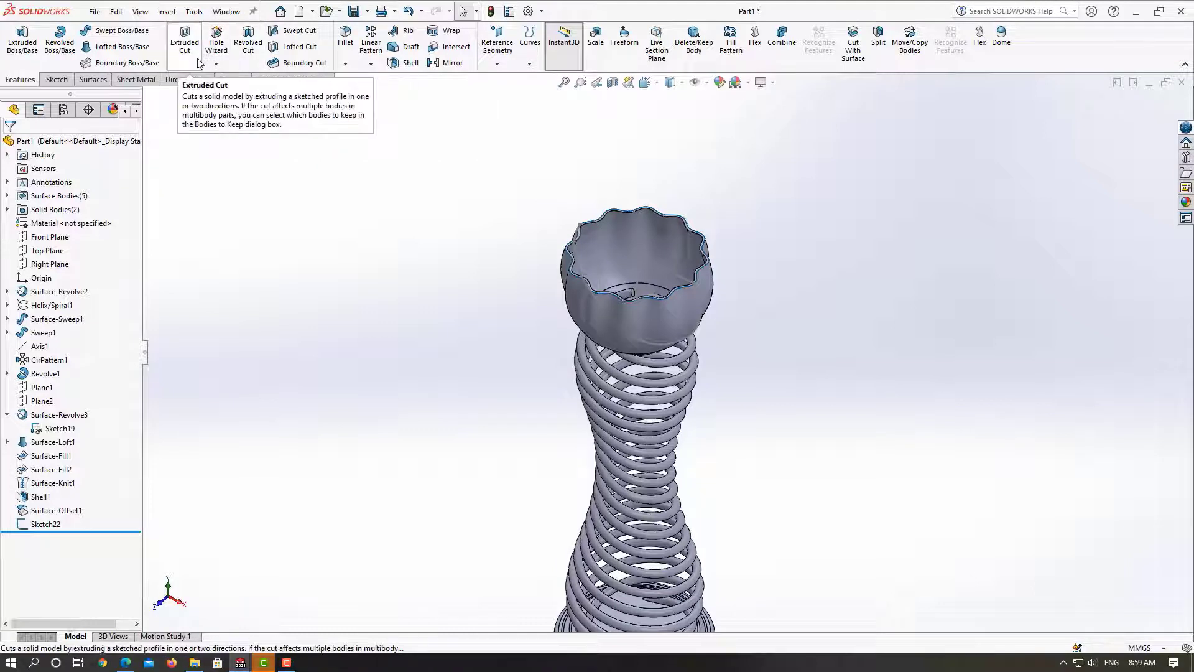
left_click(243, 45)
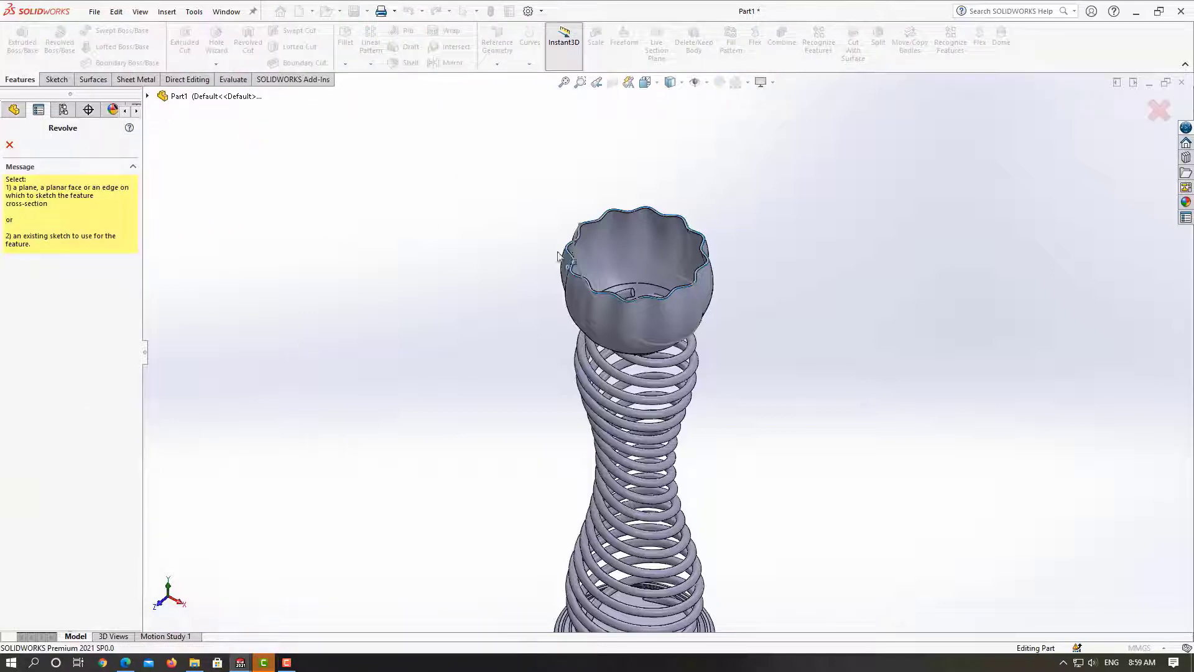
left_click(148, 96)
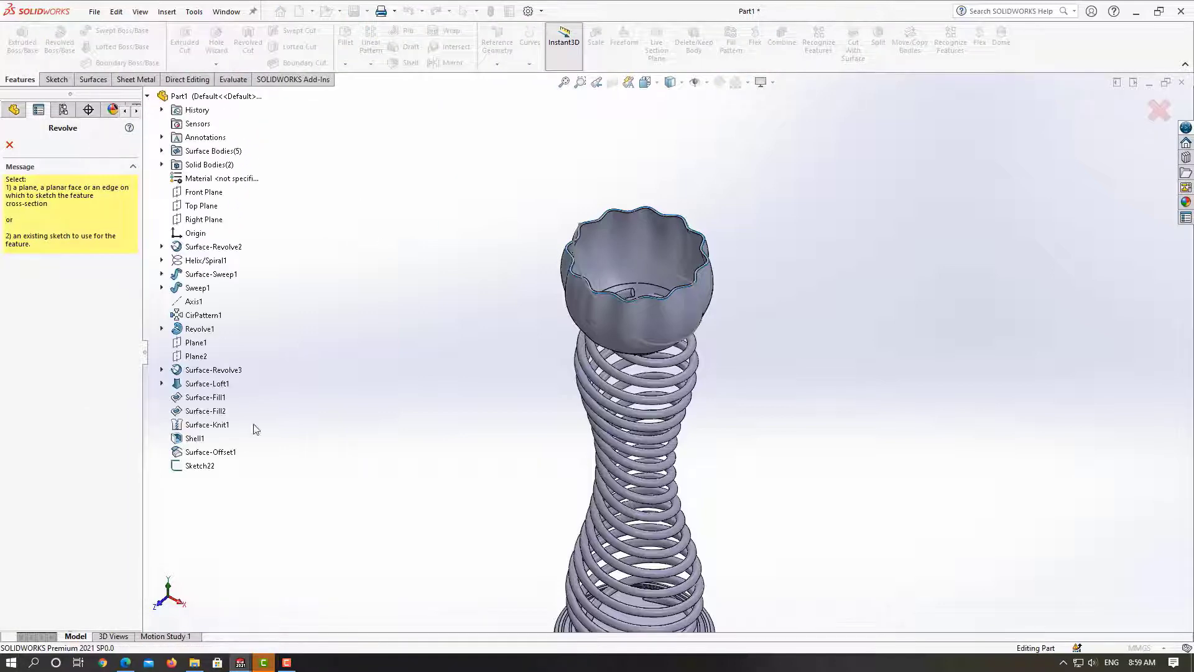
left_click(201, 467)
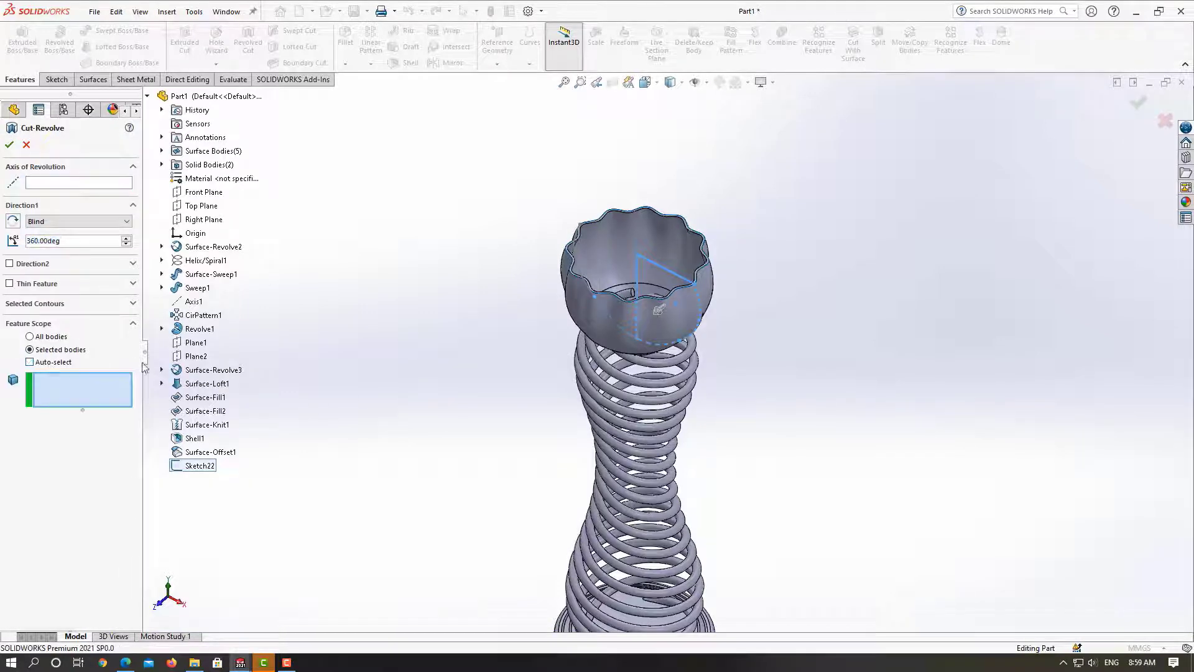
middle_click_drag(622, 299, 631, 339)
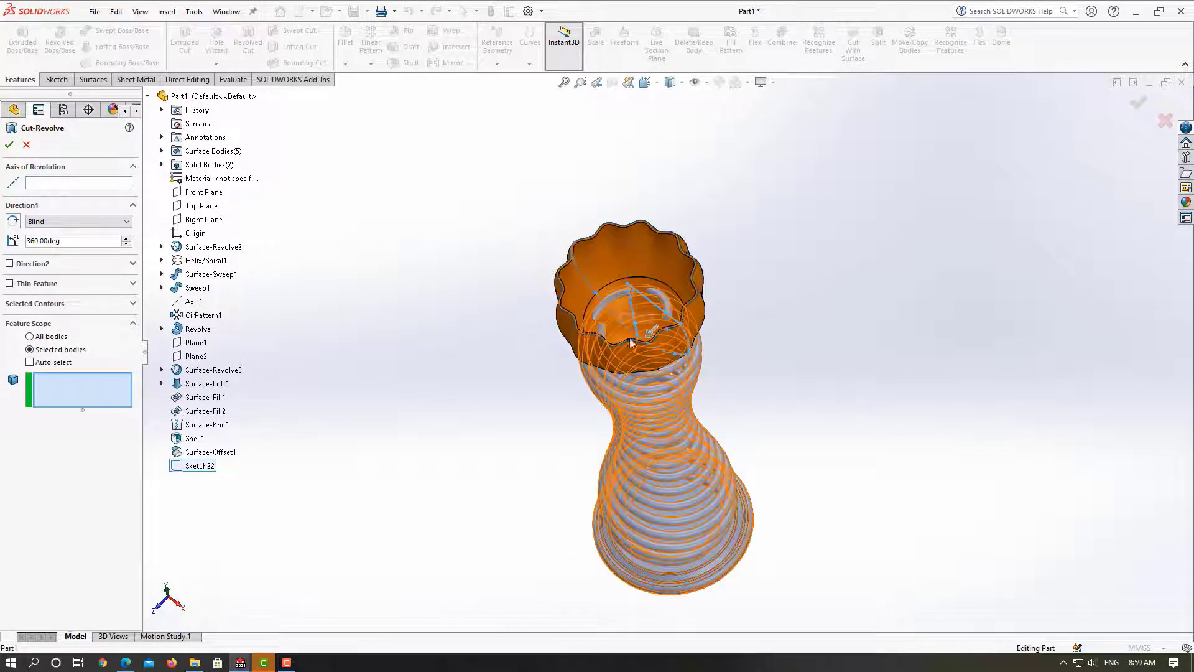
left_click(676, 443)
mouse_move(526, 452)
middle_mouse_down()
mouse_move(541, 395)
mouse_move(526, 389)
middle_mouse_up()
left_click(61, 185)
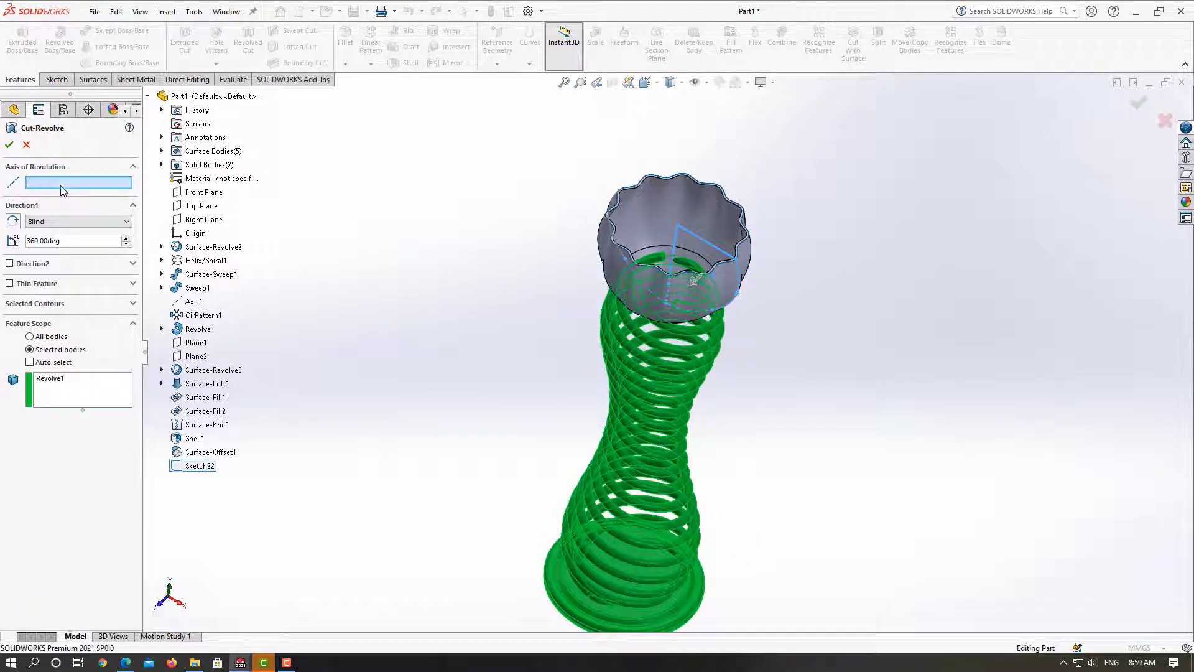
left_click(678, 239)
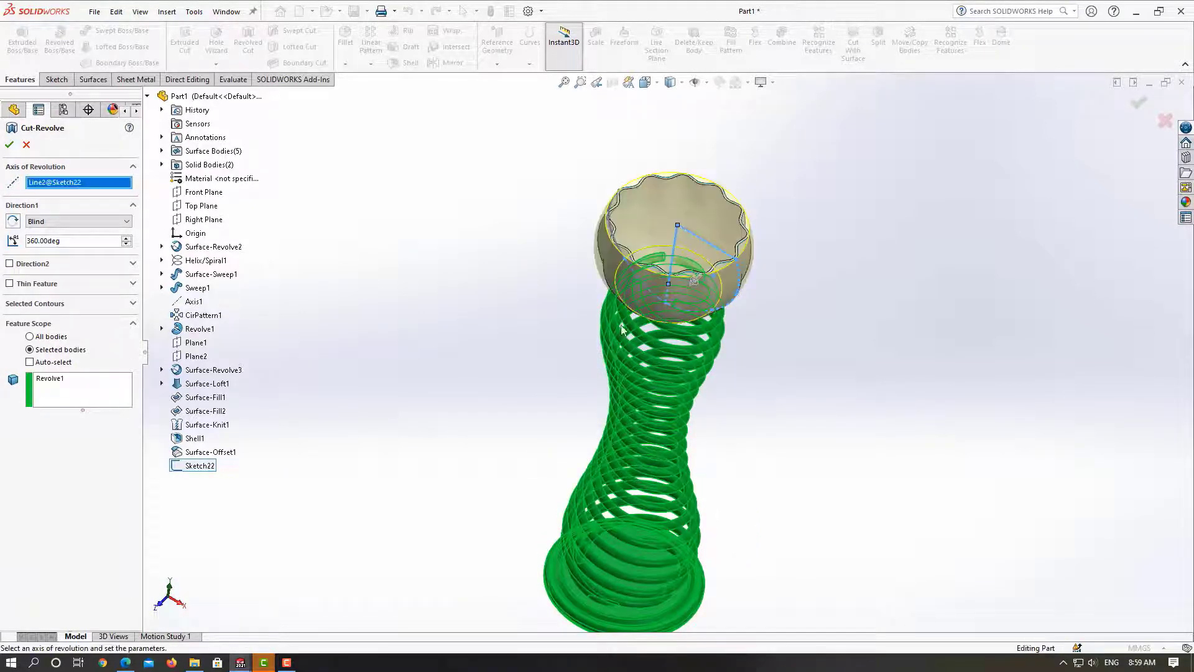
left_click(9, 145)
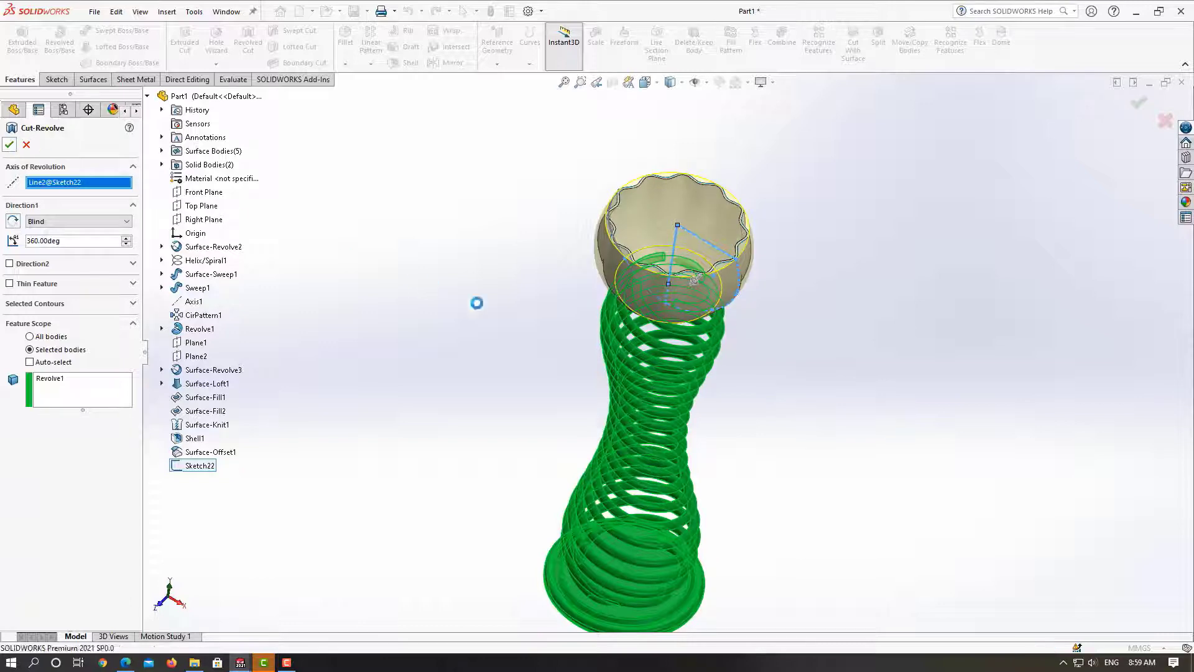
Fit and orbit the model to look into the wavy bowl opening
left_click(531, 319)
mouse_move(532, 319)
middle_mouse_down()
mouse_move(629, 292)
mouse_move(485, 461)
mouse_move(547, 356)
middle_mouse_up()
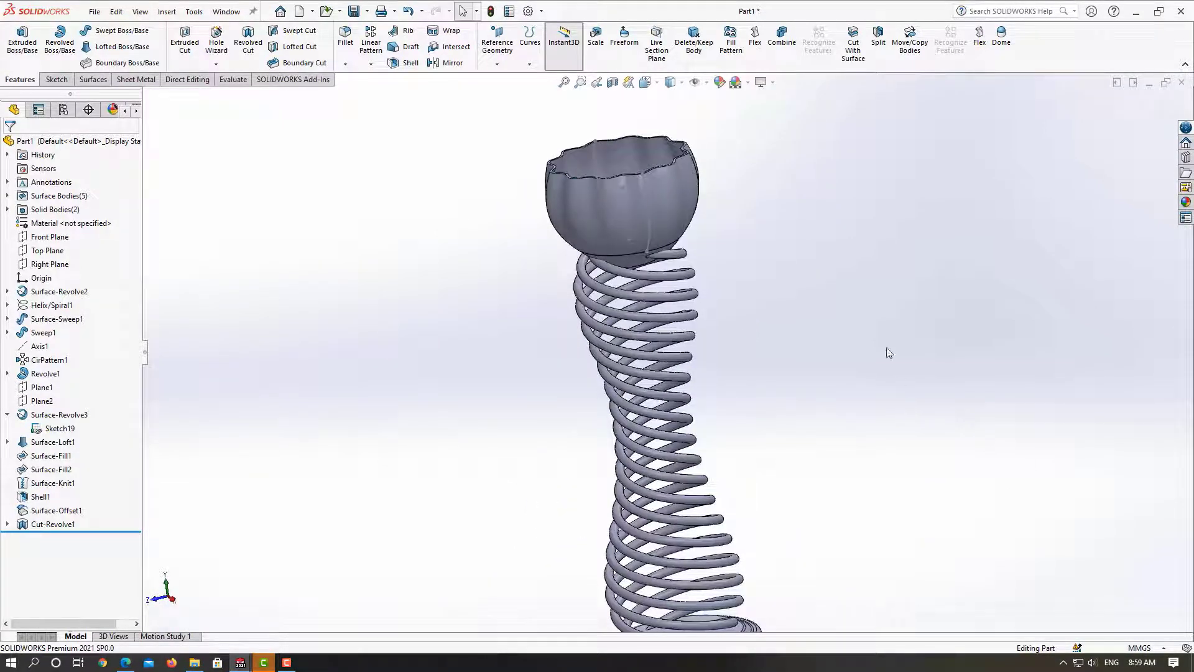
key("f")
middle_click_drag(749, 309, 776, 304)
scroll(684, 329, "down", 3)
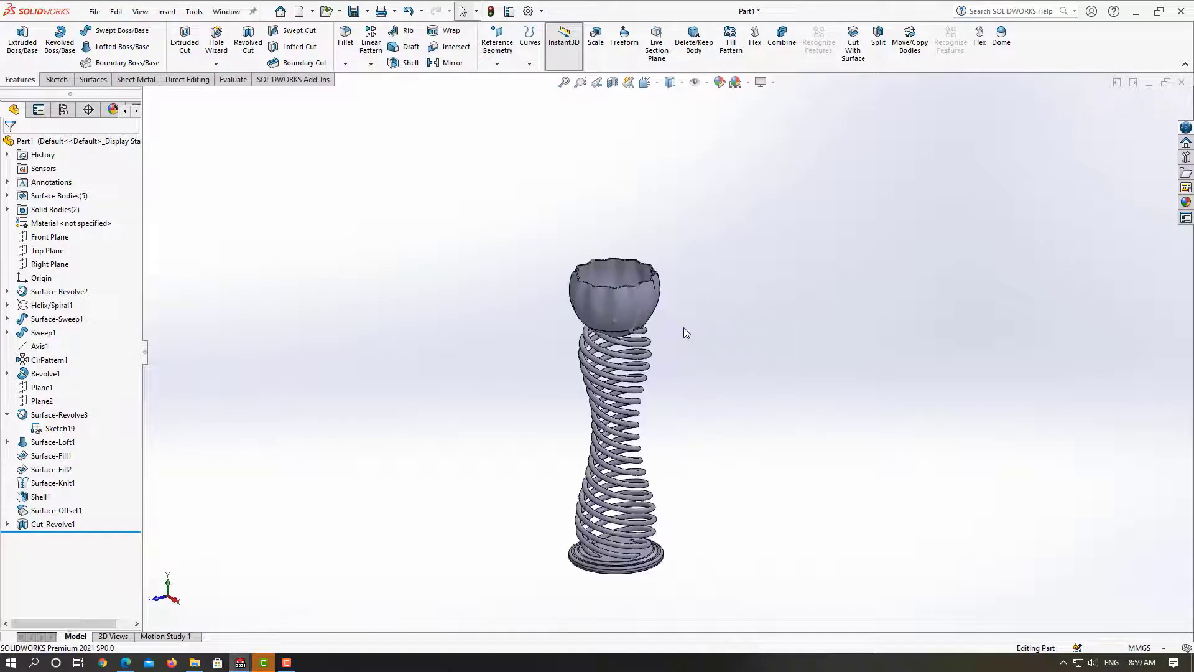
middle_click_drag(683, 333, 675, 446)
Unhide Plane1 and Plane2 from the FeatureManager tree, leaving Plane2 selected
scroll(629, 383, "down", 3)
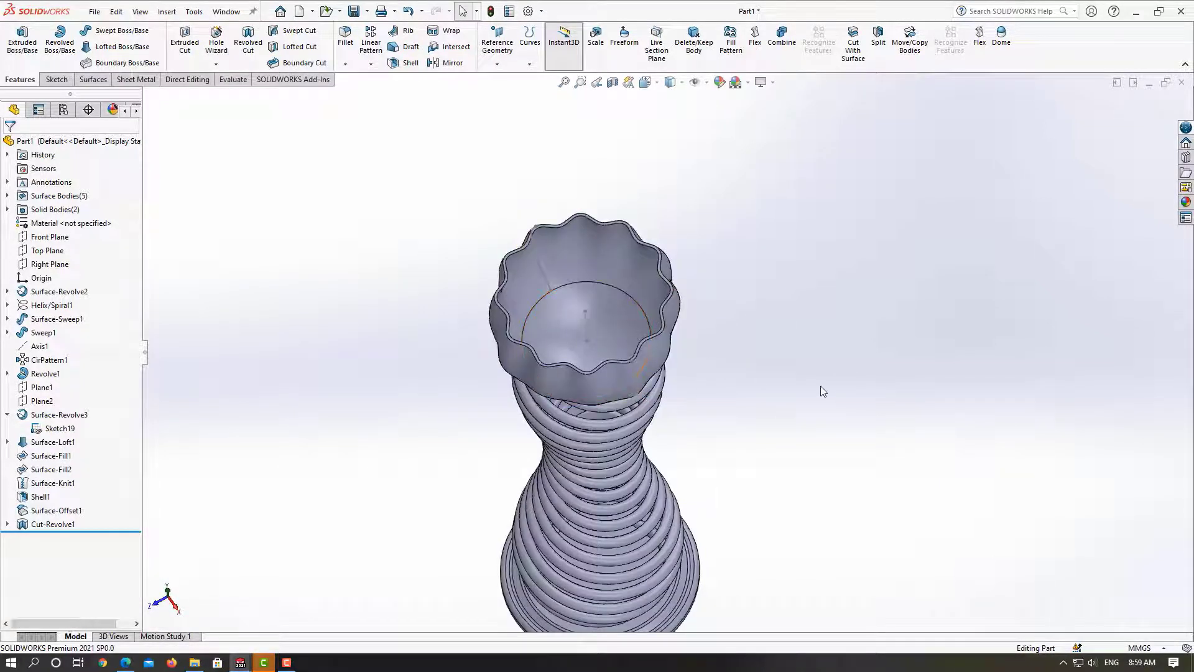
middle_click_drag(756, 422, 557, 368)
scroll(554, 367, "up", 2)
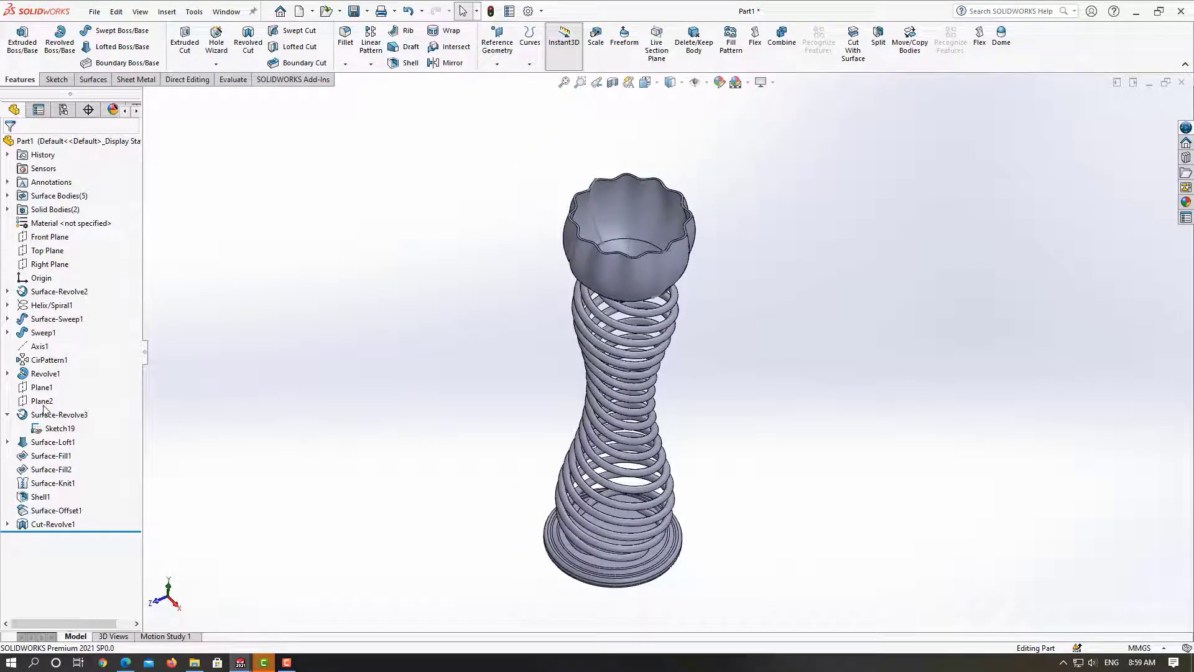
left_click(41, 388)
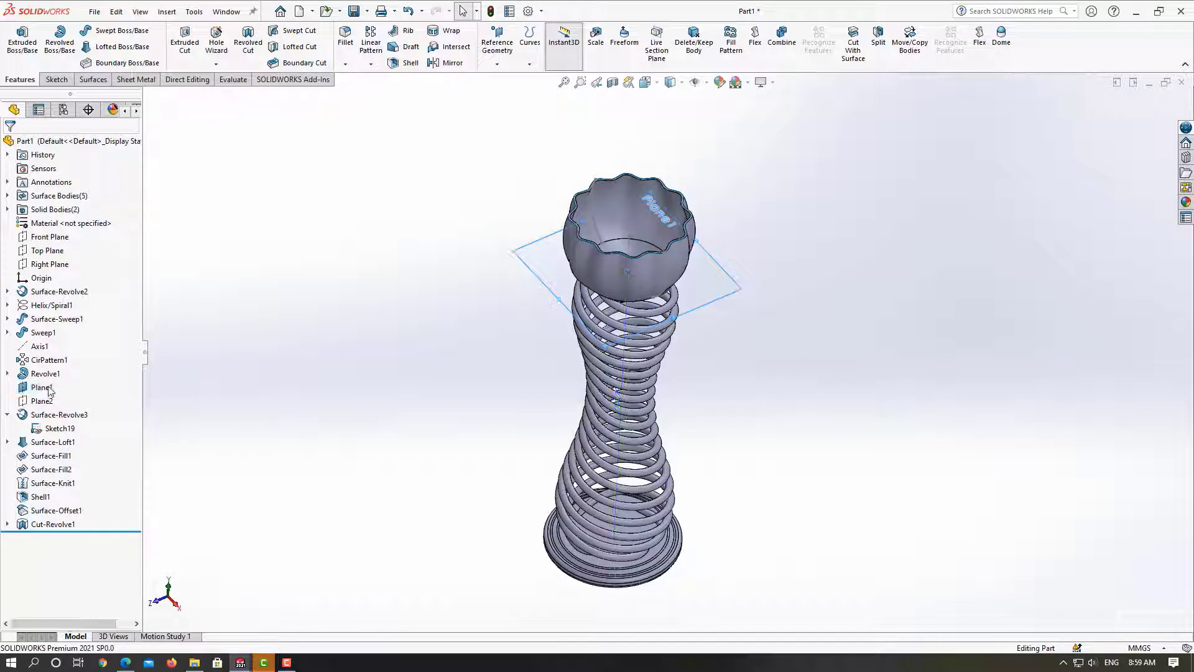
left_click(46, 387)
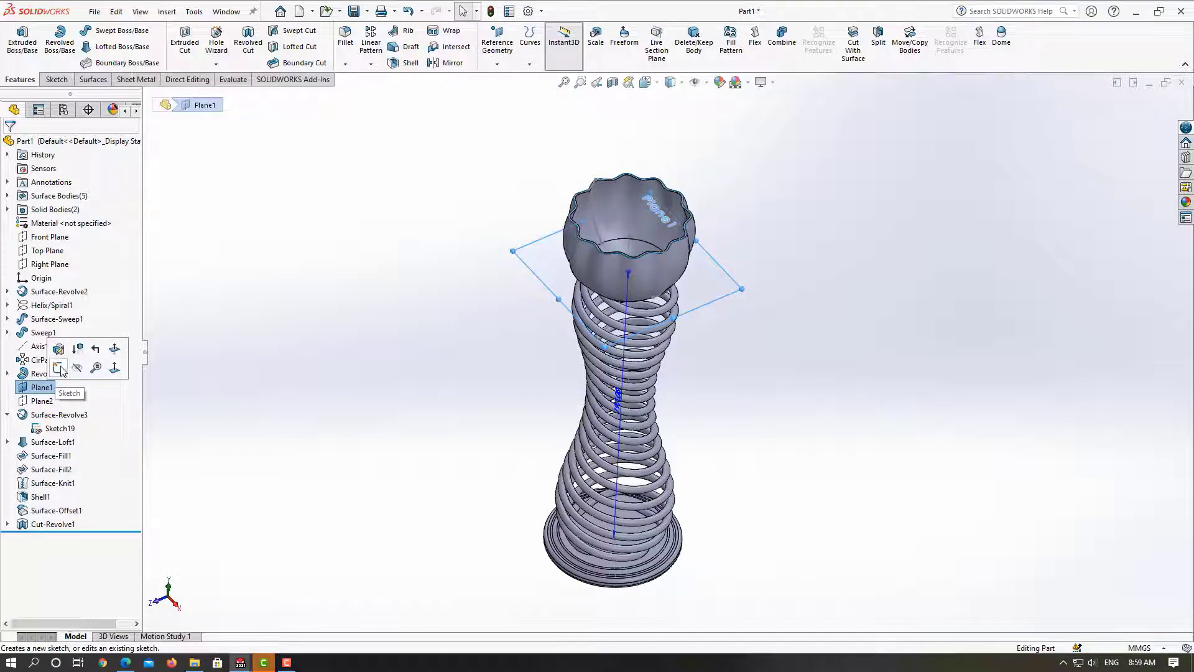
left_click(307, 368)
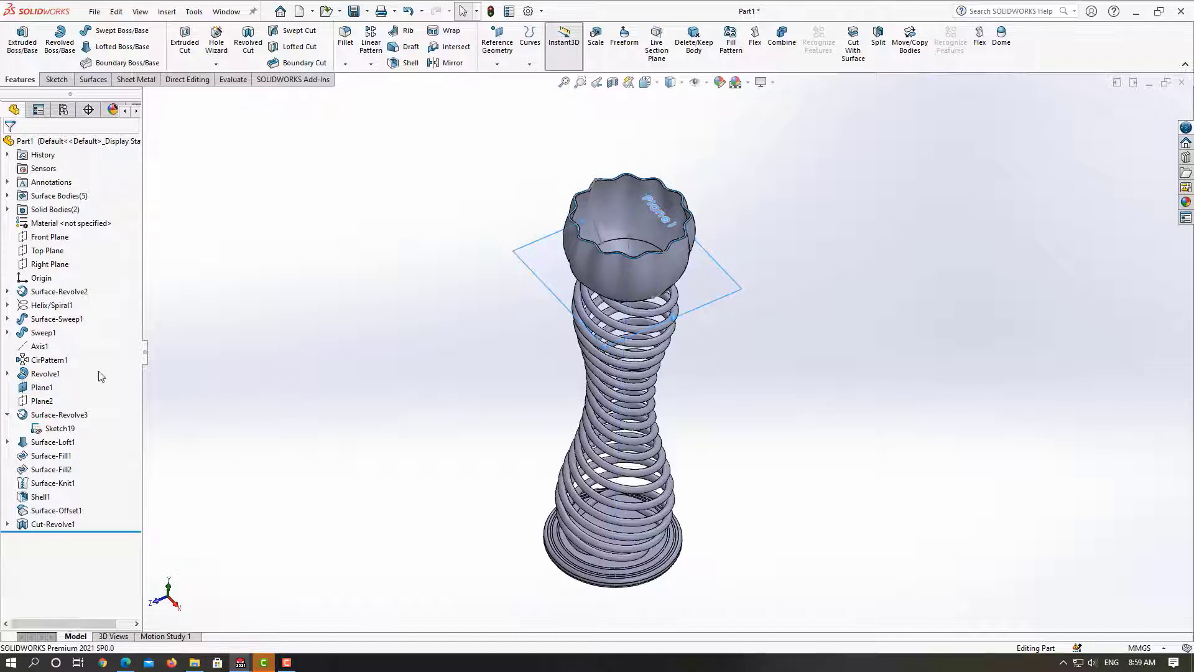
left_click(52, 399)
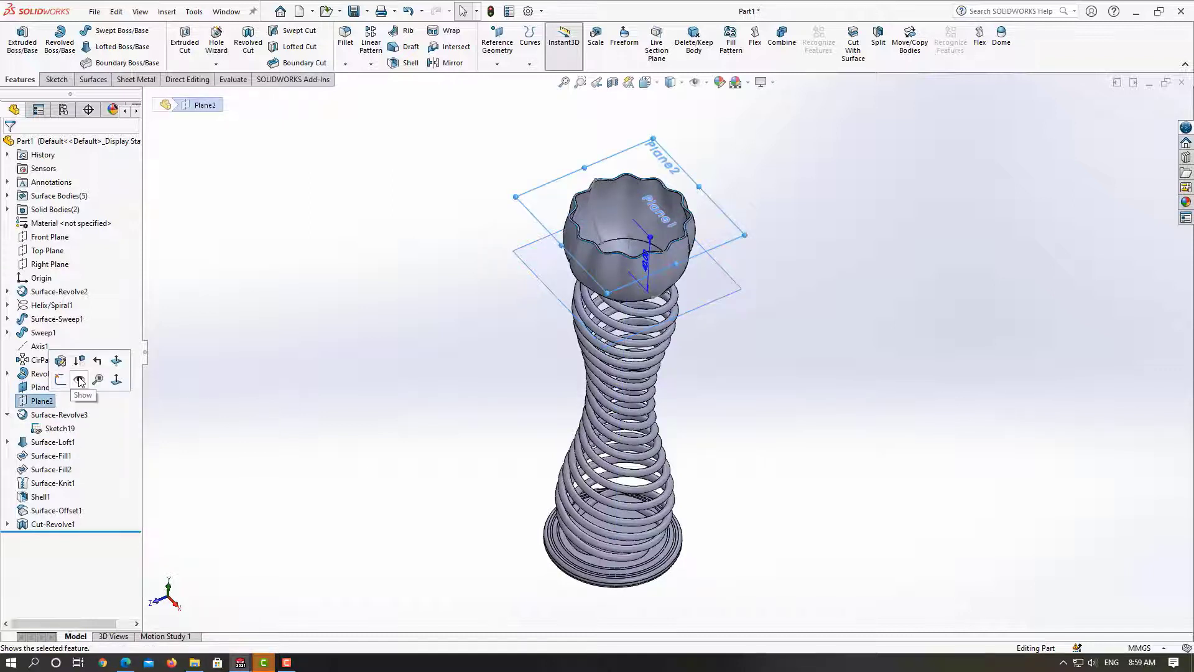
left_click(79, 382)
left_click(49, 403)
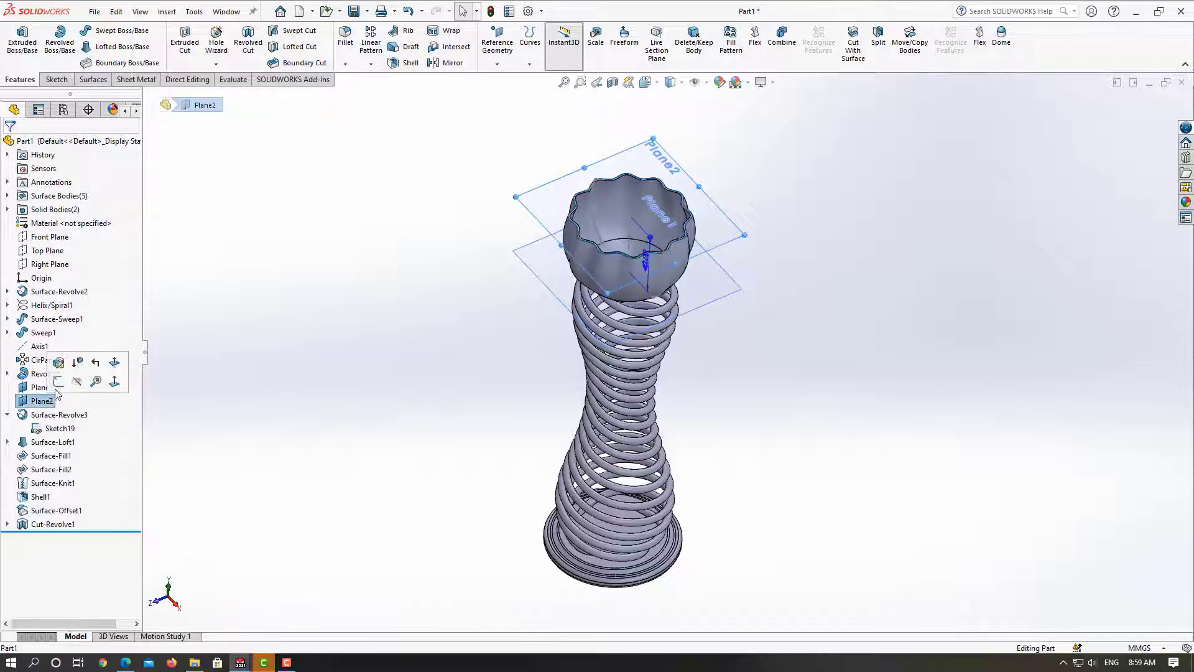
Start a sketch on Plane2 and draw a circle centred on the origin
left_click(59, 383)
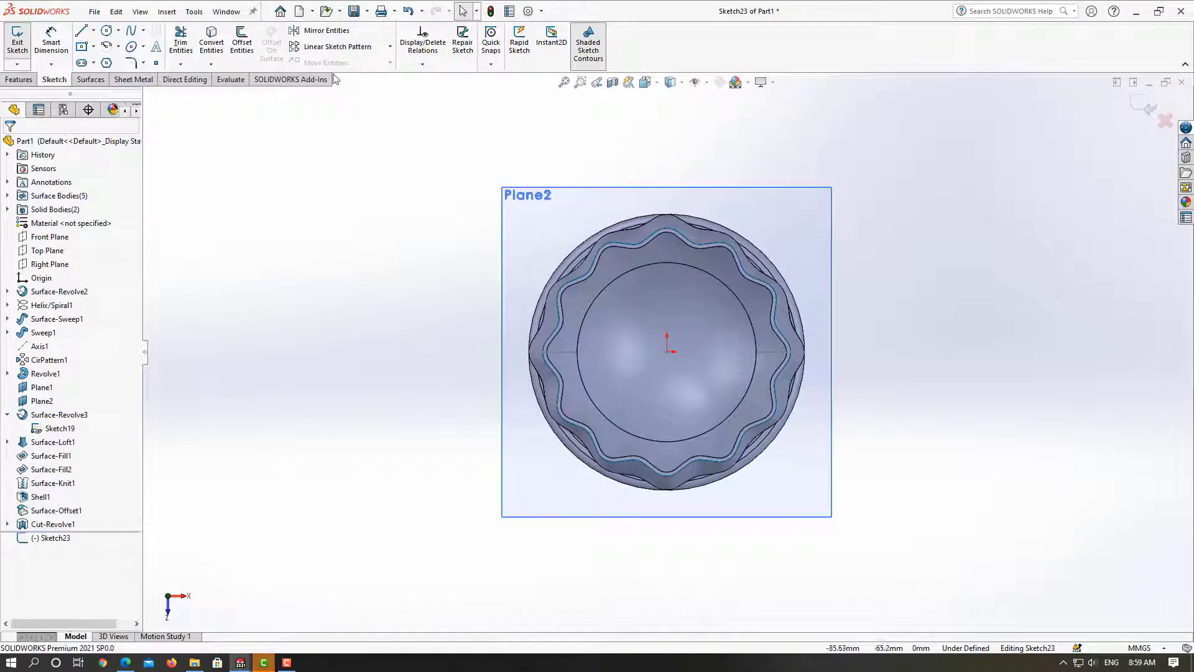
left_click(110, 30)
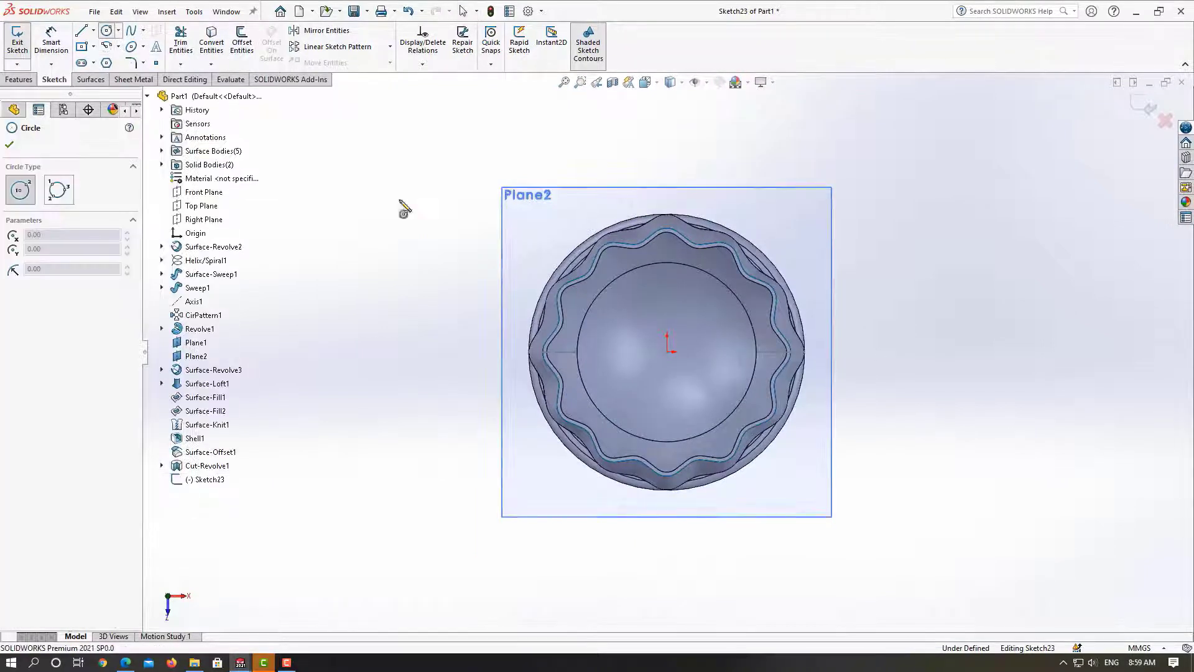
left_click(667, 352)
left_click(699, 319)
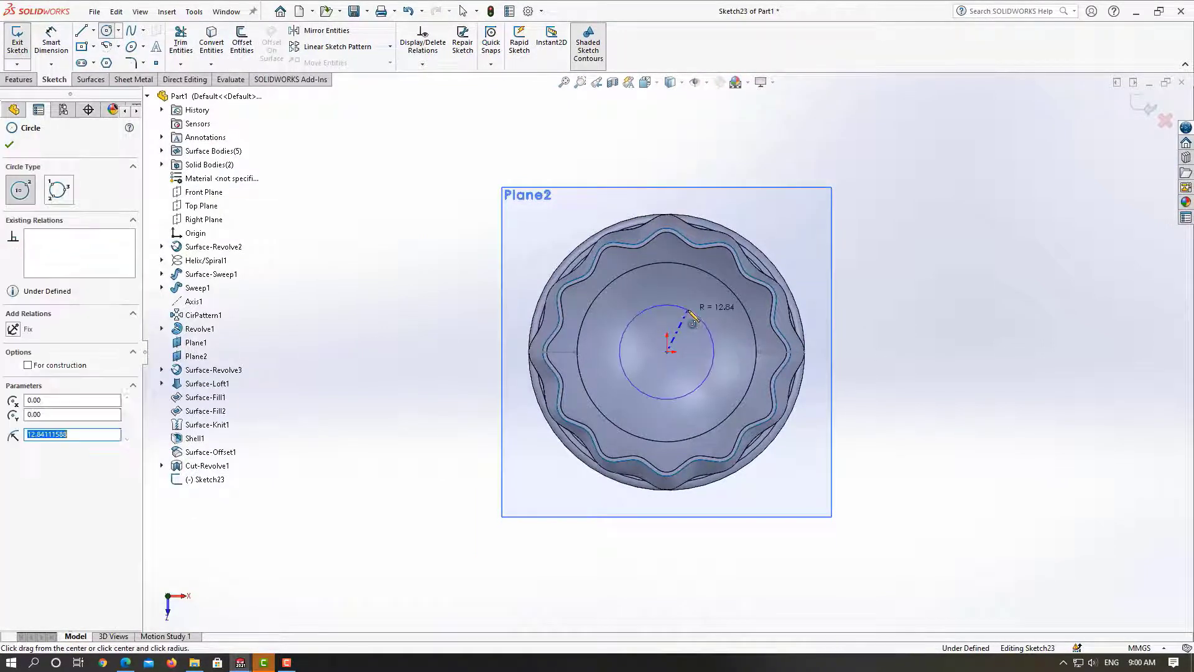
key("Escape")
Dimension the circle to 20 mm diameter and exit Sketch23
left_click(51, 40)
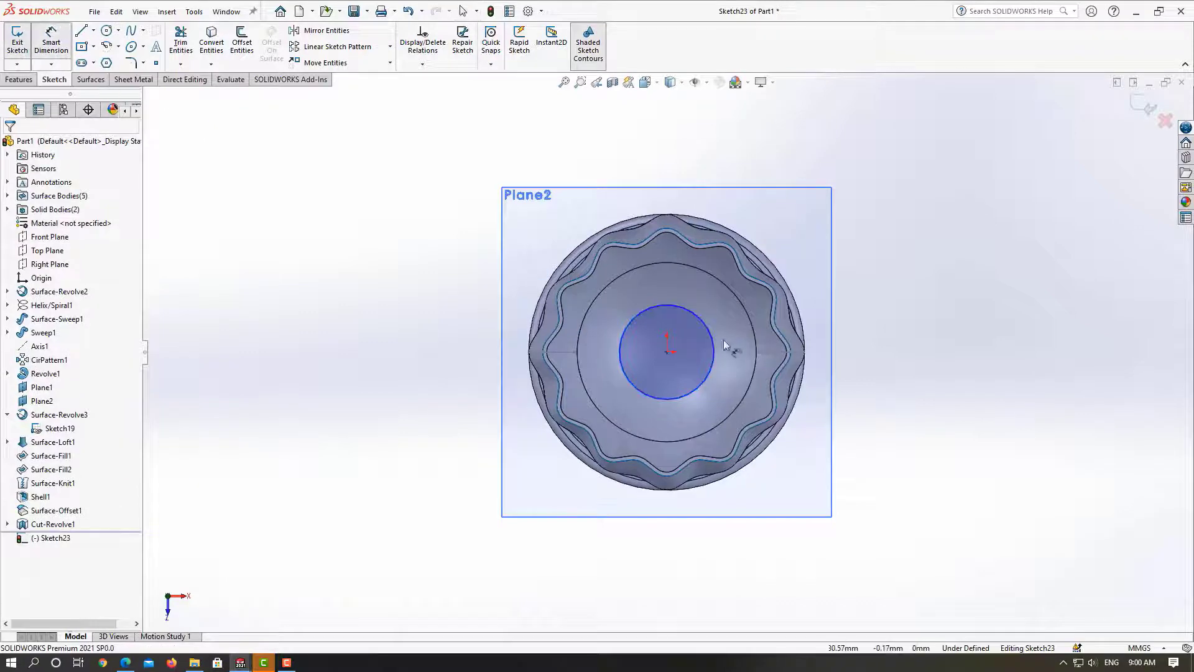
left_click(725, 346)
left_click(970, 274)
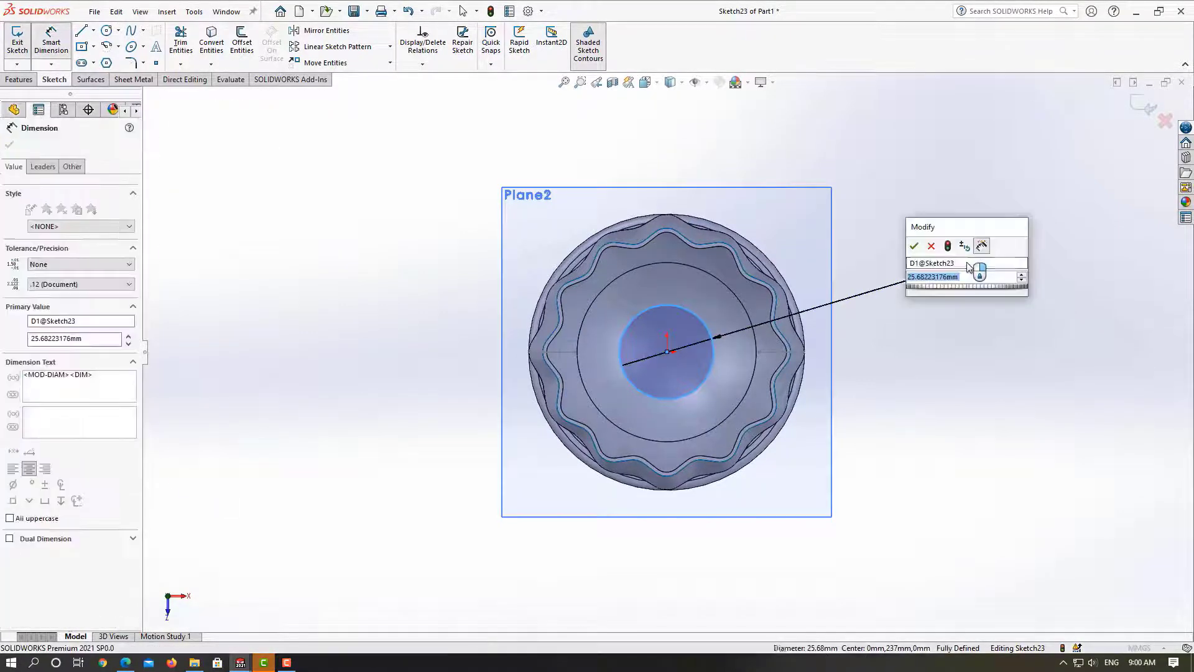
key("BackSpace")
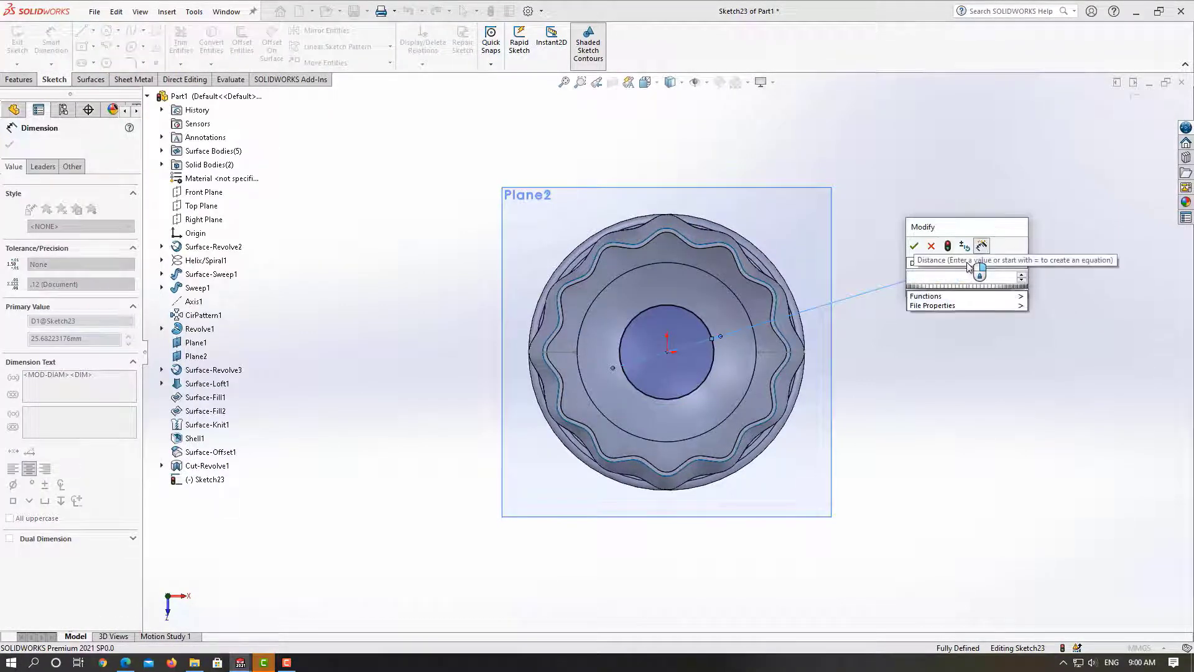
type("20")
key("Return")
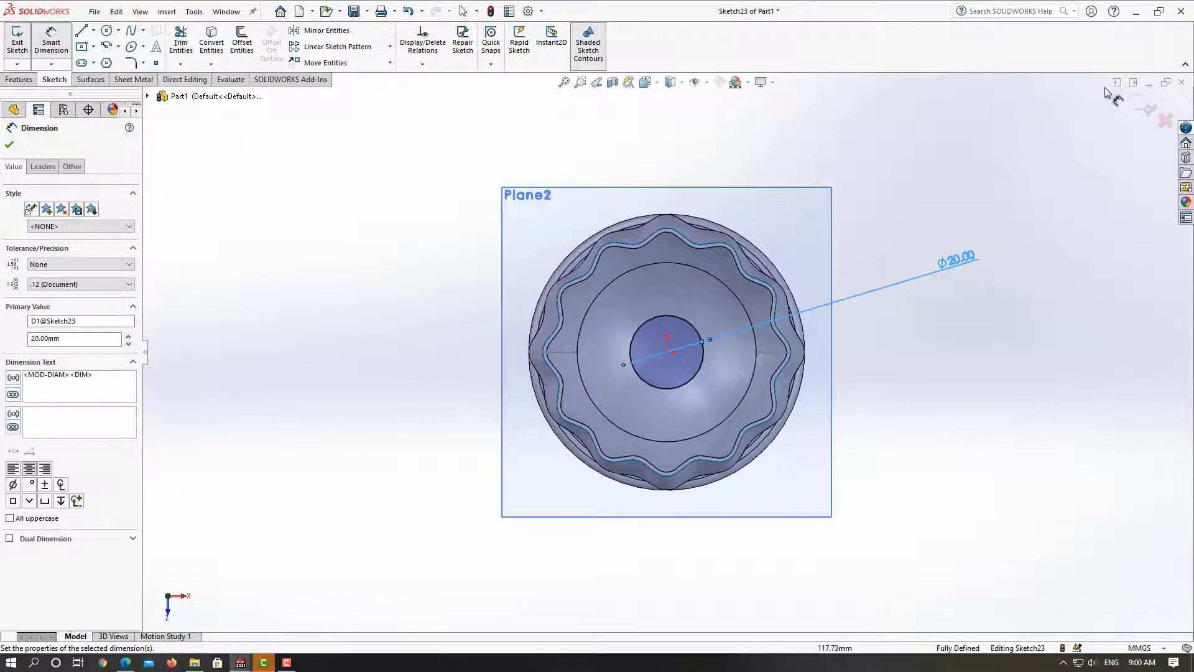
left_click(1145, 104)
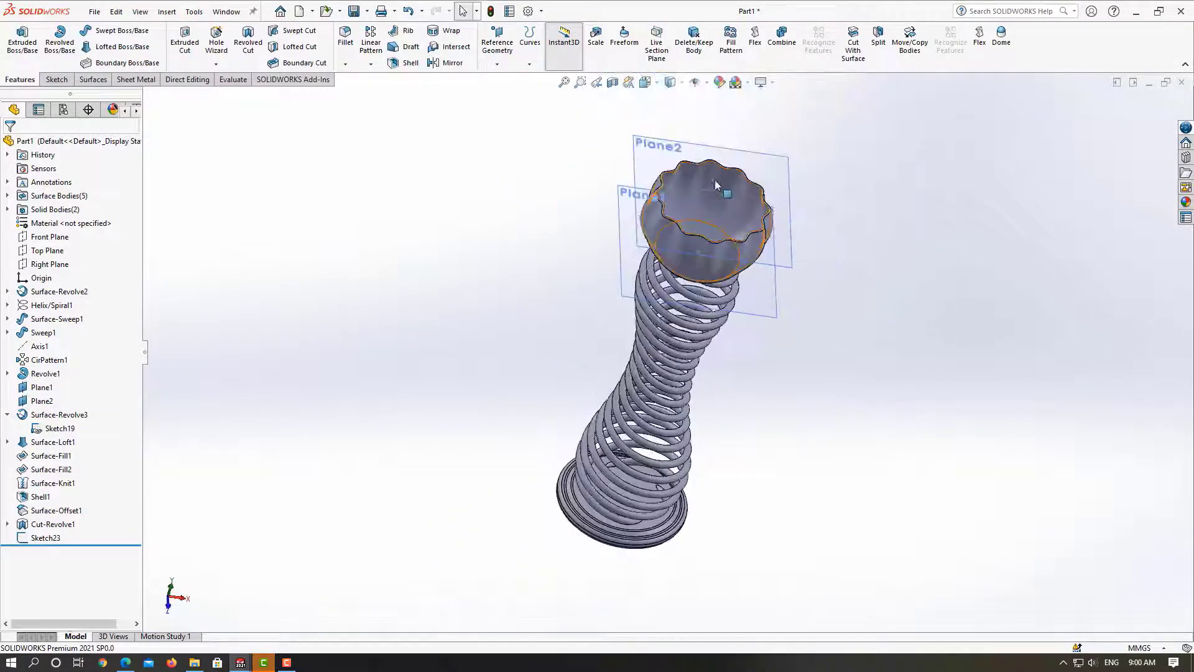
Extrude the small circle downward into the bowl as a 1 mm thin feature
scroll(427, 214, "down", 3)
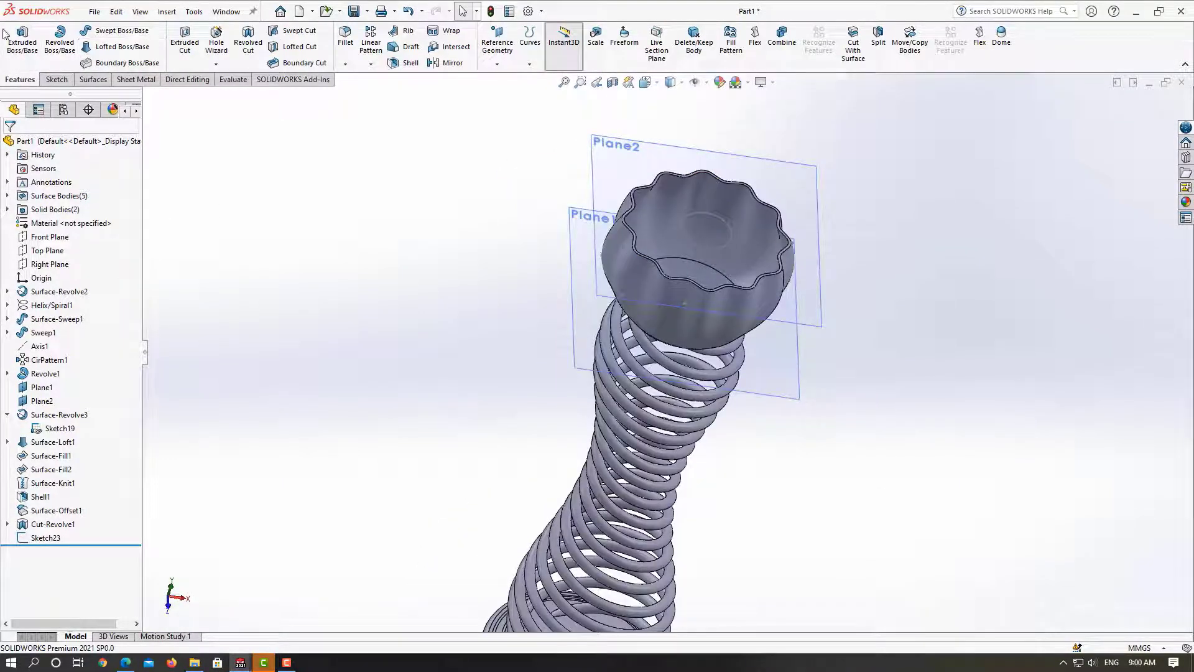
left_click(21, 48)
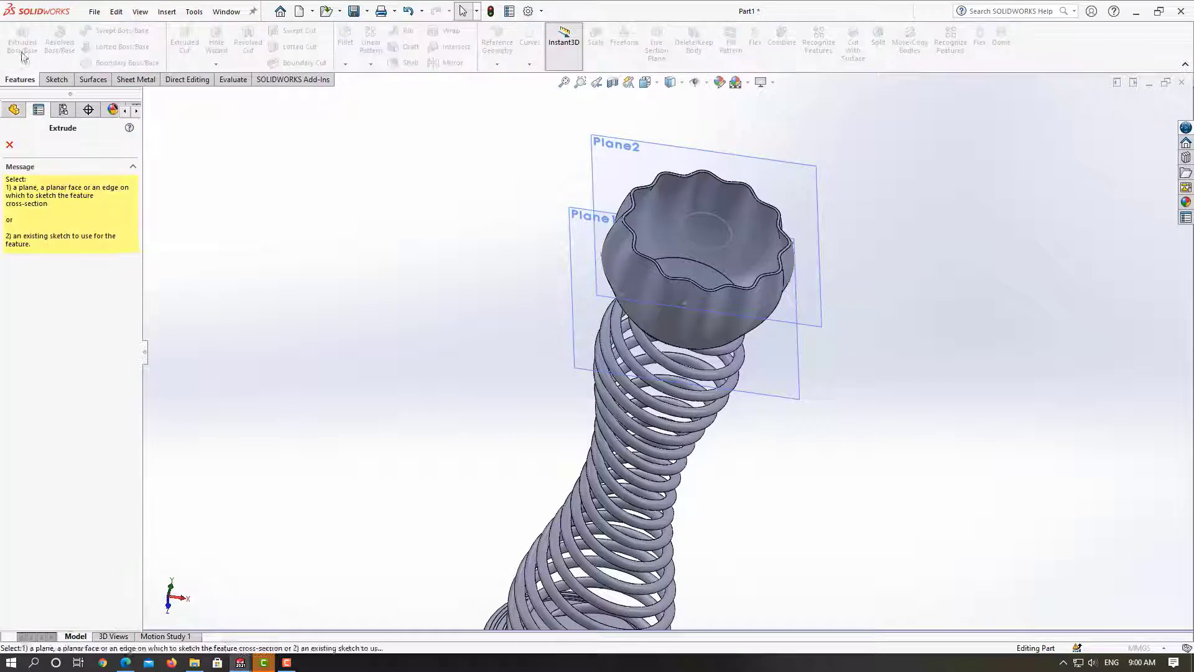
left_click(732, 243)
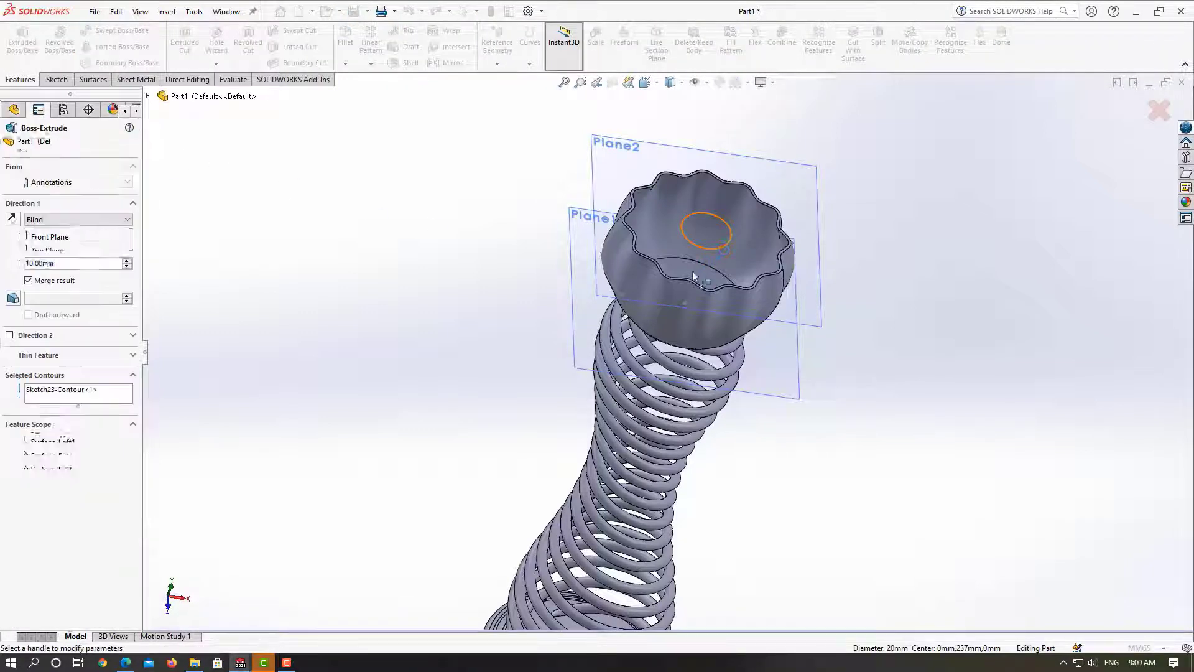
left_click(12, 217)
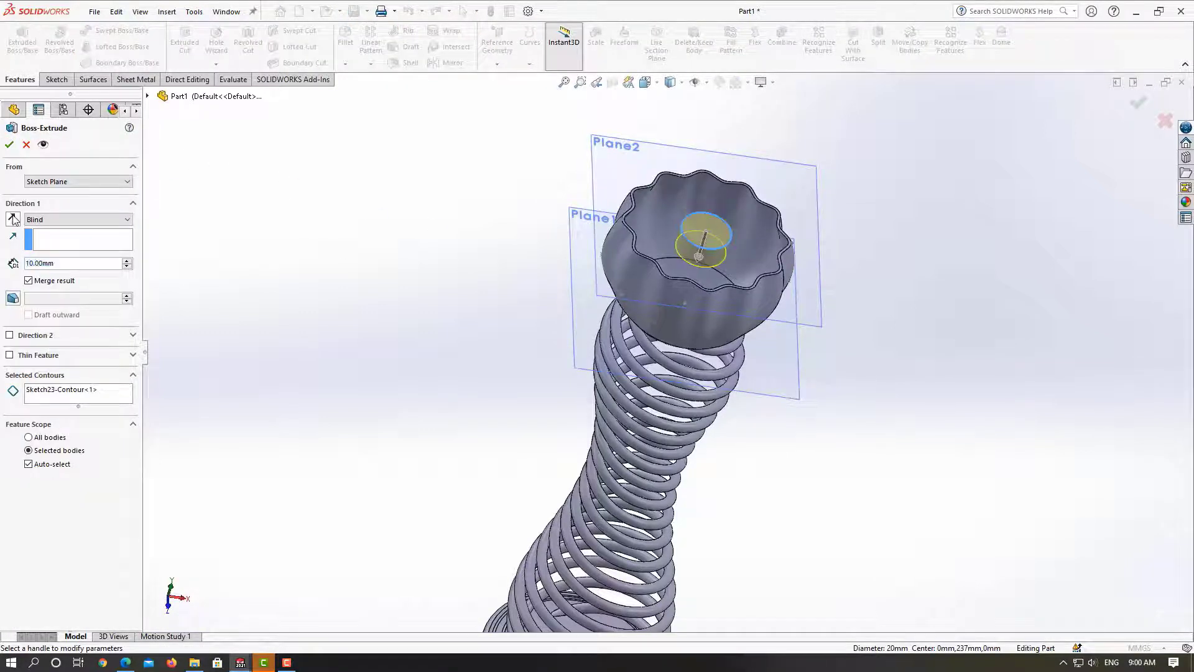
left_click(10, 355)
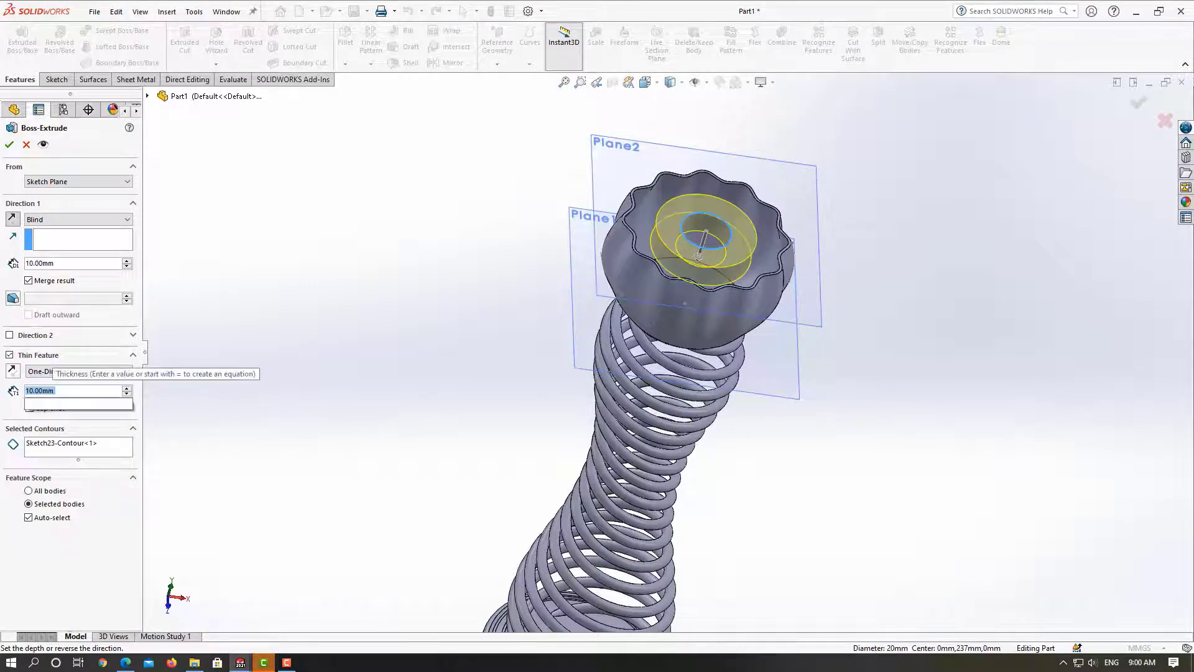
type("1")
key("Return")
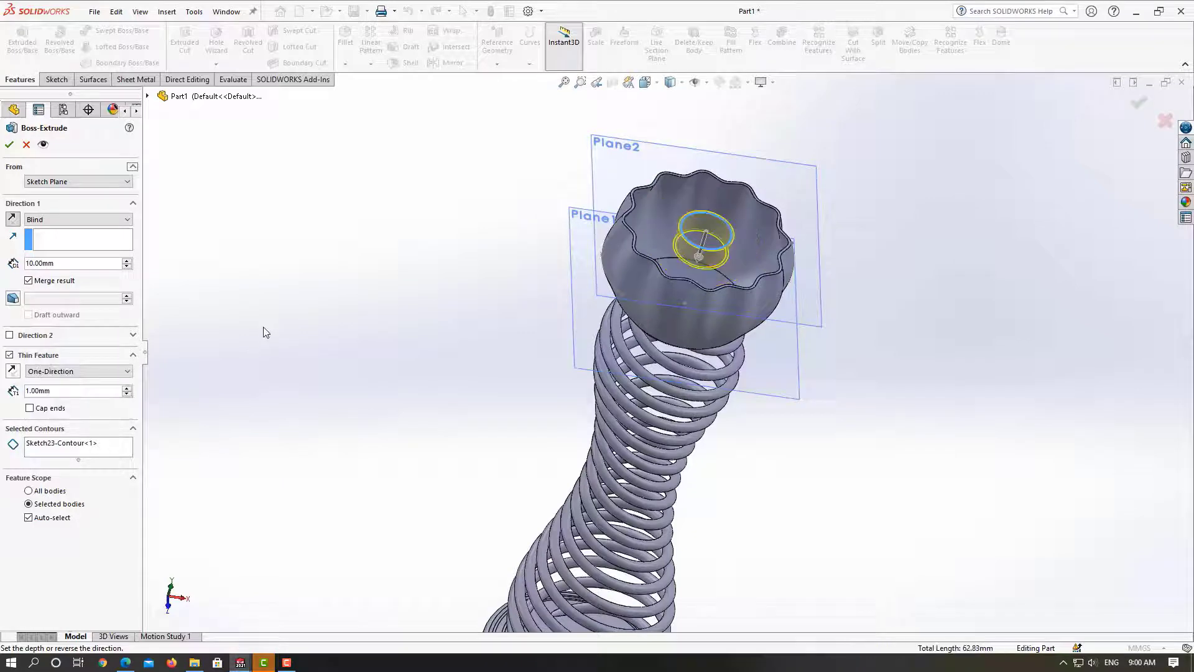
mouse_move(525, 321)
middle_mouse_down()
mouse_move(528, 373)
mouse_move(282, 214)
middle_mouse_up()
Set the extrusion to Up To Next, starting from a reversed 30 mm offset
left_click(103, 221)
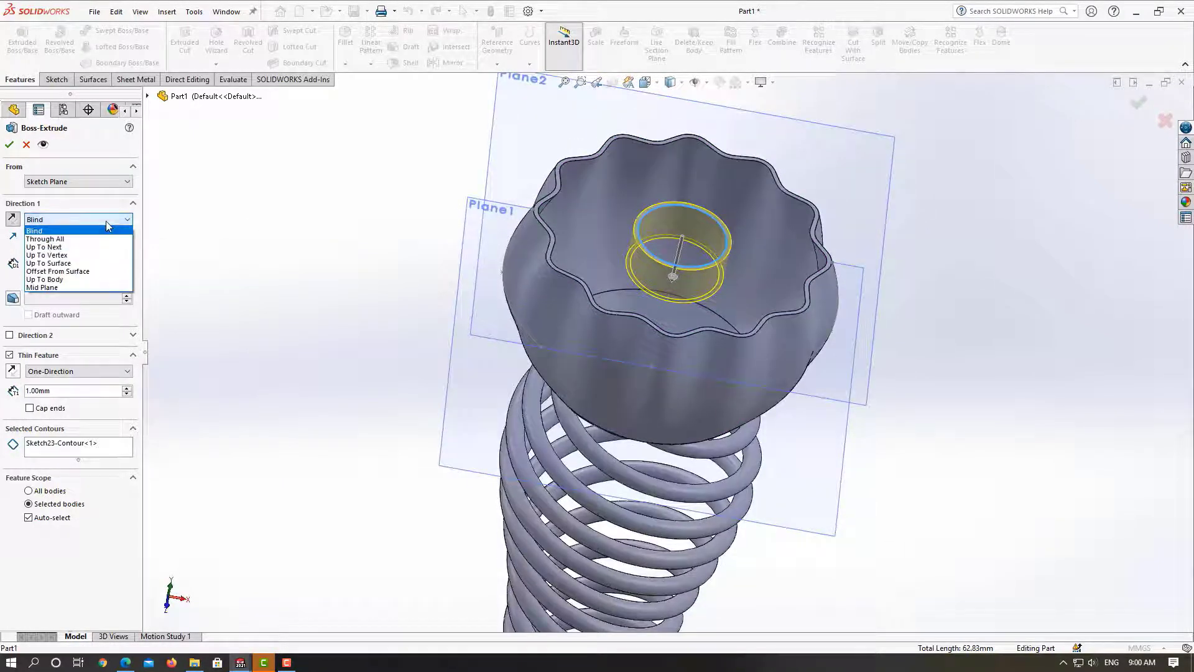
left_click(87, 247)
mouse_move(301, 298)
middle_mouse_down()
mouse_move(279, 339)
mouse_move(311, 291)
mouse_move(373, 270)
mouse_move(325, 454)
mouse_move(334, 346)
mouse_move(307, 274)
mouse_move(286, 281)
middle_mouse_up()
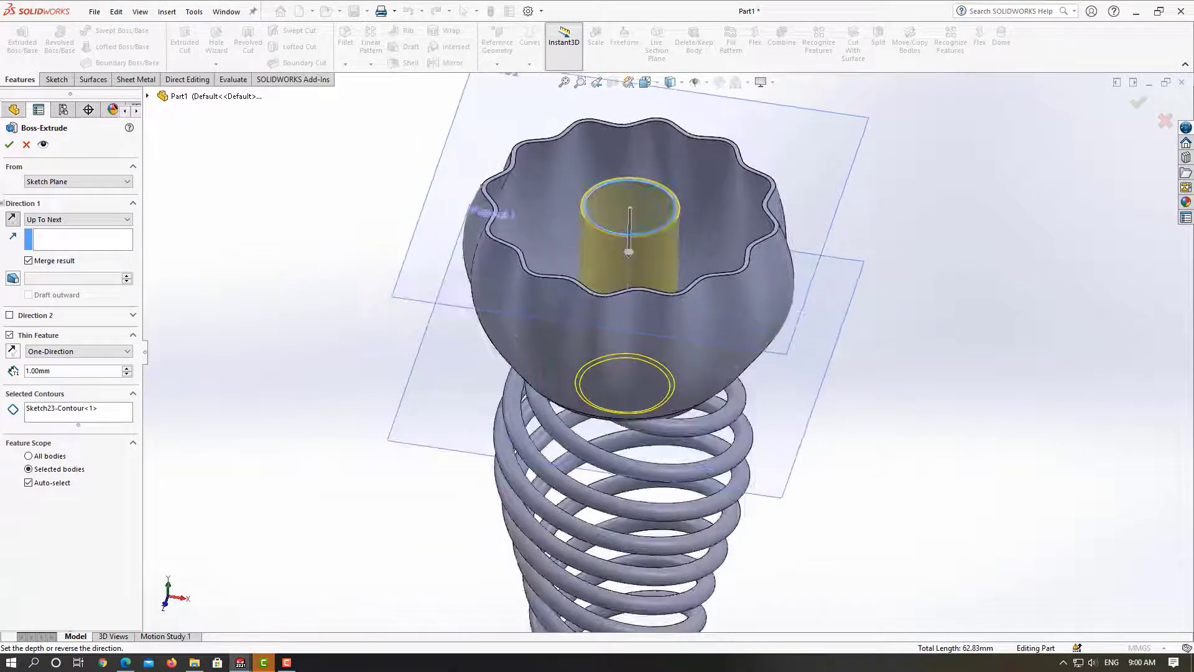
left_click(79, 182)
left_click(66, 217)
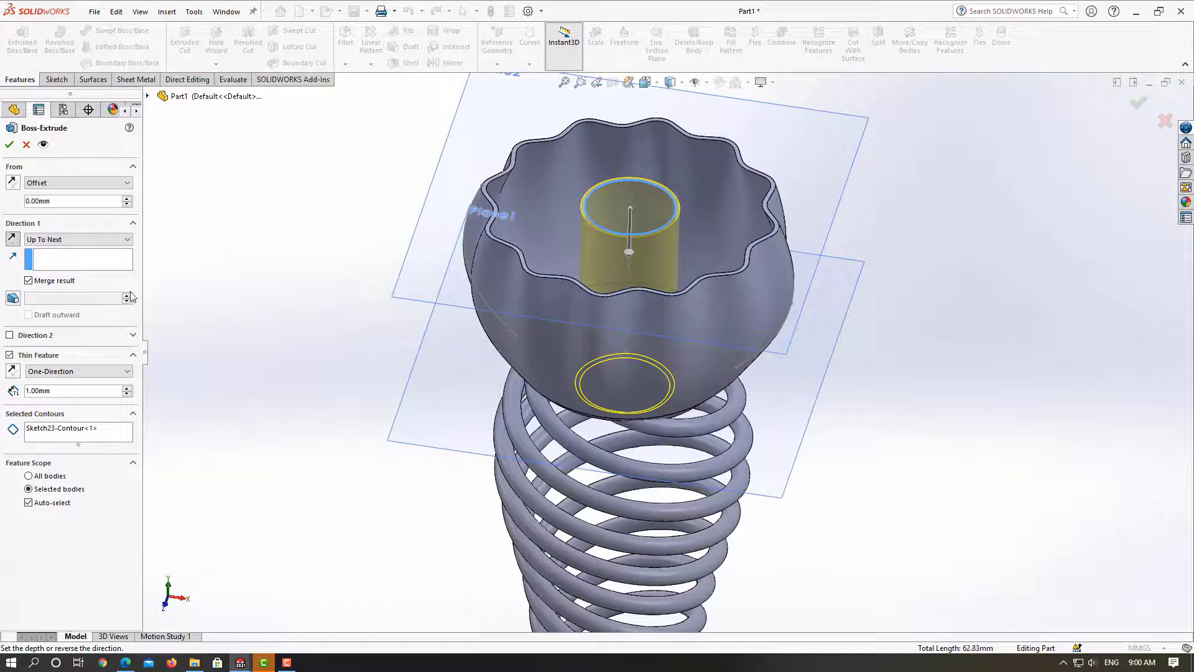
left_click(127, 199)
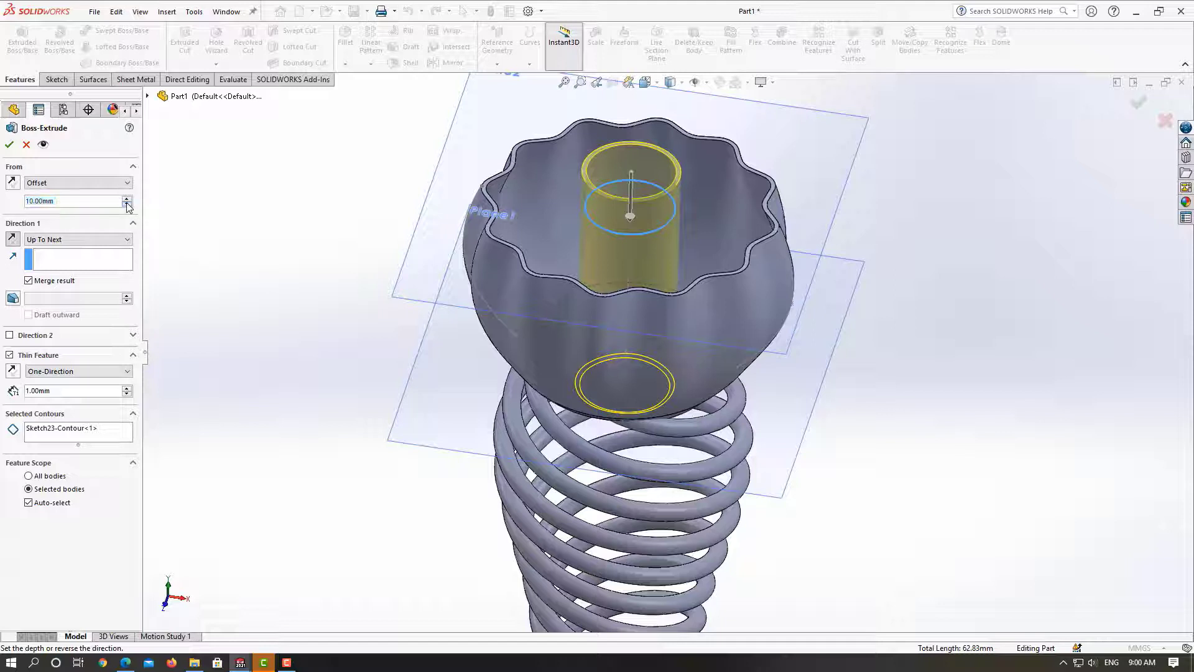
left_click(12, 182)
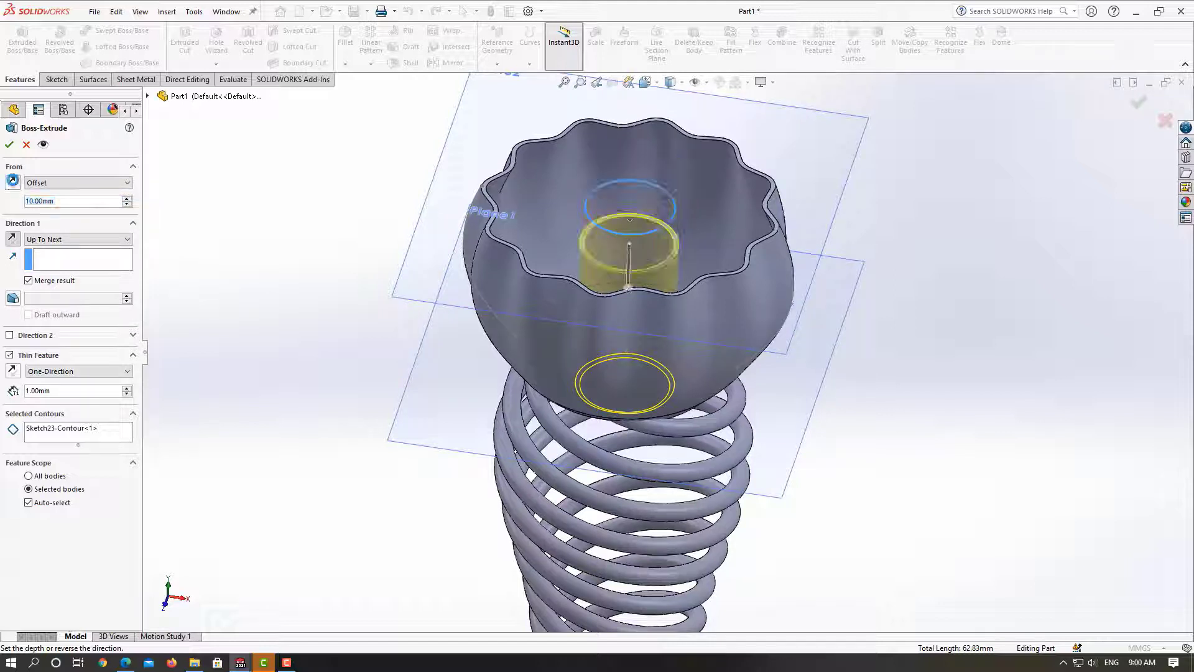
left_click(127, 199)
left_click(127, 199)
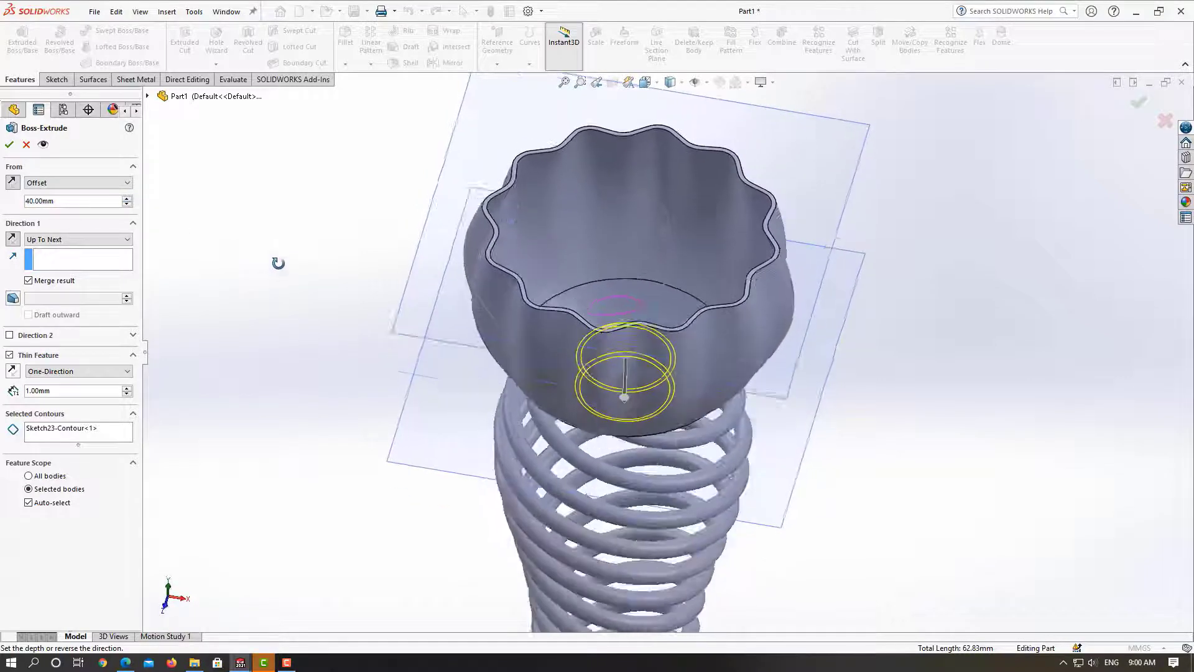
left_click(127, 204)
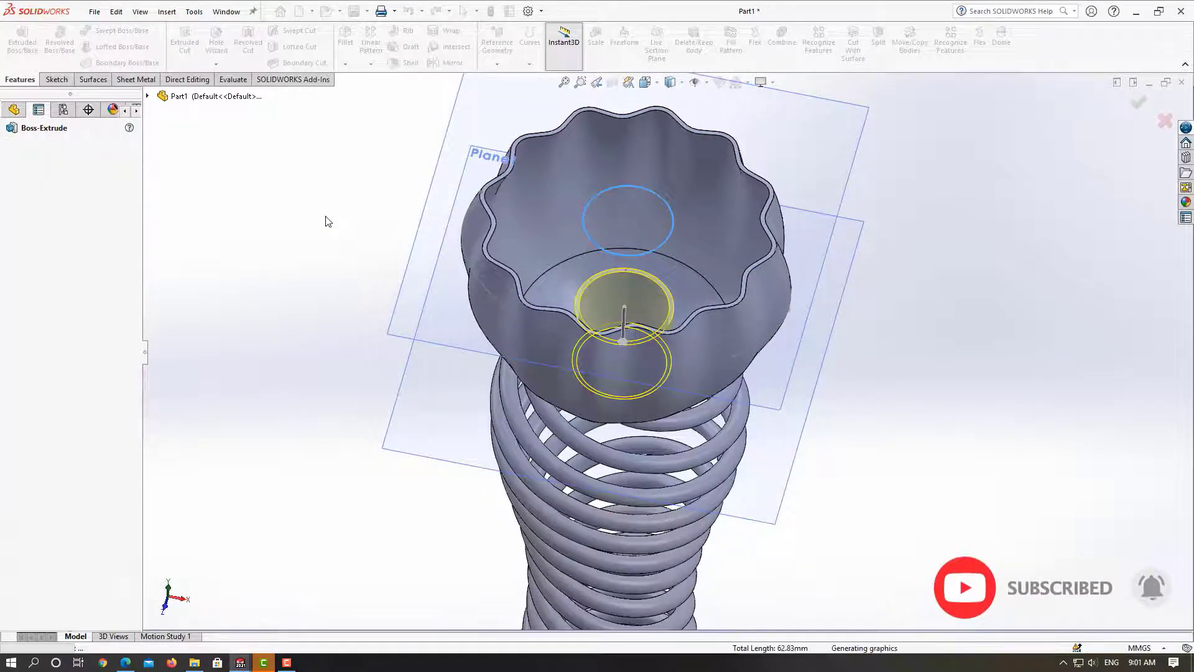
Accept the thin extrude as Extrude-Thin1 and orbit to a tilted side view
key("Return")
scroll(546, 387, "up", 3)
scroll(781, 496, "up", 3)
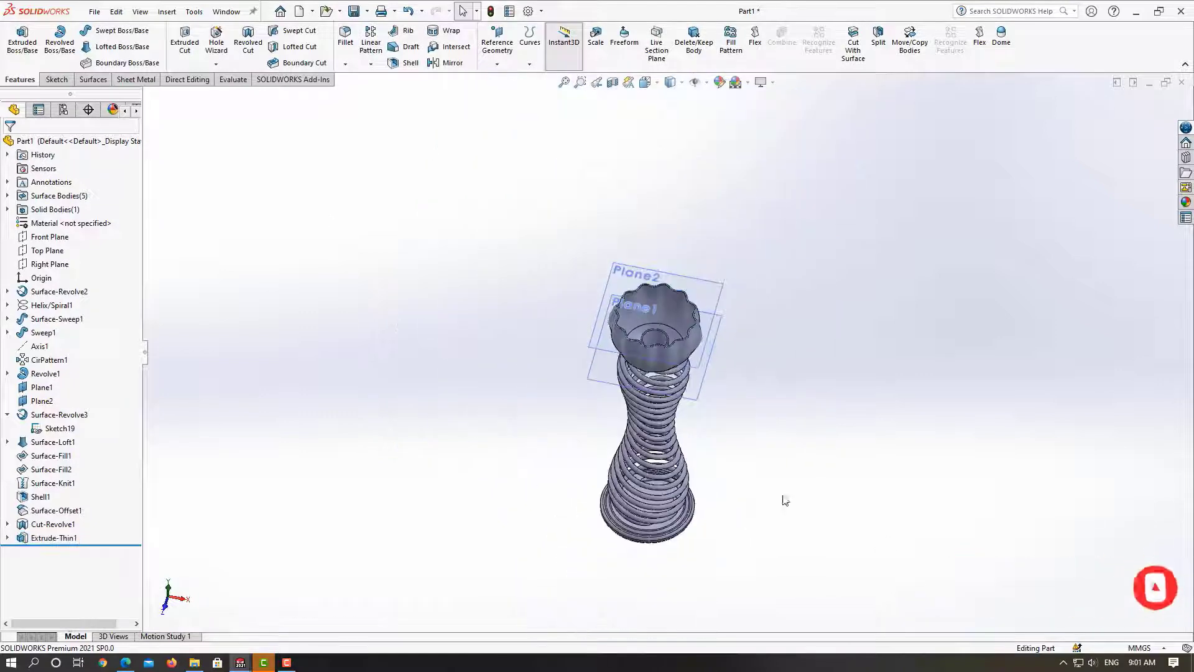
mouse_move(781, 495)
middle_mouse_down()
mouse_move(823, 365)
mouse_move(796, 361)
mouse_move(865, 495)
mouse_move(888, 471)
mouse_move(838, 426)
mouse_move(813, 466)
middle_mouse_up()
scroll(695, 316, "down", 3)
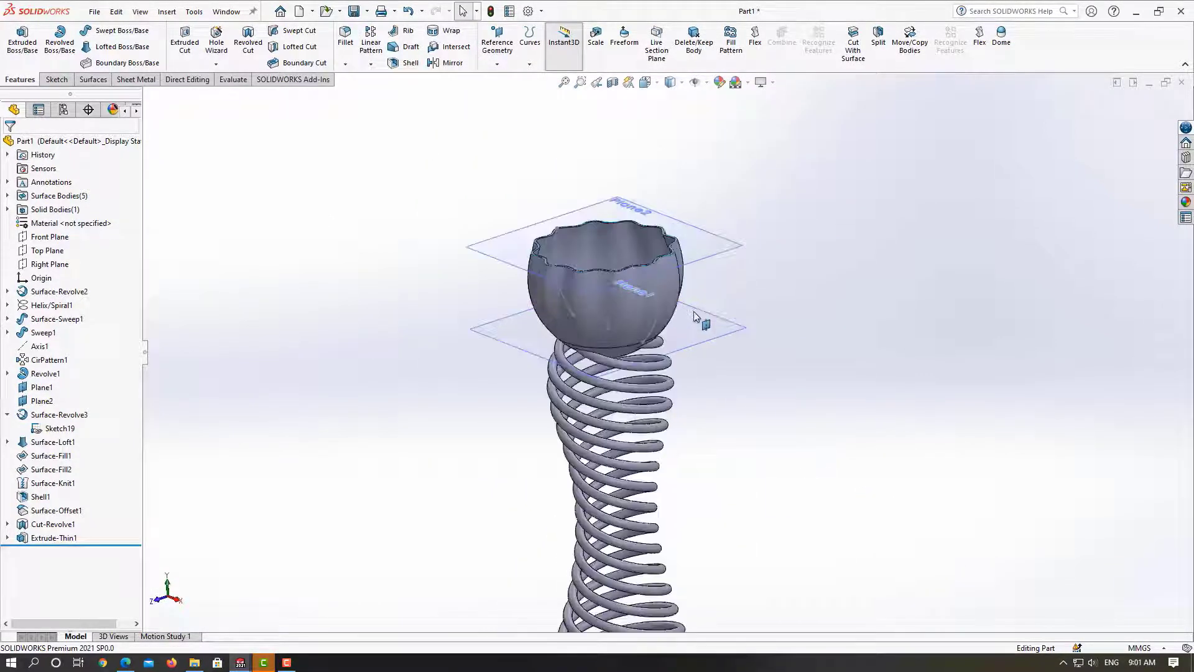
Hide Plane2 and Plane1 from the graphics area
right_click(707, 243)
left_click(760, 232)
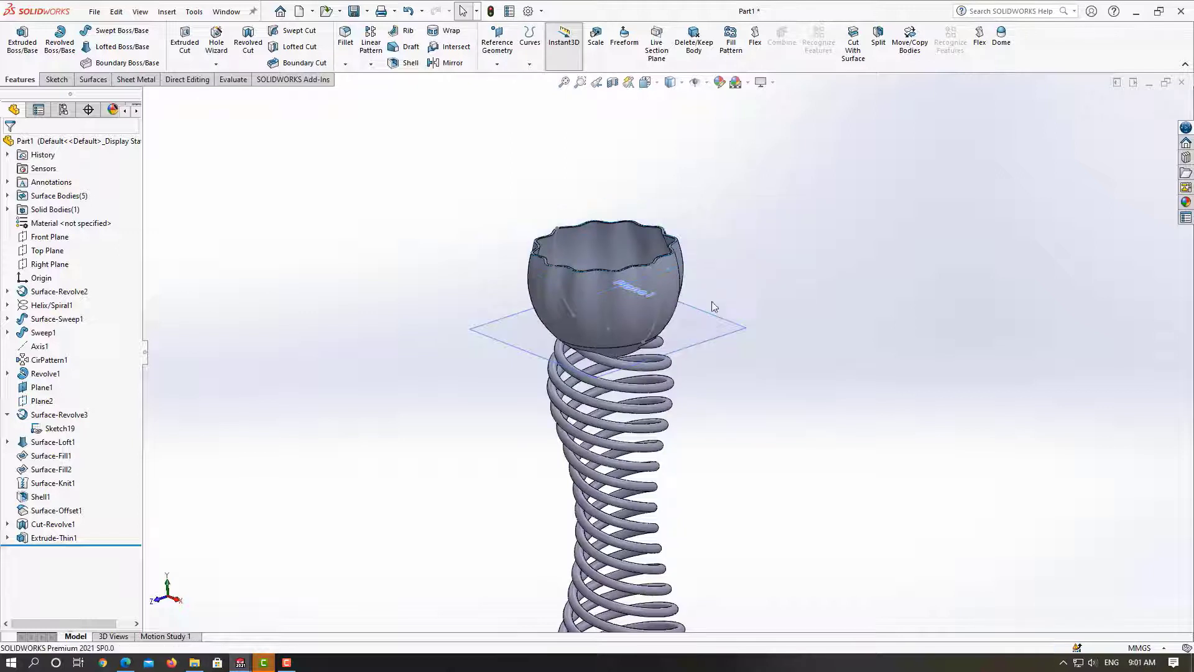
right_click(707, 337)
left_click(751, 301)
scroll(685, 372, "up", 5)
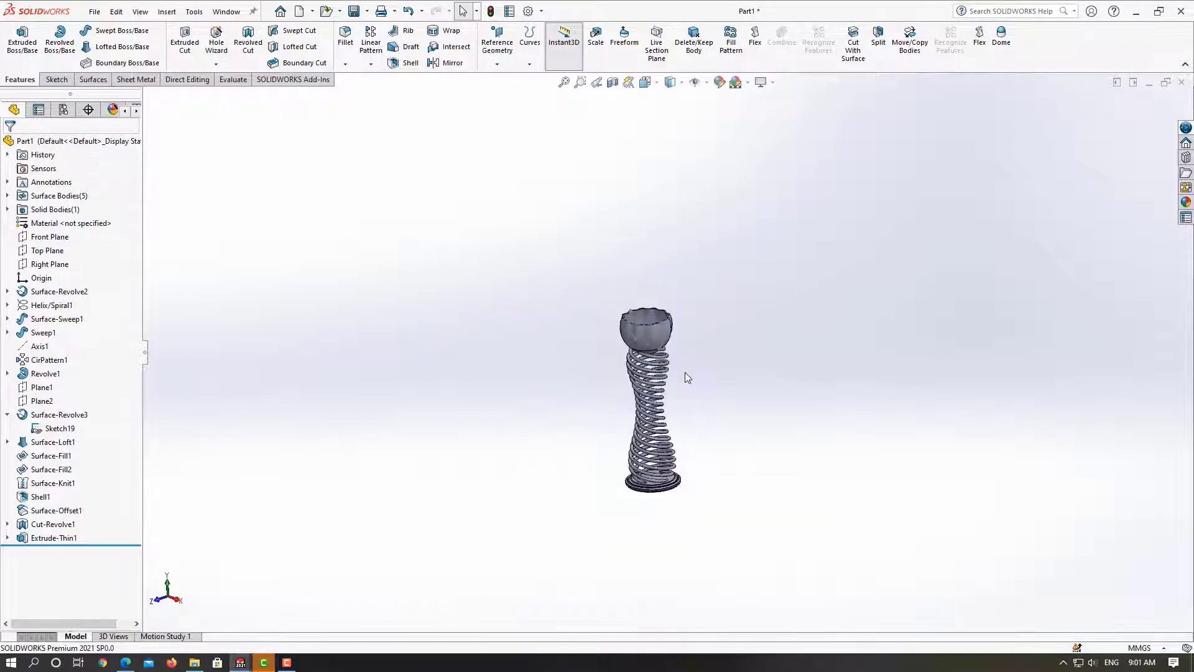
middle_click_drag(687, 377, 514, 346)
Assign Pure Gold from Other Metals as the part material and close the editor
right_click(58, 225)
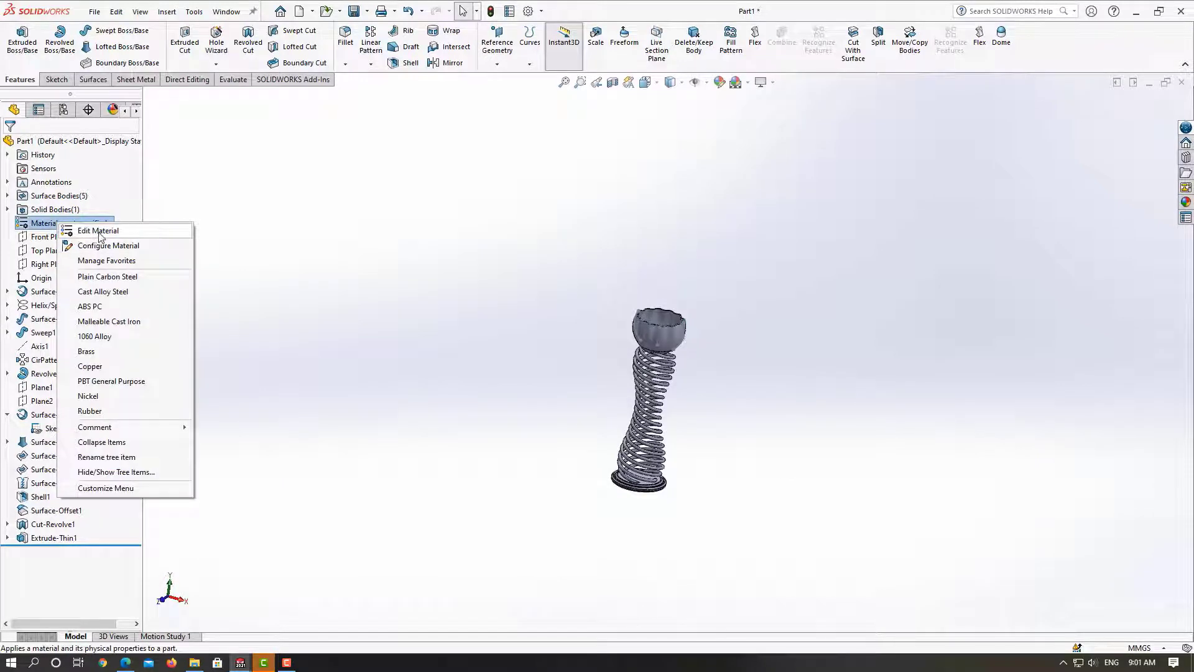
left_click(99, 232)
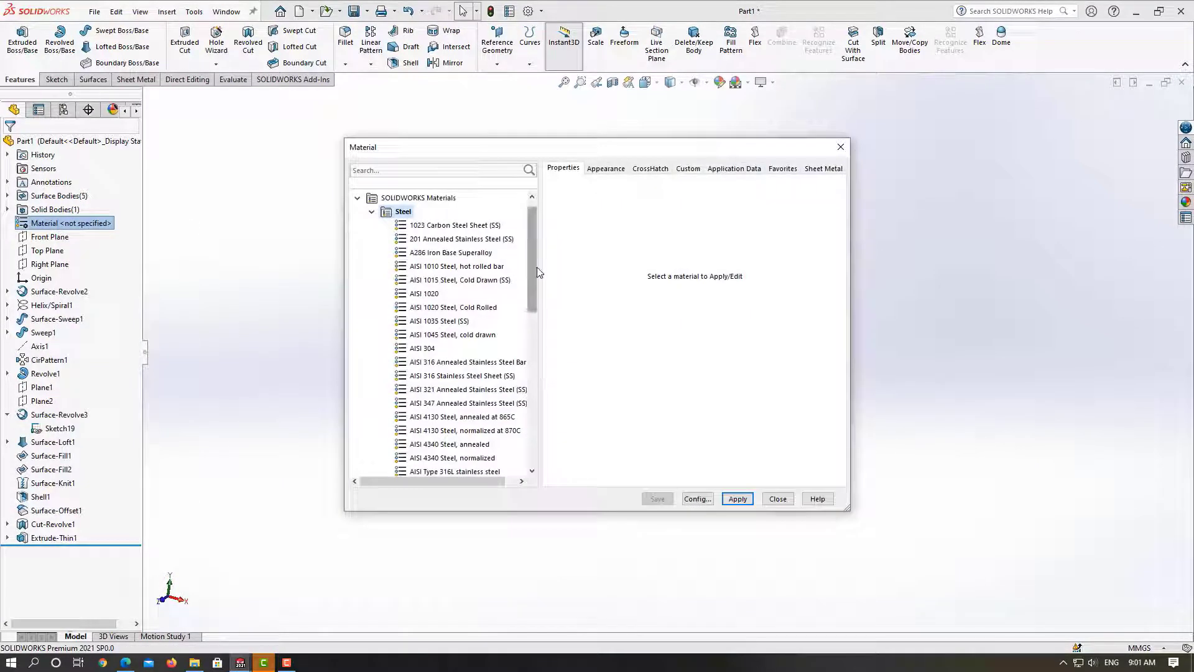
left_click_drag(537, 266, 529, 423)
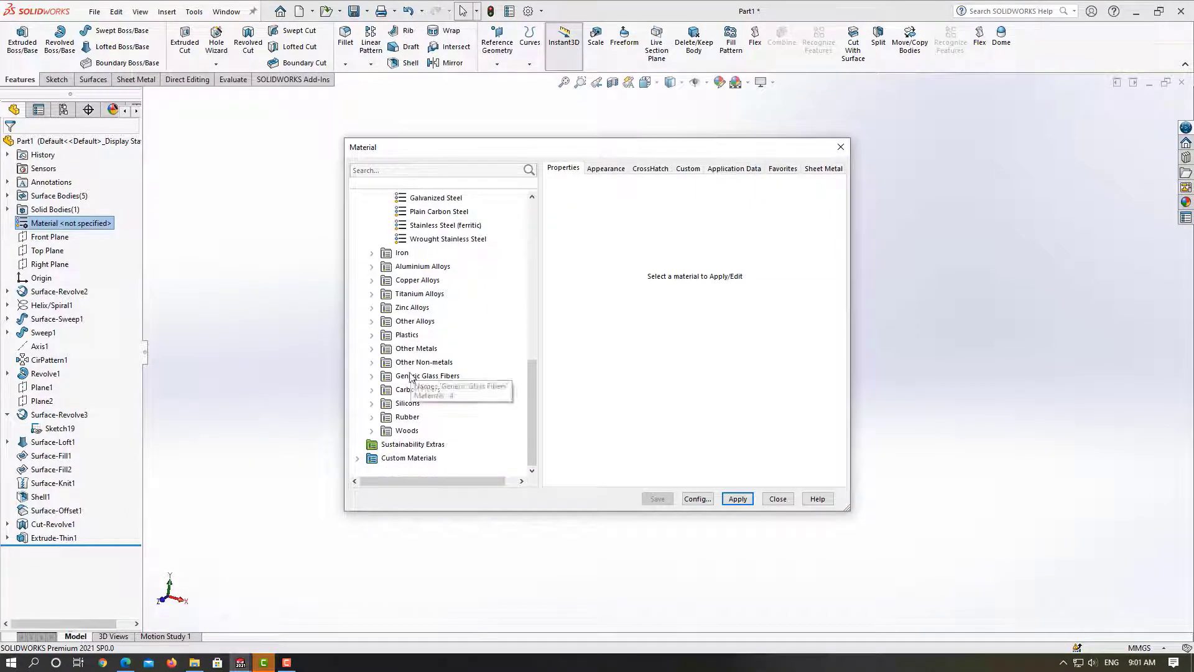
left_click(372, 349)
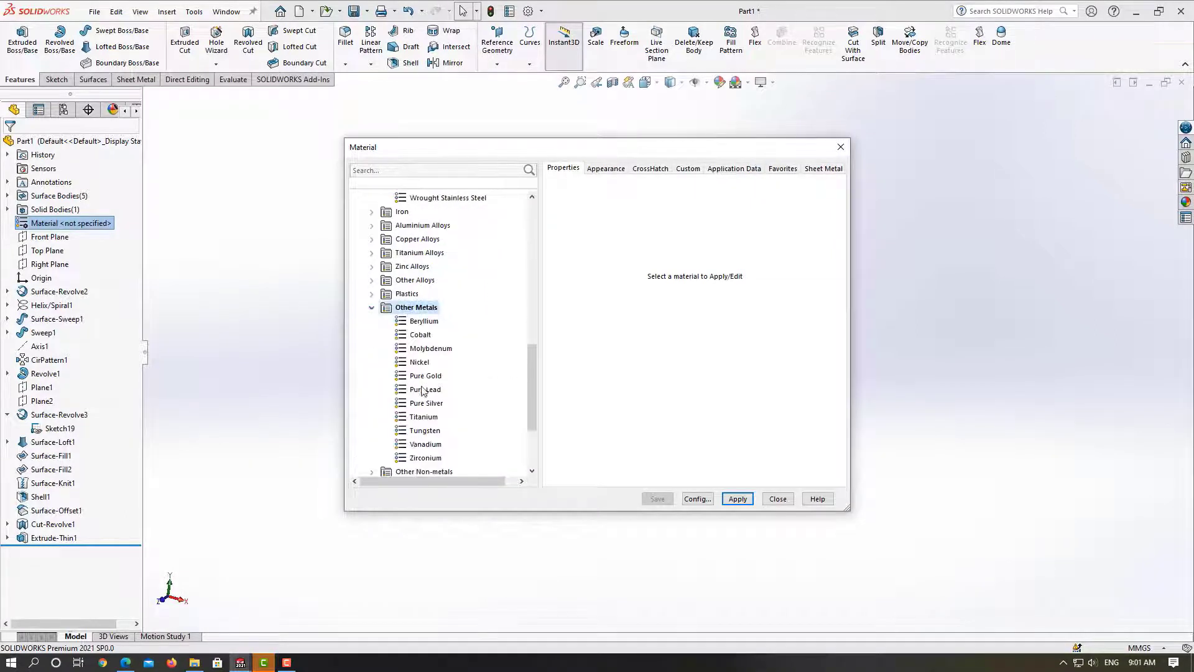
left_click(426, 376)
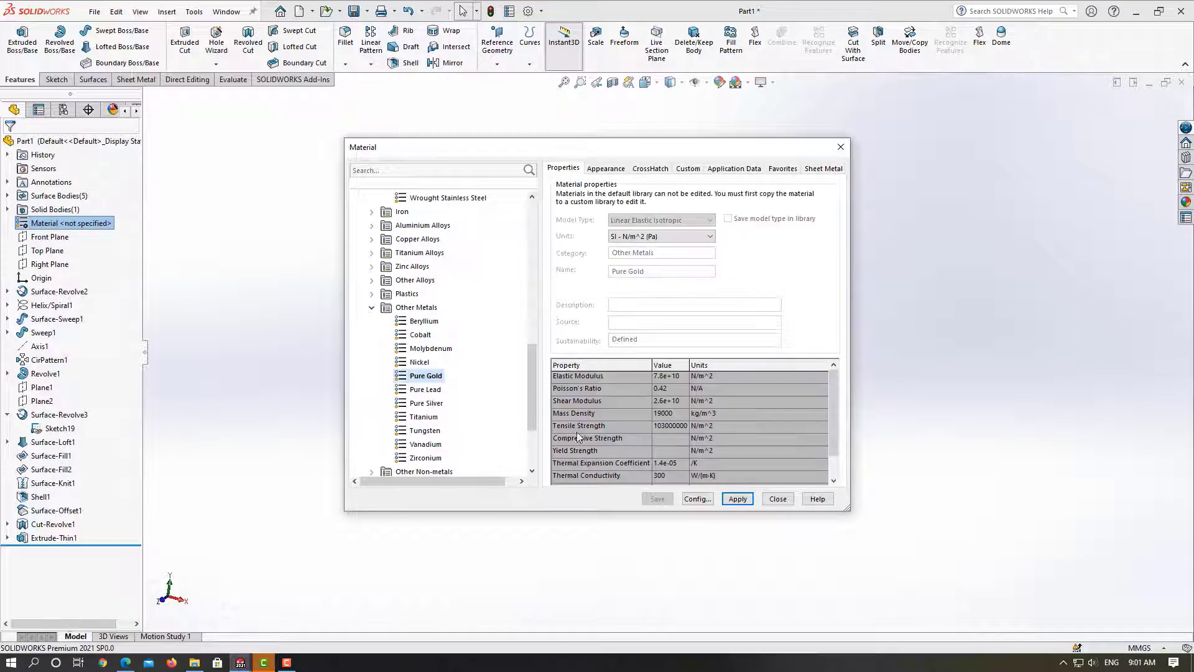
left_click(732, 499)
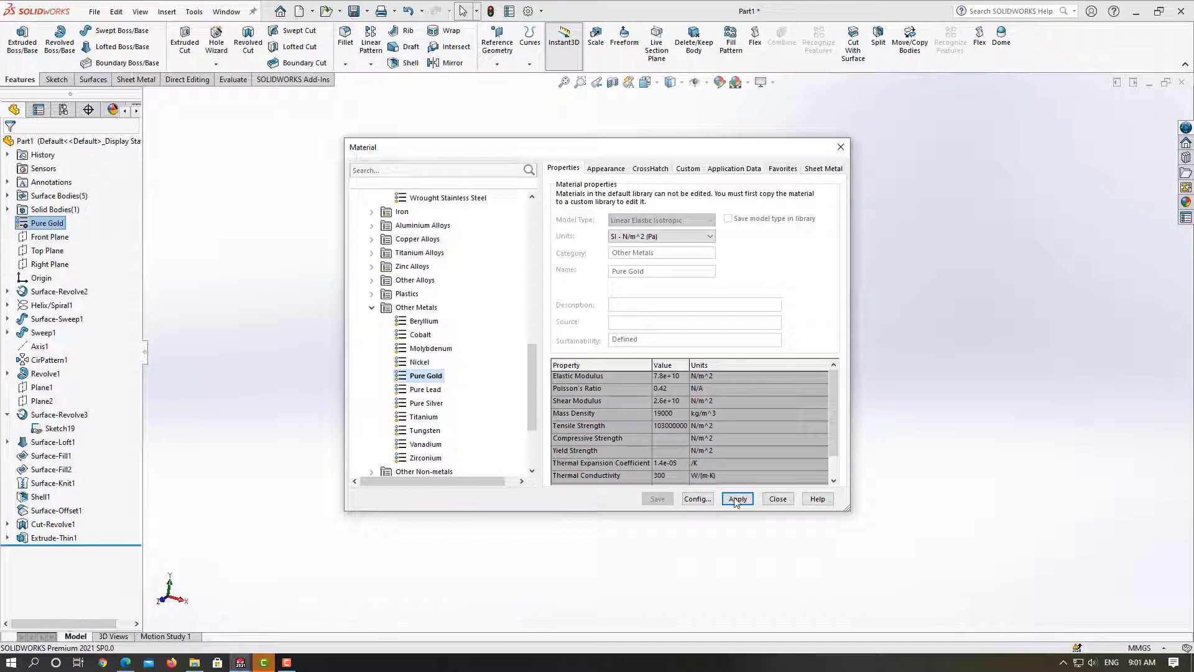
left_click(778, 500)
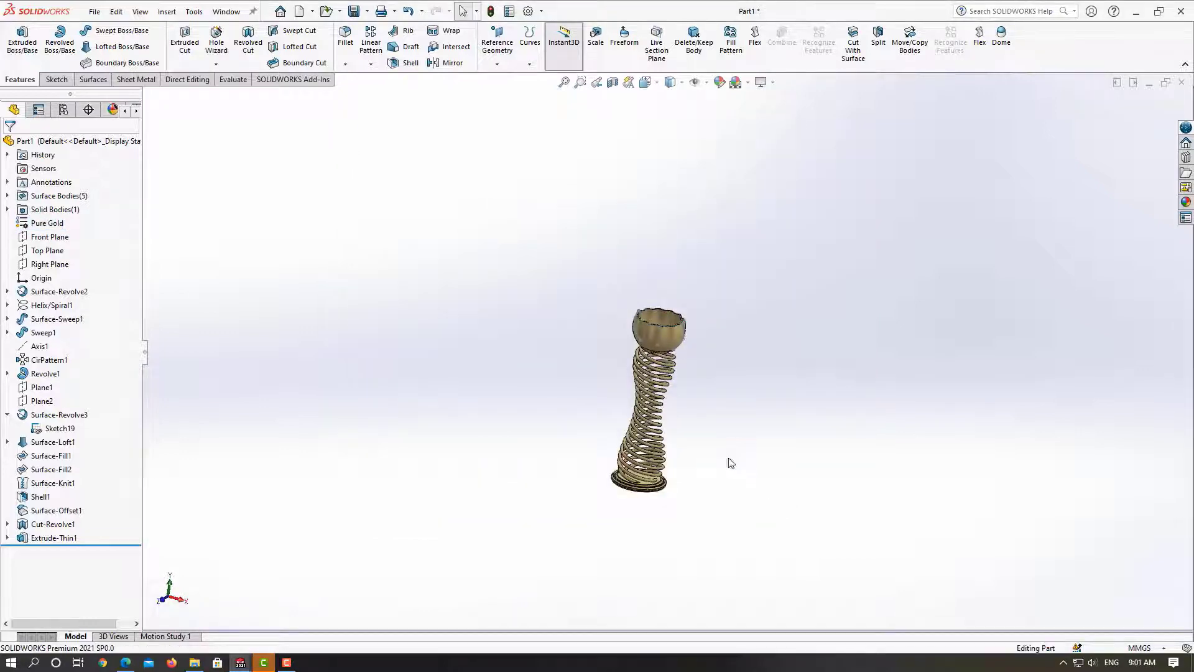
scroll(630, 348, "down", 5)
scroll(630, 348, "up", 5)
scroll(674, 454, "up", 2)
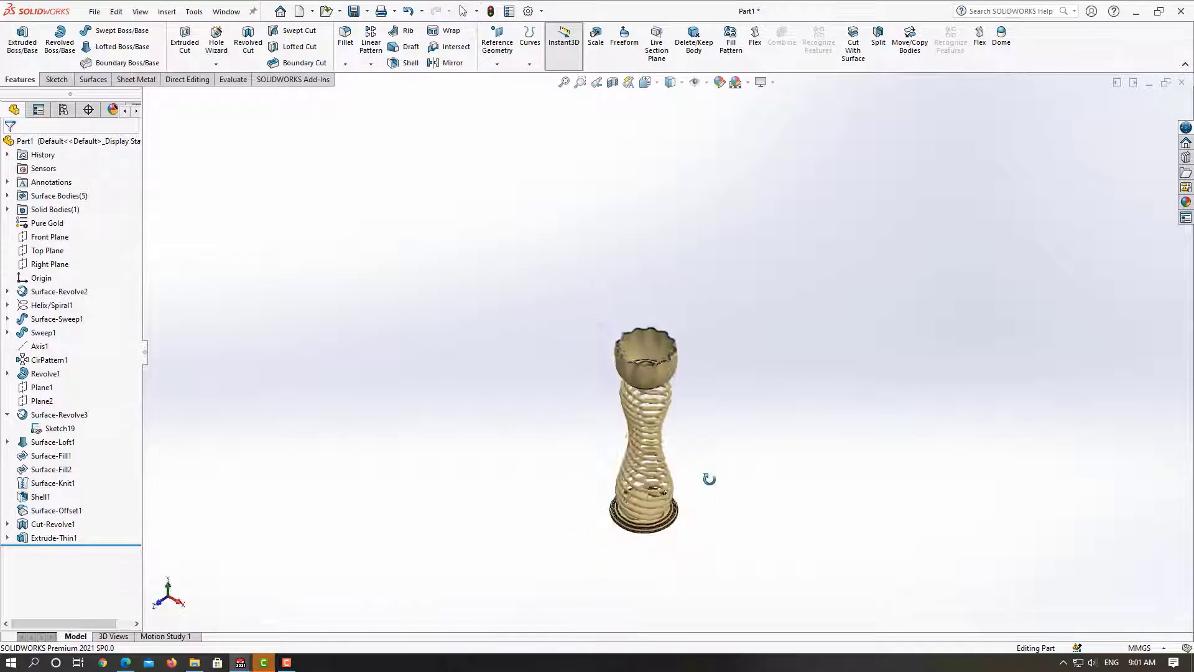
mouse_move(708, 480)
middle_mouse_down()
mouse_move(709, 531)
mouse_move(775, 420)
mouse_move(770, 502)
mouse_move(735, 453)
mouse_move(722, 468)
mouse_move(730, 431)
middle_mouse_up()
scroll(709, 404, "down", 2)
mouse_move(682, 373)
middle_mouse_down()
mouse_move(696, 487)
mouse_move(683, 415)
mouse_move(693, 330)
mouse_move(678, 340)
middle_mouse_up()
scroll(693, 330, "up", 2)
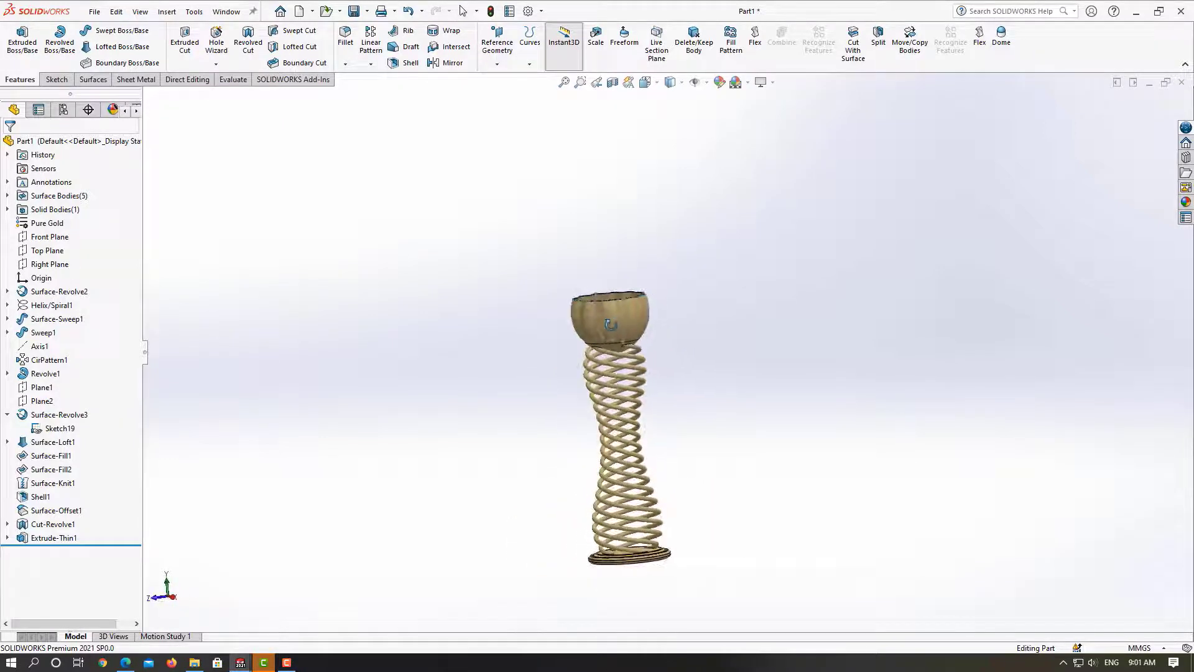